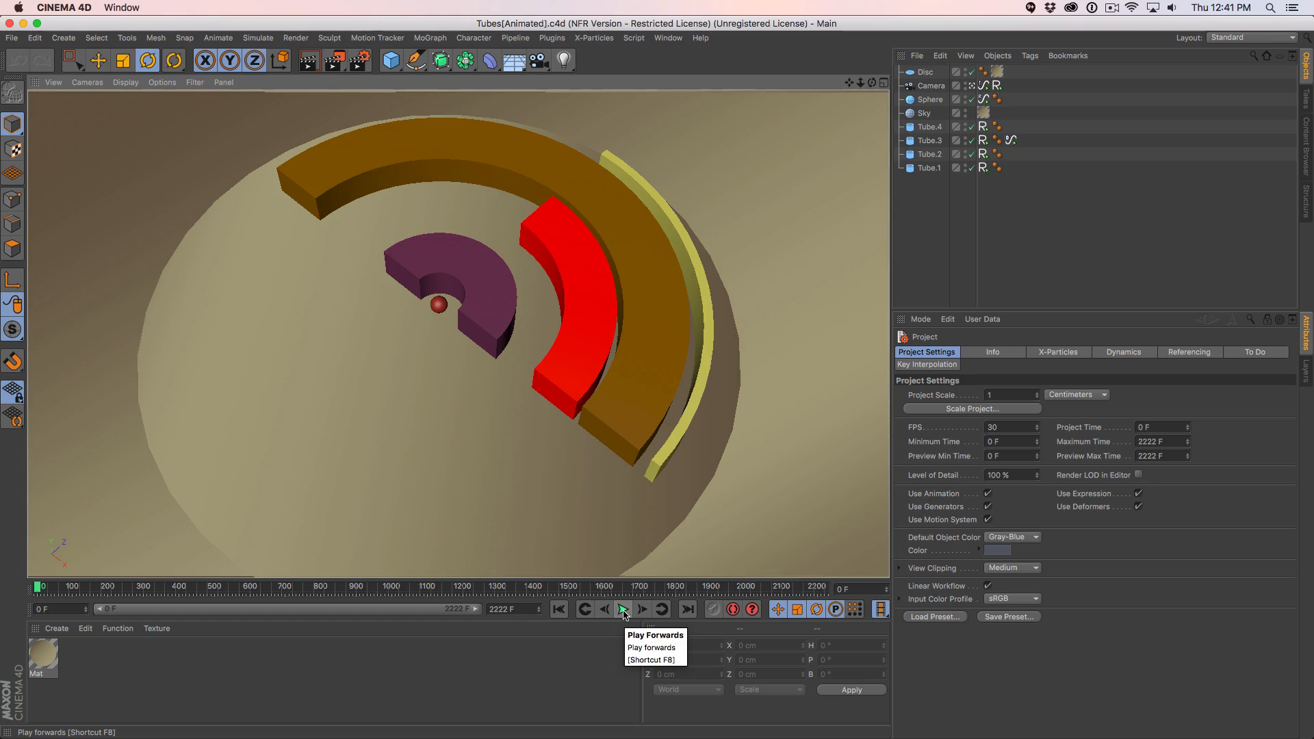
Play the tube animation forwards and stop it at frame 323.
{"action": "left_click", "coordinate": [623, 610]}
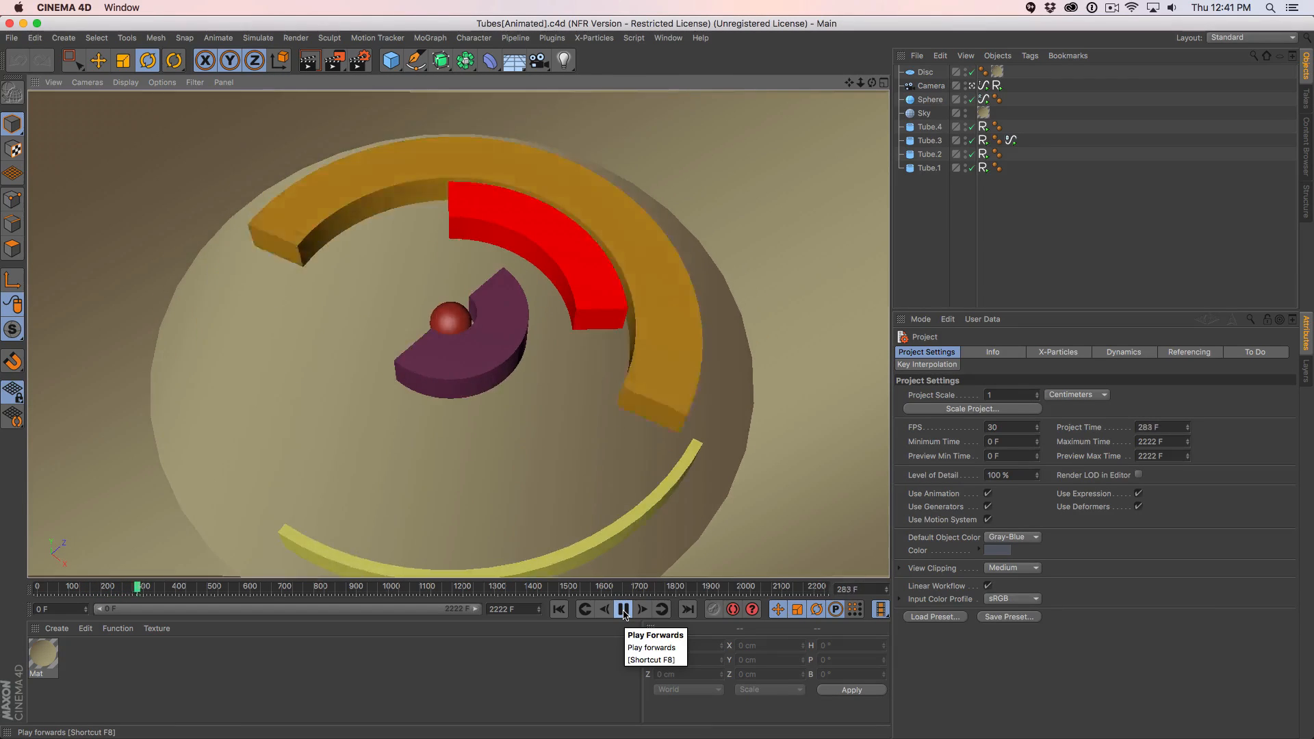
{"action": "left_click", "coordinate": [623, 609]}
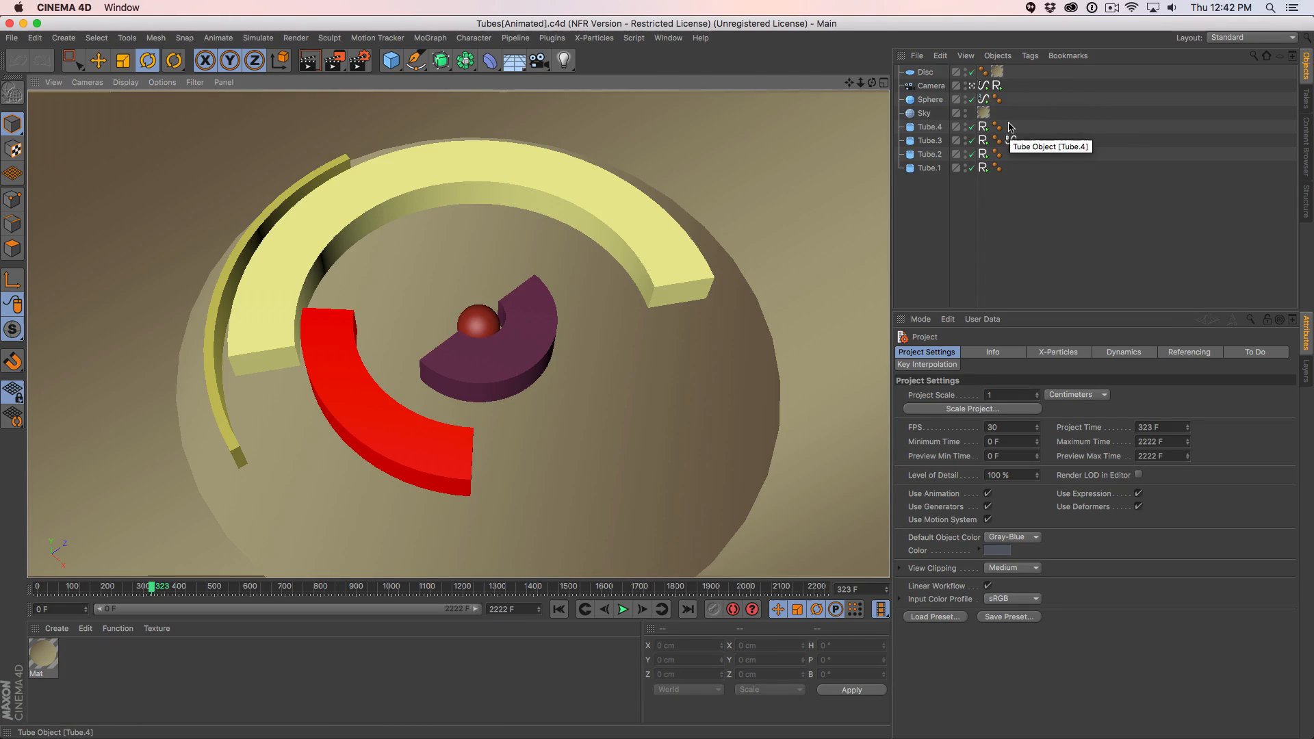
Open the BPM 2 settings of Tube.4's Signal tag, enlarge the attributes area and select the Variation value.
{"action": "left_click", "coordinate": [984, 127]}
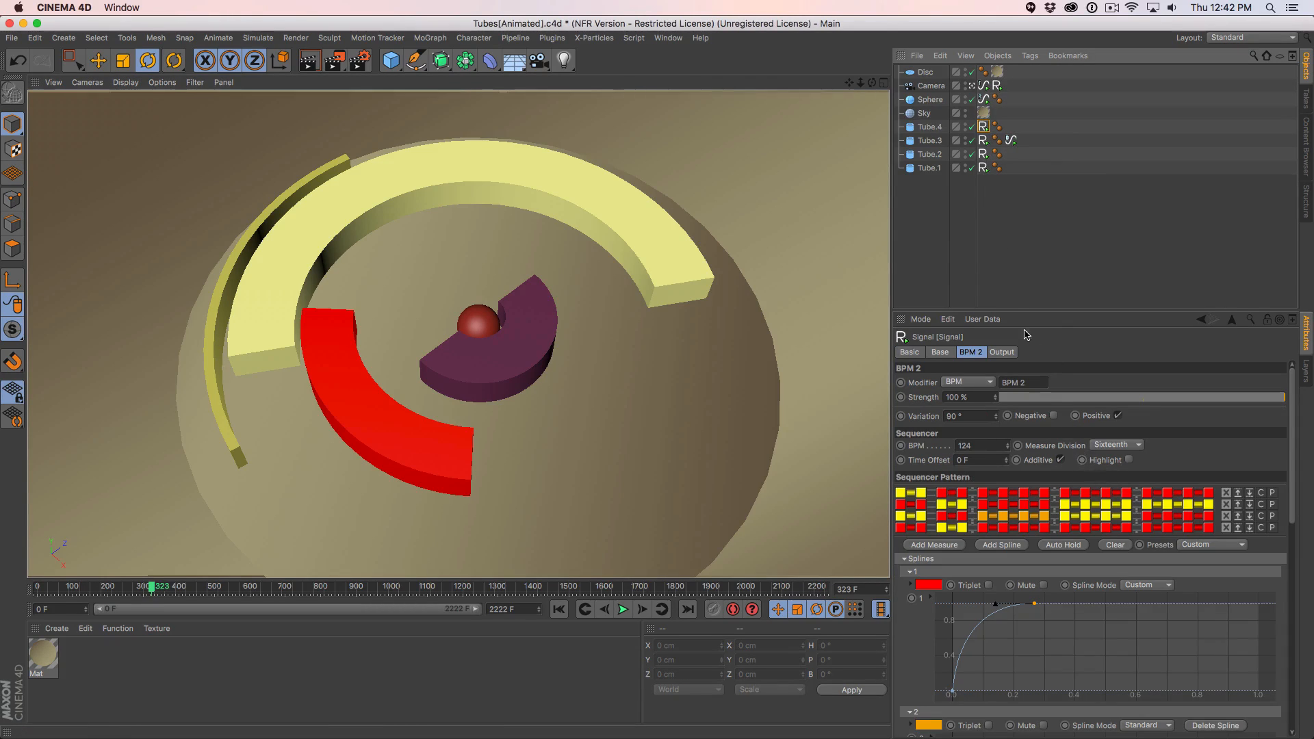
{"action": "left_click_drag", "start_coordinate": [1014, 312], "coordinate": [1003, 216]}
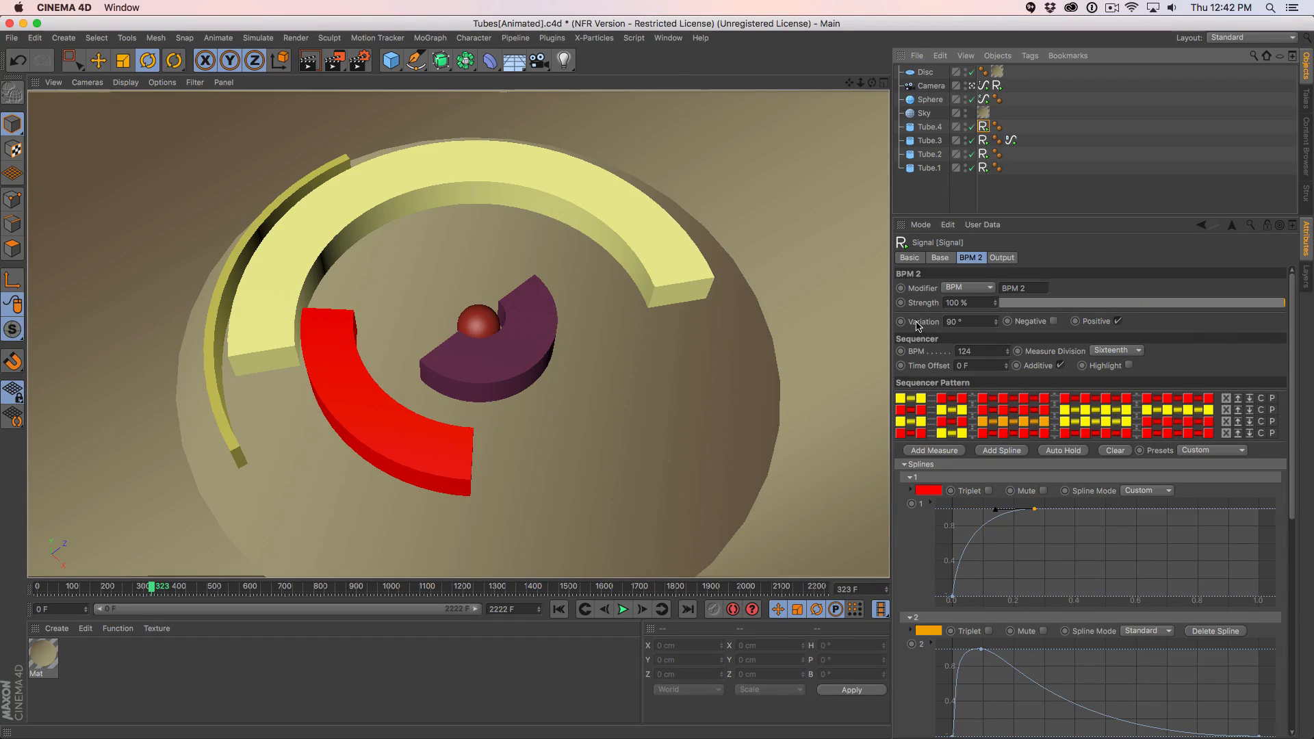
{"action": "left_click", "coordinate": [954, 322]}
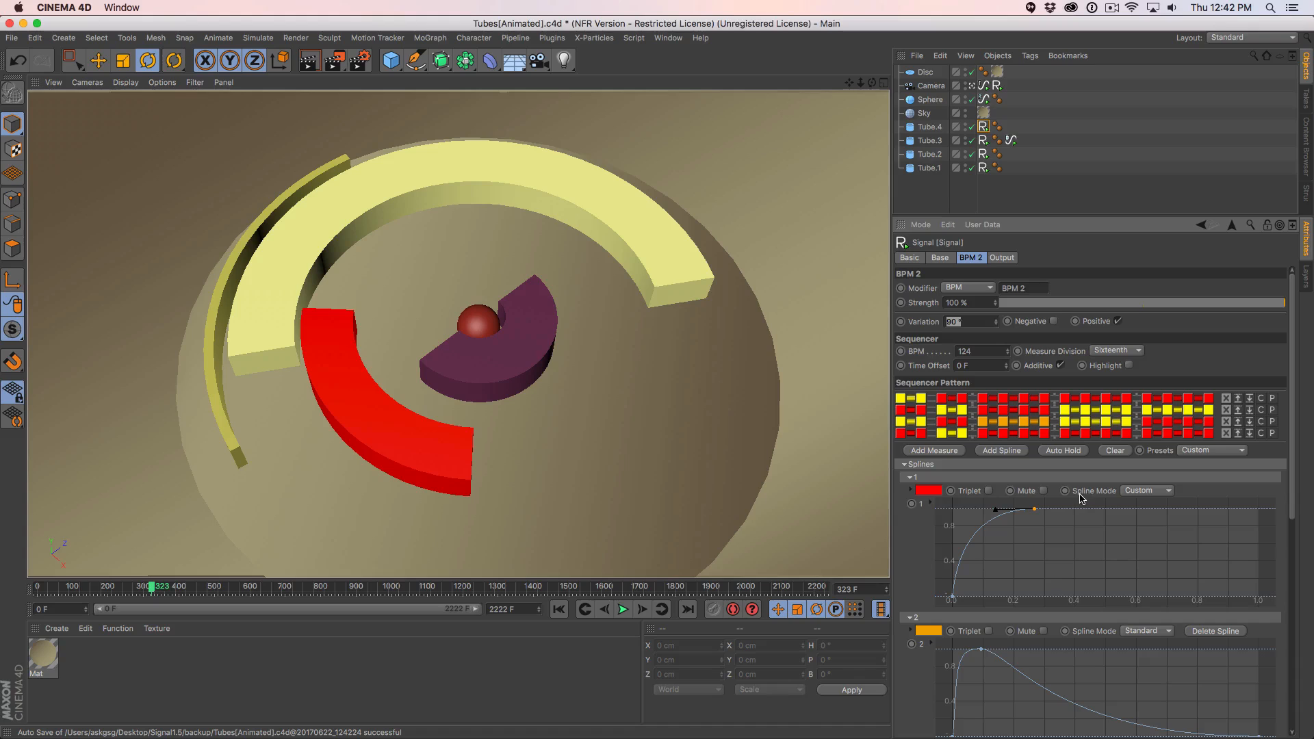
Review the Signal tag's Base settings and playback options, and return to the BPM 2 settings.
{"action": "left_click", "coordinate": [945, 258]}
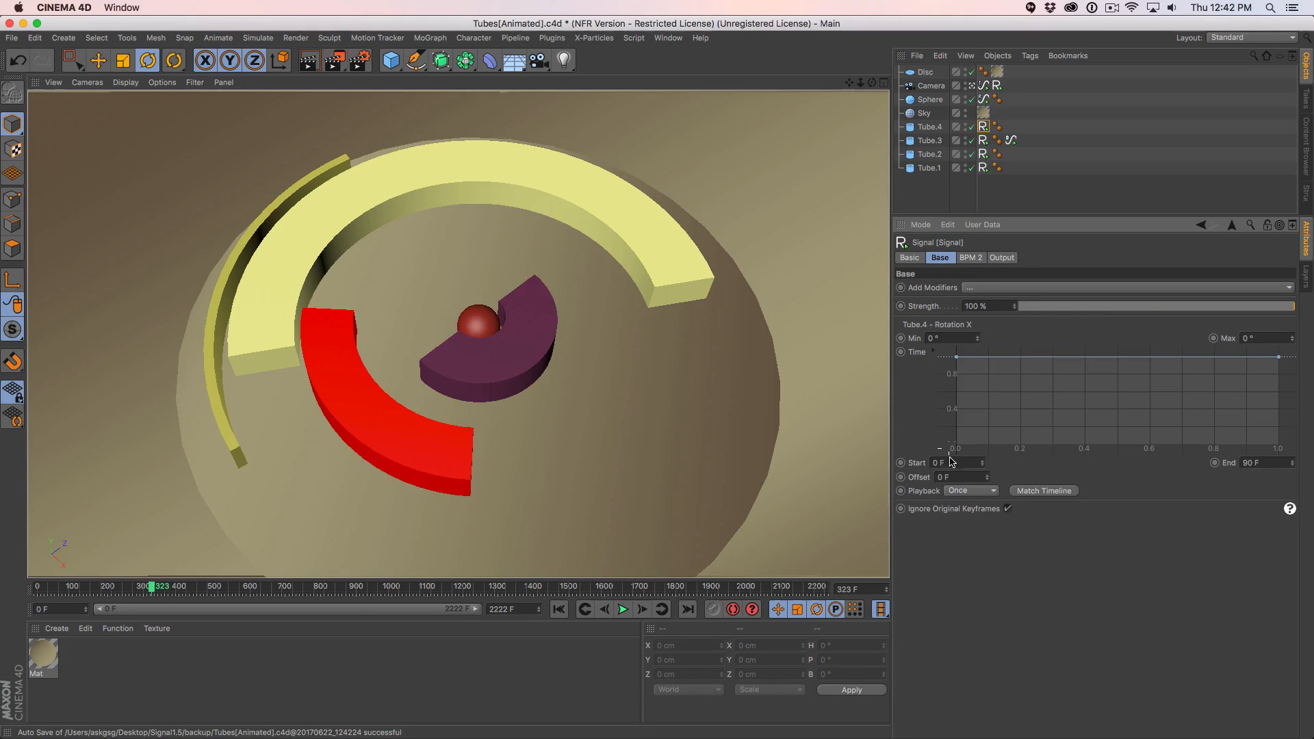
{"action": "left_click", "coordinate": [955, 494]}
{"action": "left_click", "coordinate": [1068, 557]}
{"action": "left_click", "coordinate": [970, 258]}
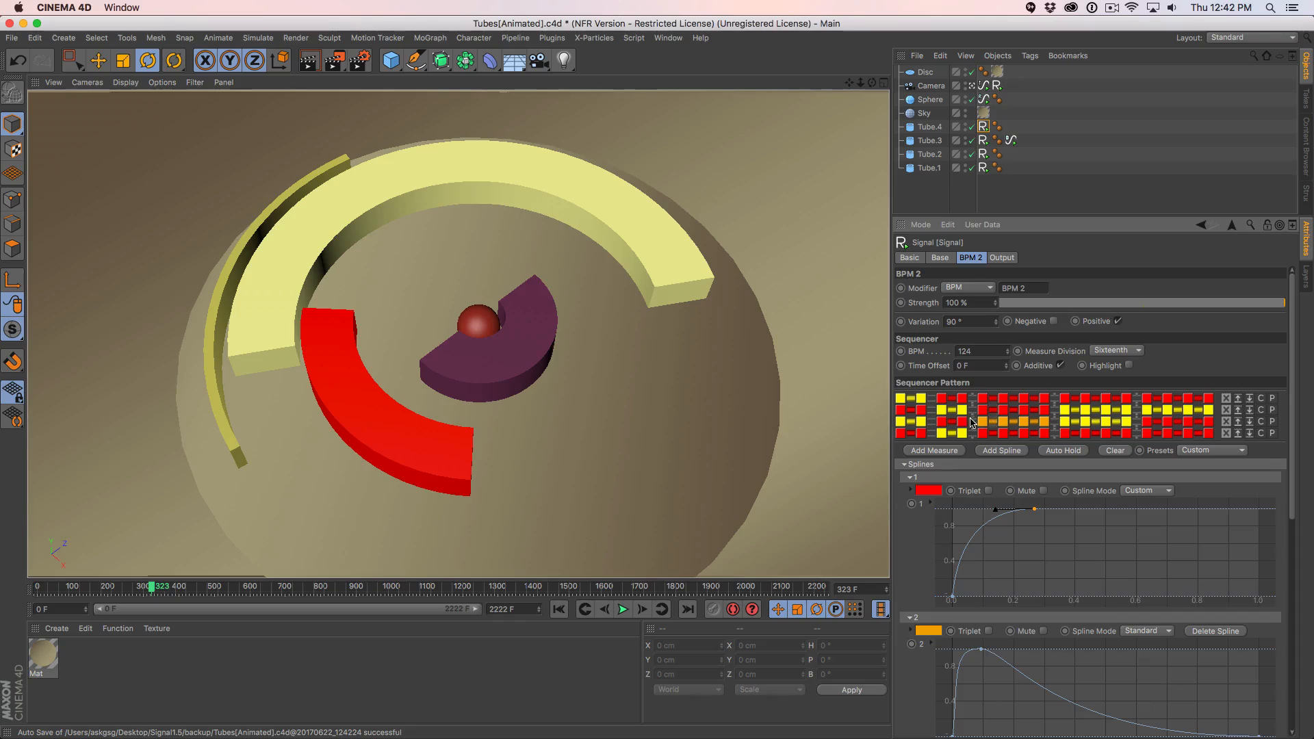
Enable sequencer highlighting, go to frame 548 to check the active step, and disable highlighting.
{"action": "left_click", "coordinate": [1128, 366]}
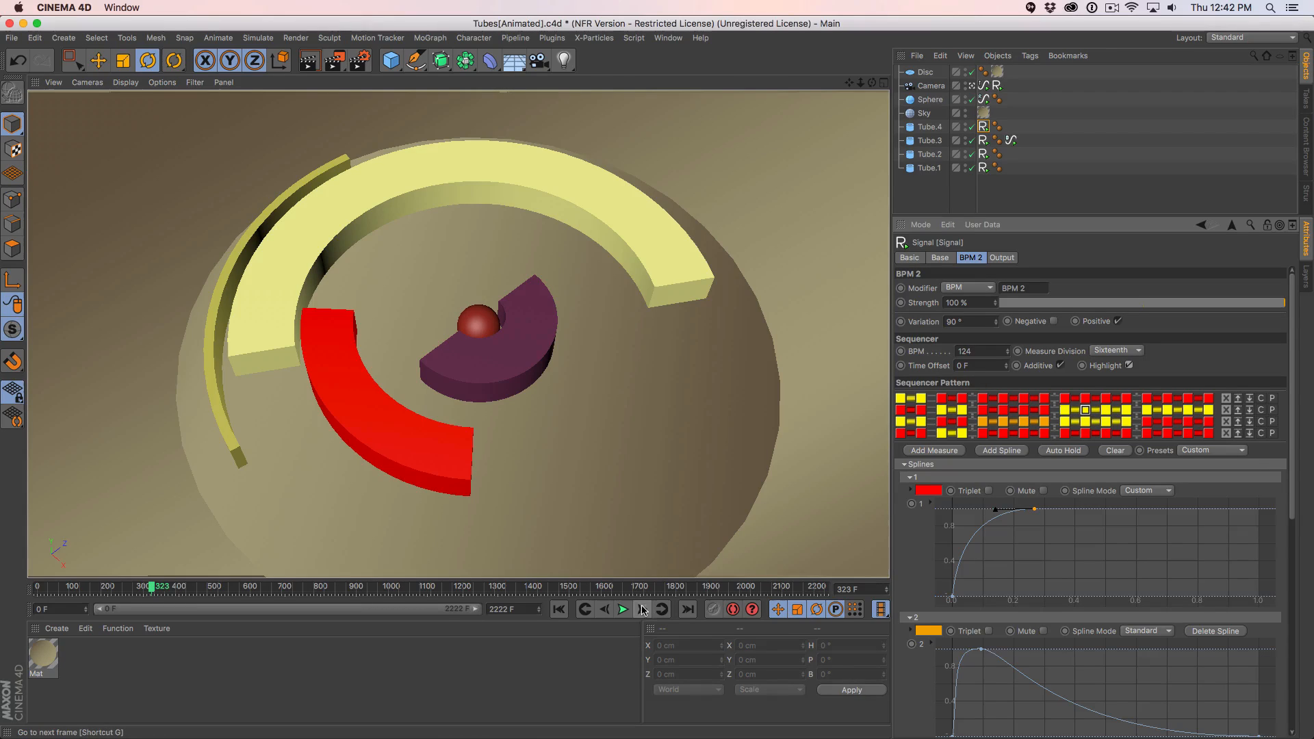
{"action": "left_click", "coordinate": [233, 587]}
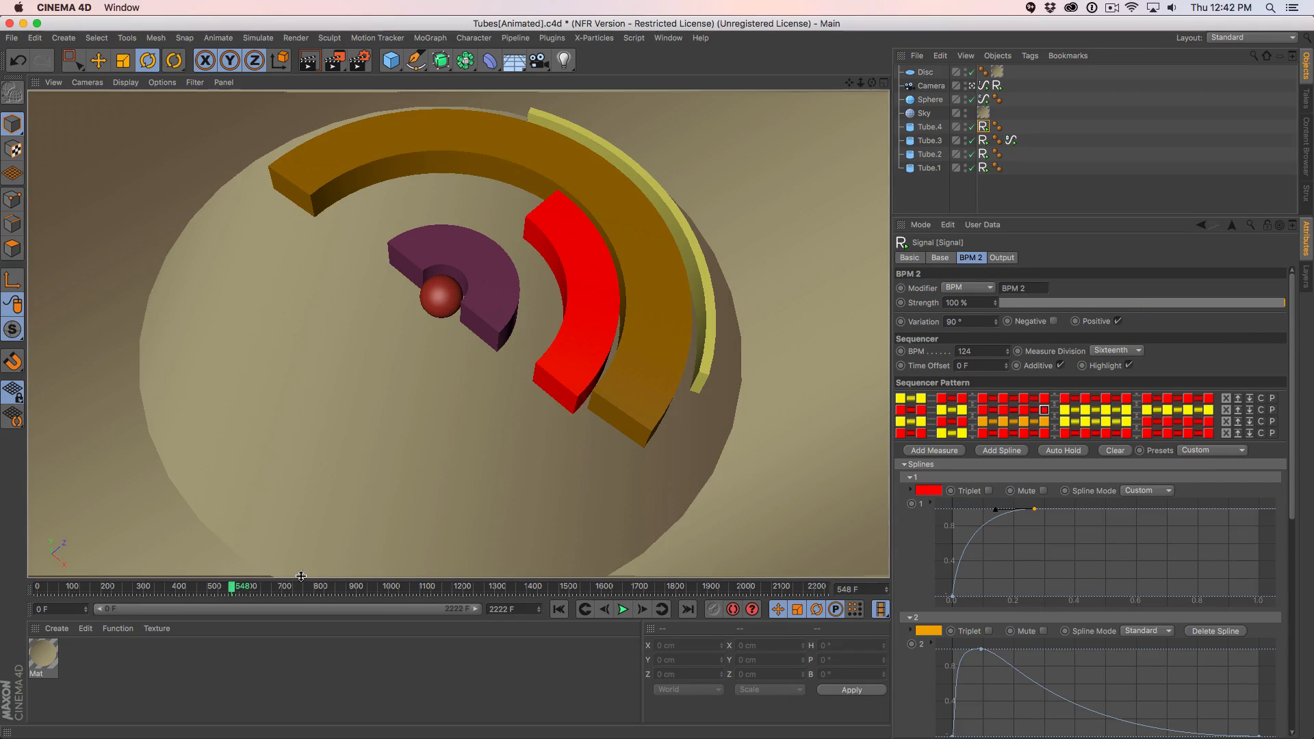
{"action": "left_click", "coordinate": [1045, 411]}
{"action": "left_click", "coordinate": [1129, 366]}
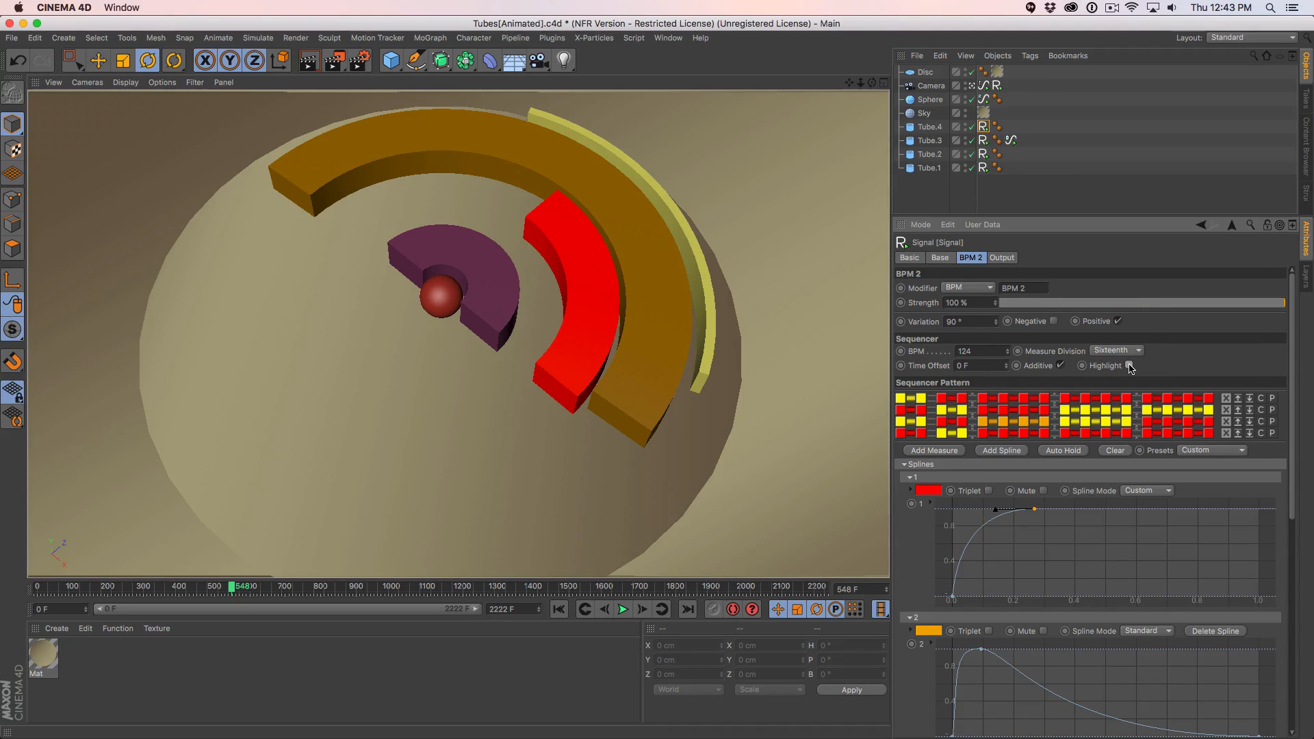
Delete measures from the sequencer pattern until only the first one remains.
{"action": "left_click", "coordinate": [1228, 411]}
{"action": "left_click", "coordinate": [1228, 410]}
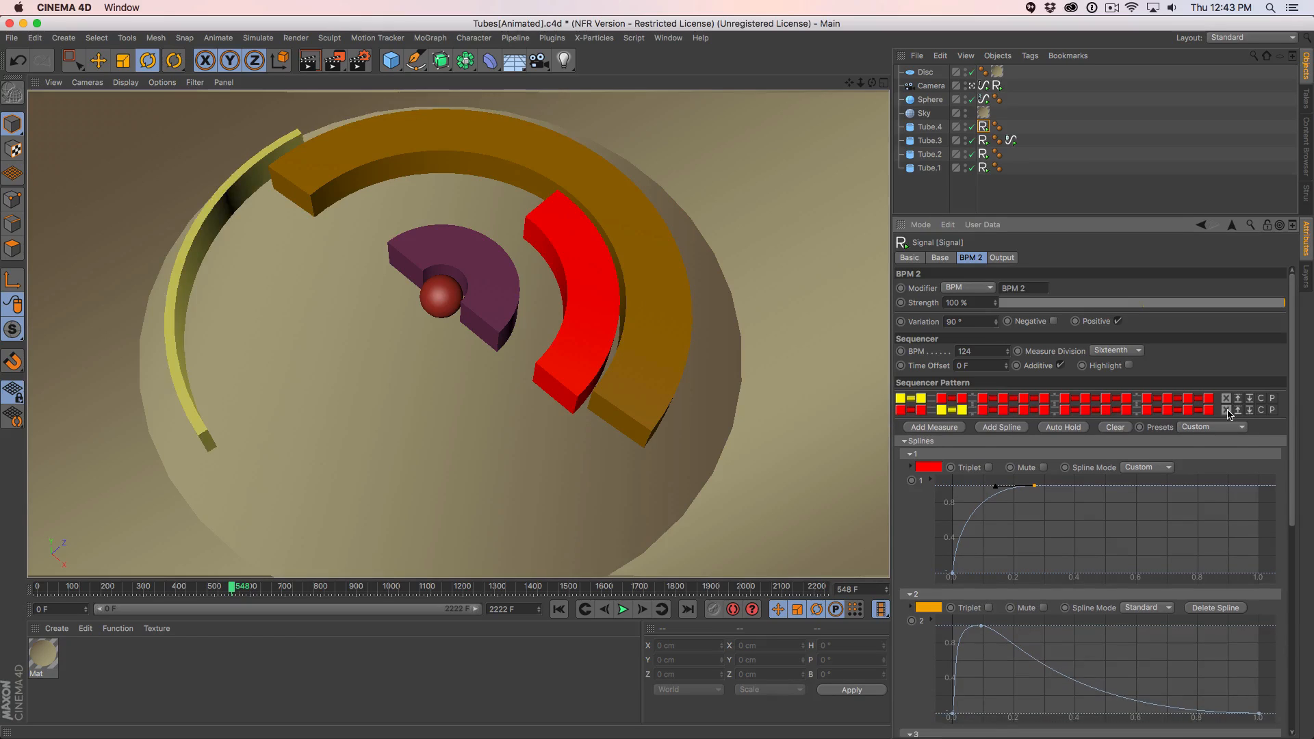
{"action": "left_click", "coordinate": [1228, 410]}
Apply the Quarter preset to the sequencer pattern, and try out adding and deleting a second measure.
{"action": "left_click", "coordinate": [1212, 415]}
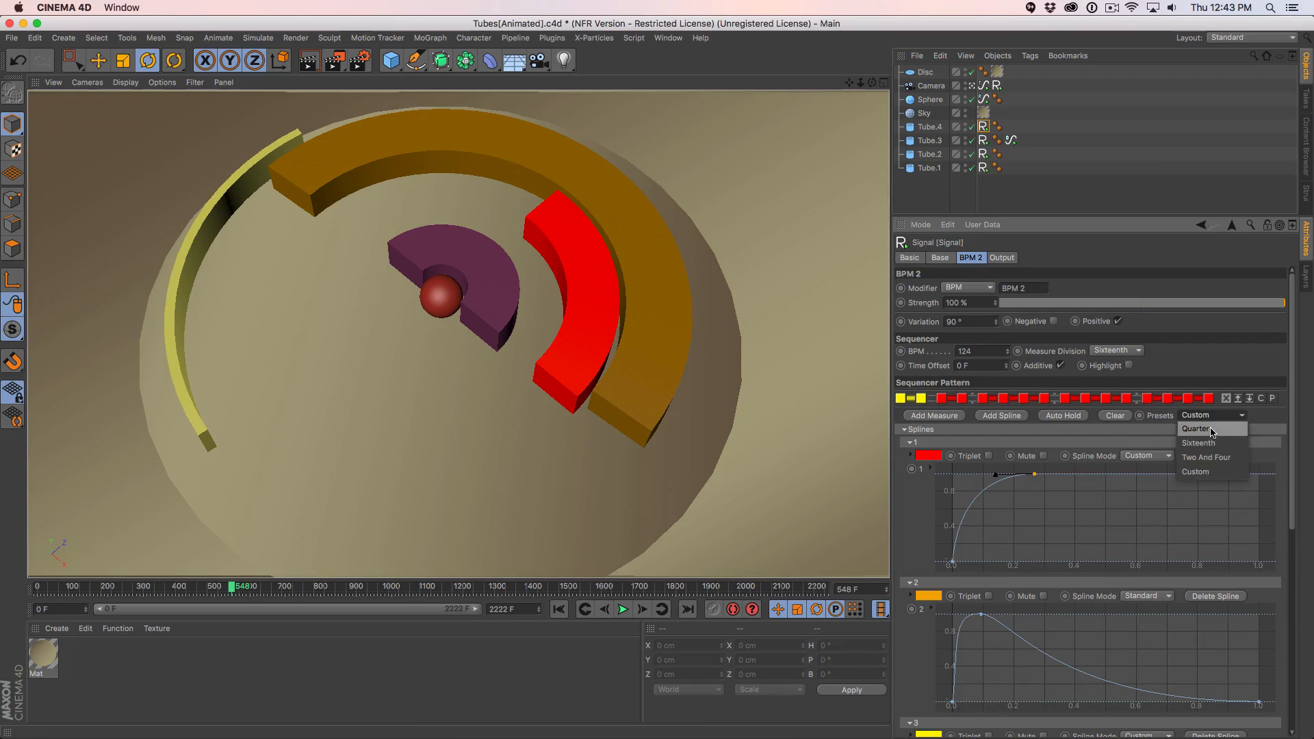
{"action": "left_click", "coordinate": [1194, 438]}
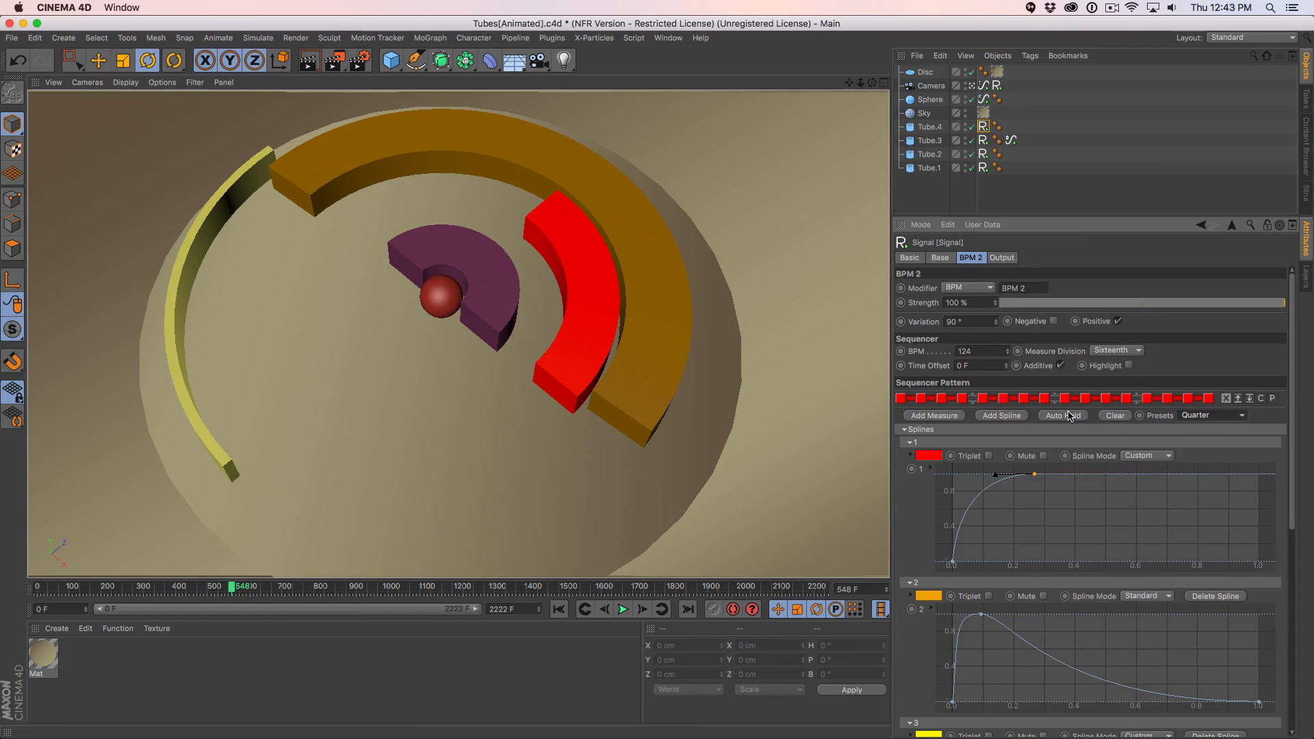
{"action": "left_click", "coordinate": [932, 415]}
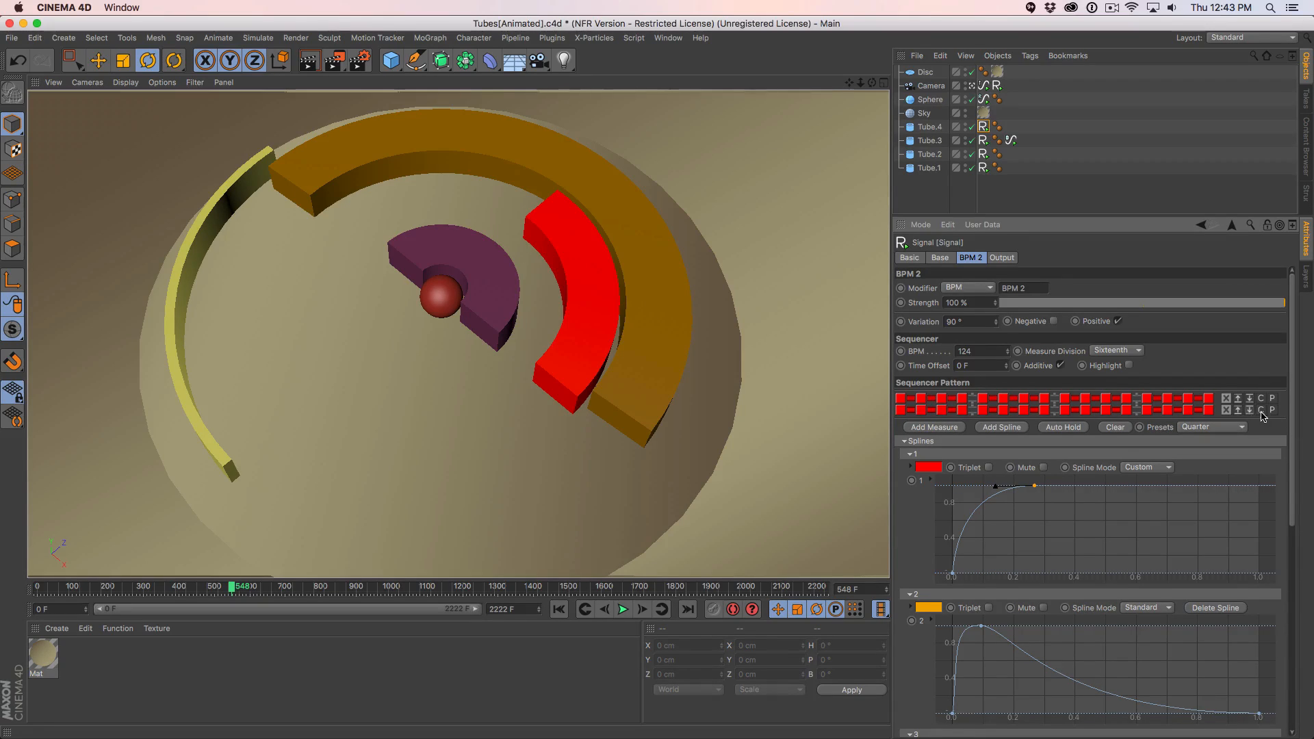
{"action": "left_click", "coordinate": [1225, 409]}
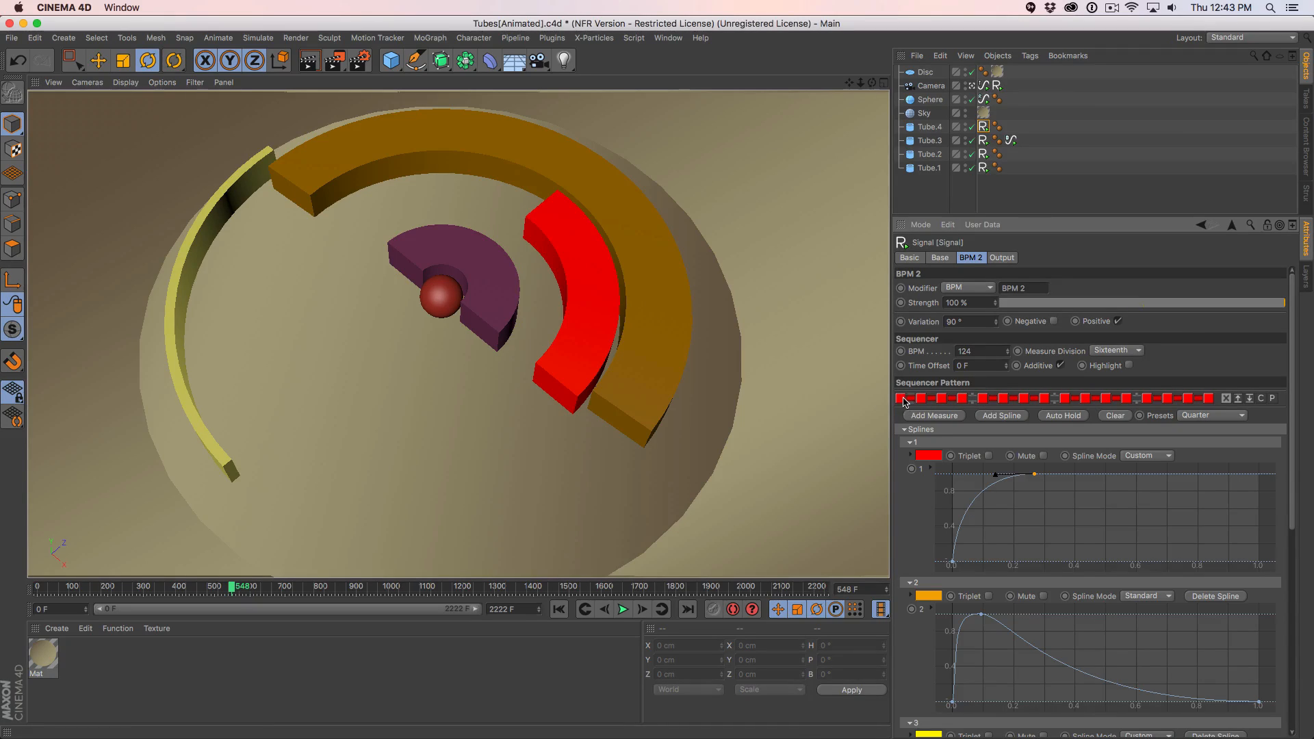
Toggle the hold links between steps of the sequencer measure and collapse the settings of splines 2 and 3.
{"action": "left_click", "coordinate": [931, 404]}
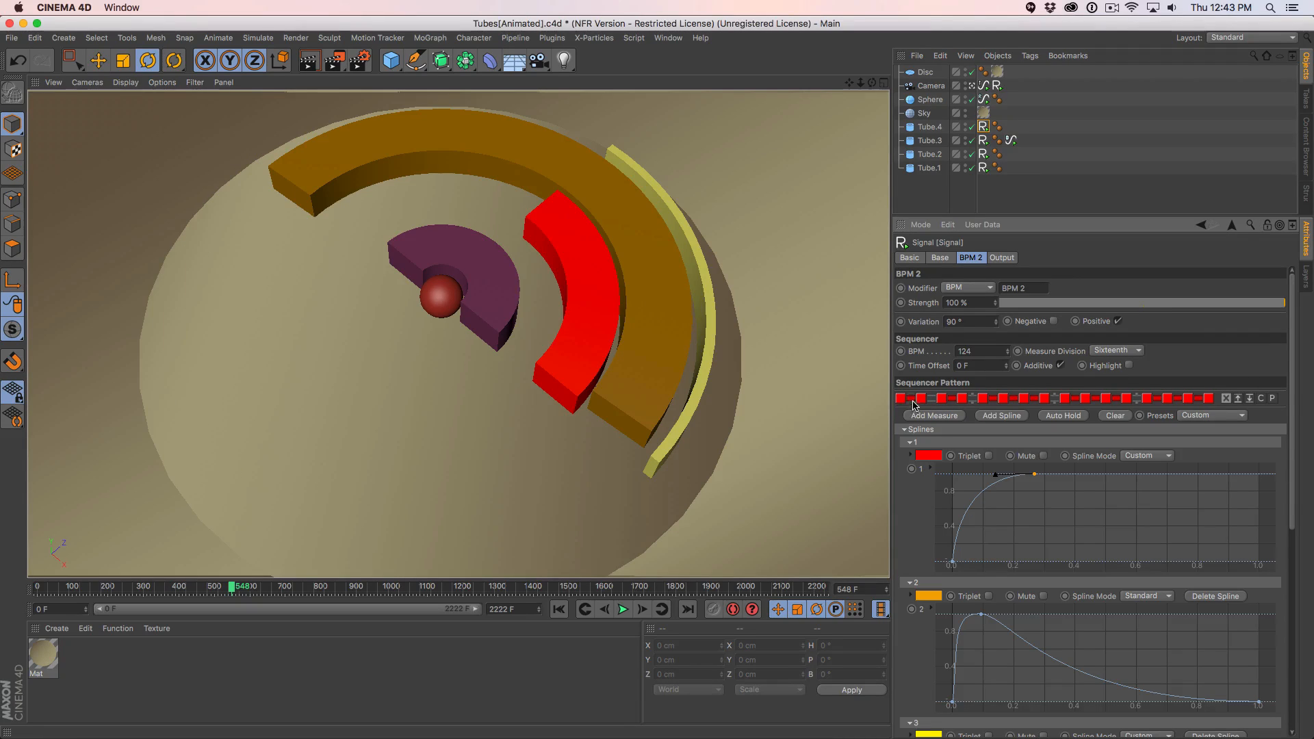
{"action": "left_click", "coordinate": [931, 399]}
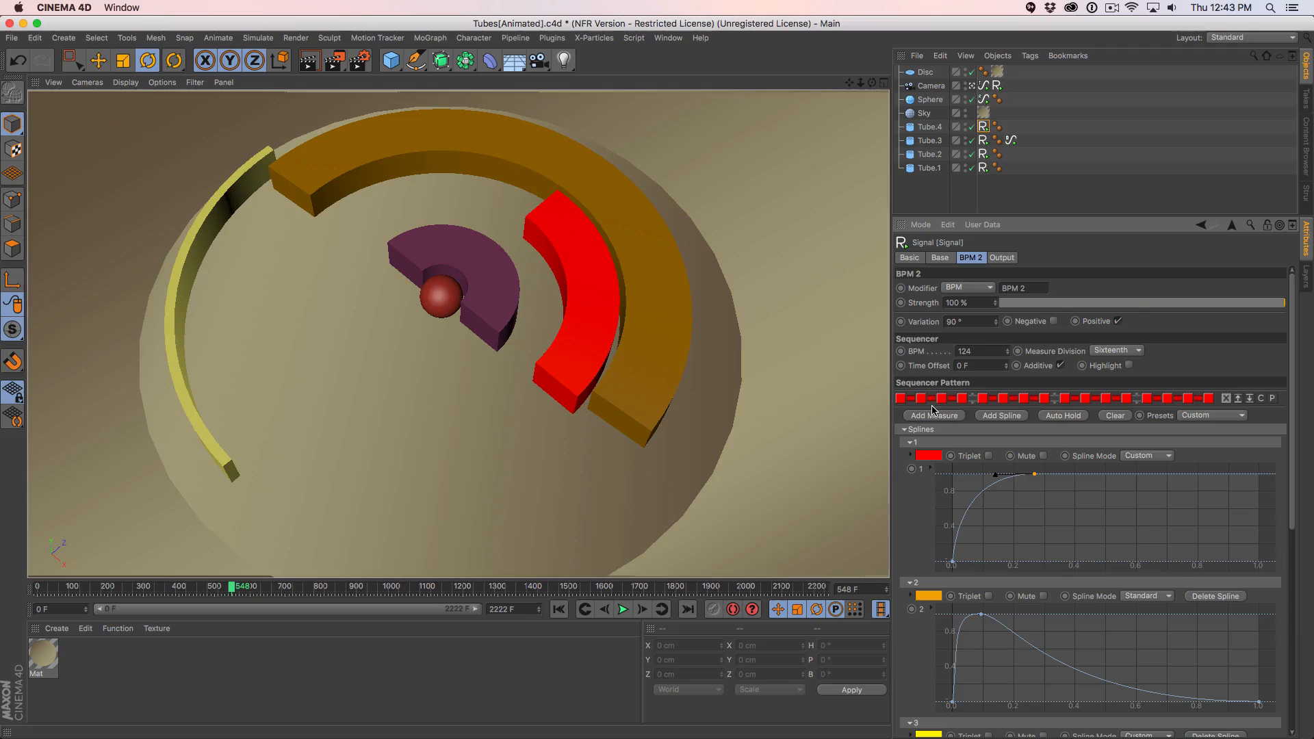
{"action": "left_click", "coordinate": [932, 401]}
{"action": "left_click", "coordinate": [951, 401]}
{"action": "left_click", "coordinate": [910, 399]}
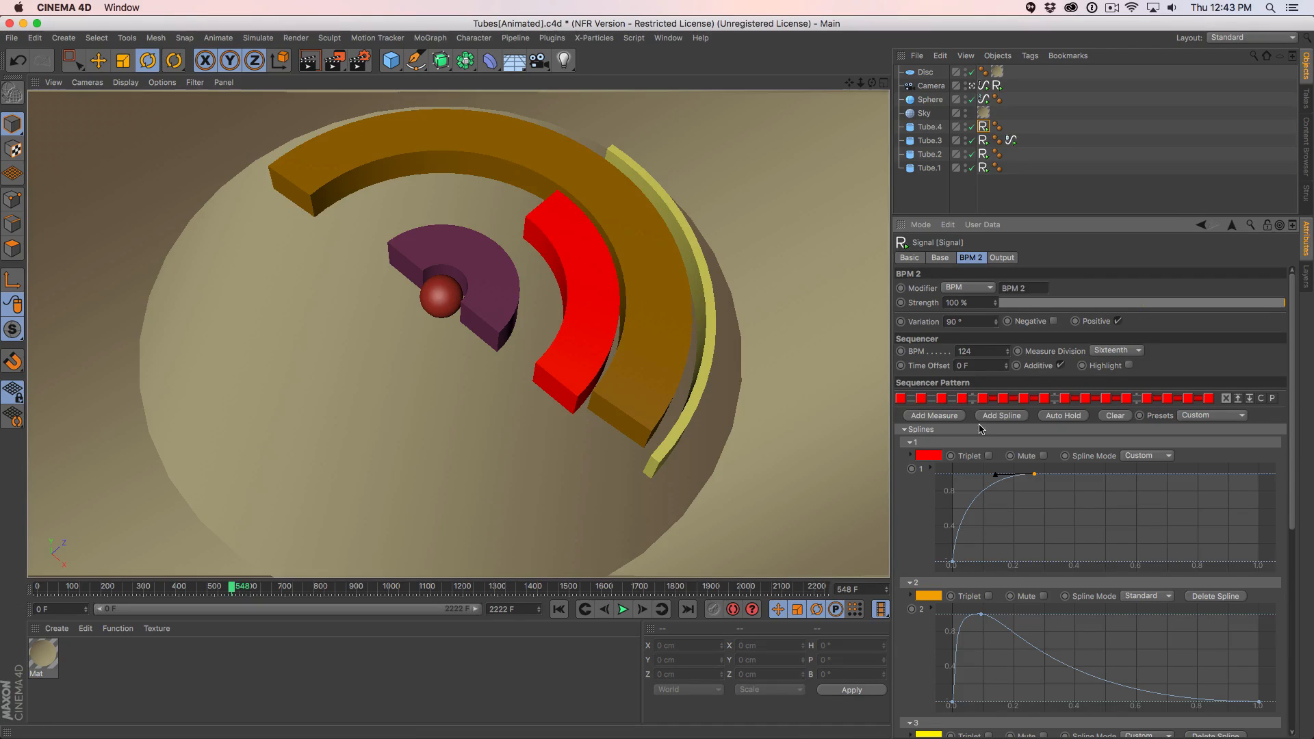
{"action": "left_click", "coordinate": [951, 401]}
{"action": "left_click", "coordinate": [932, 401]}
{"action": "left_click", "coordinate": [912, 401]}
{"action": "left_click", "coordinate": [972, 401]}
{"action": "left_click", "coordinate": [909, 582]}
{"action": "left_click", "coordinate": [909, 596]}
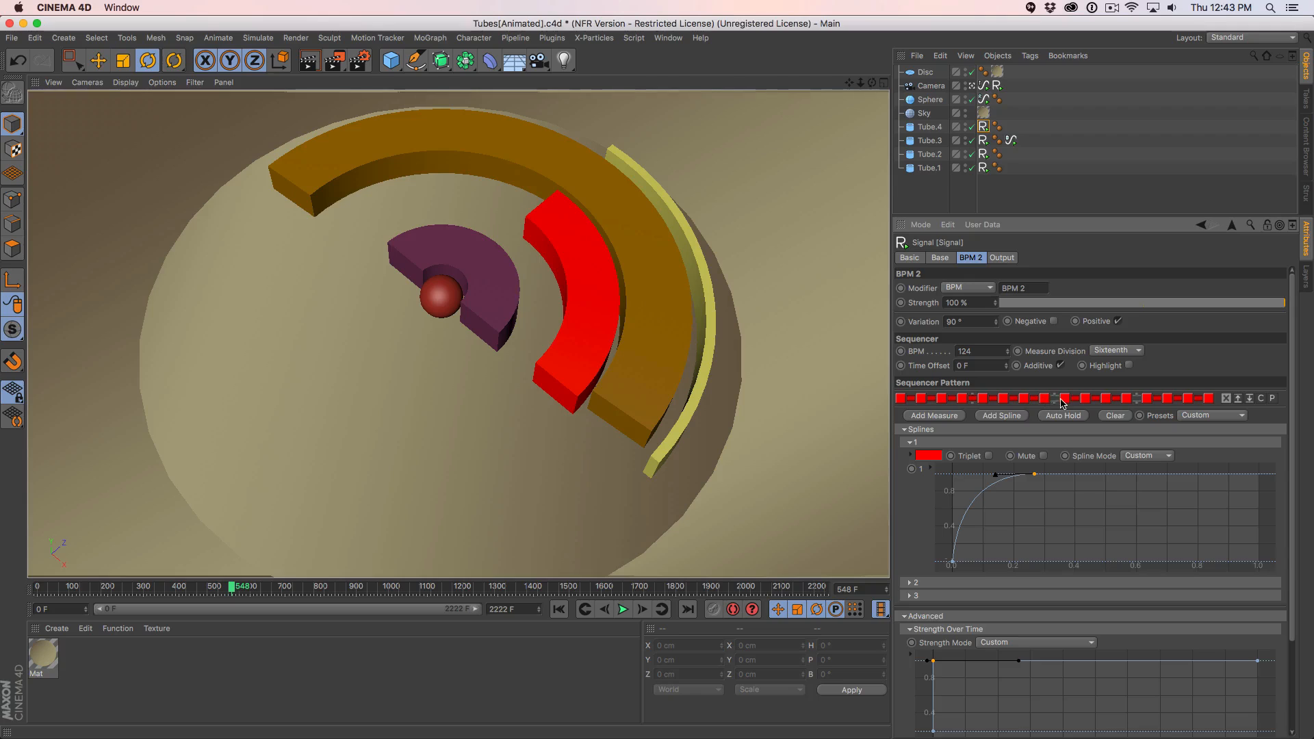
{"action": "left_click", "coordinate": [1178, 398]}
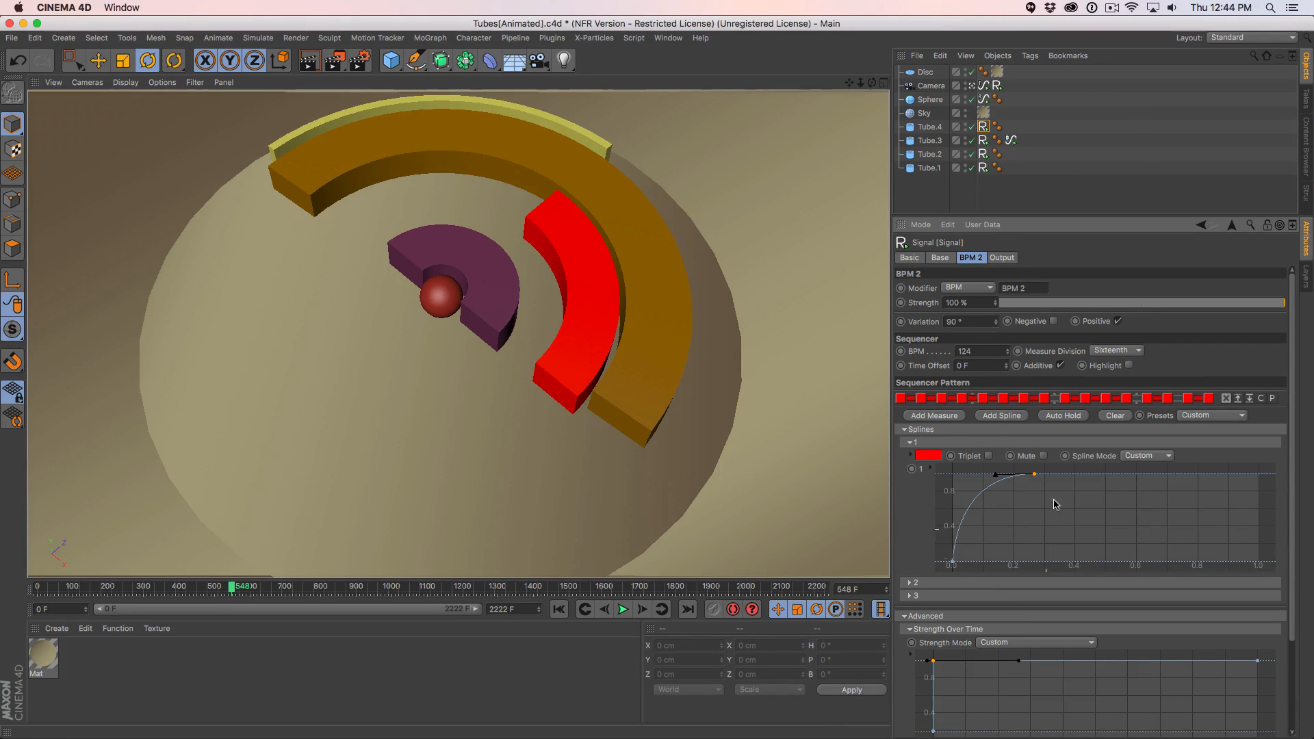
Add a zero-value point at the end of spline 1's curve and create a fourth spline for the sequencer.
{"action": "left_click", "coordinate": [1259, 562], "text": "ctrl"}
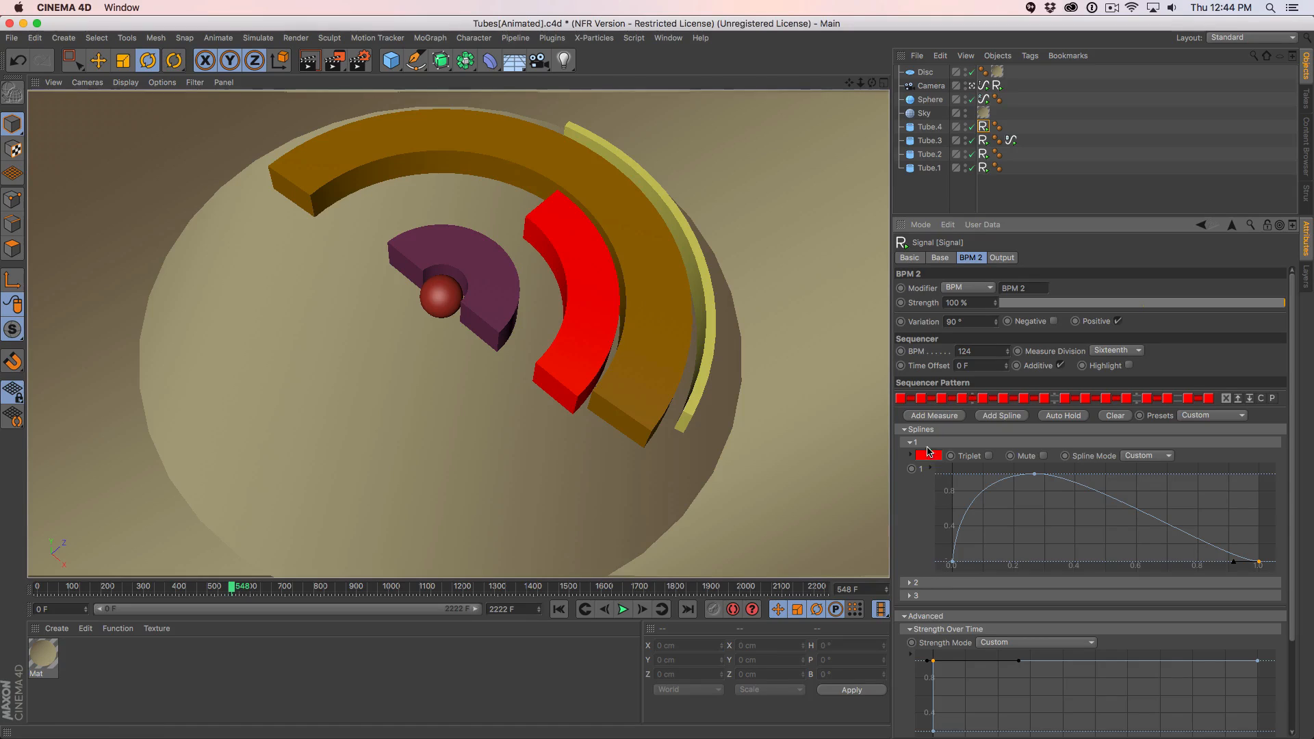
{"action": "left_click", "coordinate": [924, 587]}
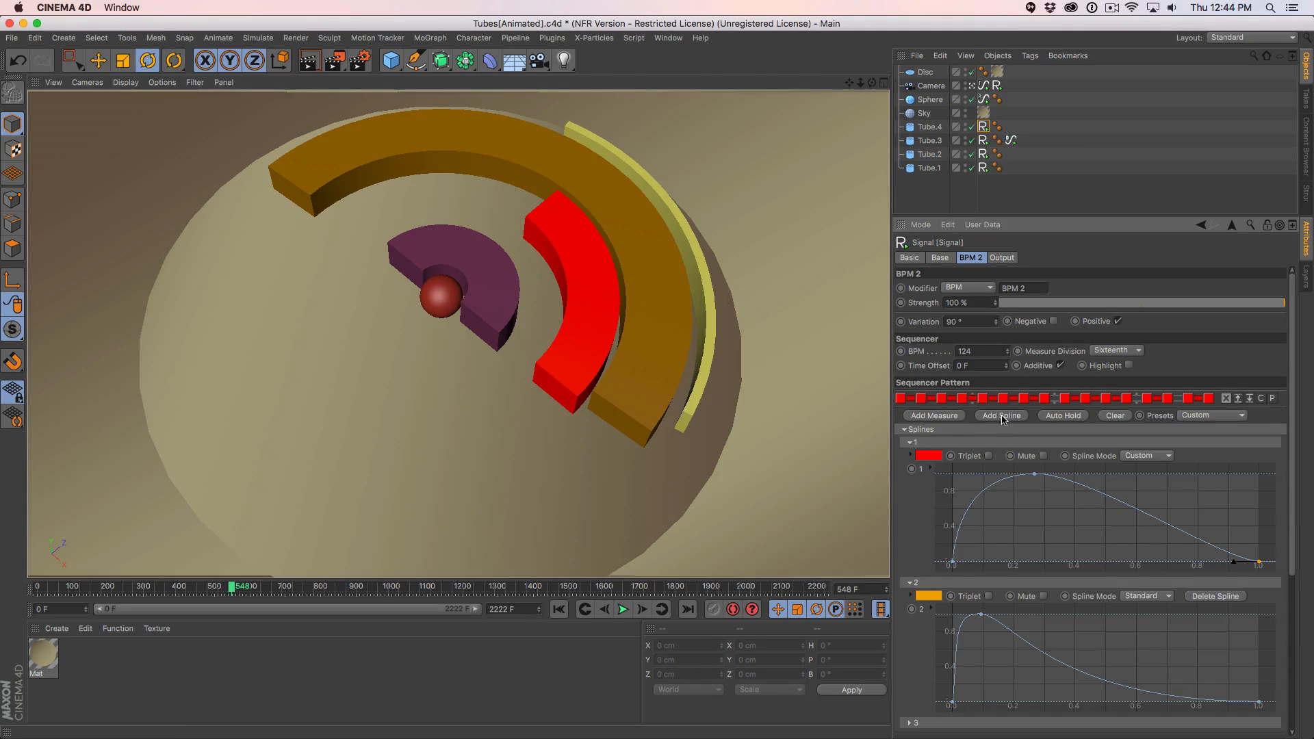
{"action": "scroll", "coordinate": [968, 619], "scroll_direction": "down", "scroll_amount": 5}
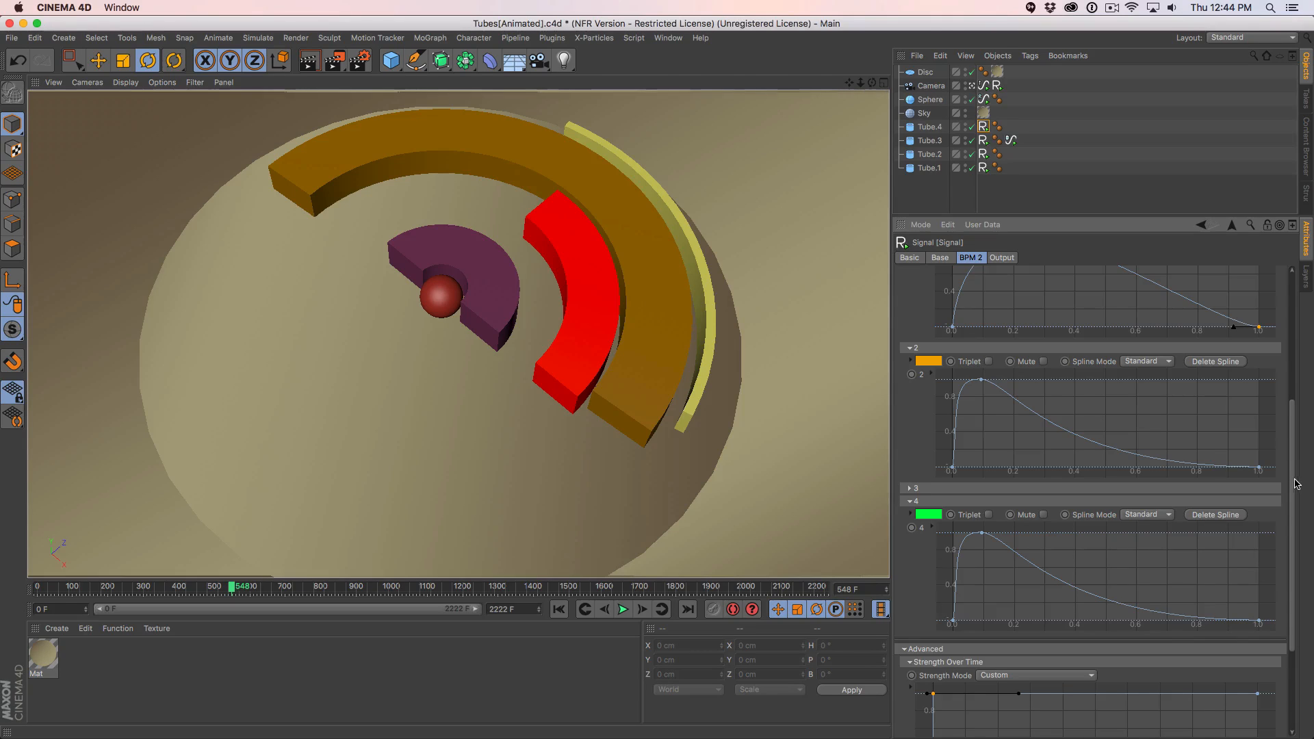
{"action": "left_click", "coordinate": [981, 533]}
{"action": "left_click_drag", "start_coordinate": [1006, 537], "coordinate": [1094, 527]}
{"action": "left_click_drag", "start_coordinate": [1293, 548], "coordinate": [1276, 308]}
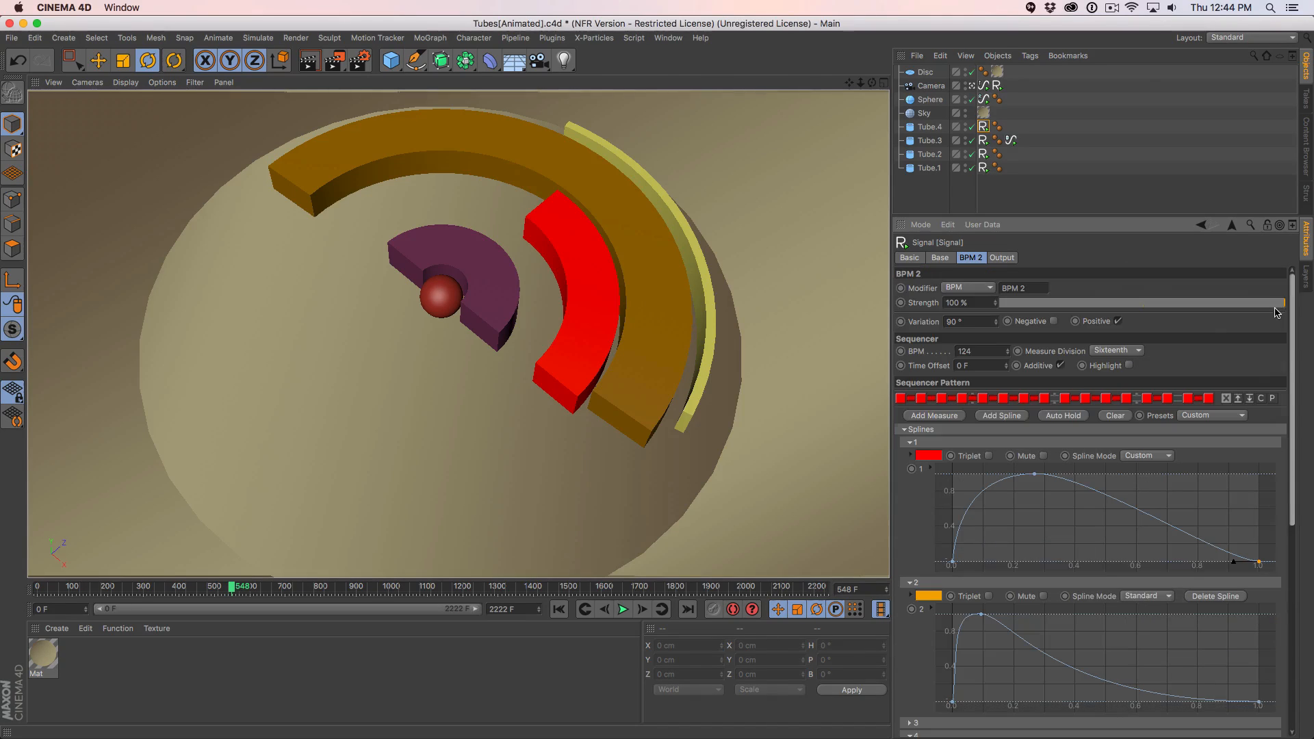
Assign green spline 4 to the first eight steps and orange spline 2 to steps 13 and 14, and add a second measure.
{"action": "left_click", "coordinate": [1000, 397]}
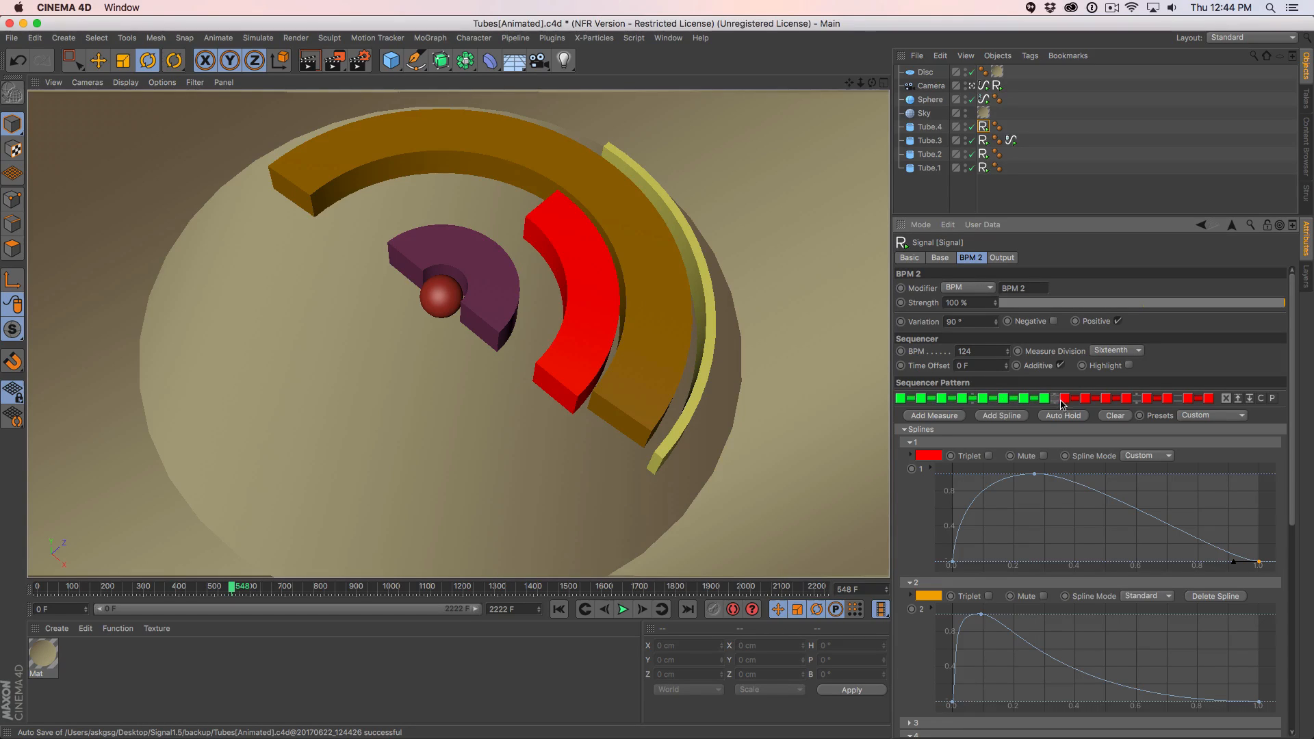
{"action": "left_click", "coordinate": [1148, 398]}
{"action": "left_click", "coordinate": [935, 415]}
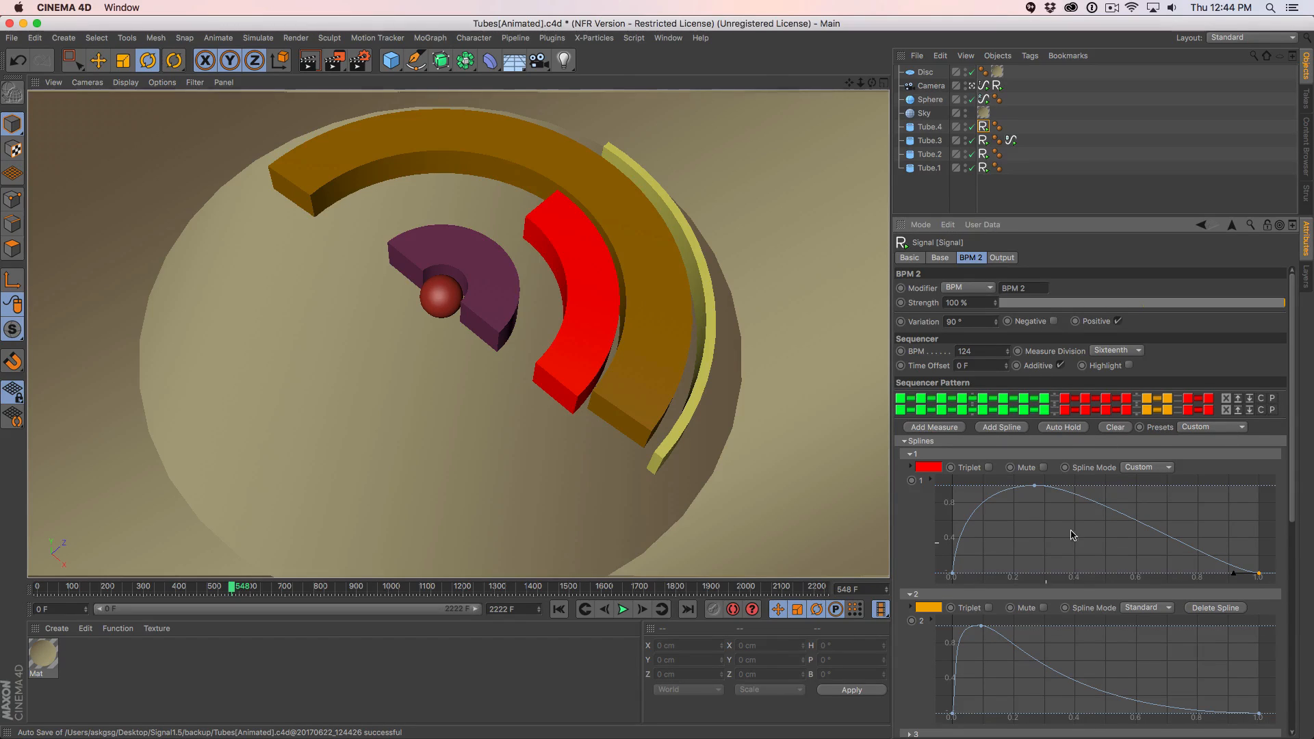
{"action": "left_click", "coordinate": [1196, 433]}
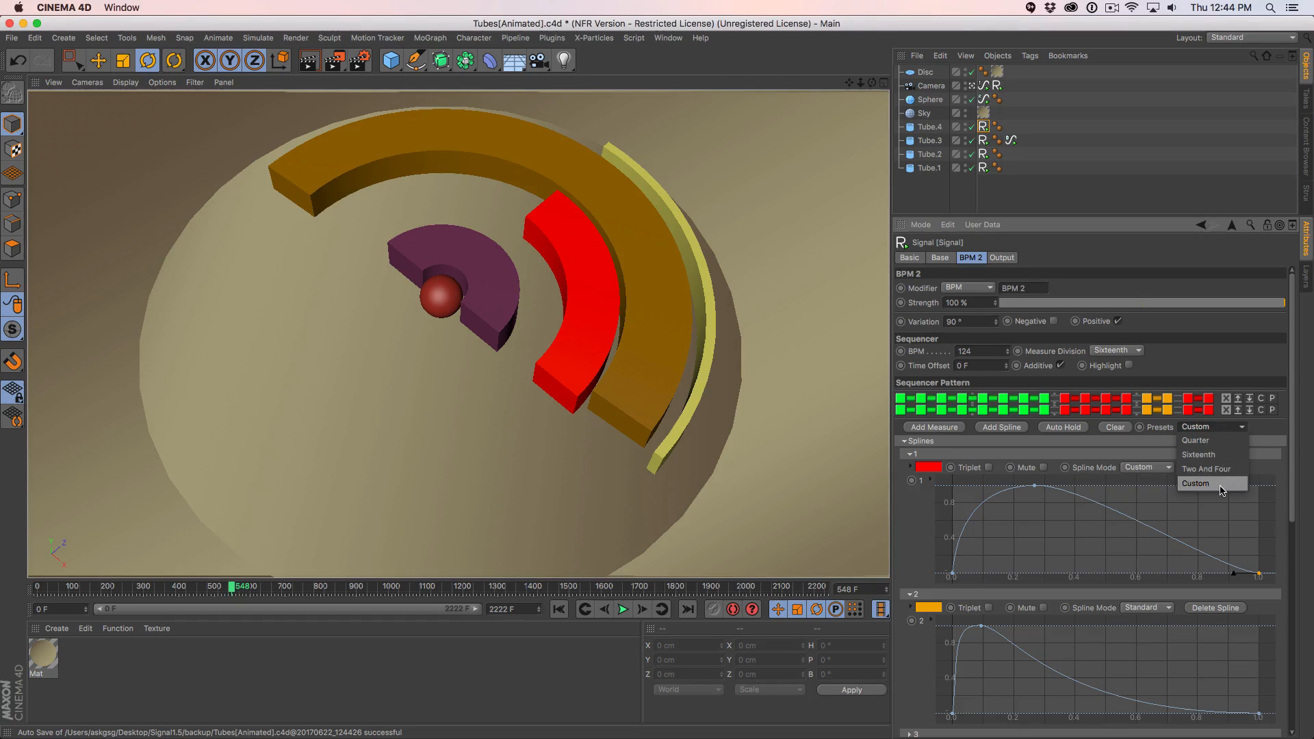
{"action": "left_click", "coordinate": [1302, 393]}
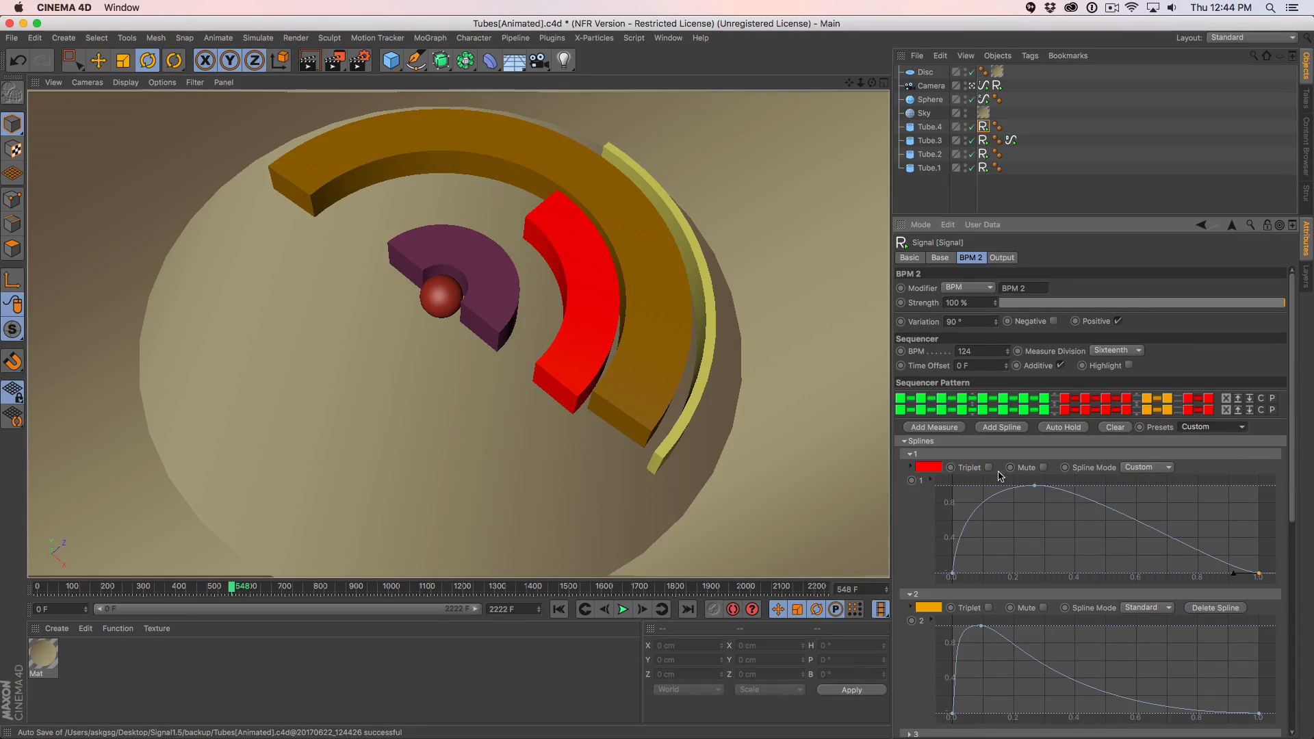
Try the Standard, Drop and Max modes on spline 1 and set its spline mode to Kick.
{"action": "left_click", "coordinate": [1152, 467]}
{"action": "left_click", "coordinate": [1149, 481]}
{"action": "left_click", "coordinate": [1152, 467]}
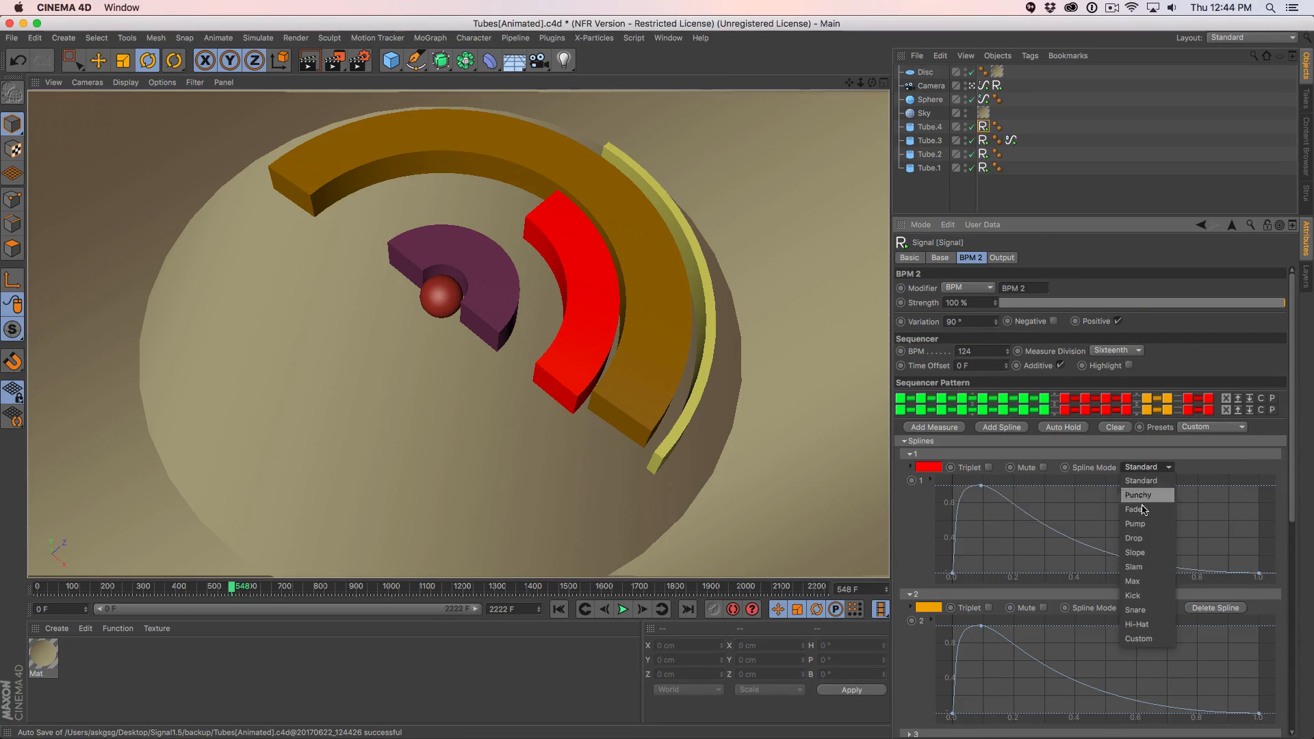
{"action": "left_click", "coordinate": [1143, 538]}
{"action": "left_click", "coordinate": [1163, 466]}
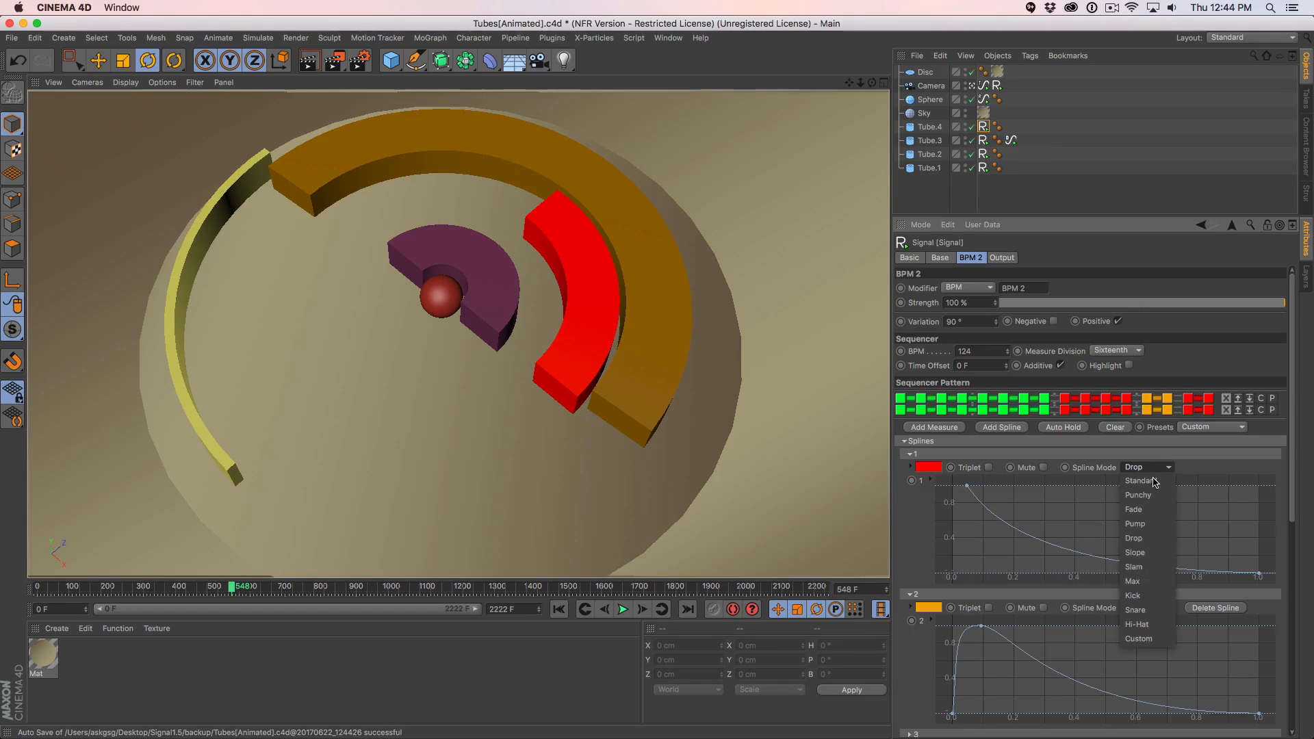
{"action": "left_click", "coordinate": [1136, 580]}
{"action": "left_click", "coordinate": [1129, 471]}
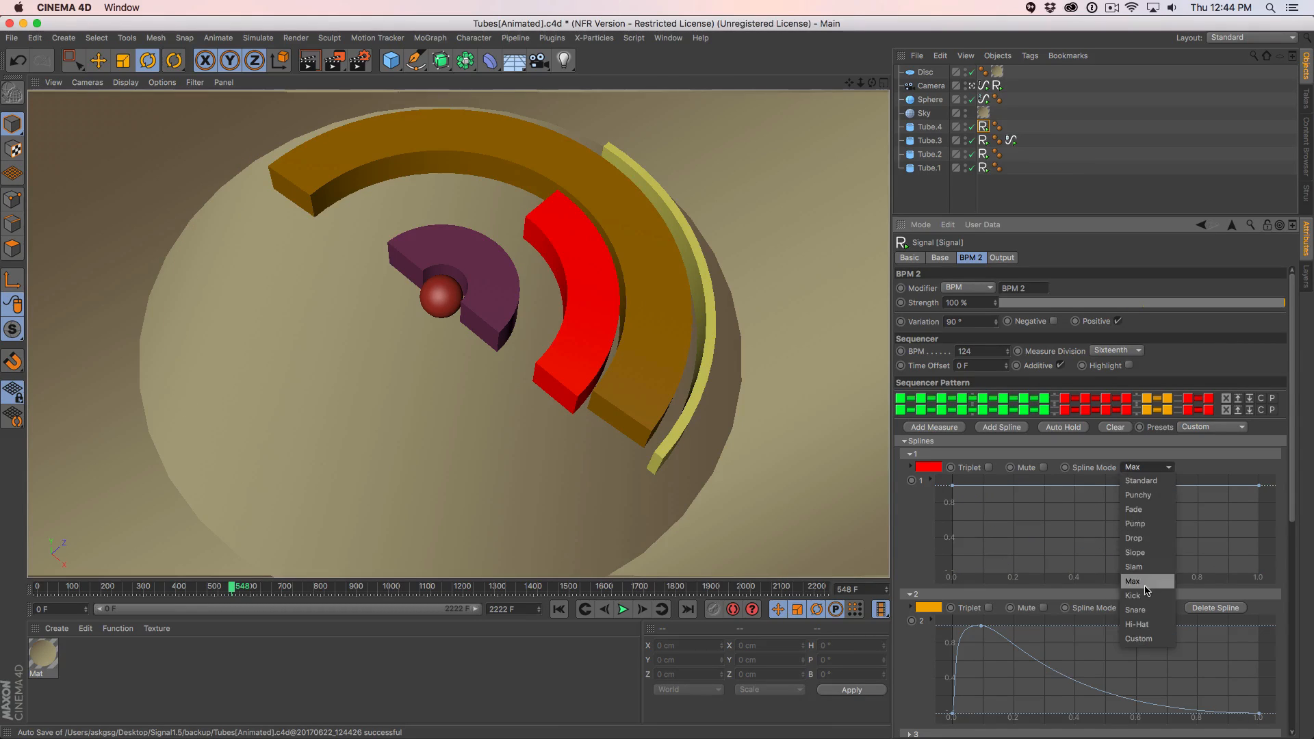
{"action": "left_click", "coordinate": [1150, 535]}
{"action": "left_click", "coordinate": [1147, 469]}
{"action": "left_click", "coordinate": [1293, 462]}
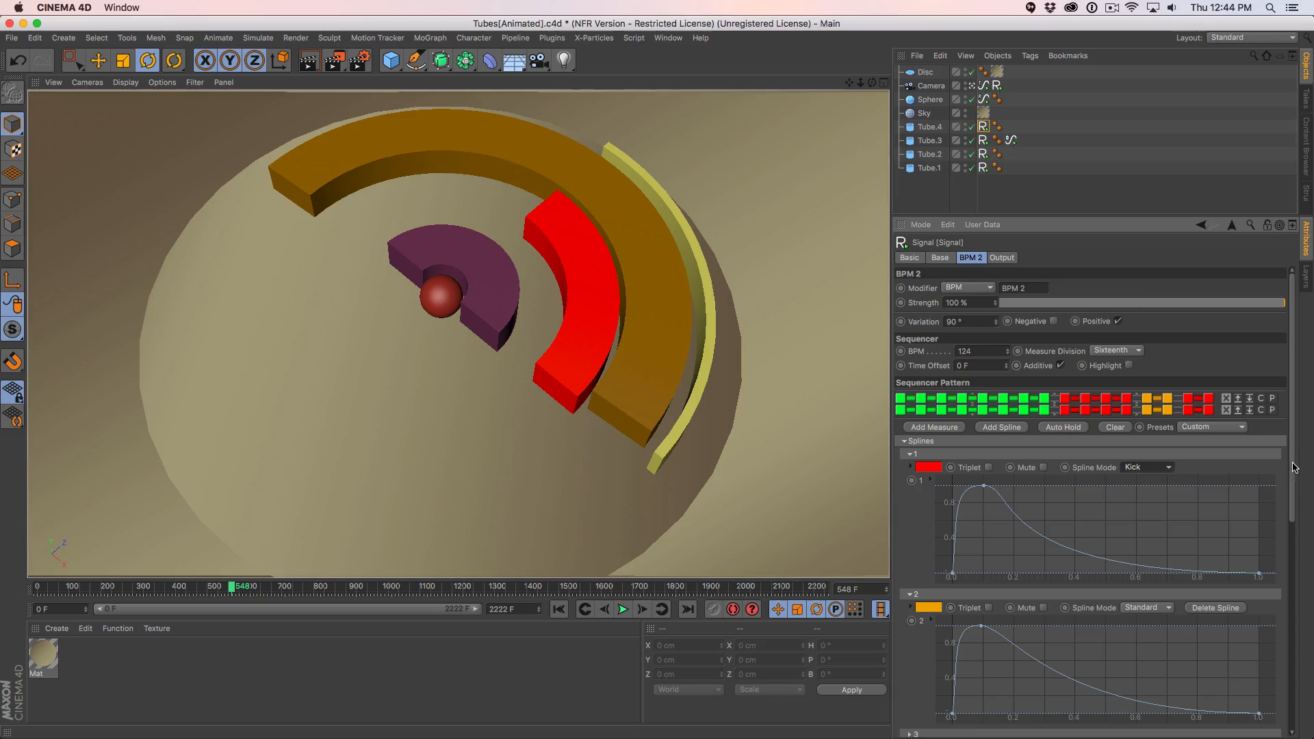
Collapse the Splines group and examine the Strength Over Time settings in the Advanced group.
{"action": "left_click", "coordinate": [908, 443]}
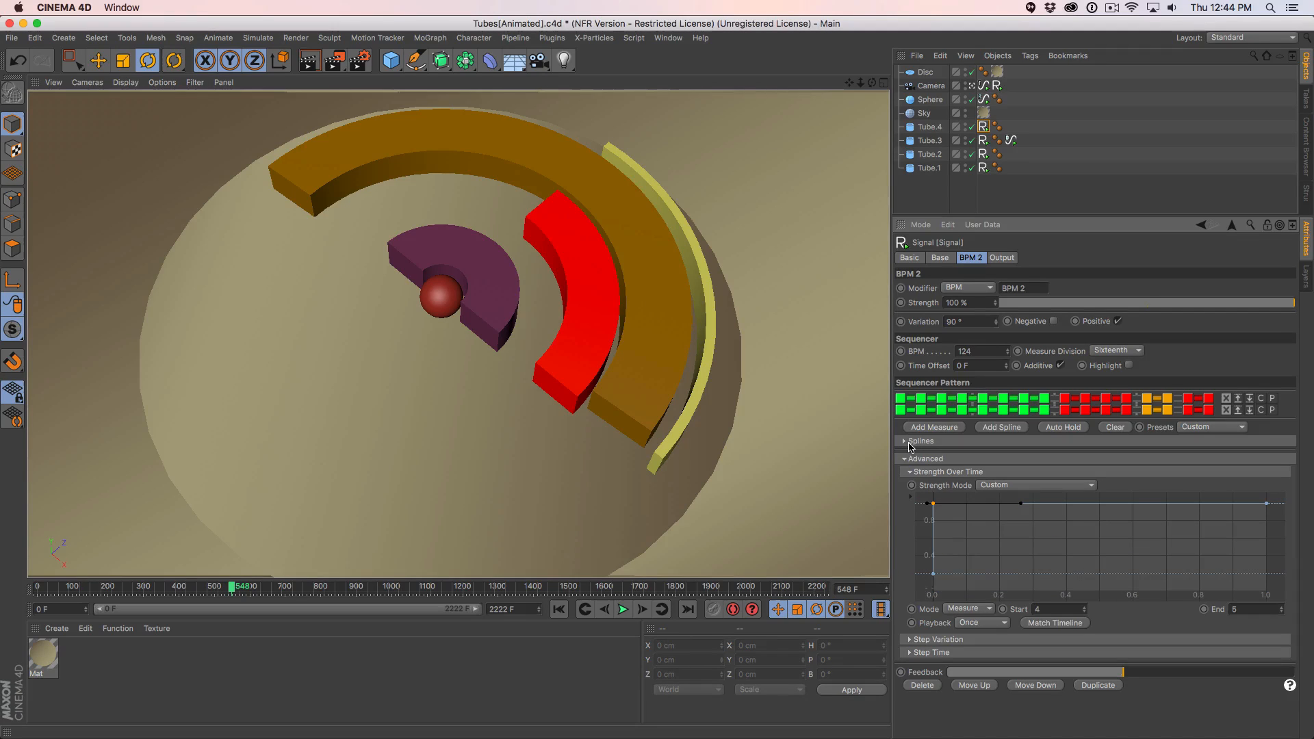
{"action": "left_click", "coordinate": [931, 472]}
{"action": "left_click", "coordinate": [935, 460]}
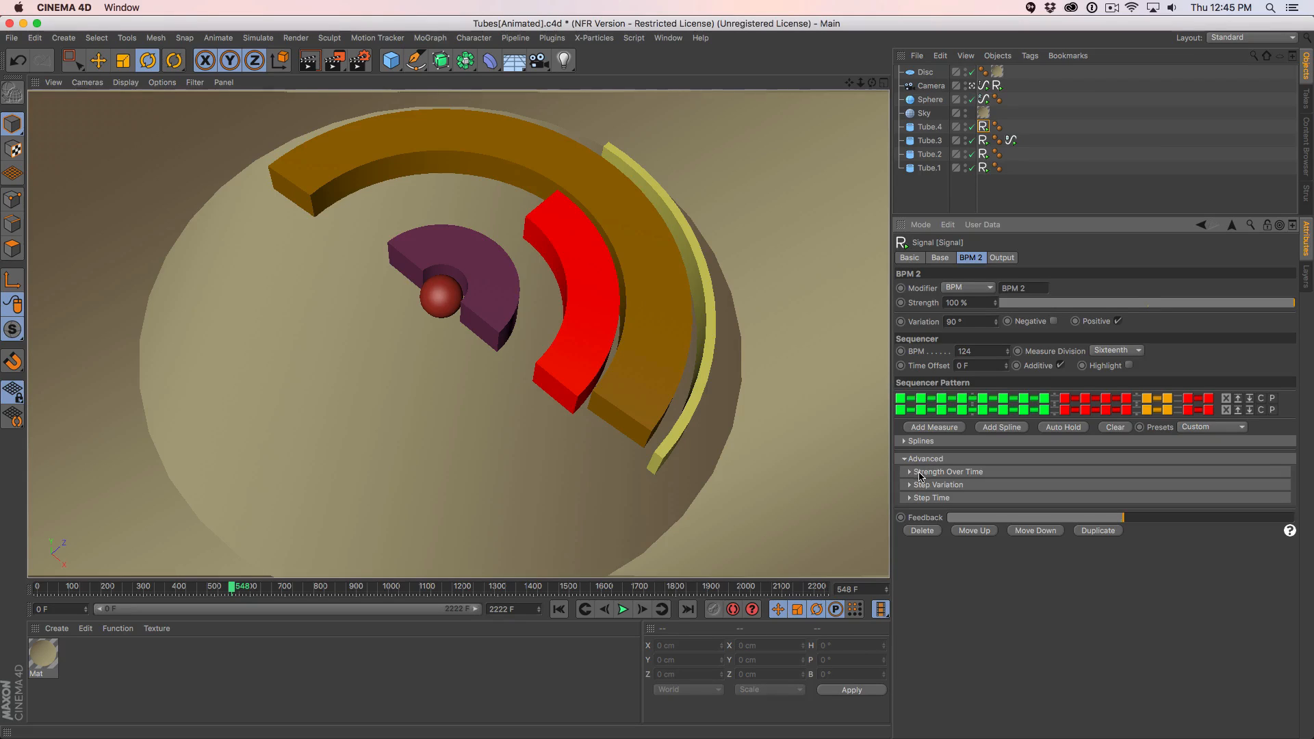
{"action": "left_click", "coordinate": [939, 472]}
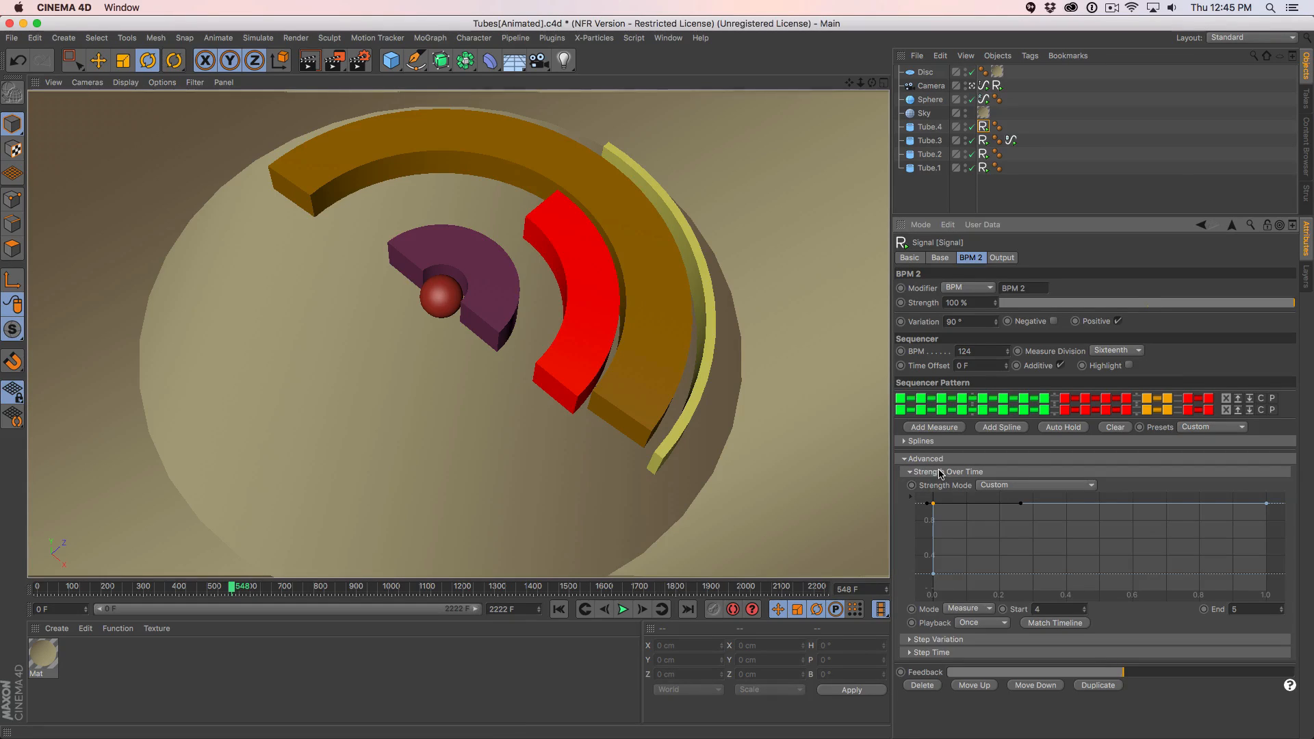
Try the Time mode for Strength Over Time and return it to Measure.
{"action": "left_click", "coordinate": [967, 608]}
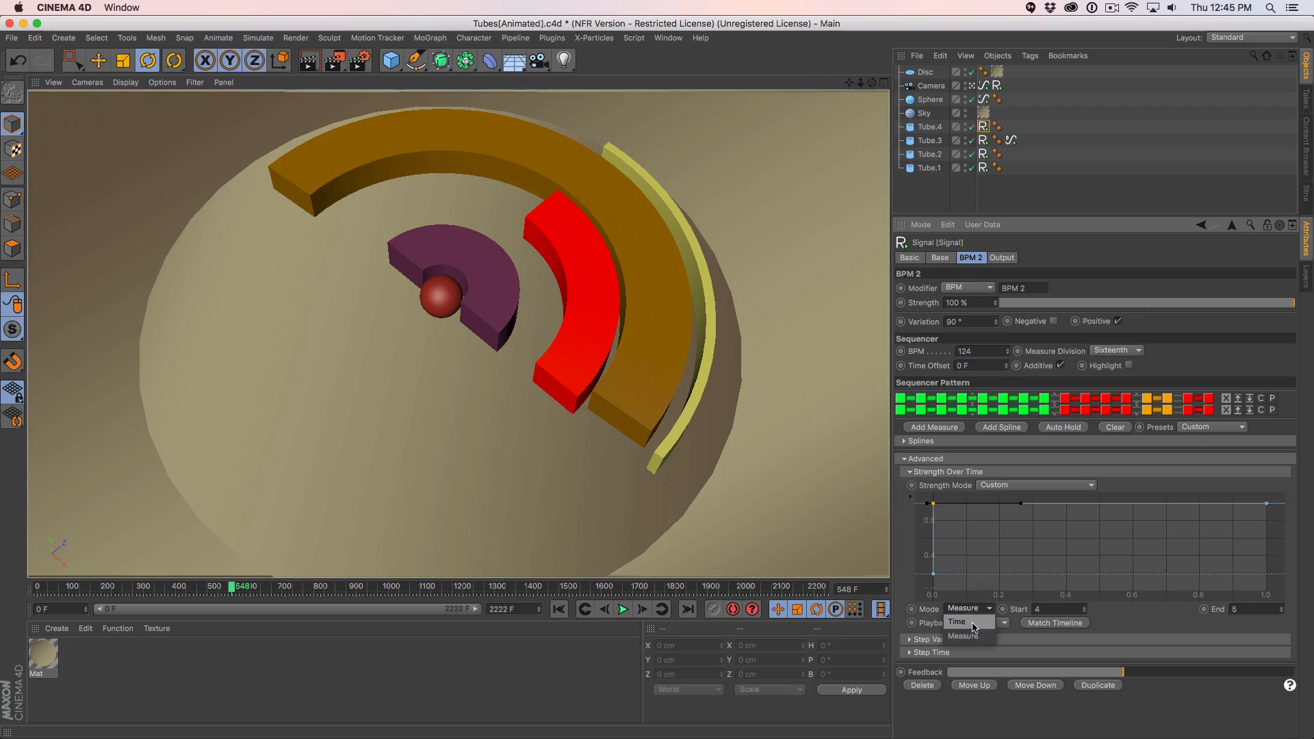
{"action": "left_click", "coordinate": [973, 624]}
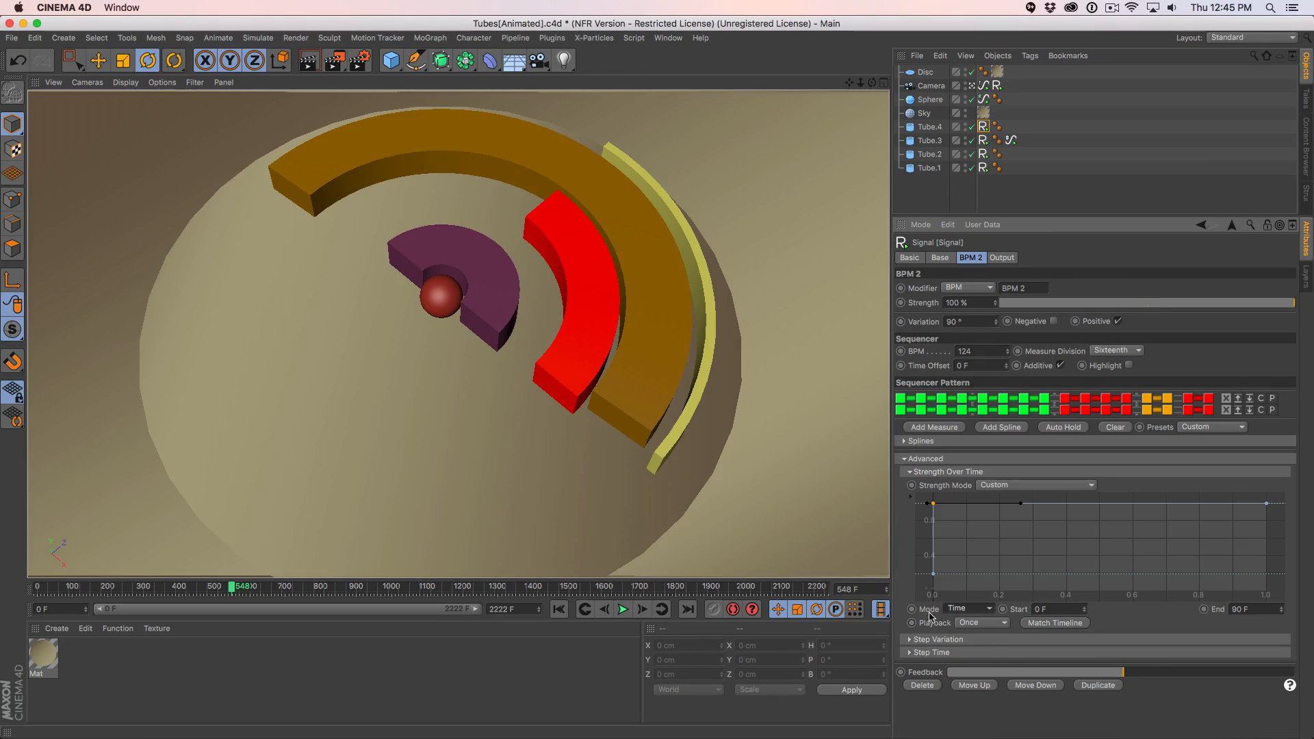
{"action": "left_click", "coordinate": [959, 609]}
{"action": "left_click", "coordinate": [980, 616]}
Close the Tubes[Animated].c4d project without saving its changes.
{"action": "key", "text": "super+w"}
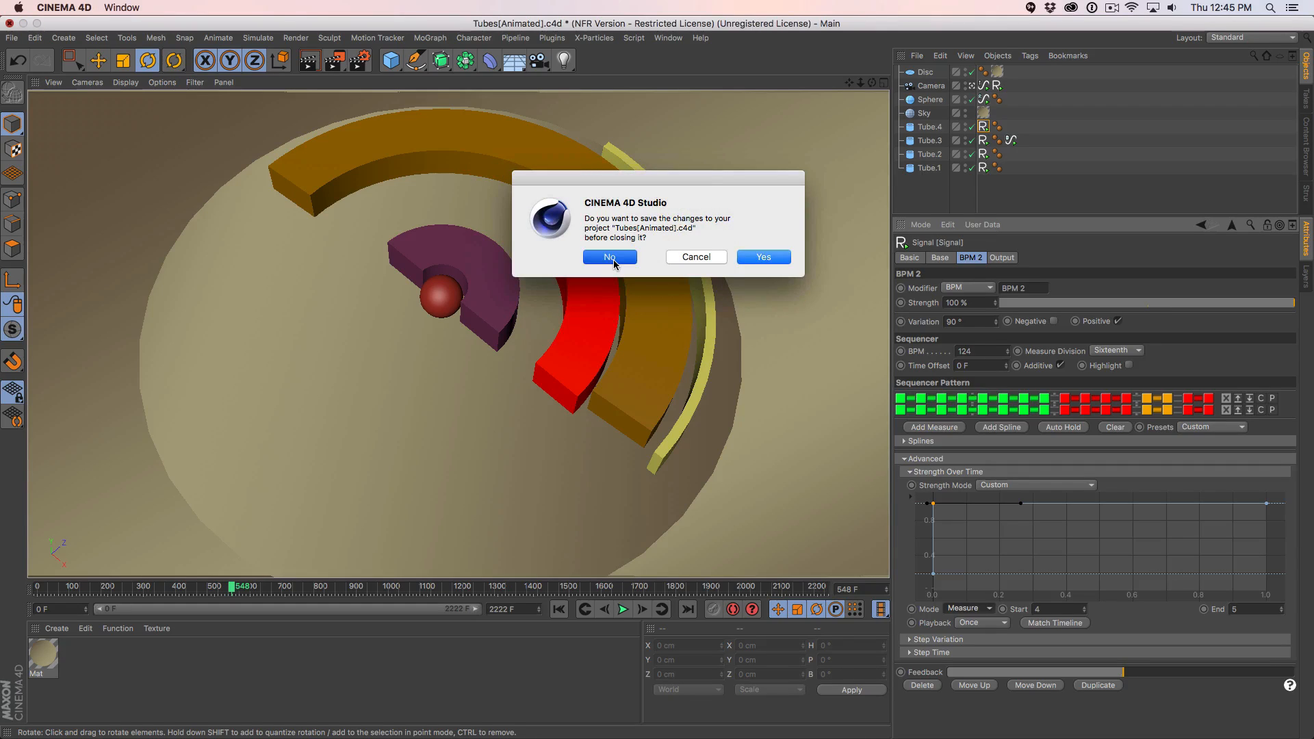
{"action": "left_click", "coordinate": [610, 258]}
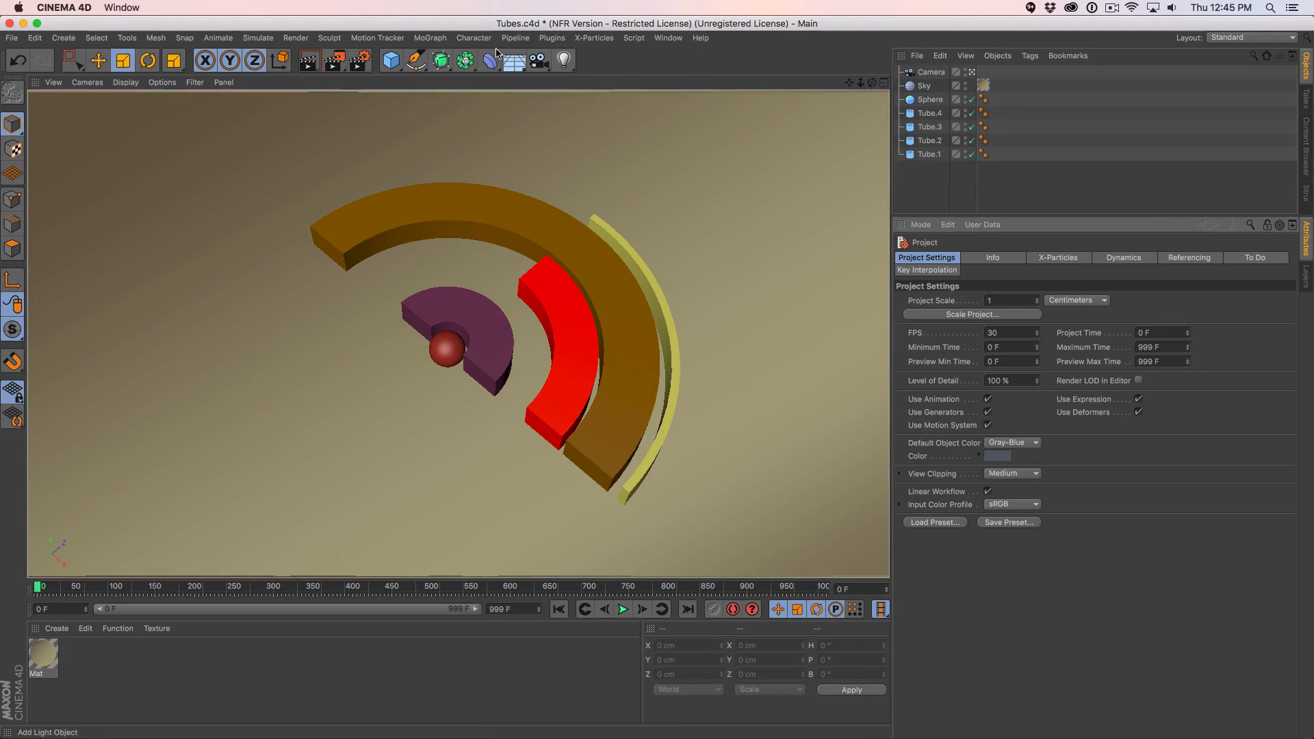
Try adding a MoGraph Sound effector to the Tubes.c4d scene and delete it.
{"action": "left_click", "coordinate": [442, 38]}
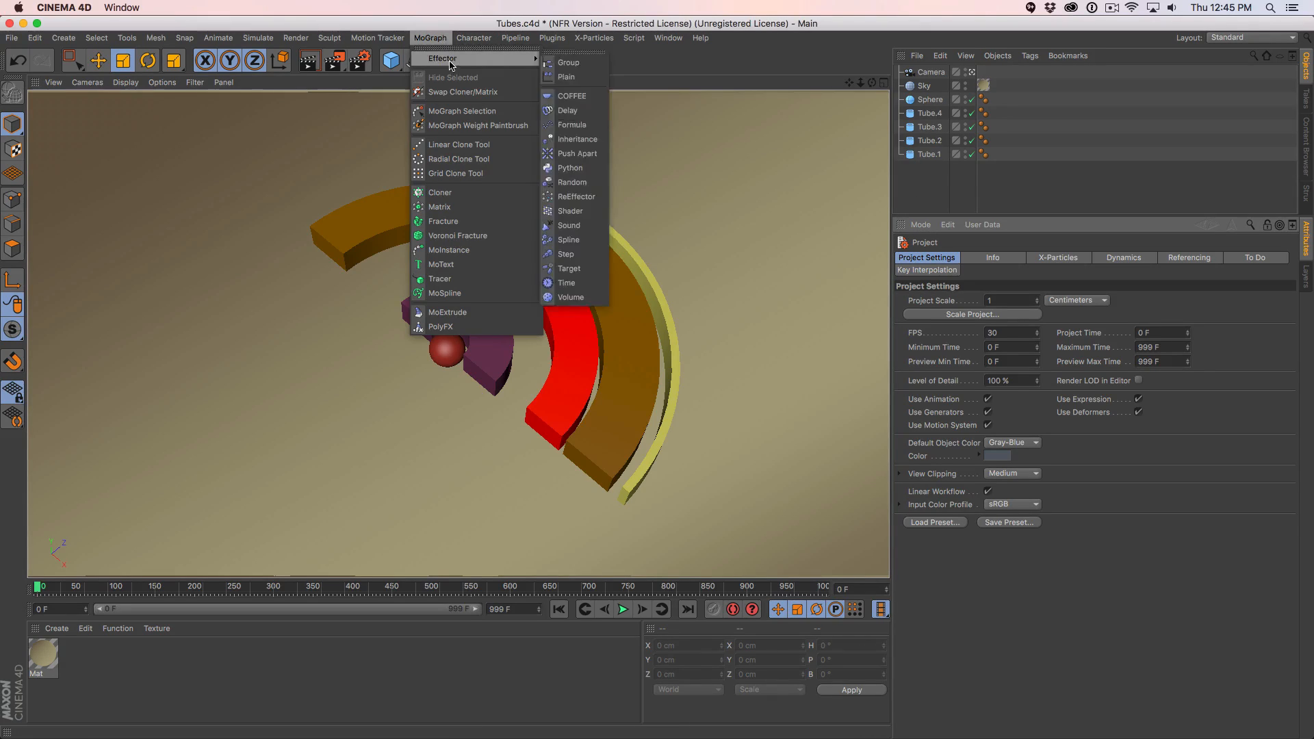
{"action": "mouse_move", "coordinate": [446, 61]}
{"action": "left_click", "coordinate": [583, 226]}
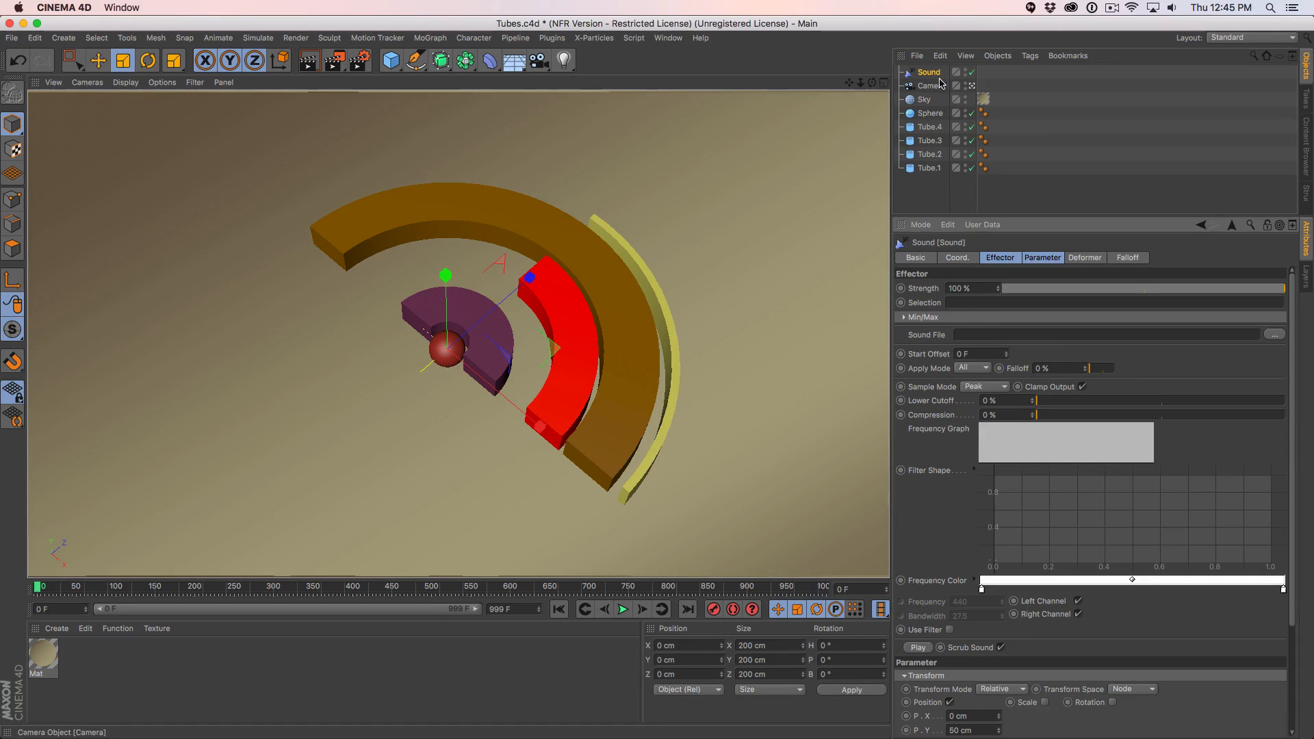
{"action": "key", "text": "Delete"}
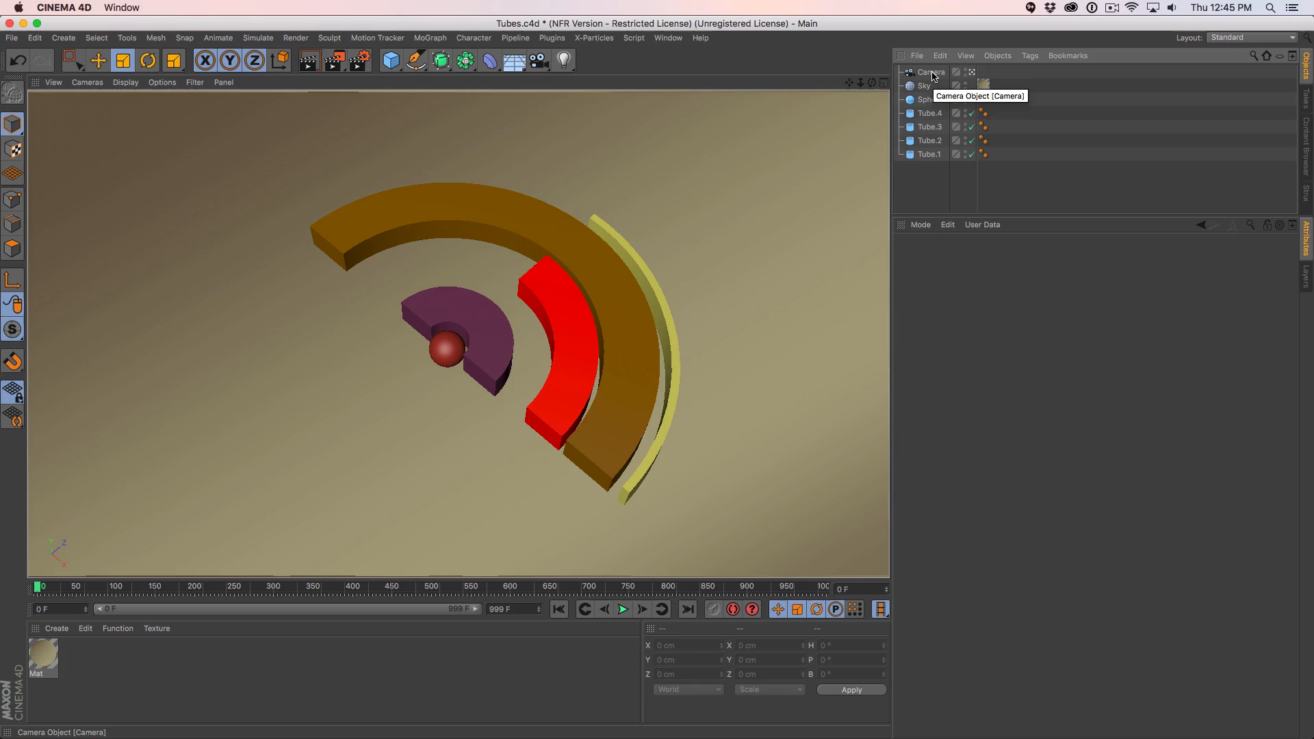
Show the Camera in the Dope Sheet timeline, add a special Sound track to it and select that track.
{"action": "left_click", "coordinate": [922, 73]}
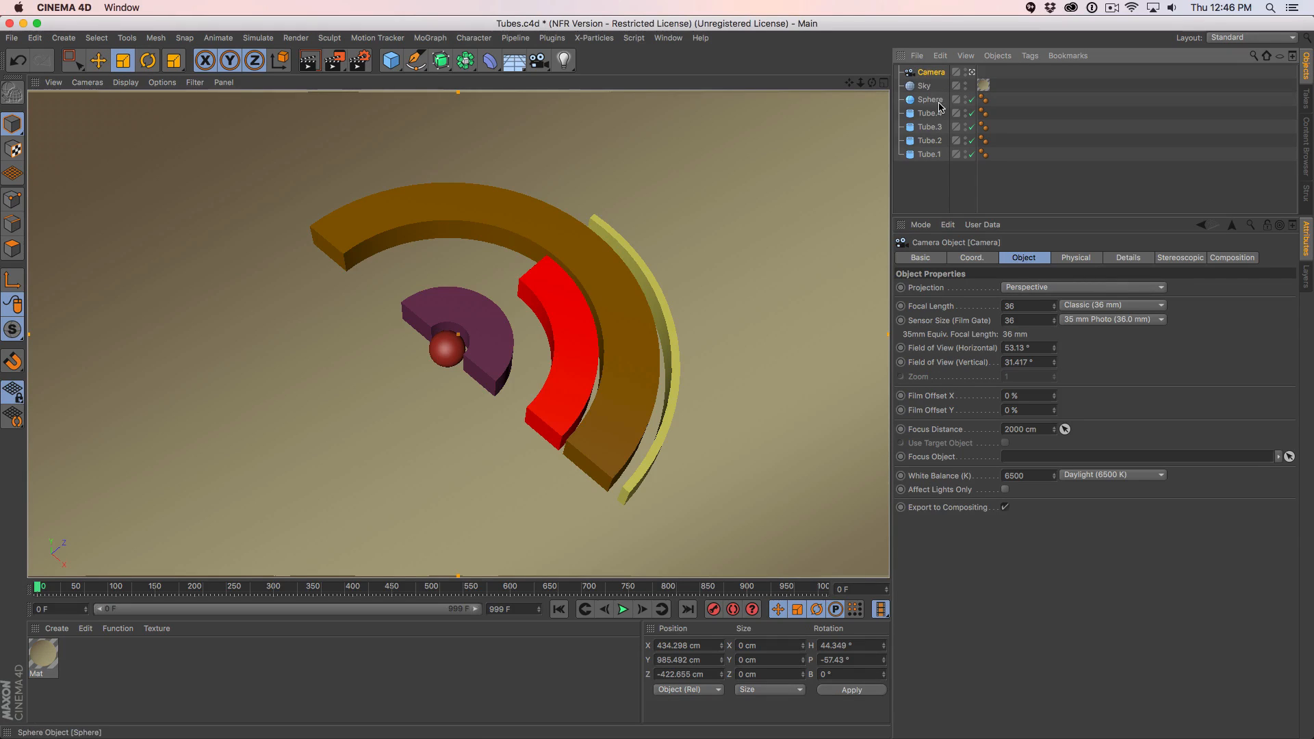
{"action": "left_click", "coordinate": [679, 39]}
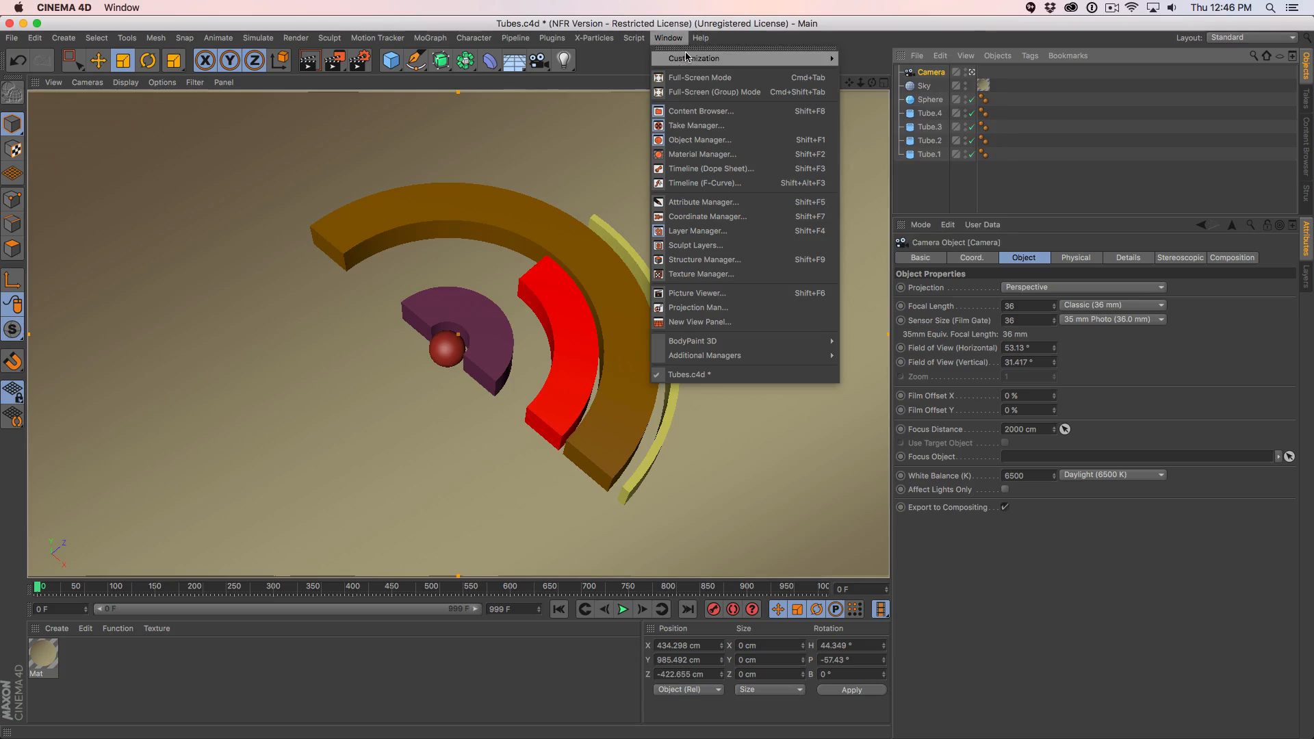
{"action": "left_click", "coordinate": [728, 171]}
{"action": "left_click_drag", "start_coordinate": [790, 208], "coordinate": [174, 278]}
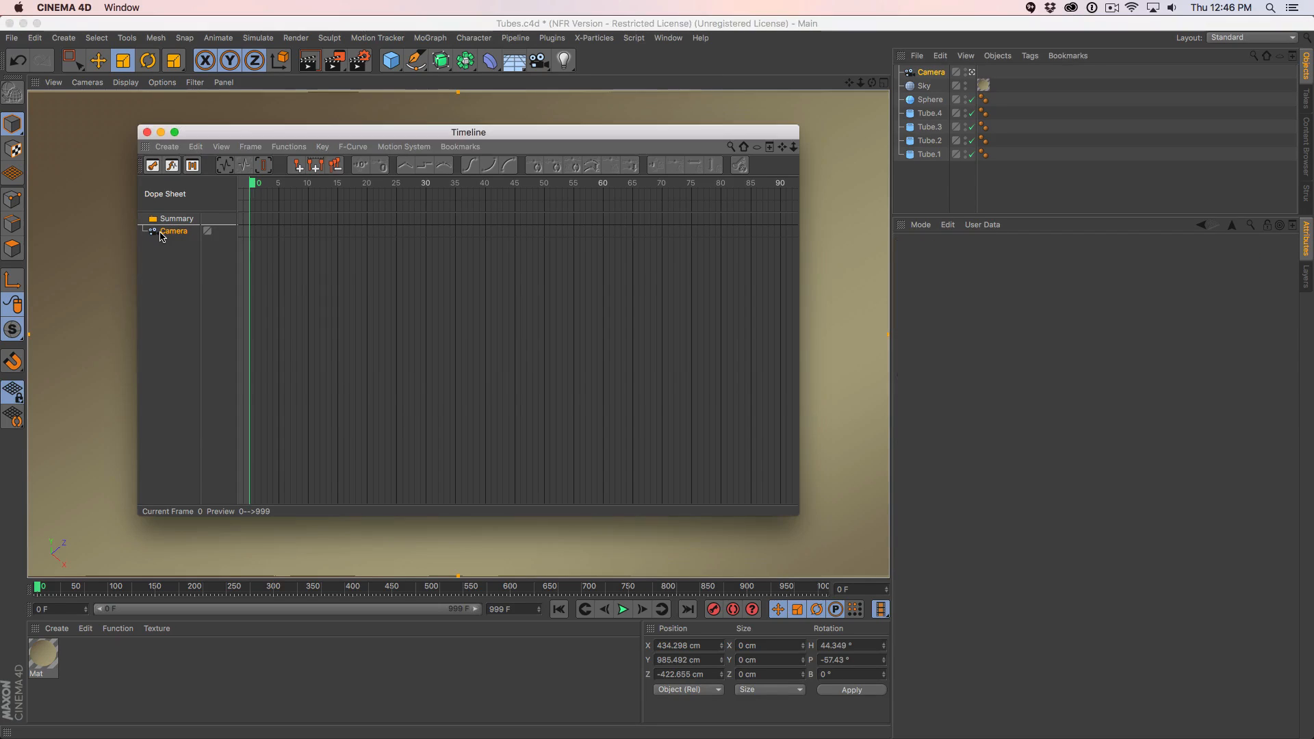
{"action": "right_click", "coordinate": [165, 232]}
{"action": "mouse_move", "coordinate": [206, 257]}
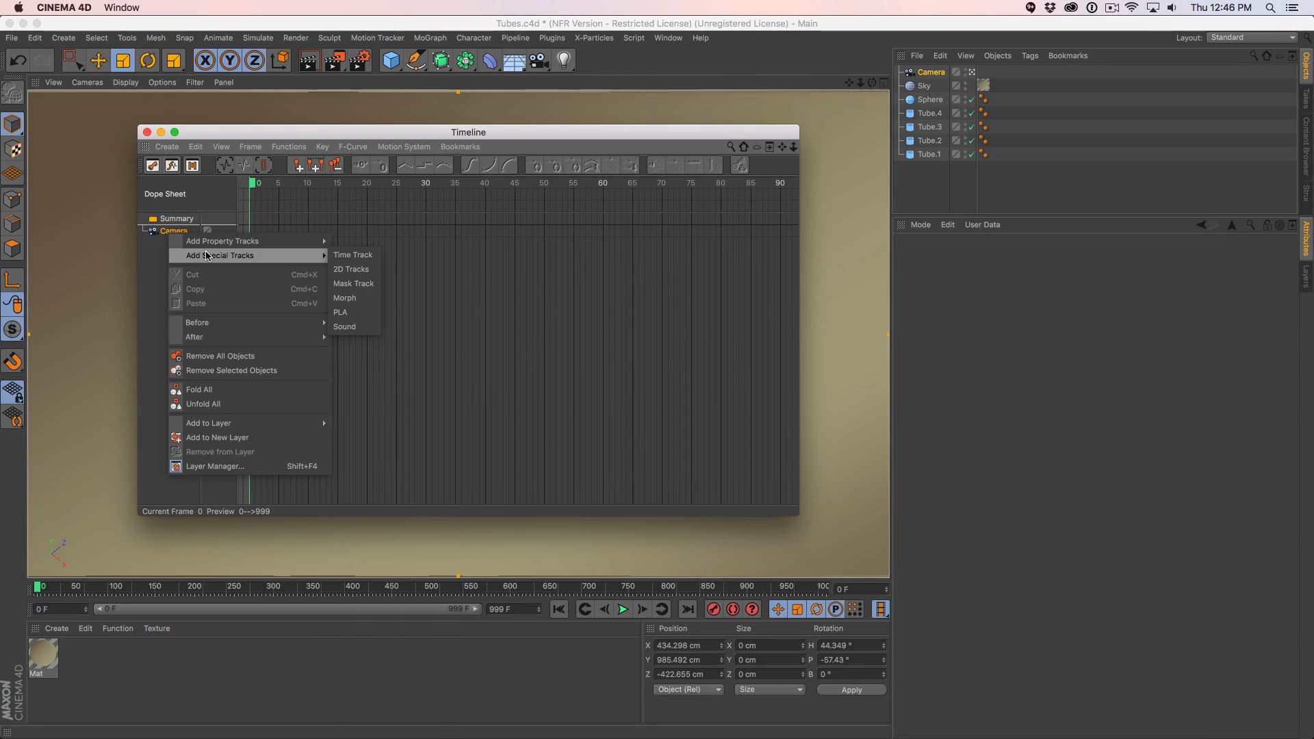
{"action": "left_click", "coordinate": [351, 327]}
{"action": "left_click", "coordinate": [167, 243]}
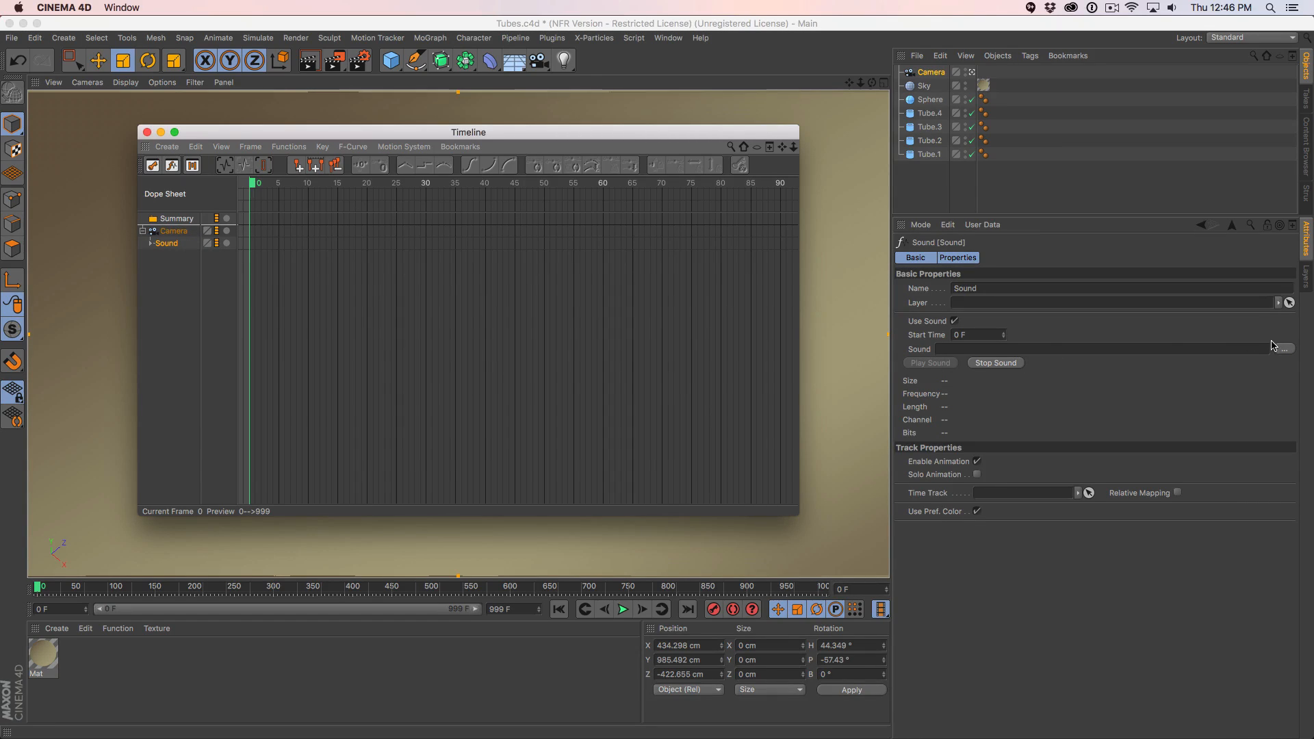
Switch to Safari to view the Never Mind song on Artlist, and return to CINEMA 4D.
{"action": "key", "text": "super+Tab"}
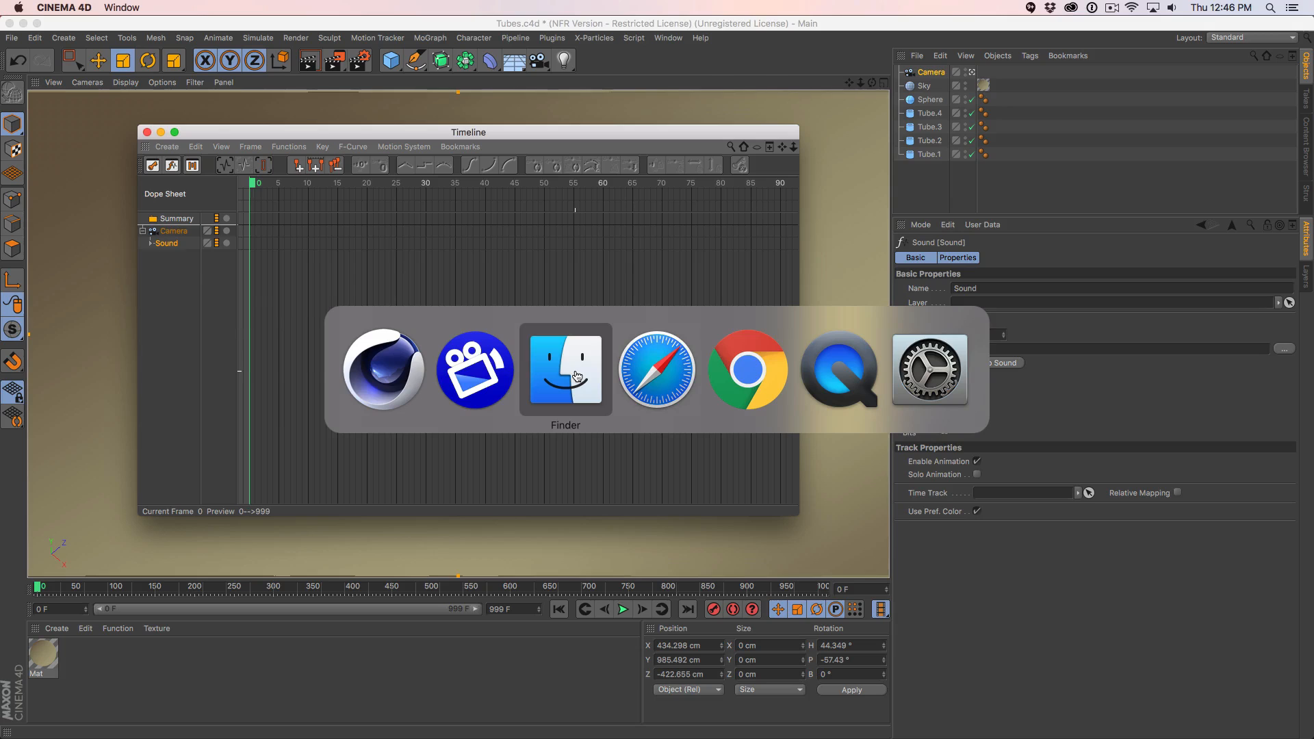
{"action": "left_click", "coordinate": [631, 381]}
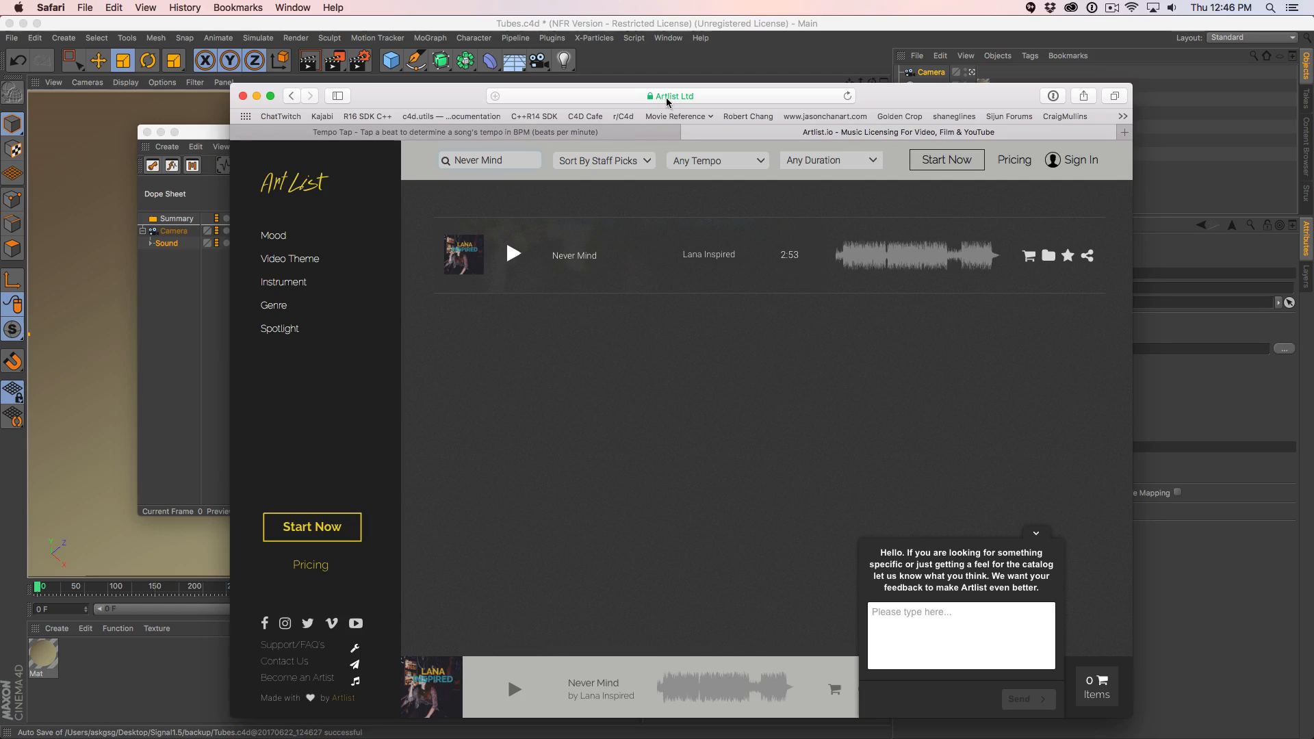
{"action": "left_click", "coordinate": [826, 32]}
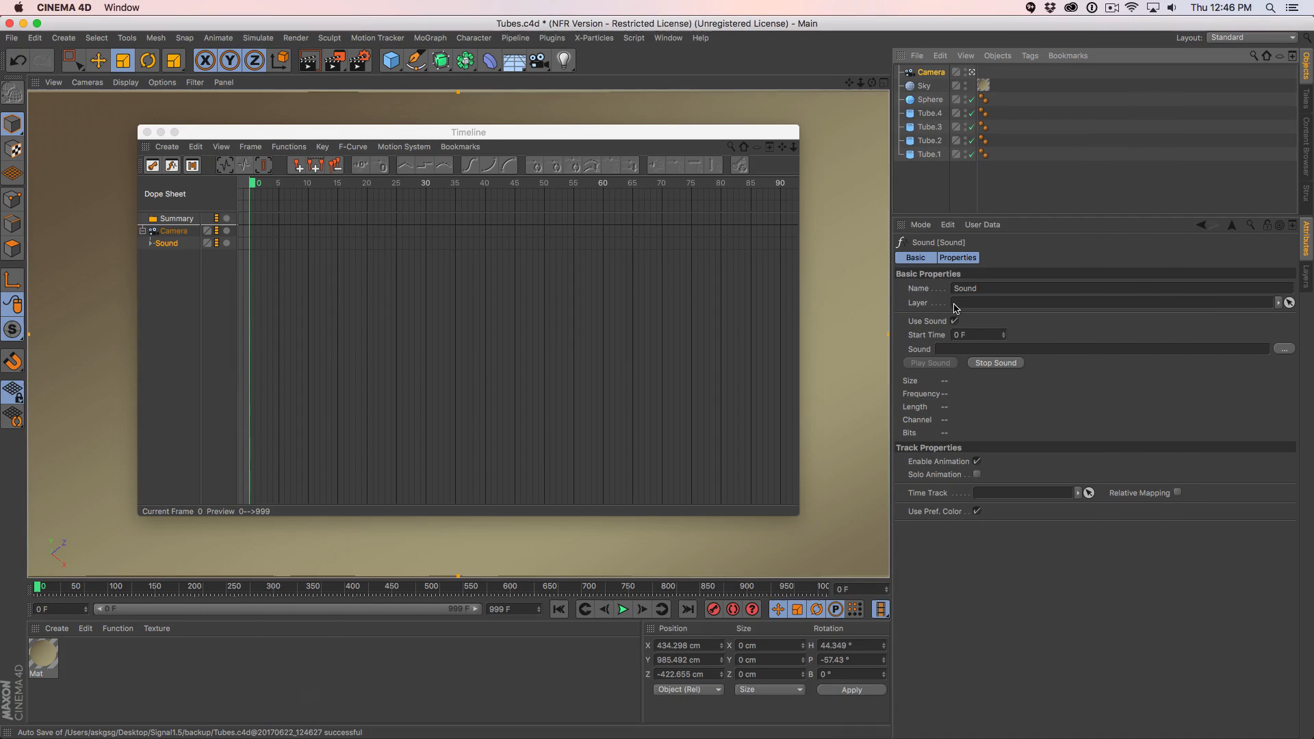
Load Never Mind.mp3 from the Signal1.5 folder into the Camera's Sound track and expand its waveform.
{"action": "left_click", "coordinate": [1286, 351]}
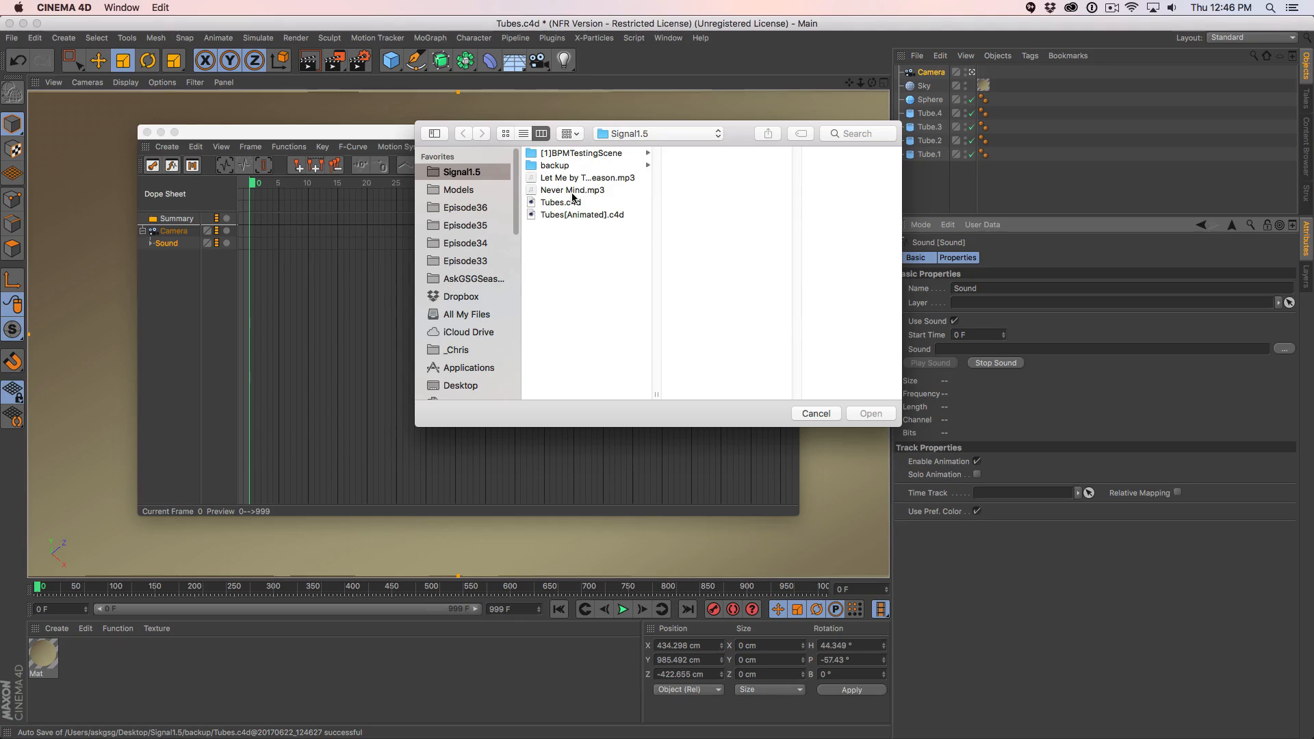
{"action": "left_click", "coordinate": [558, 190]}
{"action": "left_click", "coordinate": [870, 413]}
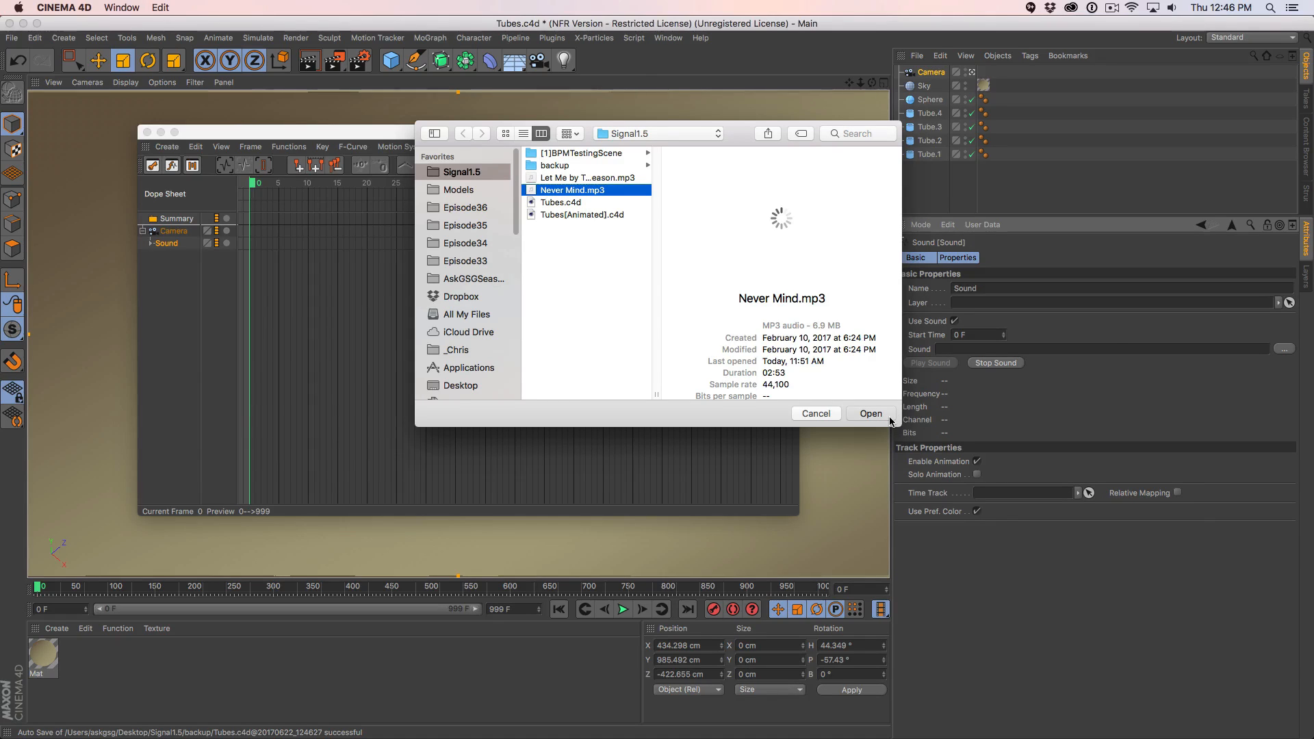
{"action": "left_click", "coordinate": [151, 243]}
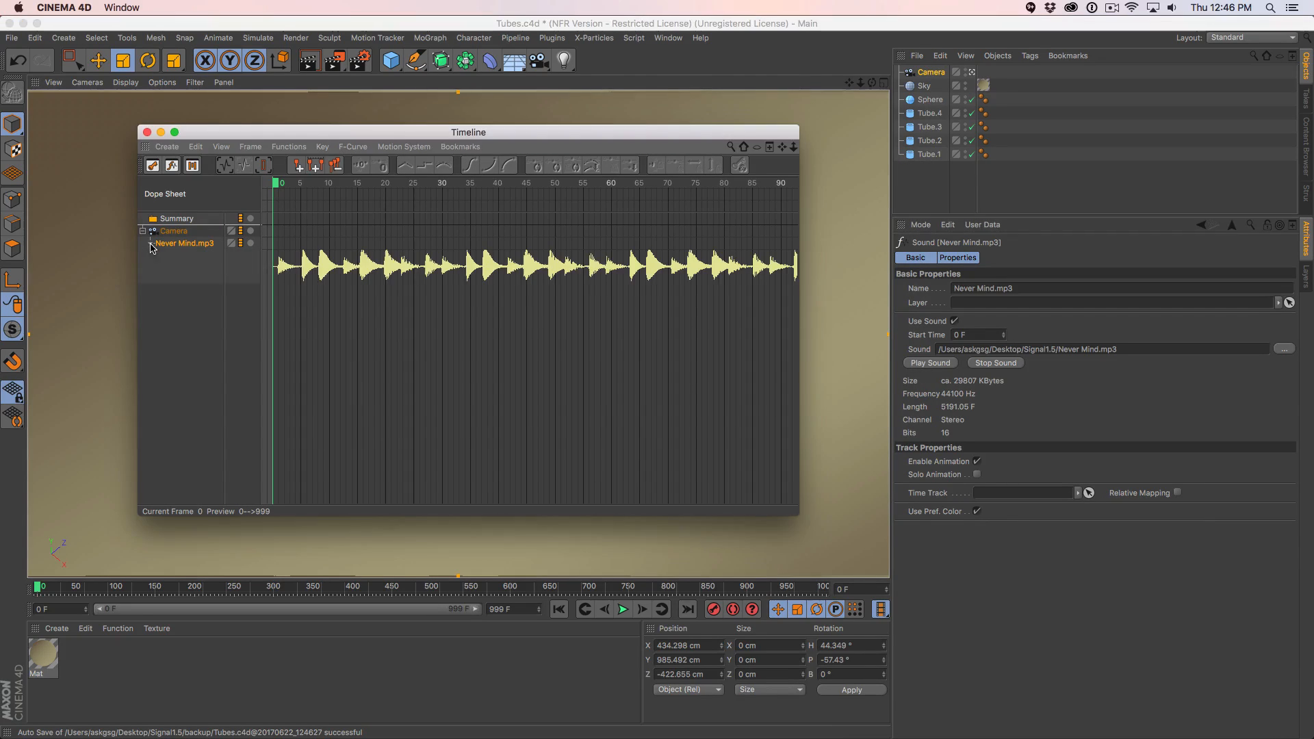
Examine the waveform of Never Mind.mp3 along the timeline.
{"action": "scroll", "coordinate": [678, 325], "scroll_direction": "down", "scroll_amount": 4}
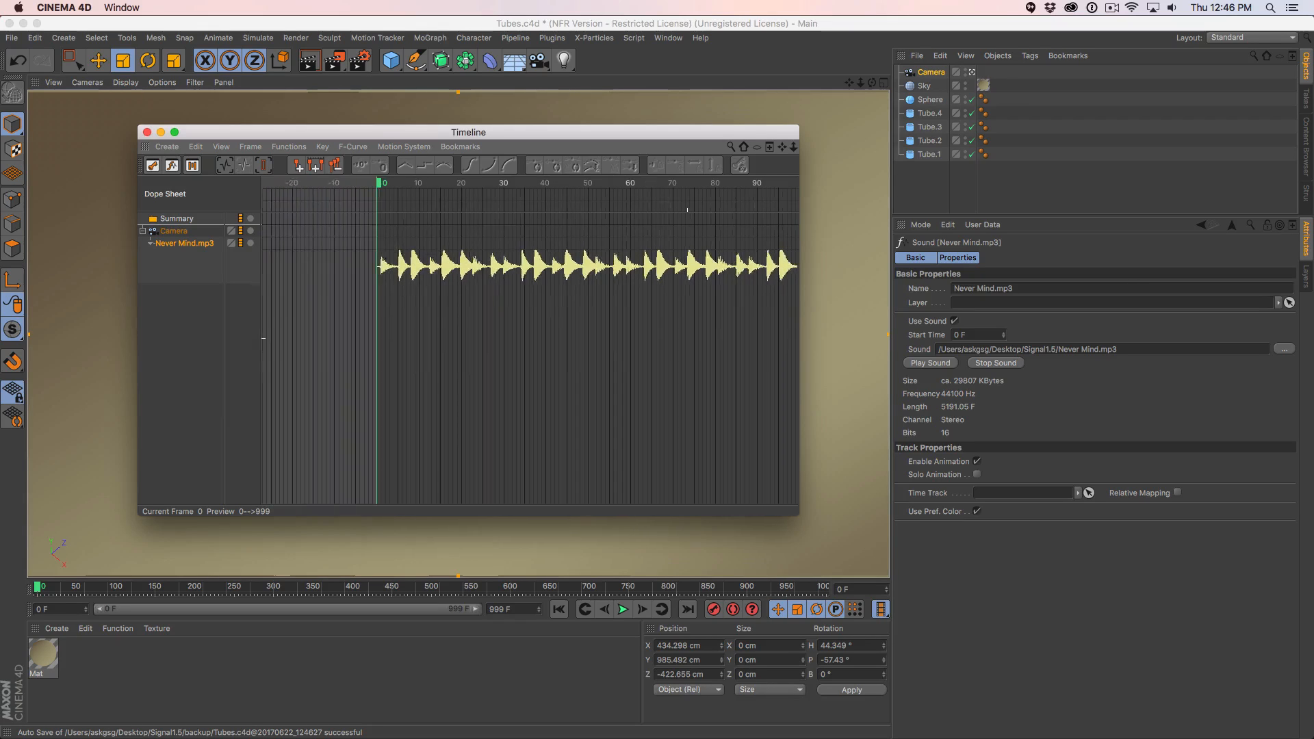
{"action": "scroll", "coordinate": [746, 342], "scroll_direction": "down", "scroll_amount": 5}
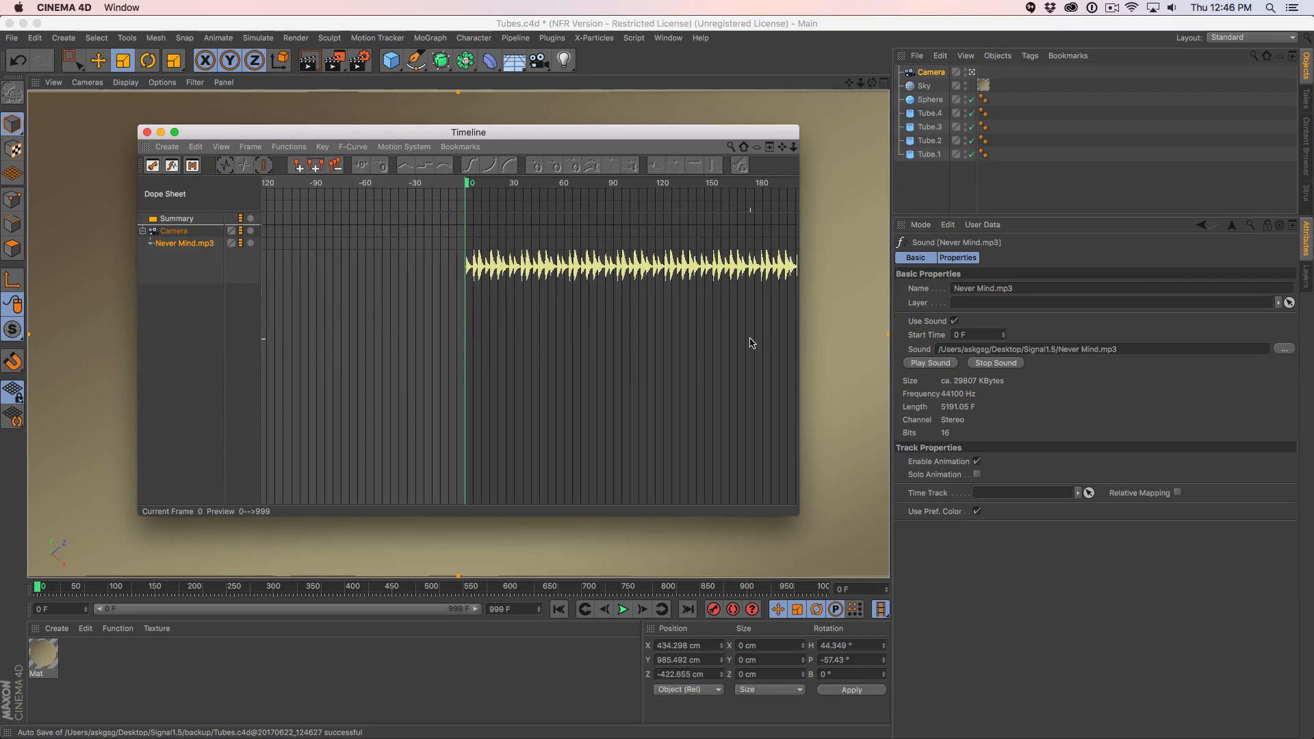
{"action": "middle_click_drag", "start_coordinate": [762, 335], "coordinate": [484, 335], "text": "alt"}
{"action": "scroll", "coordinate": [751, 336], "scroll_direction": "down", "scroll_amount": 3}
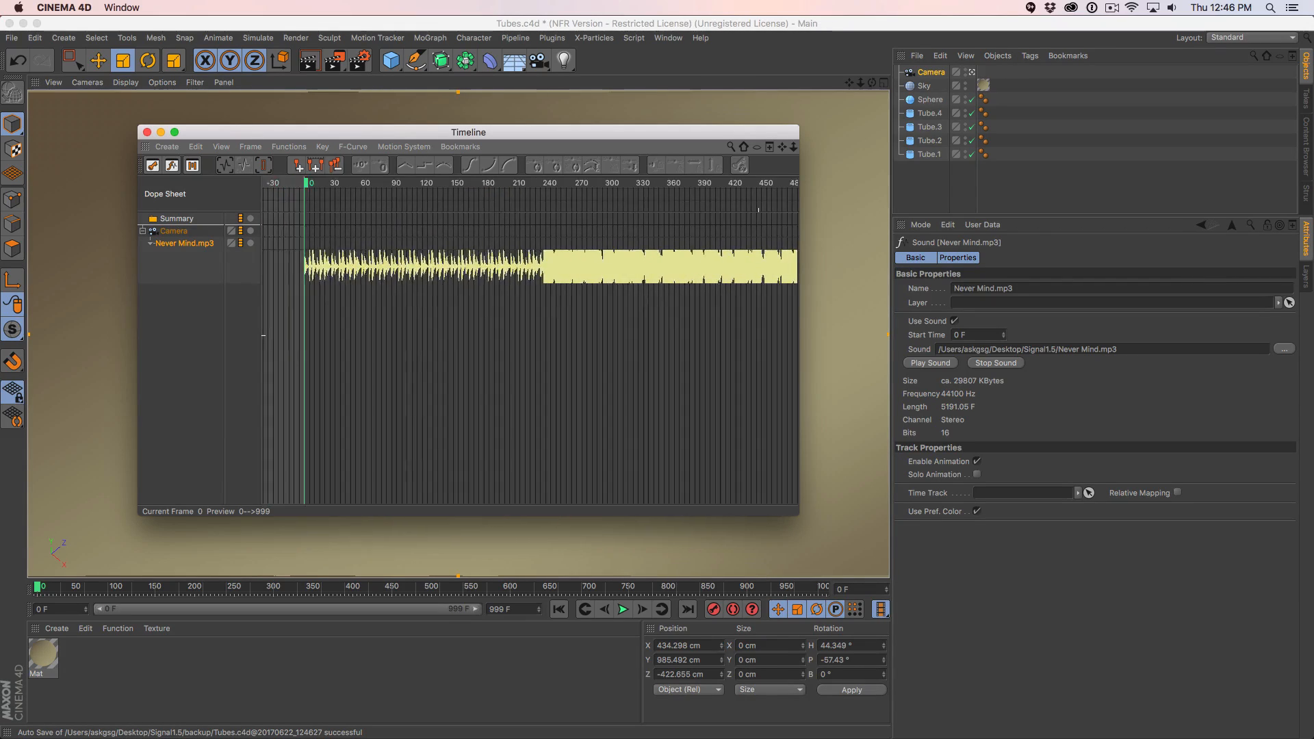
{"action": "scroll", "coordinate": [752, 340], "scroll_direction": "right", "scroll_amount": 3}
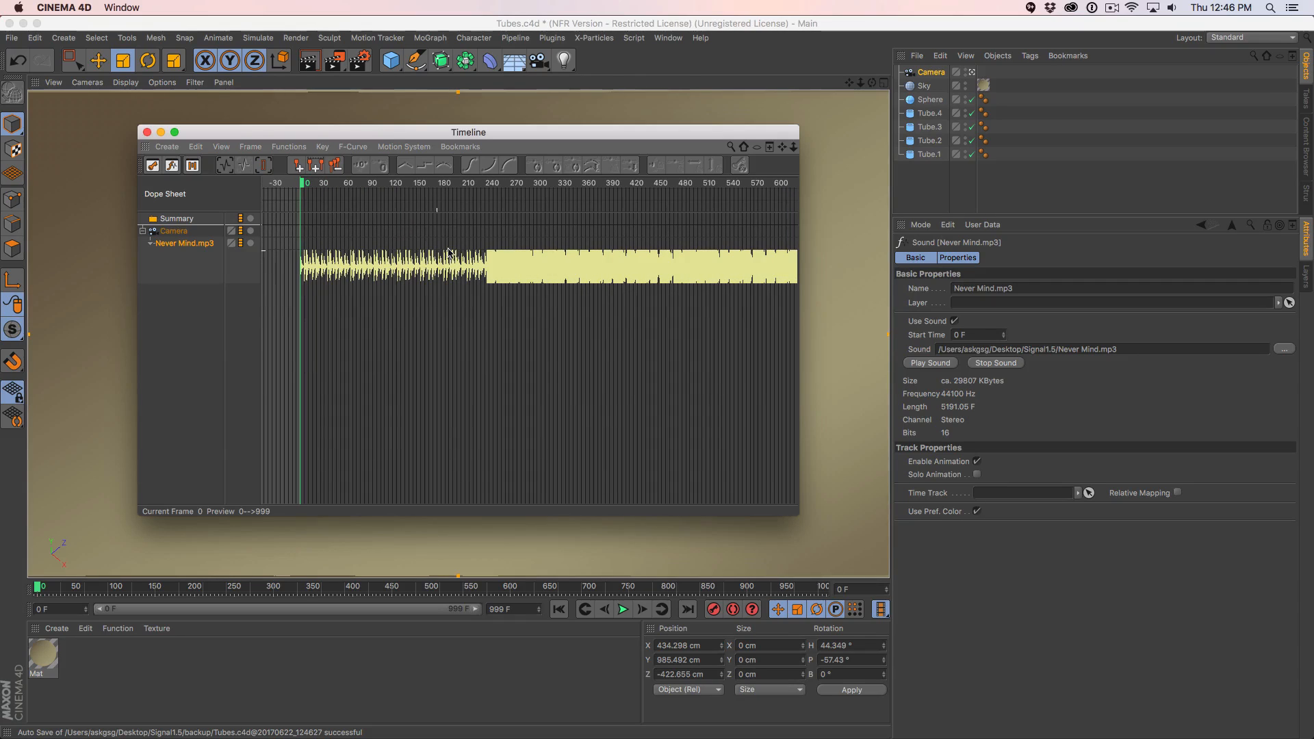
{"action": "middle_click_drag", "start_coordinate": [710, 334], "coordinate": [475, 261], "text": "alt"}
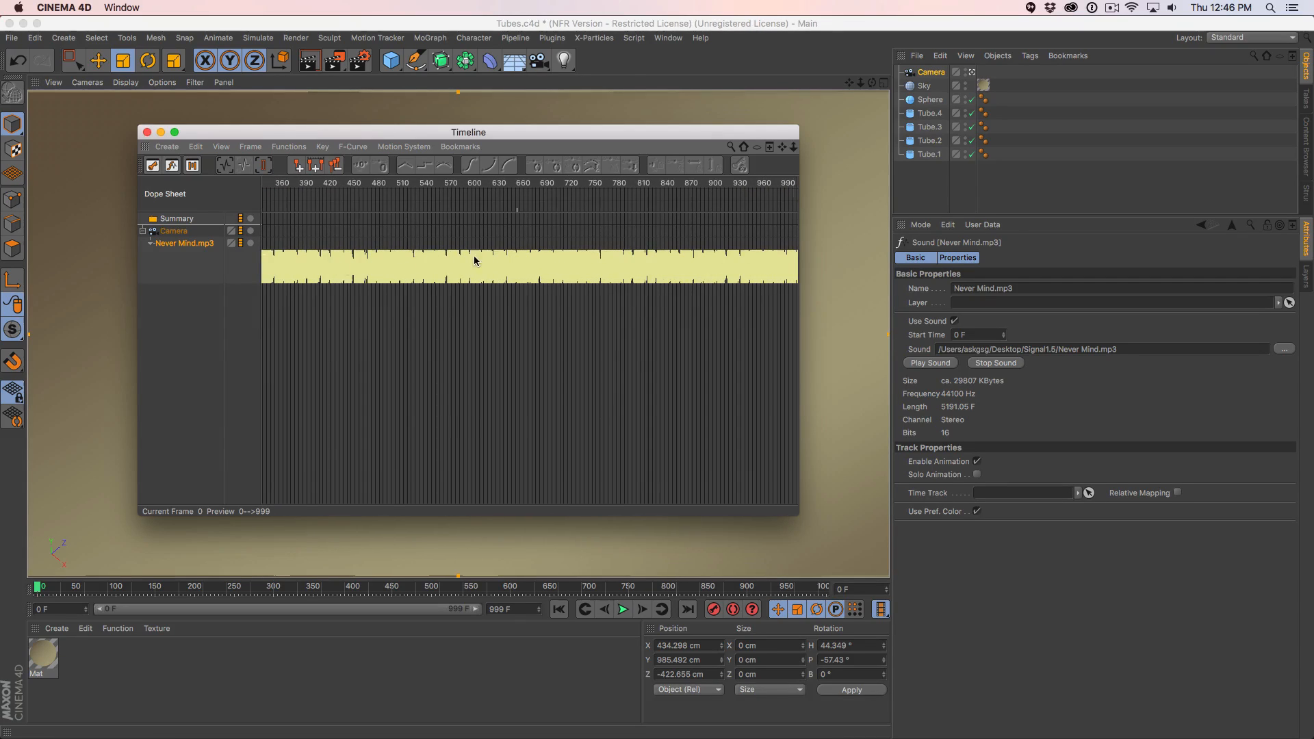
{"action": "scroll", "coordinate": [362, 264], "scroll_direction": "left", "scroll_amount": 4}
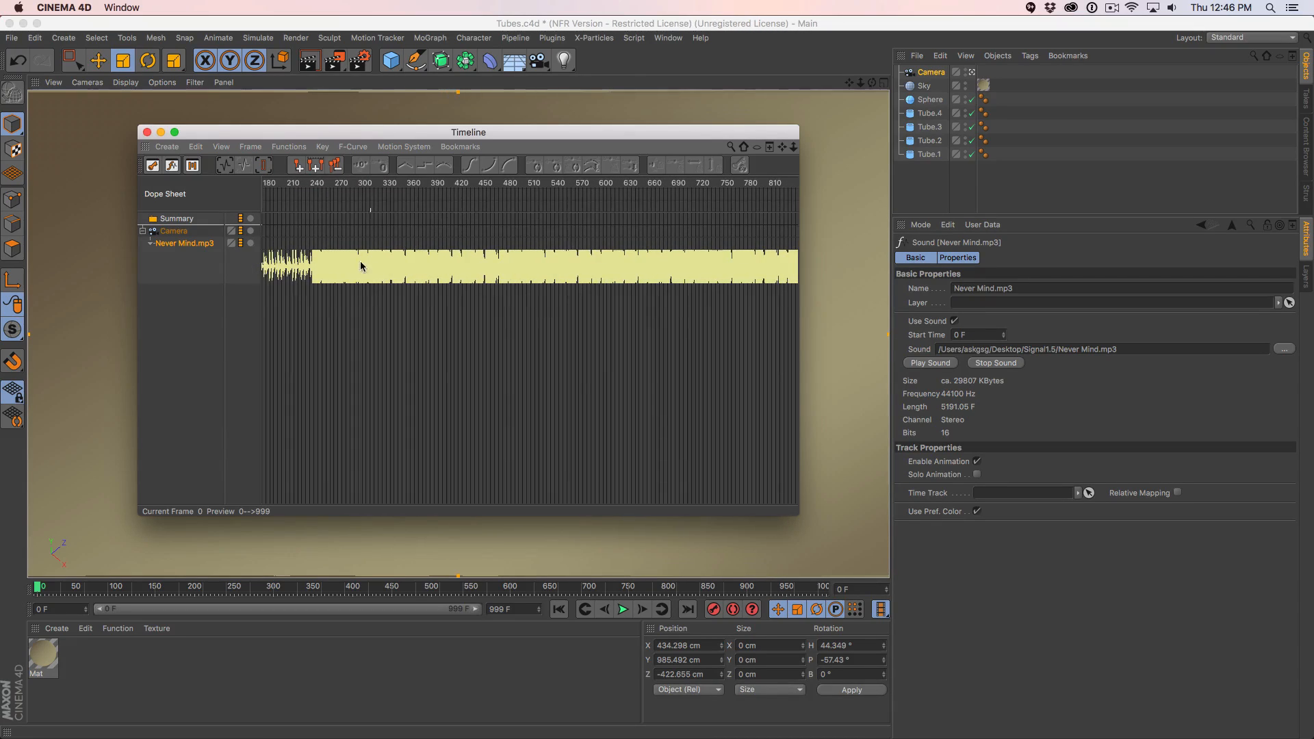
Play the scene briefly at a raised system volume to hear the music, lower the volume and close the Timeline window.
{"action": "key", "text": "XF86AudioRaiseVolume"}
{"action": "key", "text": "XF86AudioRaiseVolume"}
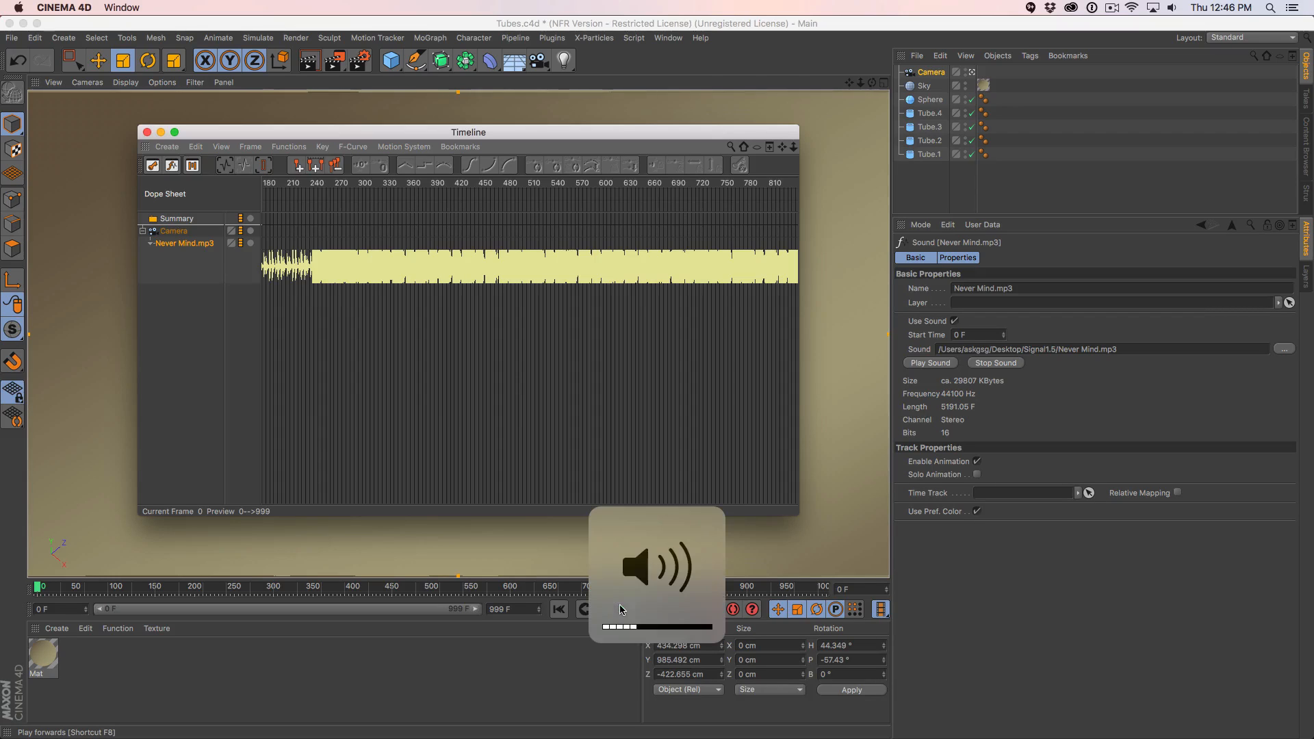
{"action": "left_click", "coordinate": [624, 609]}
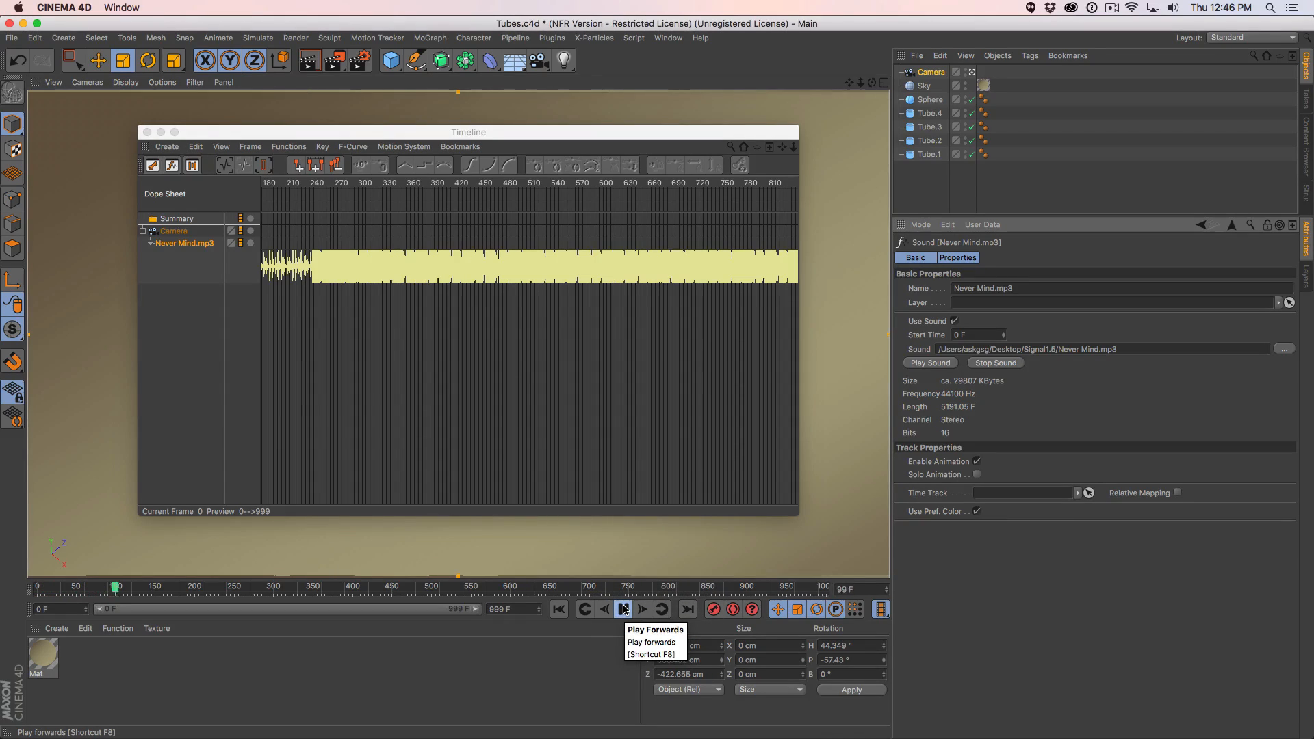
{"action": "left_click", "coordinate": [624, 609]}
{"action": "key", "text": "XF86AudioLowerVolume"}
{"action": "key", "text": "XF86AudioLowerVolume"}
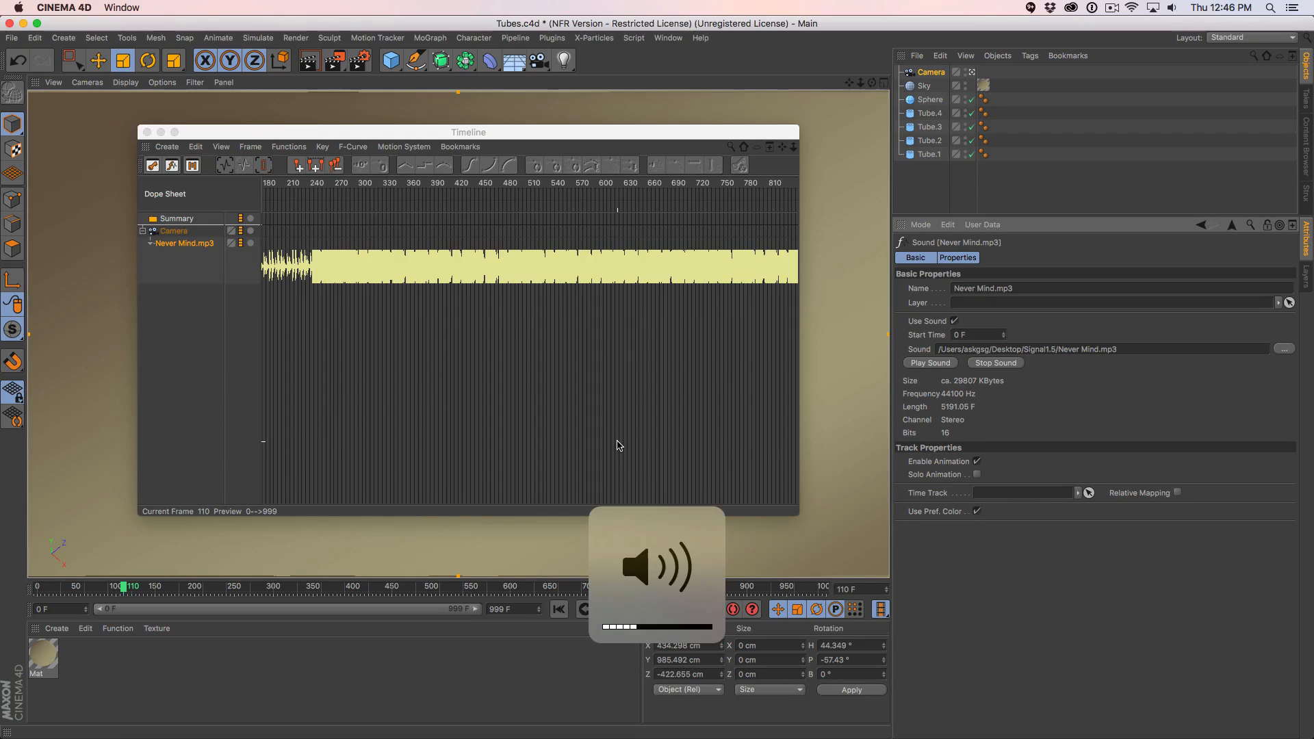
{"action": "left_click", "coordinate": [147, 132]}
Try rotating Tube.3 about 26° in heading, and undo the rotation.
{"action": "left_click", "coordinate": [490, 207]}
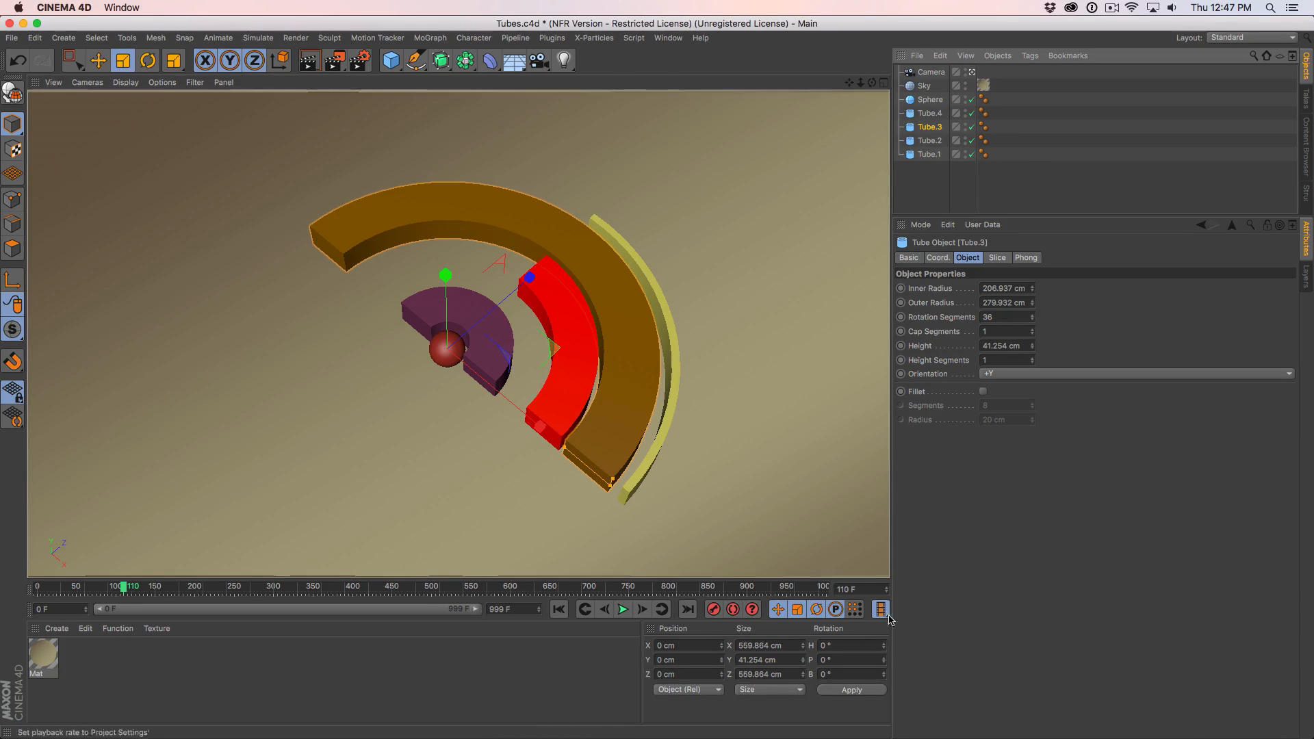
{"action": "left_click", "coordinate": [937, 258]}
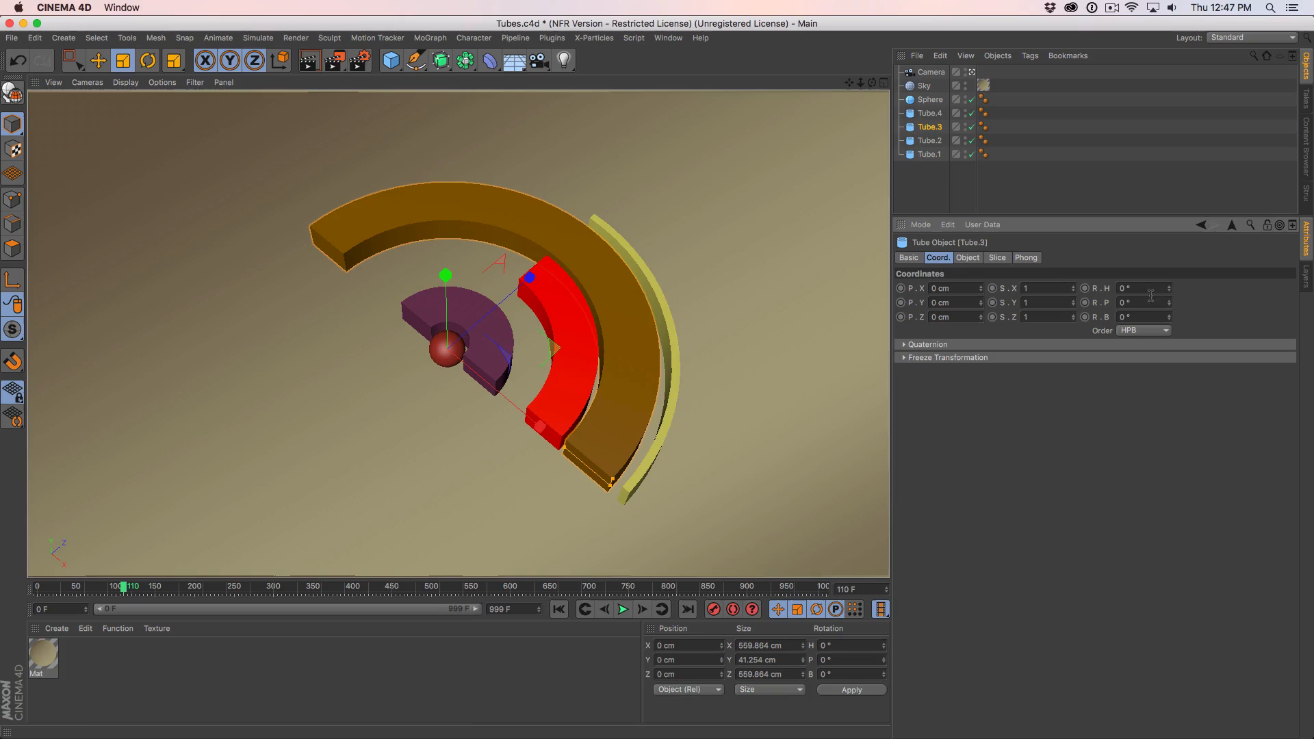
{"action": "key", "text": "r"}
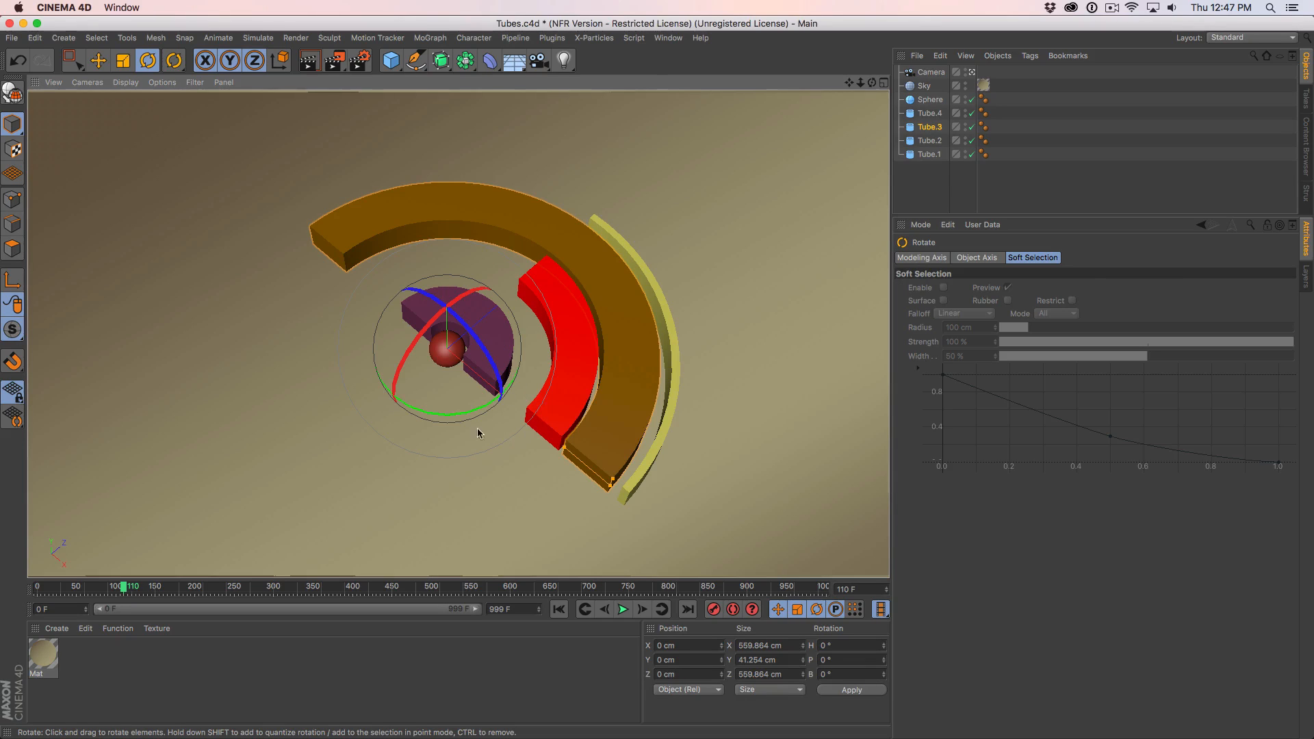
{"action": "left_click_drag", "start_coordinate": [444, 420], "coordinate": [486, 417]}
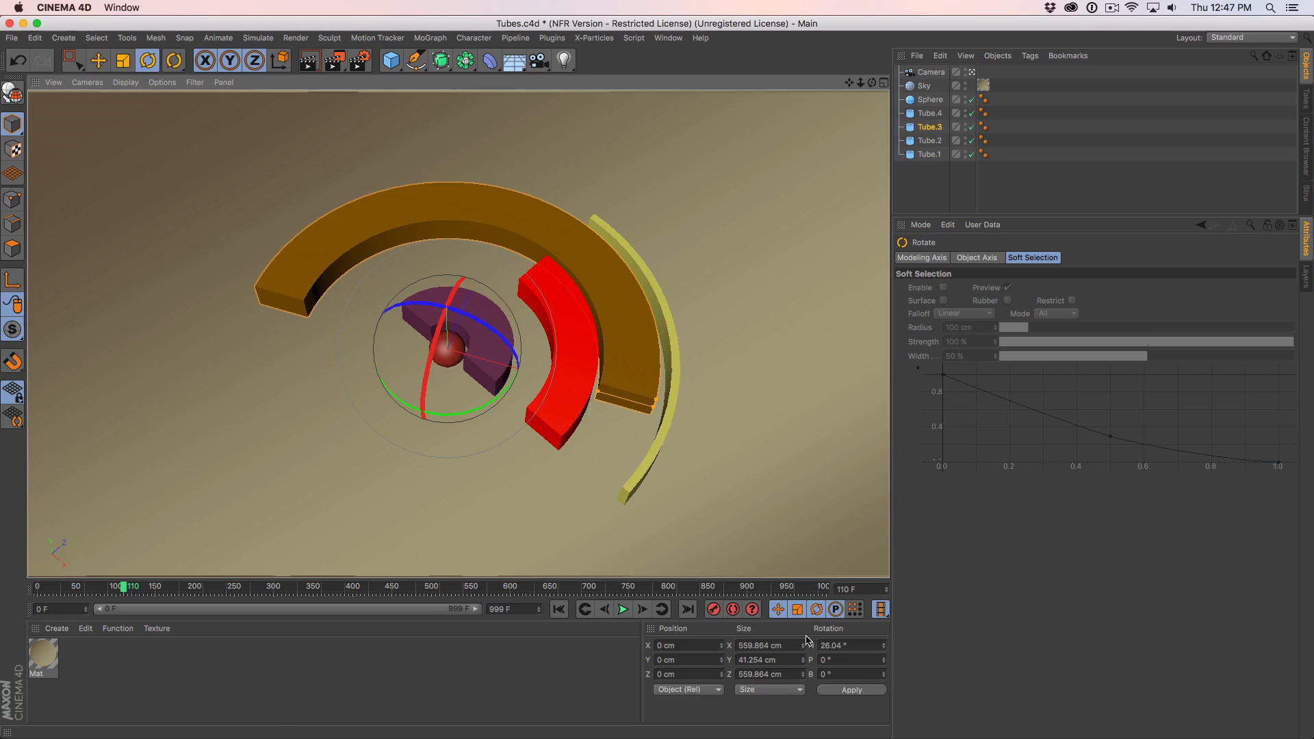
{"action": "key", "text": "super+z"}
Add a Signal tag to Tube.3 and display the tube's coordinates.
{"action": "left_click", "coordinate": [929, 127]}
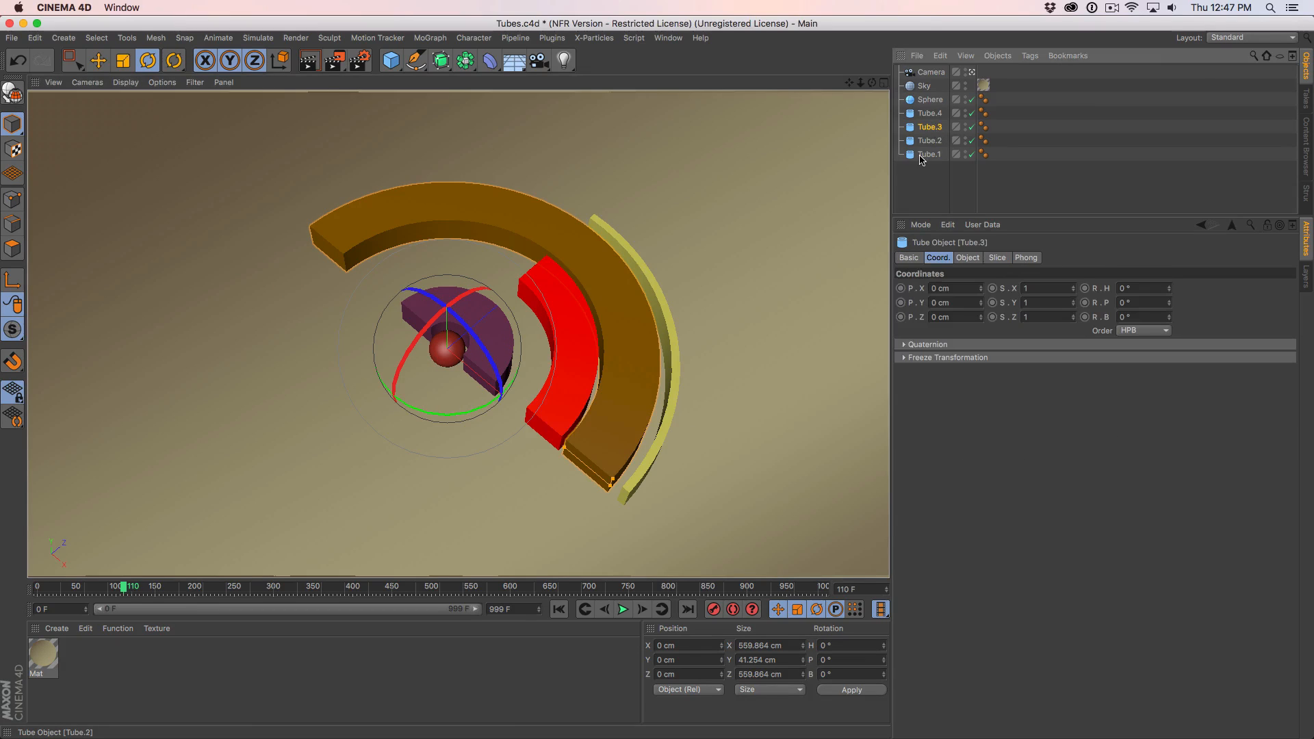
{"action": "right_click", "coordinate": [914, 131]}
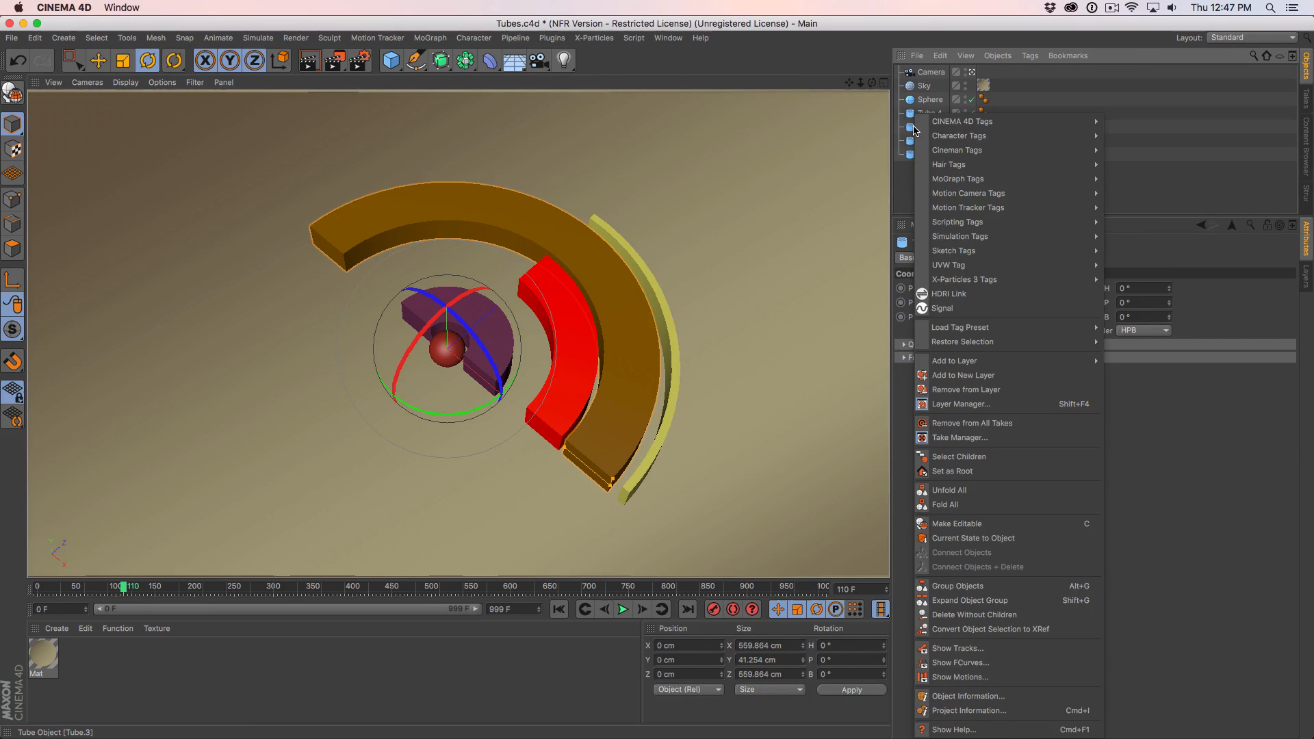
{"action": "left_click", "coordinate": [934, 308]}
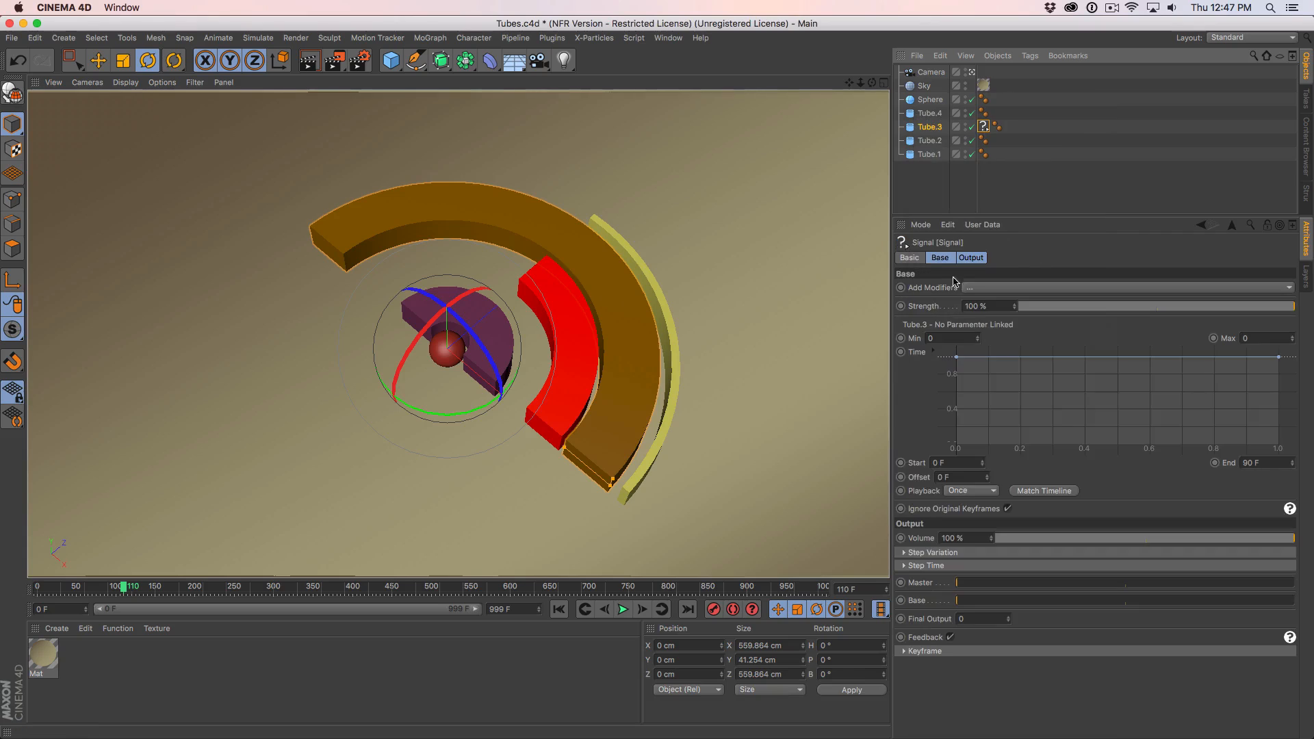
{"action": "left_click", "coordinate": [923, 128]}
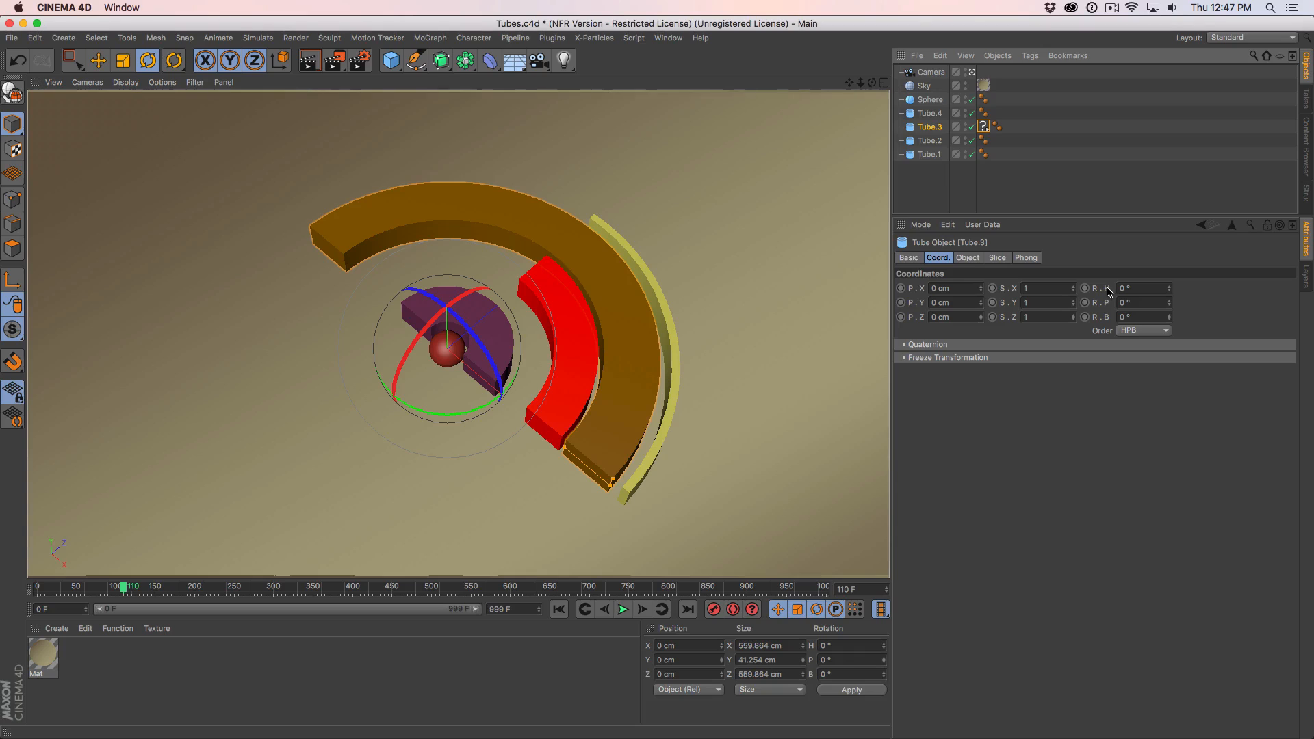
Link Tube.3's heading rotation to its Signal tag, and add a BPM modifier to the tag.
{"action": "left_click_drag", "start_coordinate": [1109, 292], "coordinate": [984, 129]}
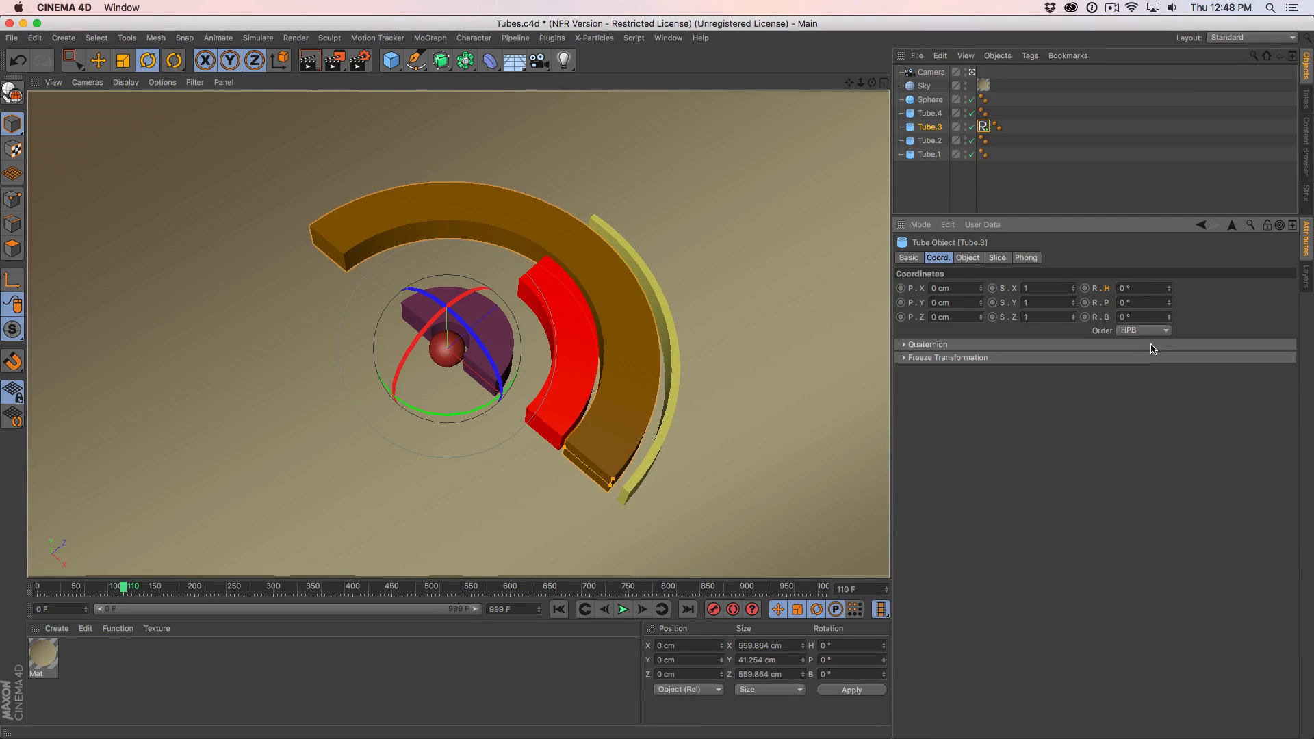
{"action": "left_click", "coordinate": [983, 127]}
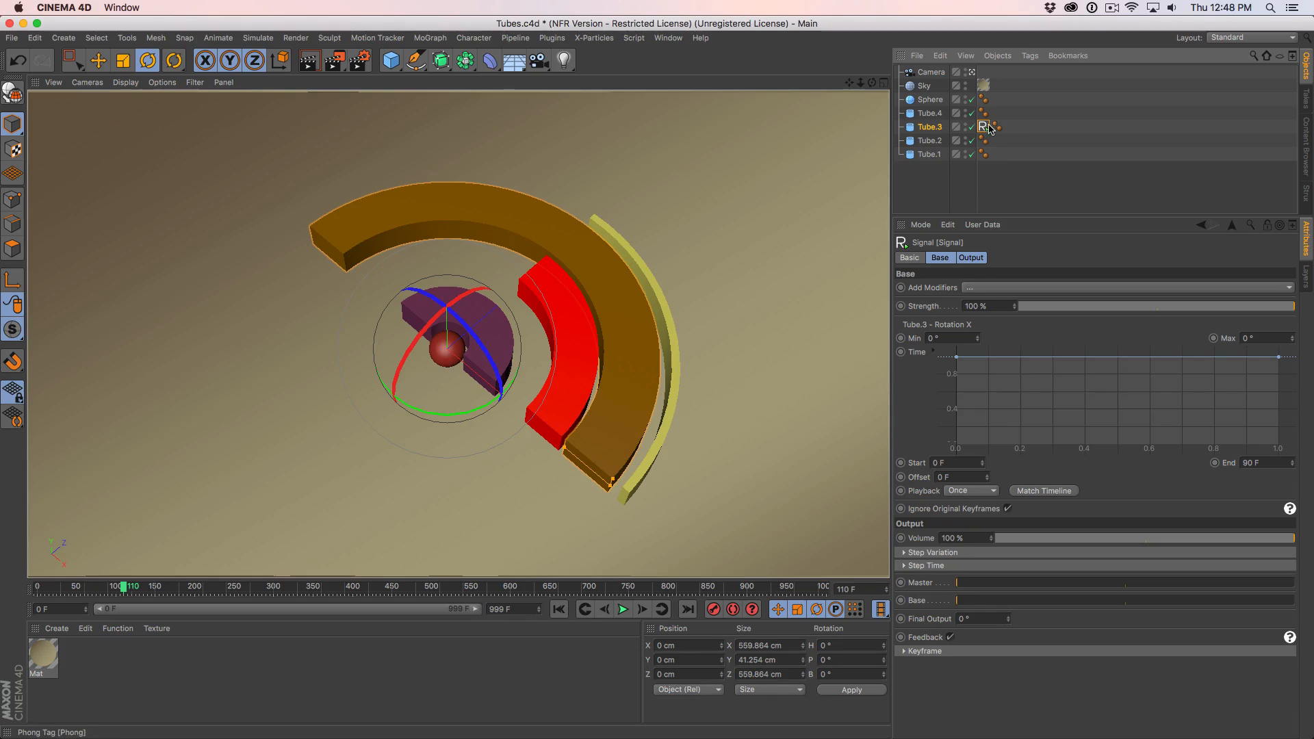
{"action": "left_click", "coordinate": [947, 262]}
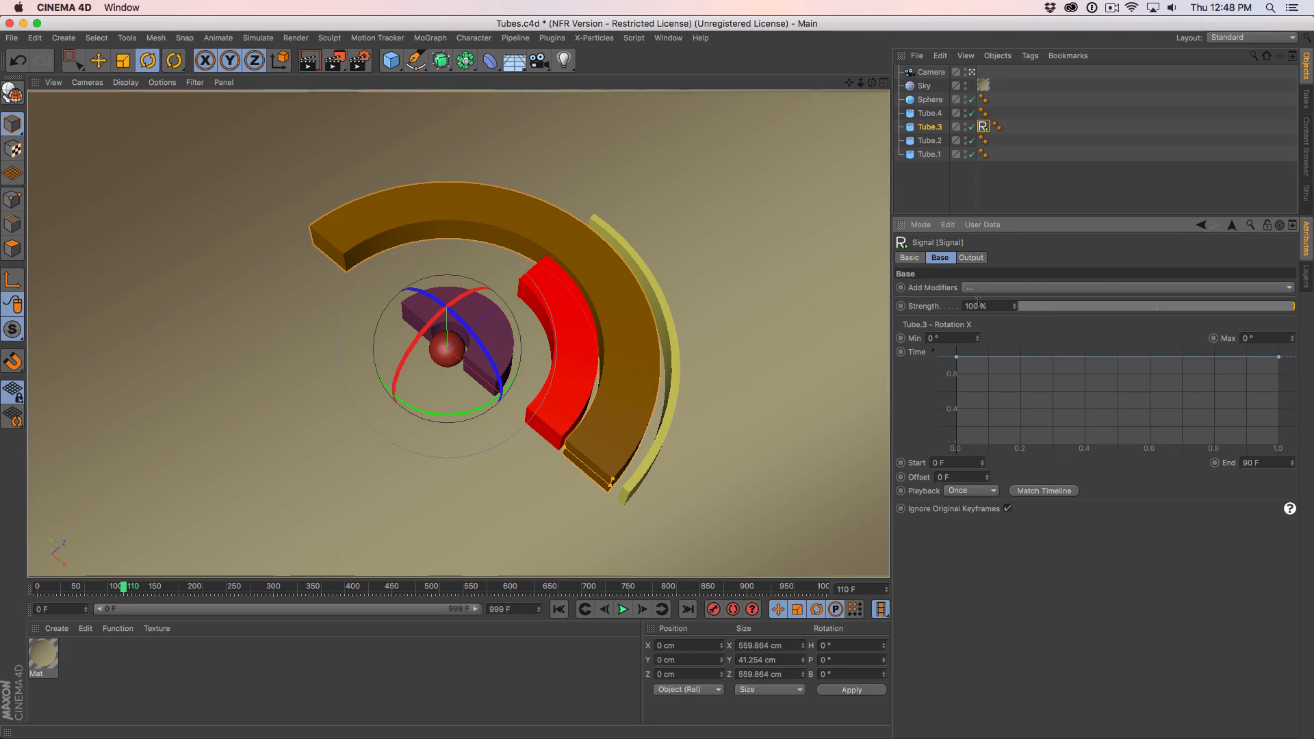
{"action": "left_click", "coordinate": [1007, 287]}
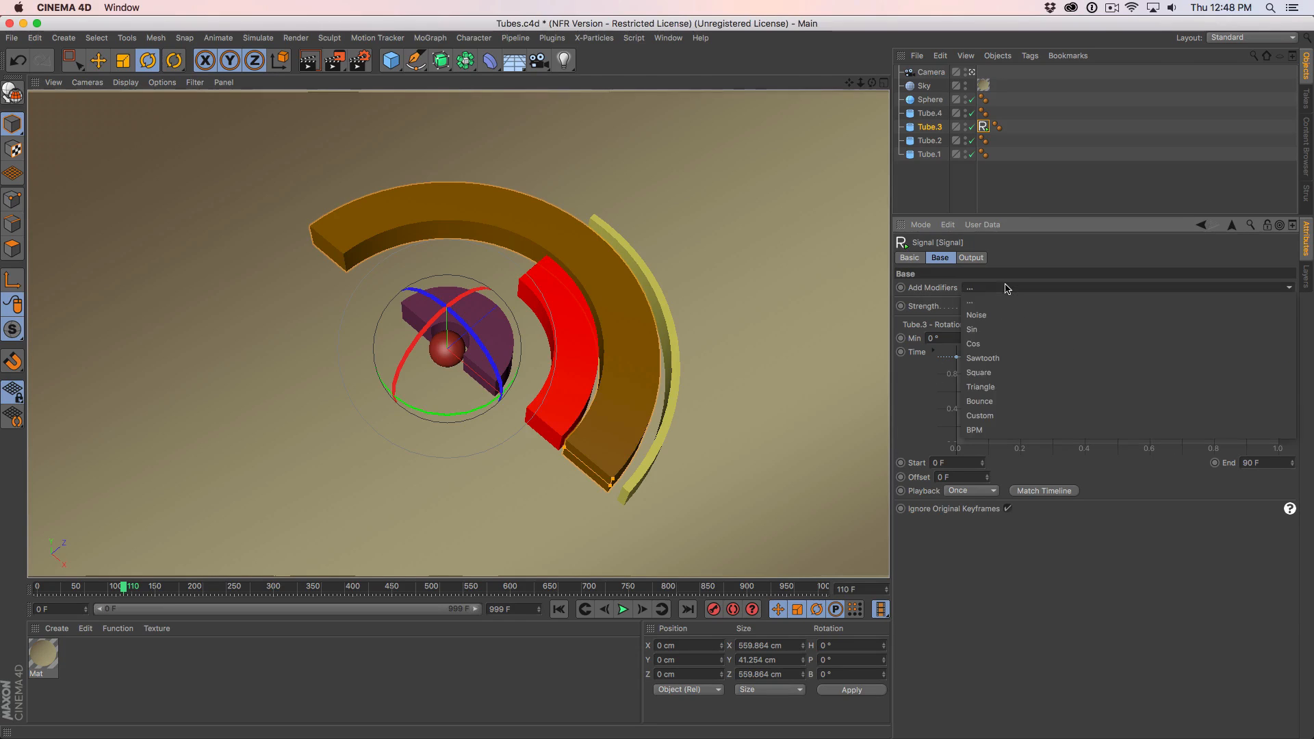
{"action": "left_click", "coordinate": [975, 431]}
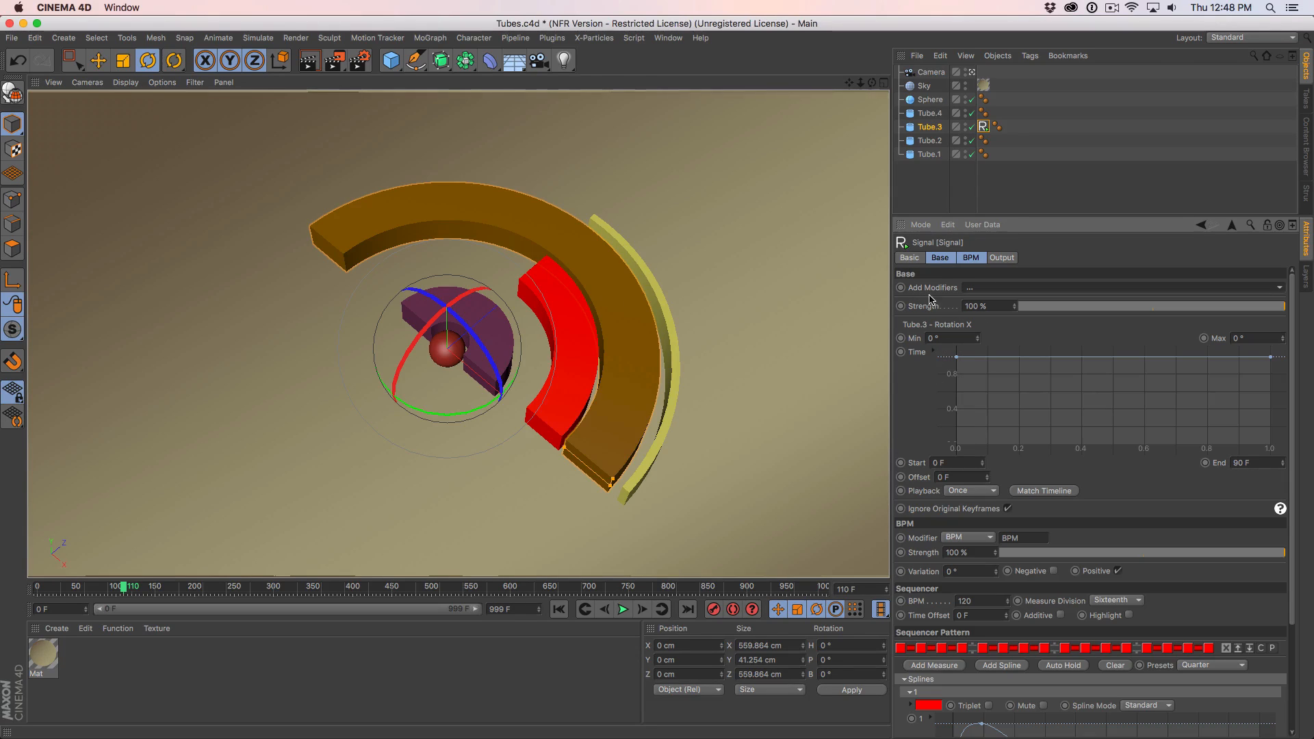
{"action": "left_click", "coordinate": [971, 257]}
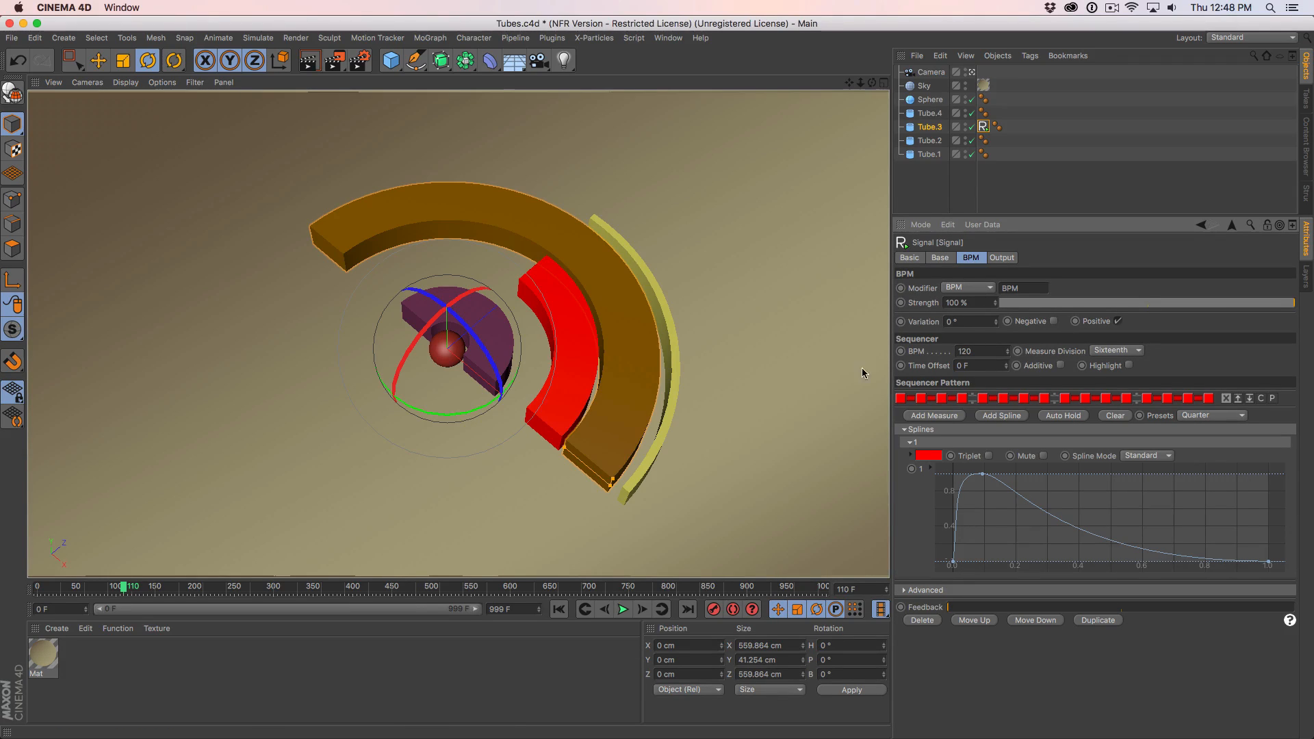
Set the BPM modifier's variation to 90° and play the animation from the first frame for a while.
{"action": "left_click", "coordinate": [558, 609]}
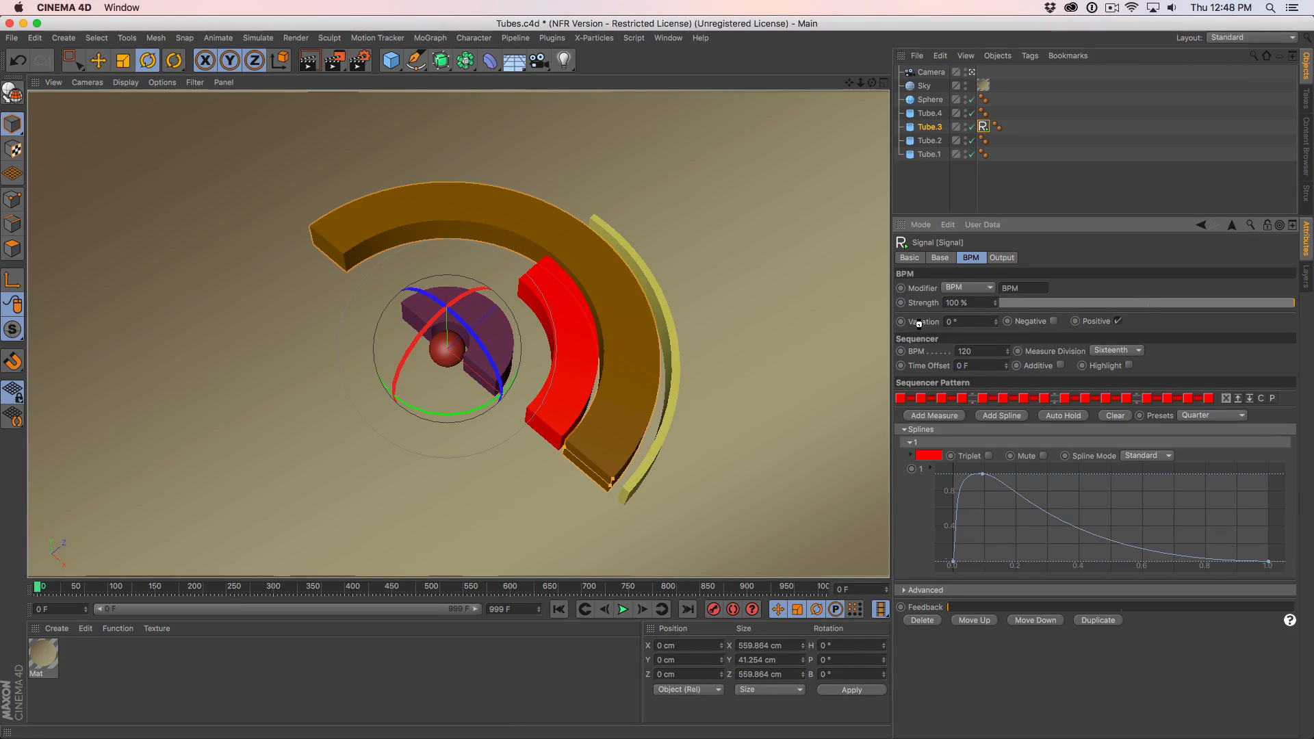
{"action": "left_click_drag", "start_coordinate": [980, 322], "coordinate": [918, 328]}
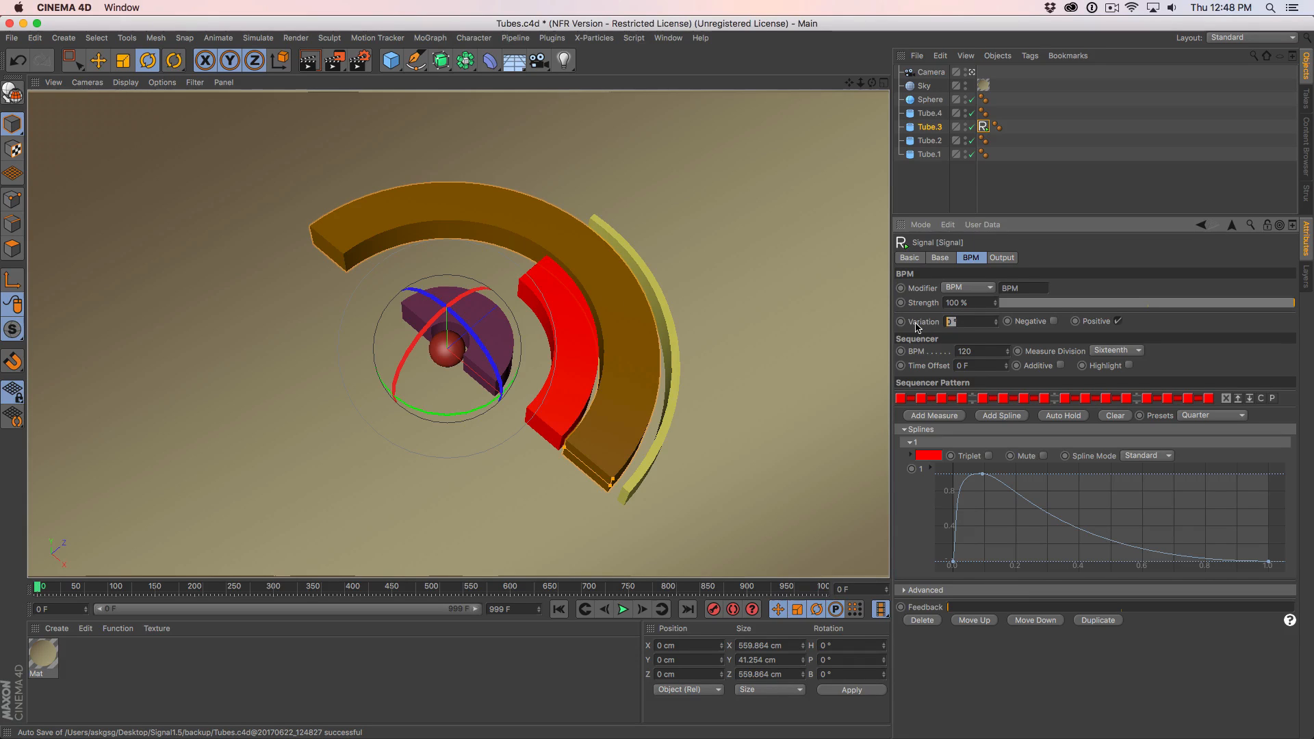
{"action": "type", "text": "90"}
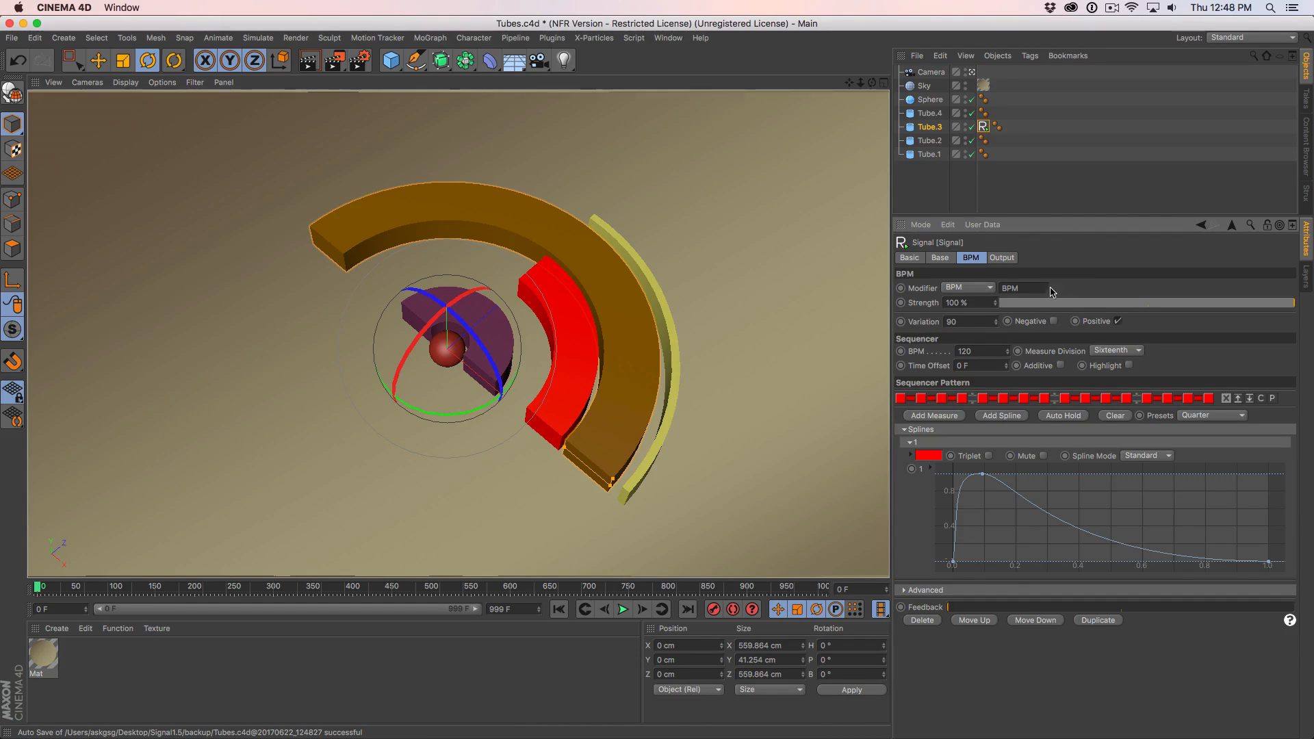
{"action": "left_click", "coordinate": [623, 609]}
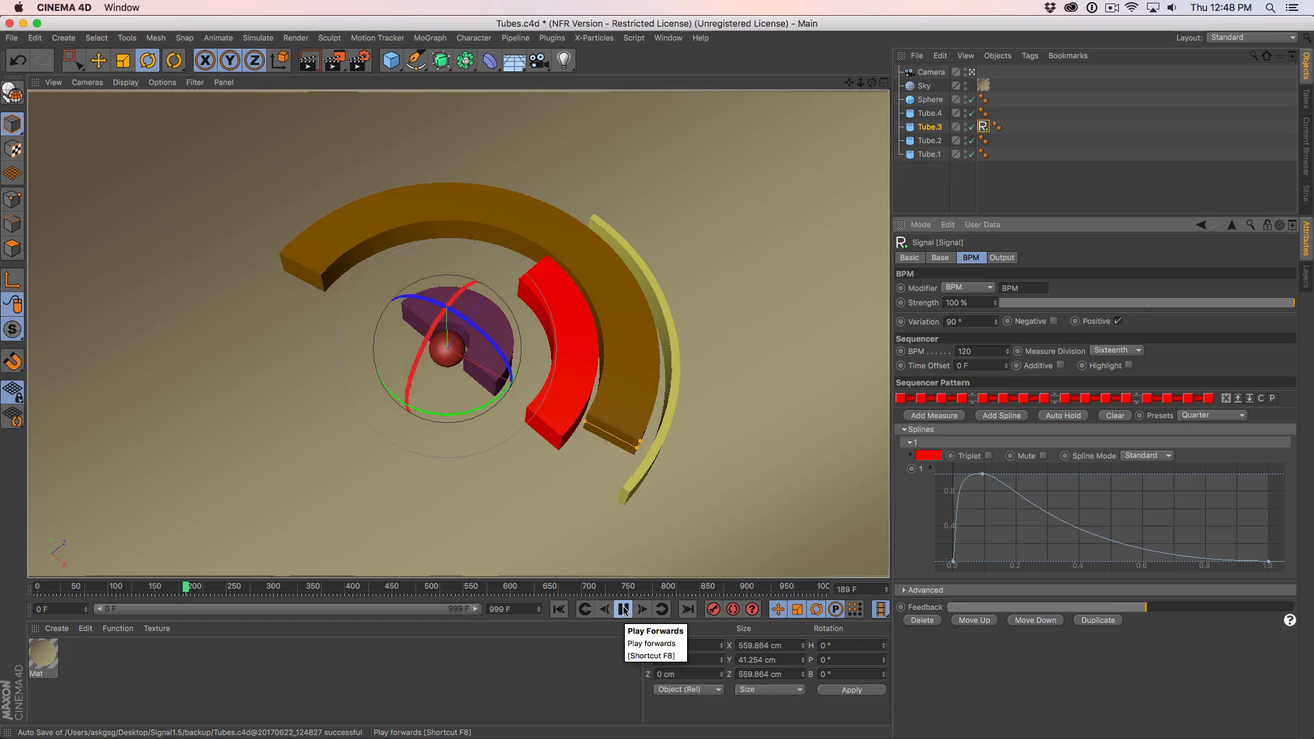
{"action": "left_click", "coordinate": [623, 609]}
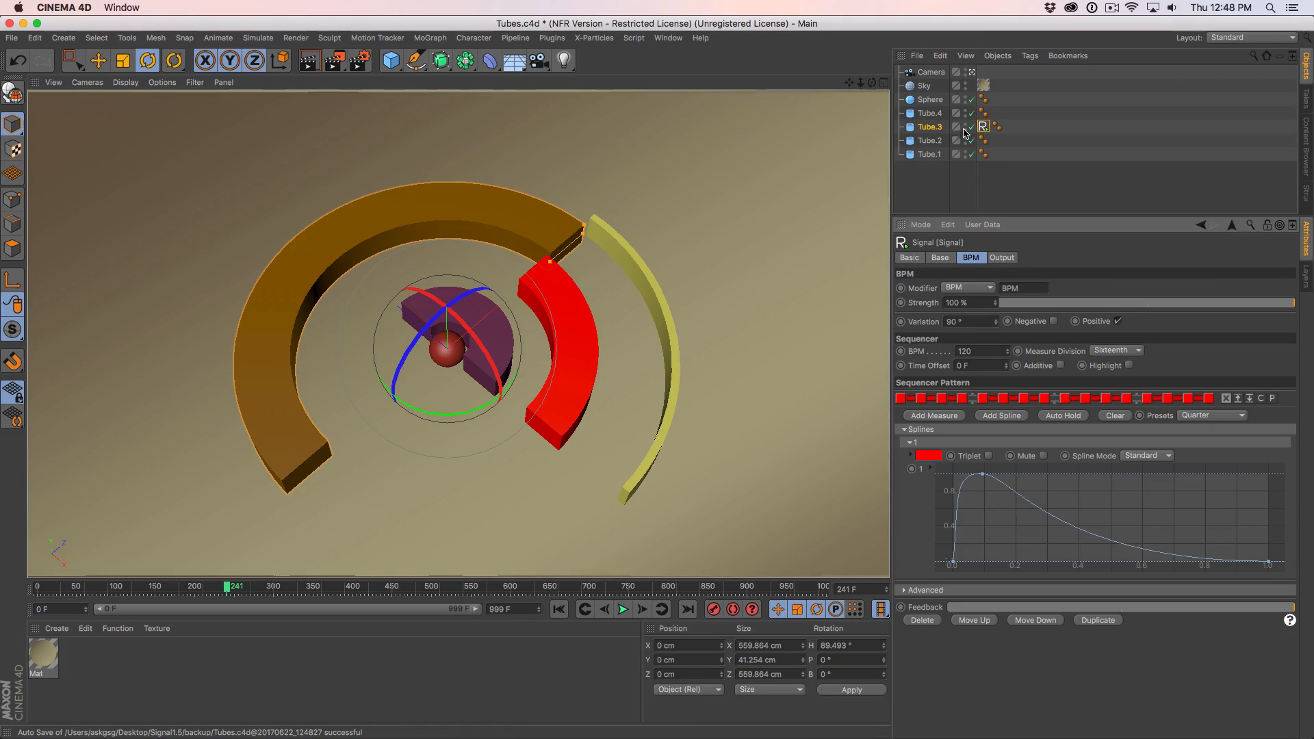
Switch to Safari and open a fresh Tempo Tap page from the "tempo tap" search results.
{"action": "key", "text": "super+Tab"}
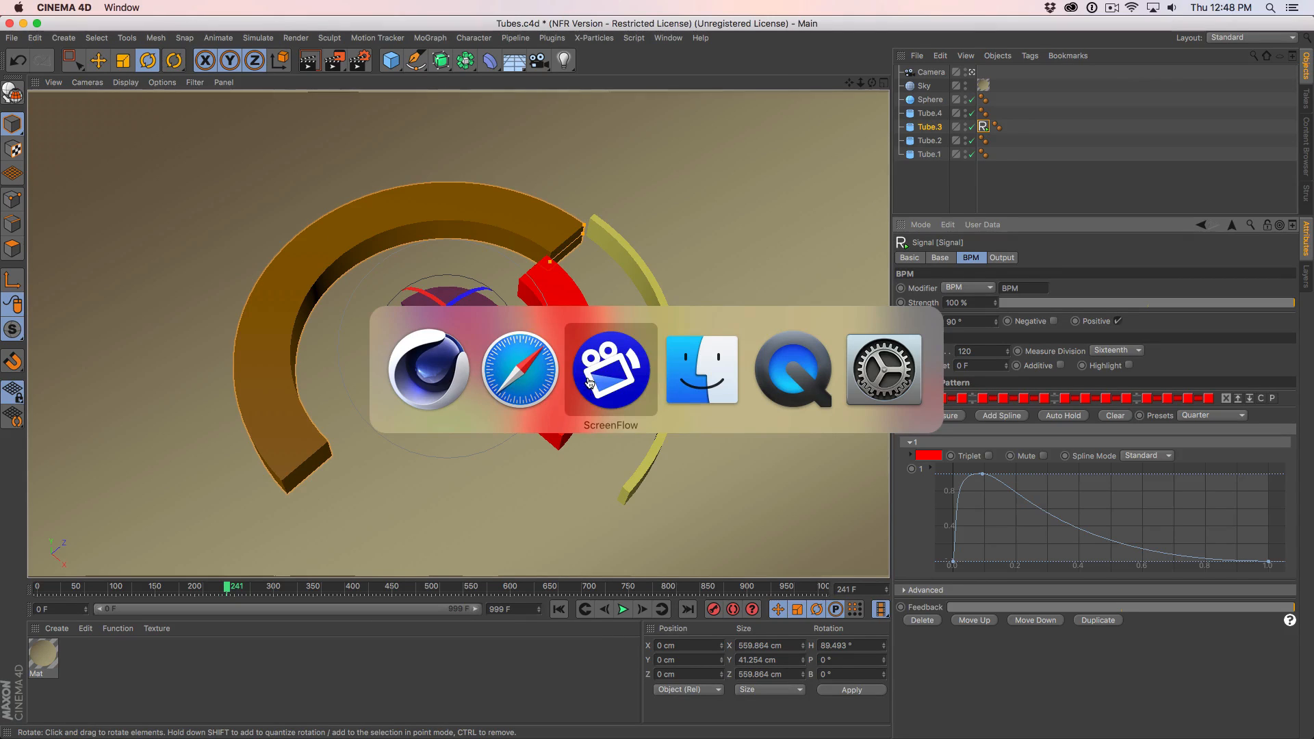
{"action": "left_click", "coordinate": [520, 369]}
{"action": "left_click", "coordinate": [479, 132]}
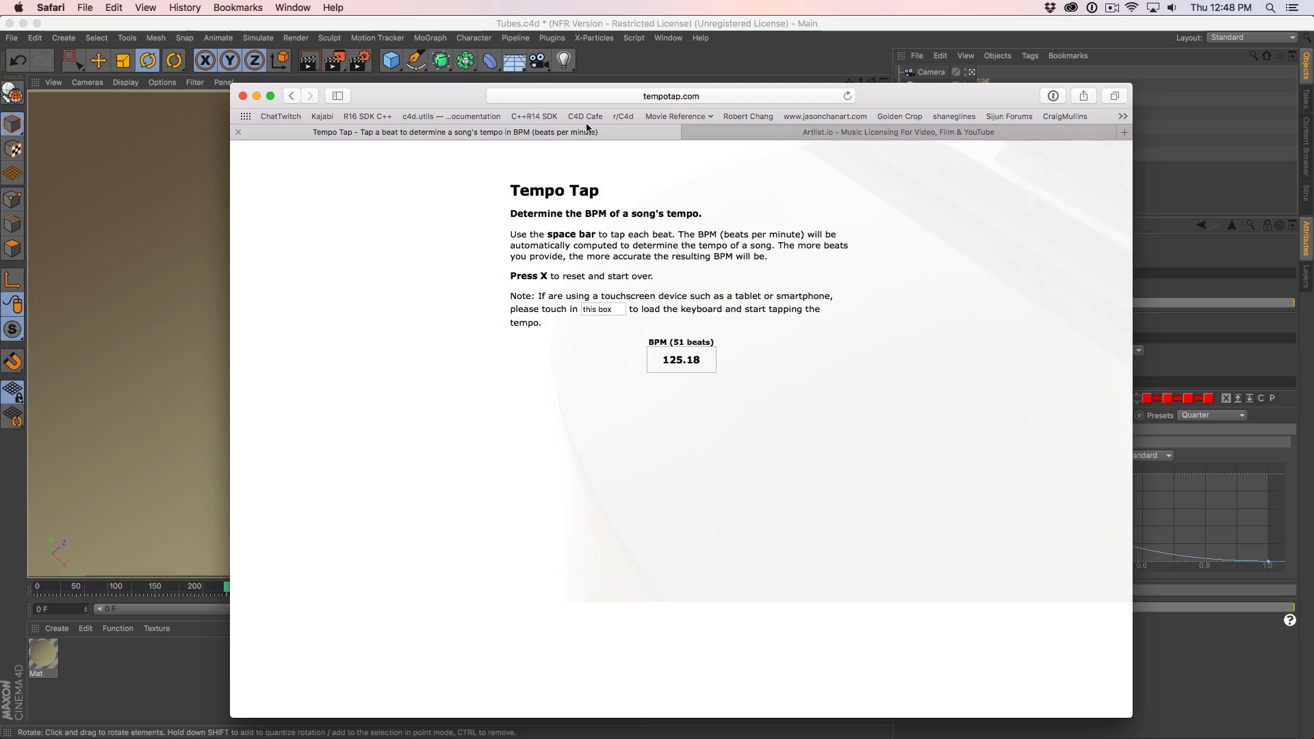
{"action": "key", "text": "super+bracketleft"}
{"action": "left_click_drag", "start_coordinate": [414, 165], "coordinate": [309, 166]}
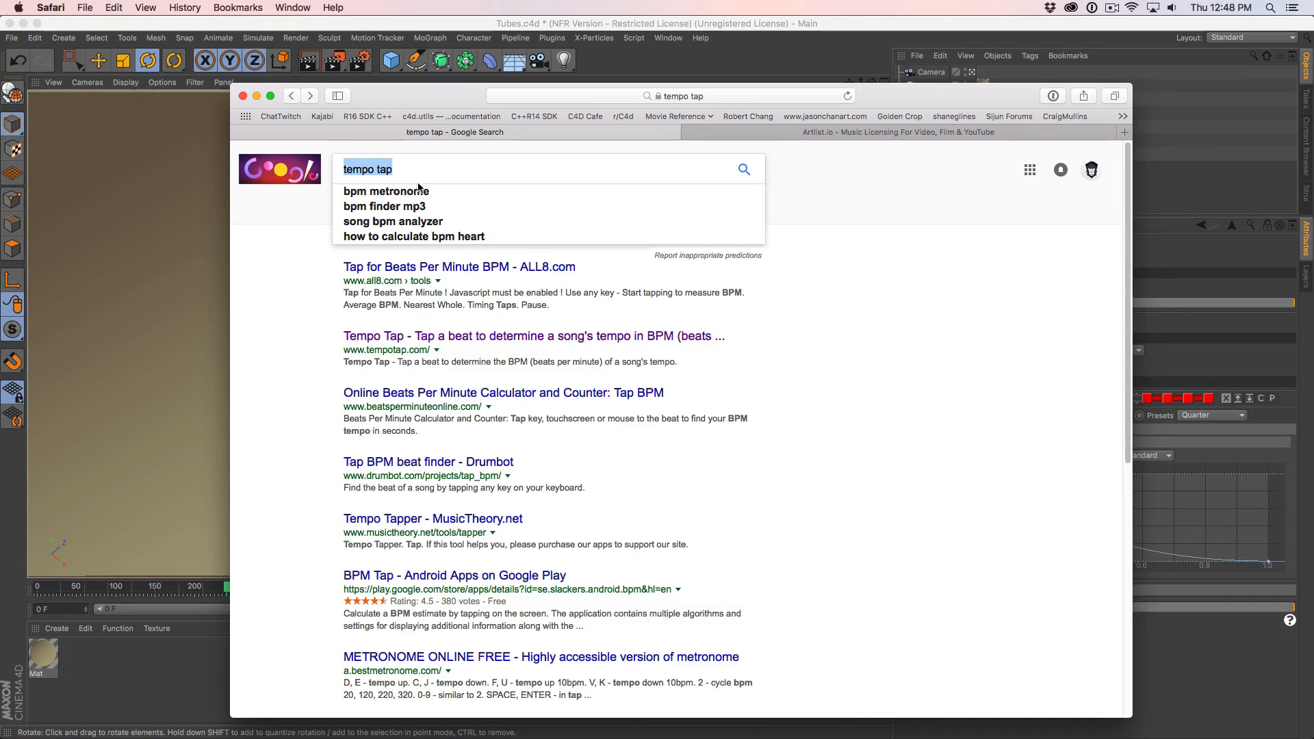
{"action": "left_click", "coordinate": [330, 325]}
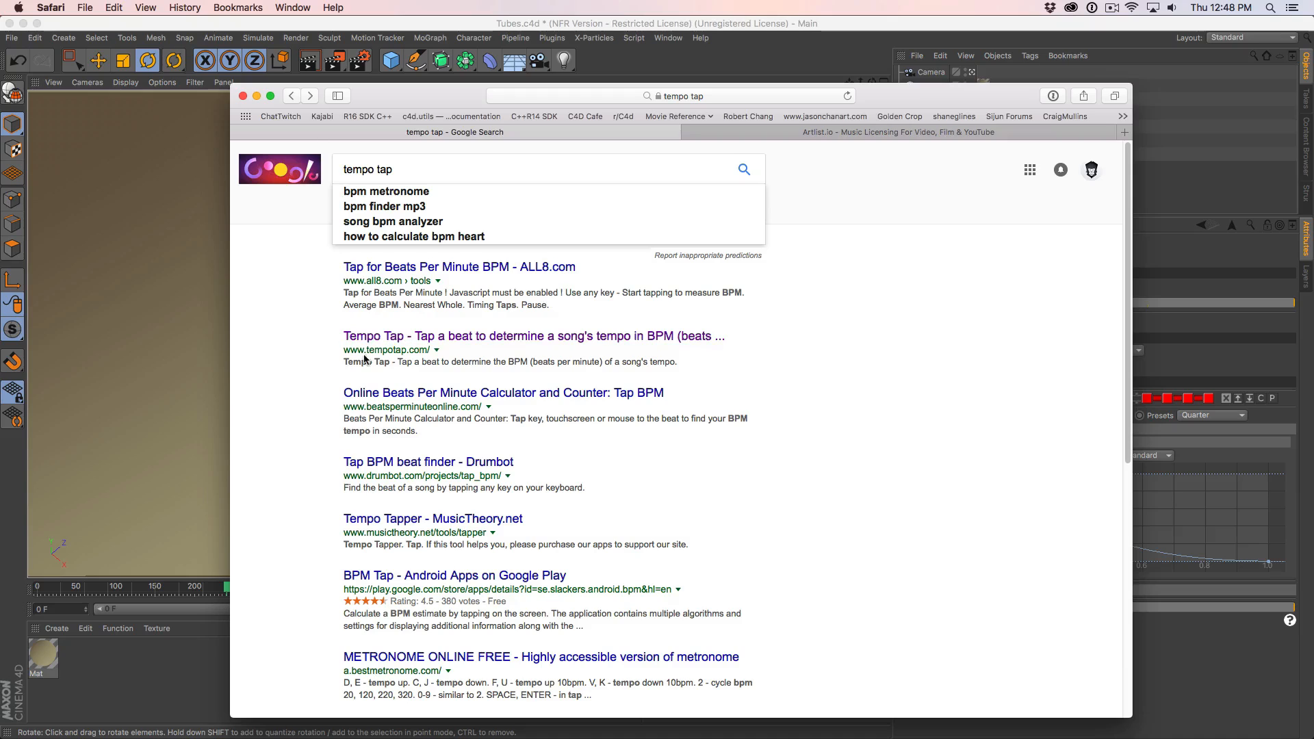
{"action": "left_click_drag", "start_coordinate": [553, 361], "coordinate": [520, 362]}
{"action": "left_click", "coordinate": [422, 337]}
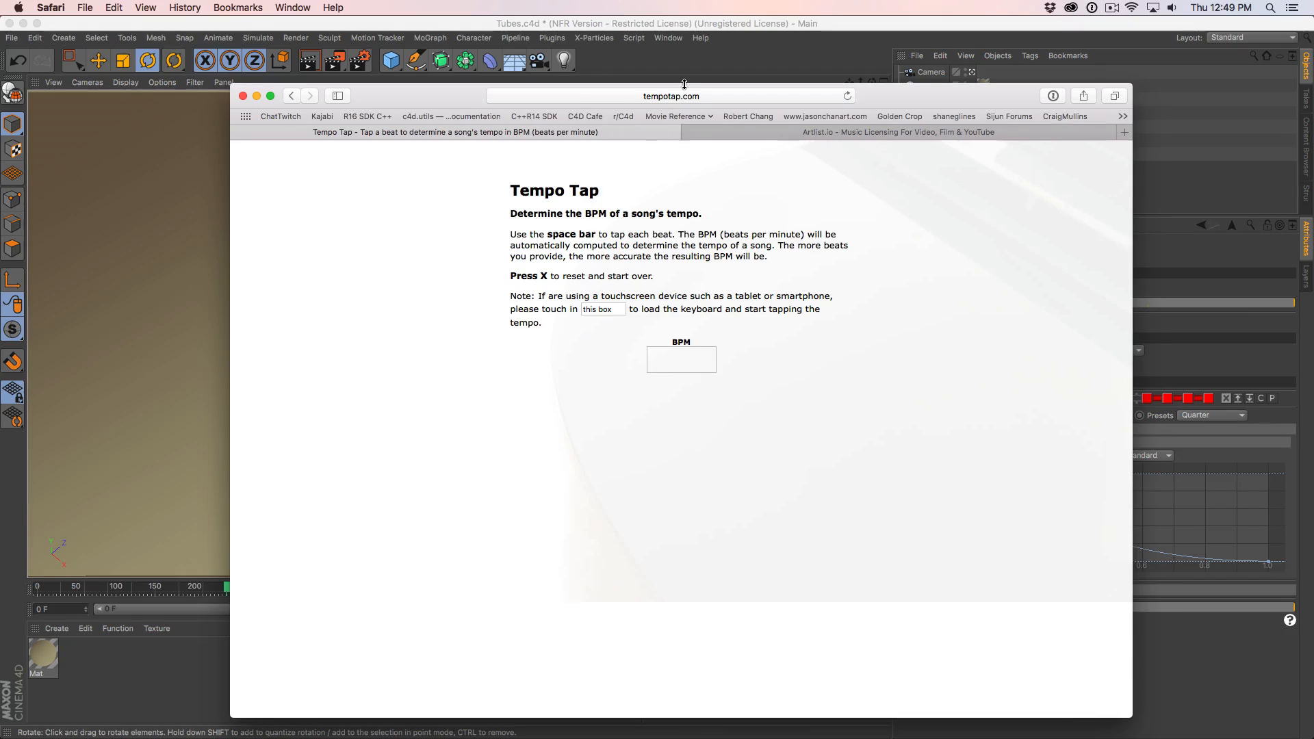
Start playback of the music in Cinema 4D from frame 315, and switch back to the Tempo Tap page in Safari.
{"action": "left_click", "coordinate": [738, 37]}
{"action": "left_click_drag", "start_coordinate": [251, 589], "coordinate": [286, 588]}
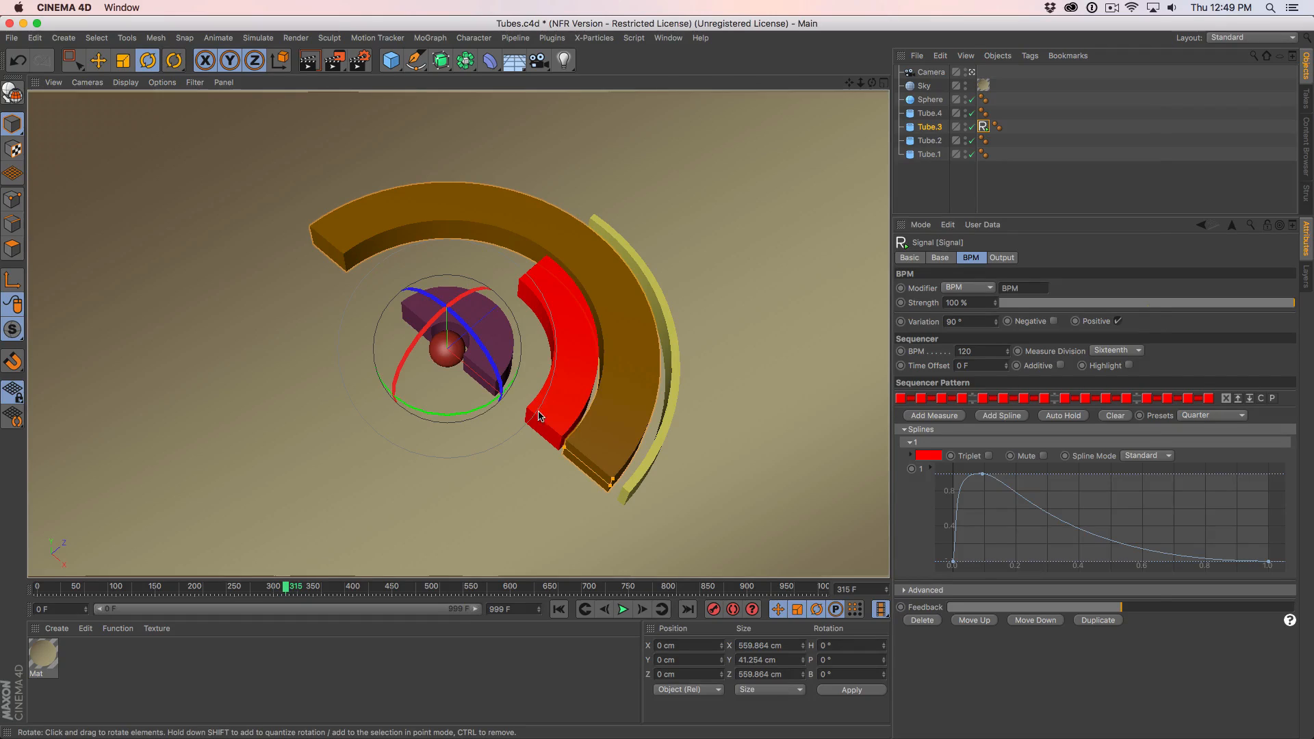
{"action": "key", "text": "super+Tab"}
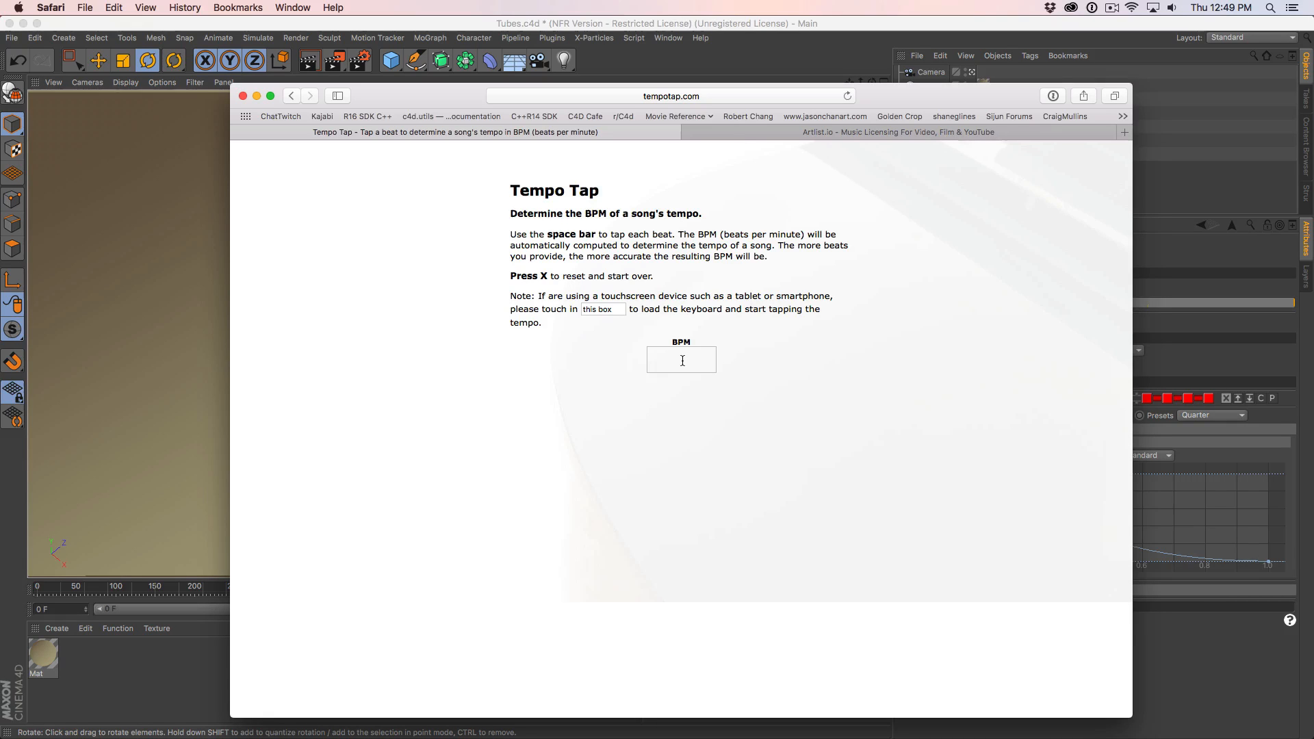
{"action": "left_click", "coordinate": [702, 72]}
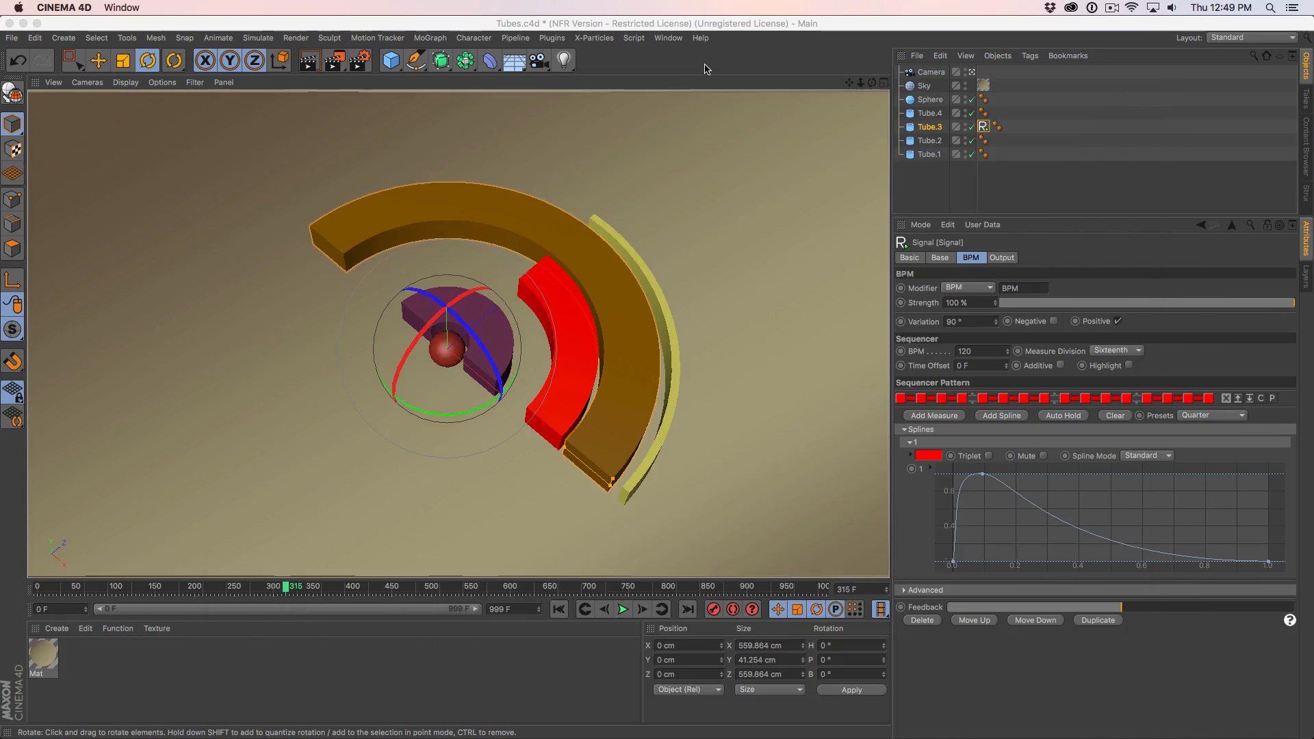
{"action": "left_click", "coordinate": [623, 609]}
{"action": "key", "text": "super+Tab"}
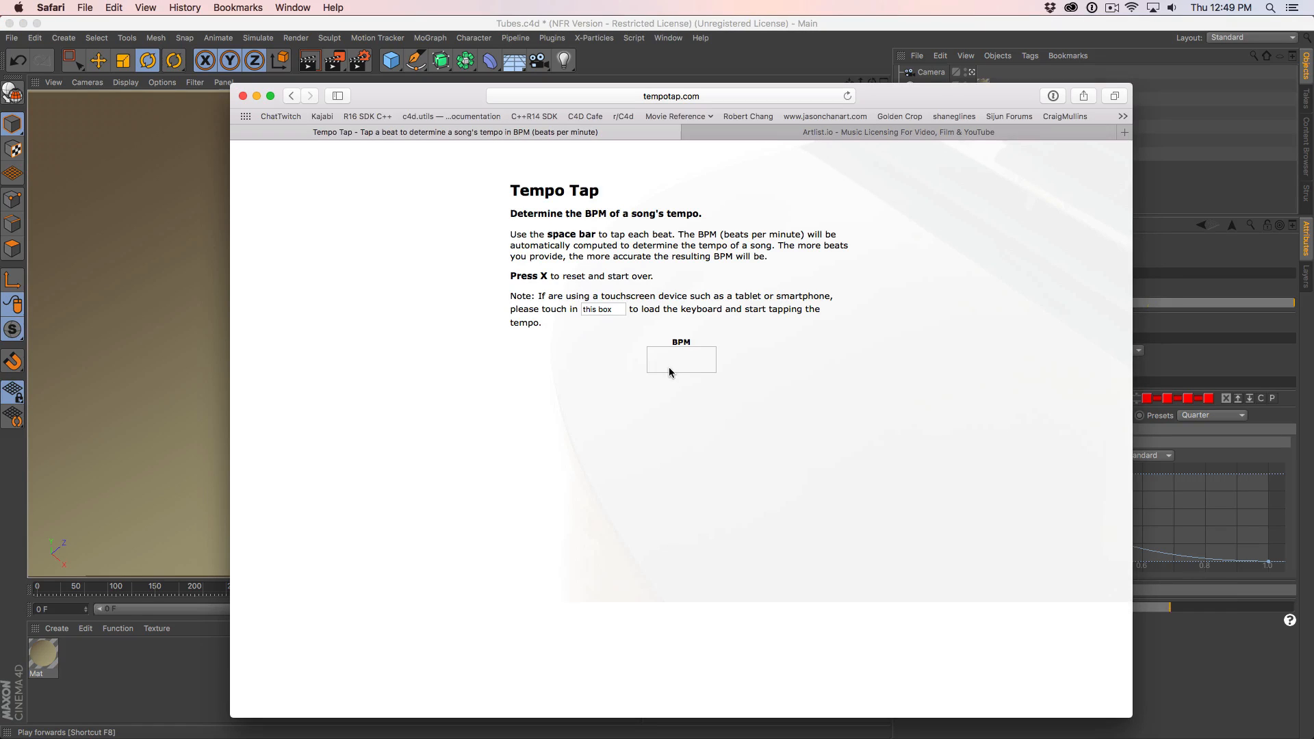
Tap along with the music's beat on the Tempo Tap page to measure its tempo.
{"action": "key", "text": "space"}
{"action": "key", "text": "space"}
{"action": "key", "text": "space"}
{"action": "key", "text": "space"}
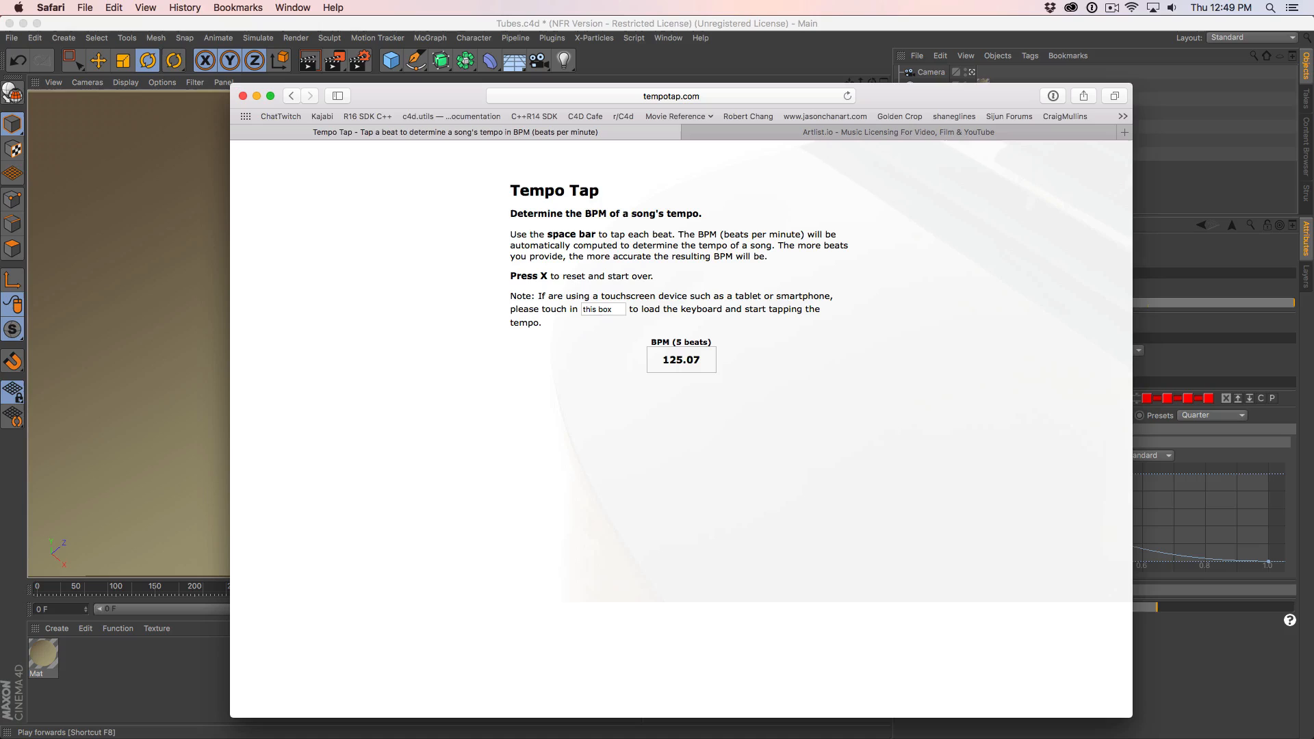
{"action": "key", "text": "space"}
{"action": "key", "text": "space"}
{"action": "key", "text": "space"}
{"action": "key", "text": "space"}
{"action": "key", "text": "space"}
{"action": "key", "text": "space"}
{"action": "key", "text": "space"}
{"action": "key", "text": "space"}
{"action": "key", "text": "space"}
{"action": "key", "text": "space"}
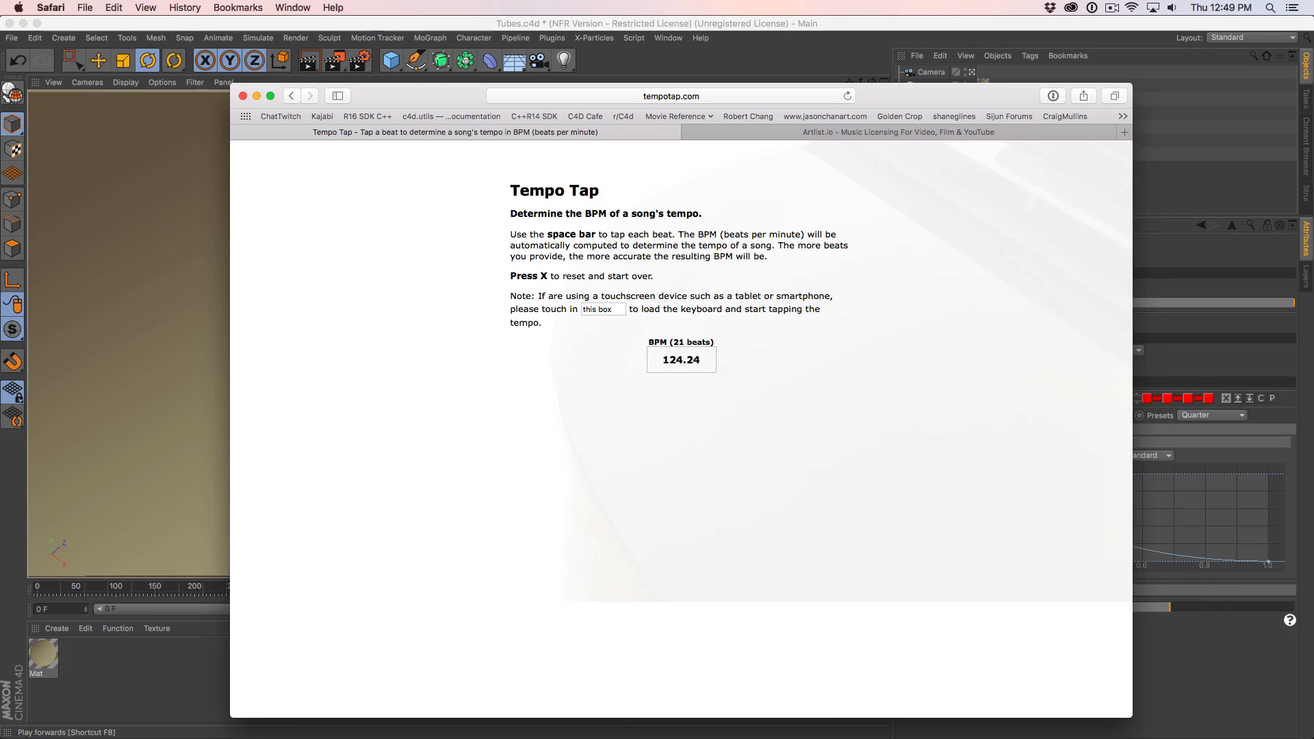
{"action": "key", "text": "space"}
{"action": "key", "text": "space"}
{"action": "key", "text": "space"}
{"action": "key", "text": "space"}
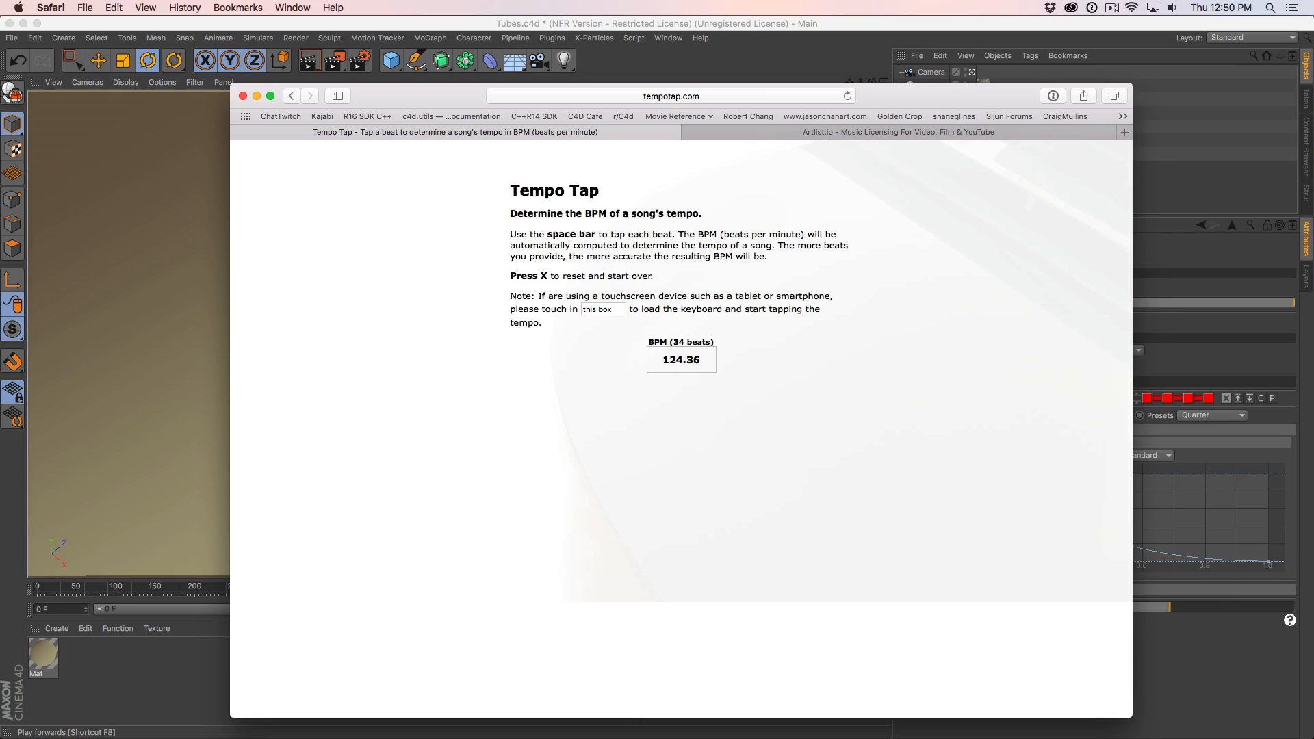
{"action": "key", "text": "space"}
{"action": "key", "text": "space"}
{"action": "key", "text": "space"}
{"action": "key", "text": "space"}
{"action": "key", "text": "space"}
{"action": "key", "text": "space"}
{"action": "key", "text": "space"}
{"action": "key", "text": "space"}
Switch to Cinema 4D, stop the playback and return to frame 0.
{"action": "key", "text": "super+Tab"}
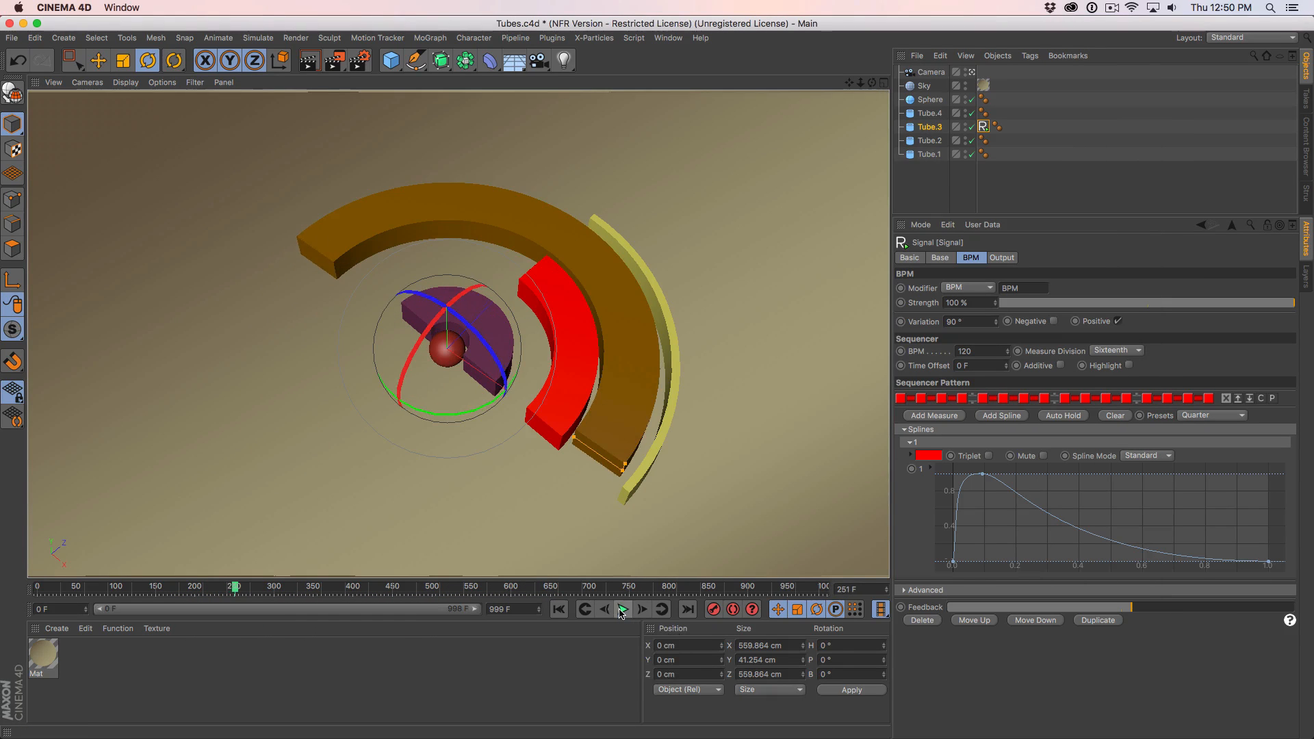
{"action": "left_click", "coordinate": [623, 609]}
{"action": "left_click", "coordinate": [558, 609]}
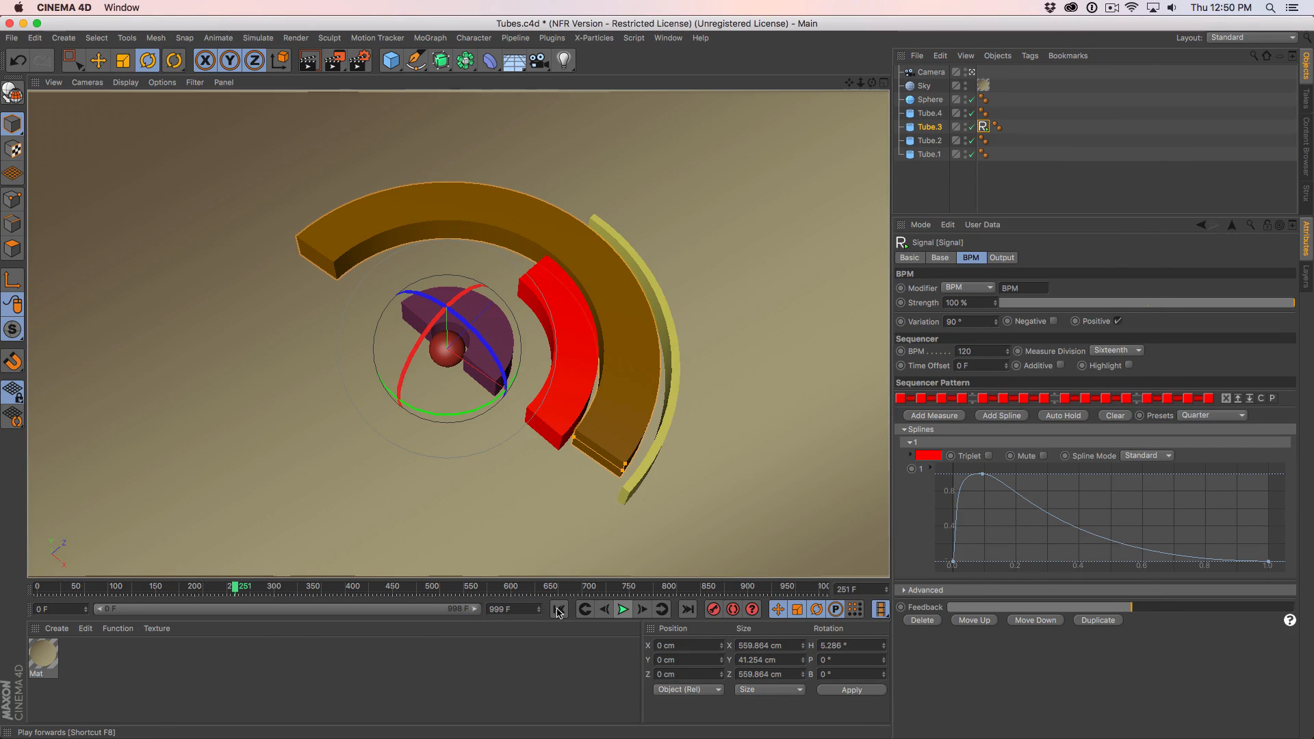
Set the Signal tag's sequencer tempo to 124 BPM and play the scene to check the tube's rotation against the music.
{"action": "left_click", "coordinate": [985, 127]}
{"action": "left_click_drag", "start_coordinate": [991, 352], "coordinate": [919, 354]}
{"action": "type", "text": "124"}
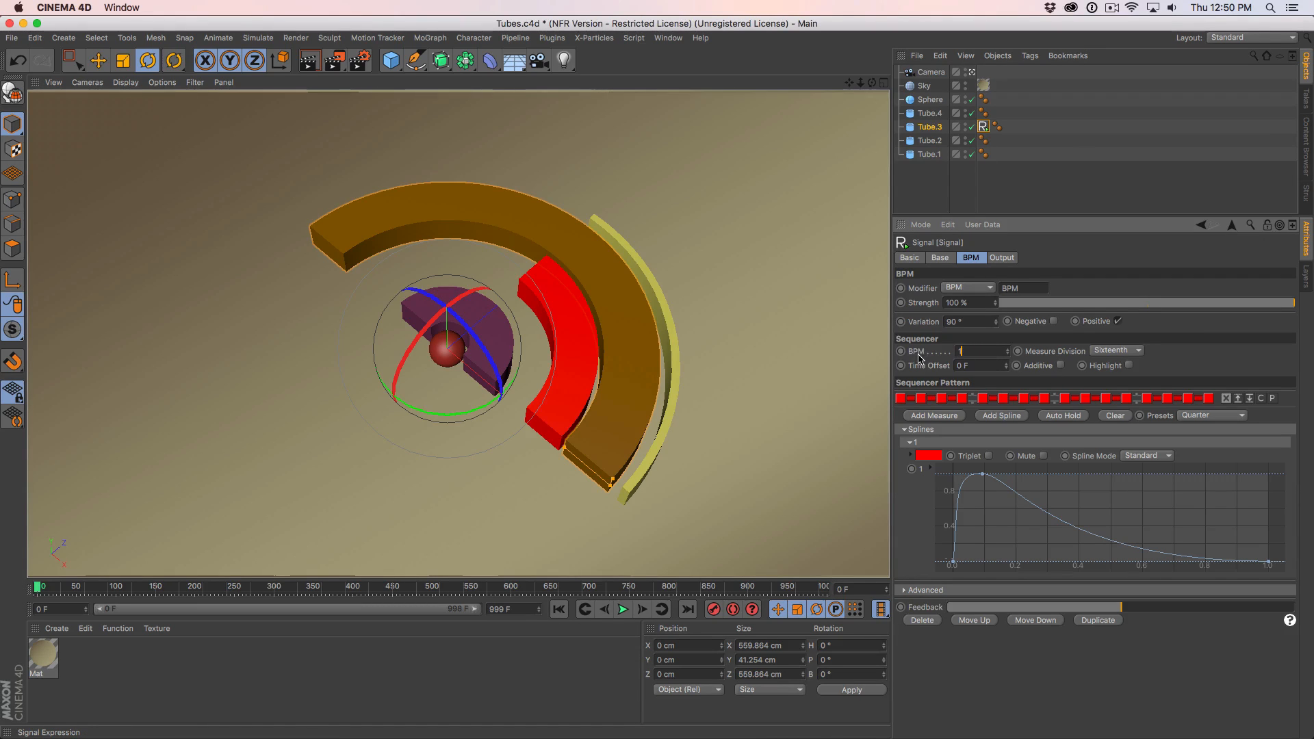
{"action": "left_click", "coordinate": [1140, 265]}
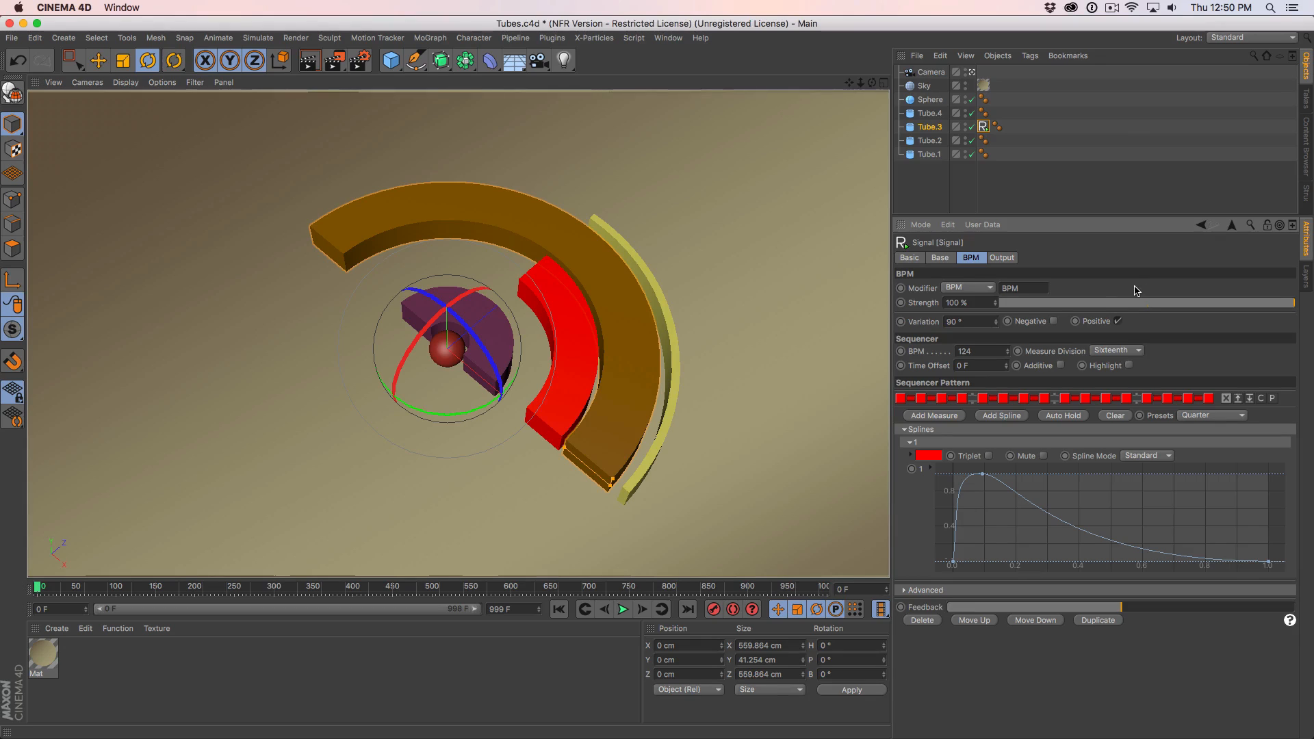
{"action": "left_click", "coordinate": [623, 609]}
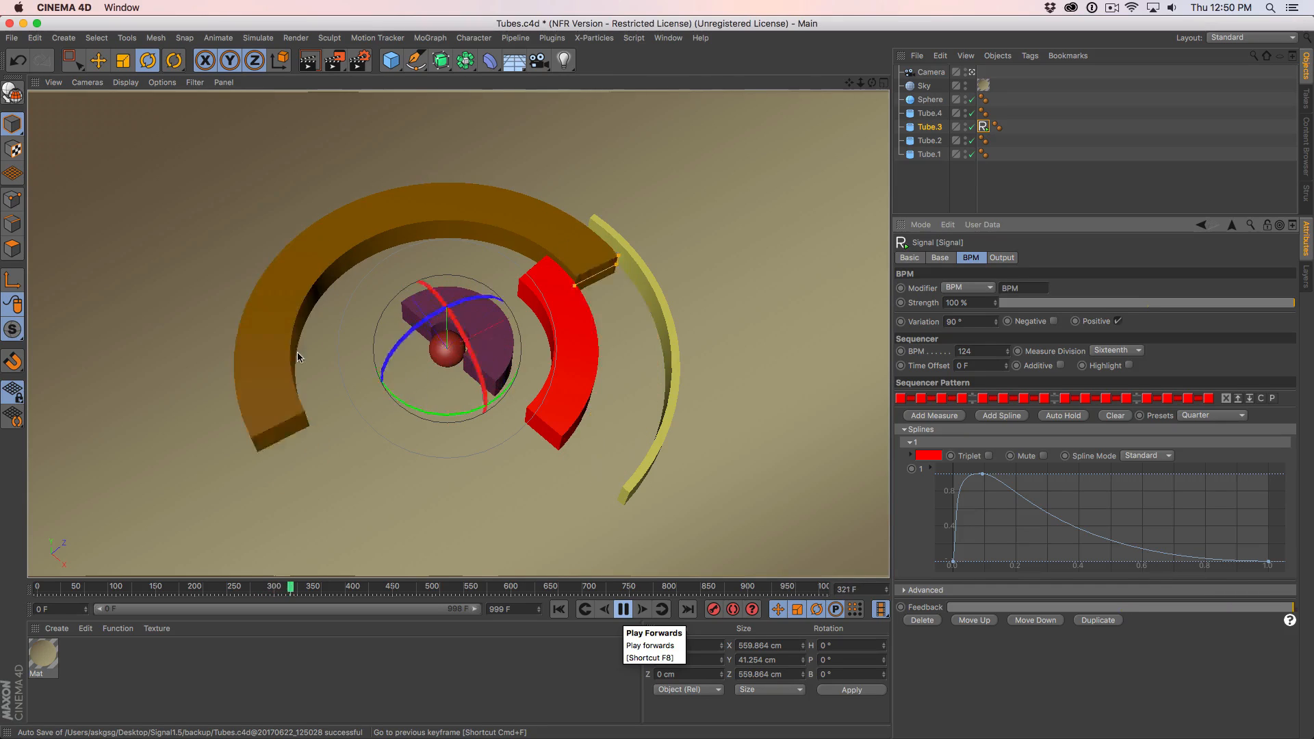
{"action": "left_click", "coordinate": [623, 608]}
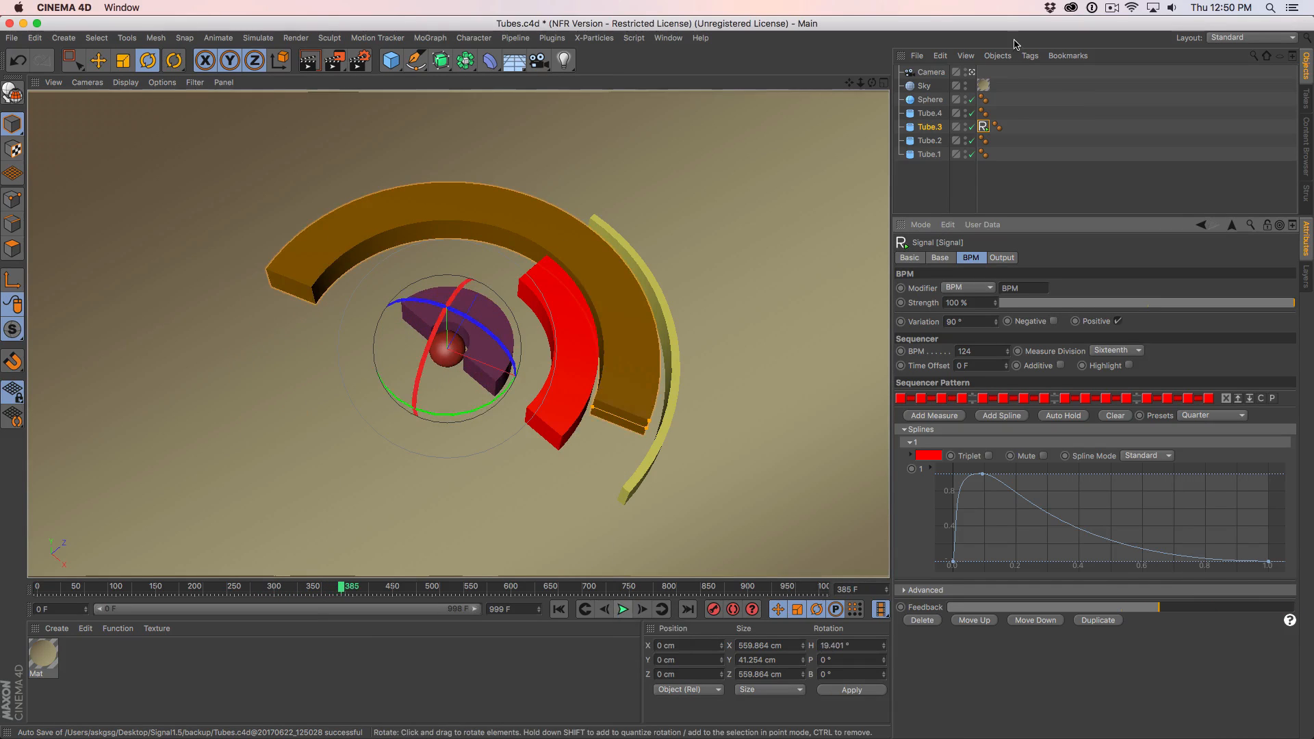
Mute the system sound and return the animation to frame 0.
{"action": "left_click", "coordinate": [668, 37]}
{"action": "left_click", "coordinate": [1011, 176]}
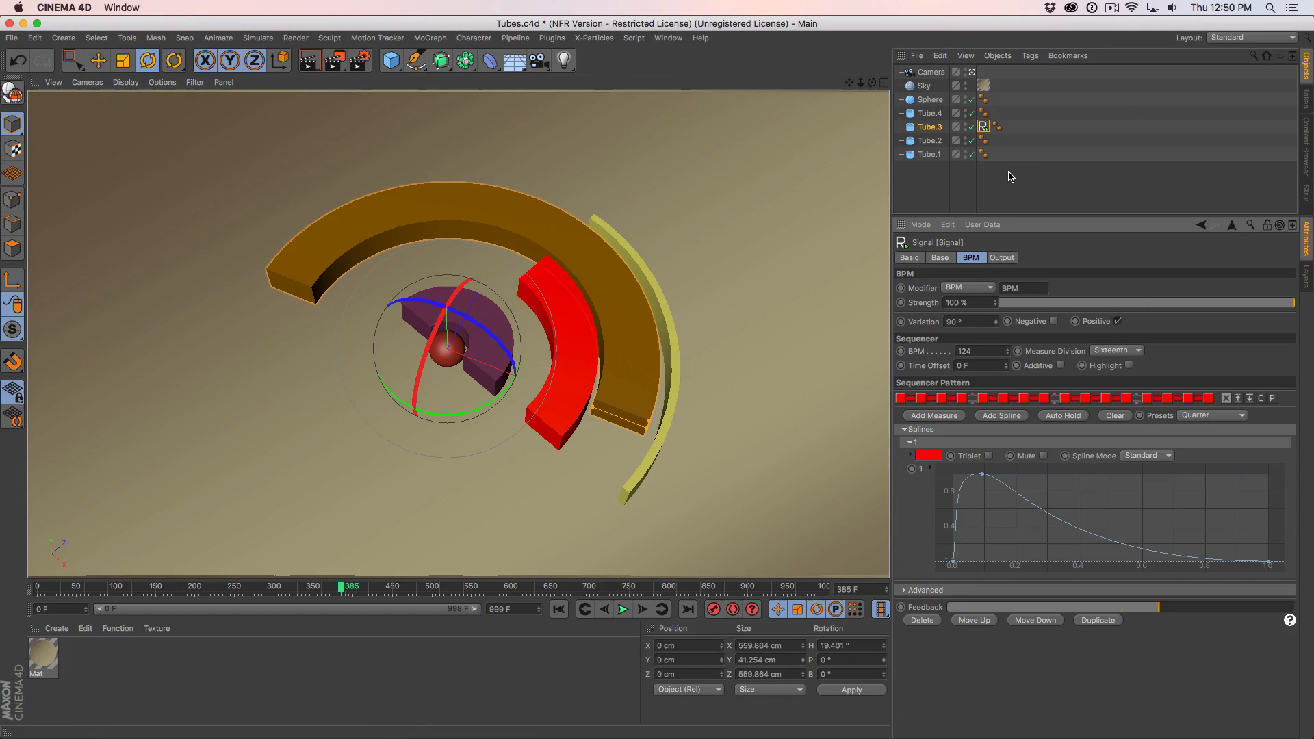
{"action": "key", "text": "XF86AudioMute"}
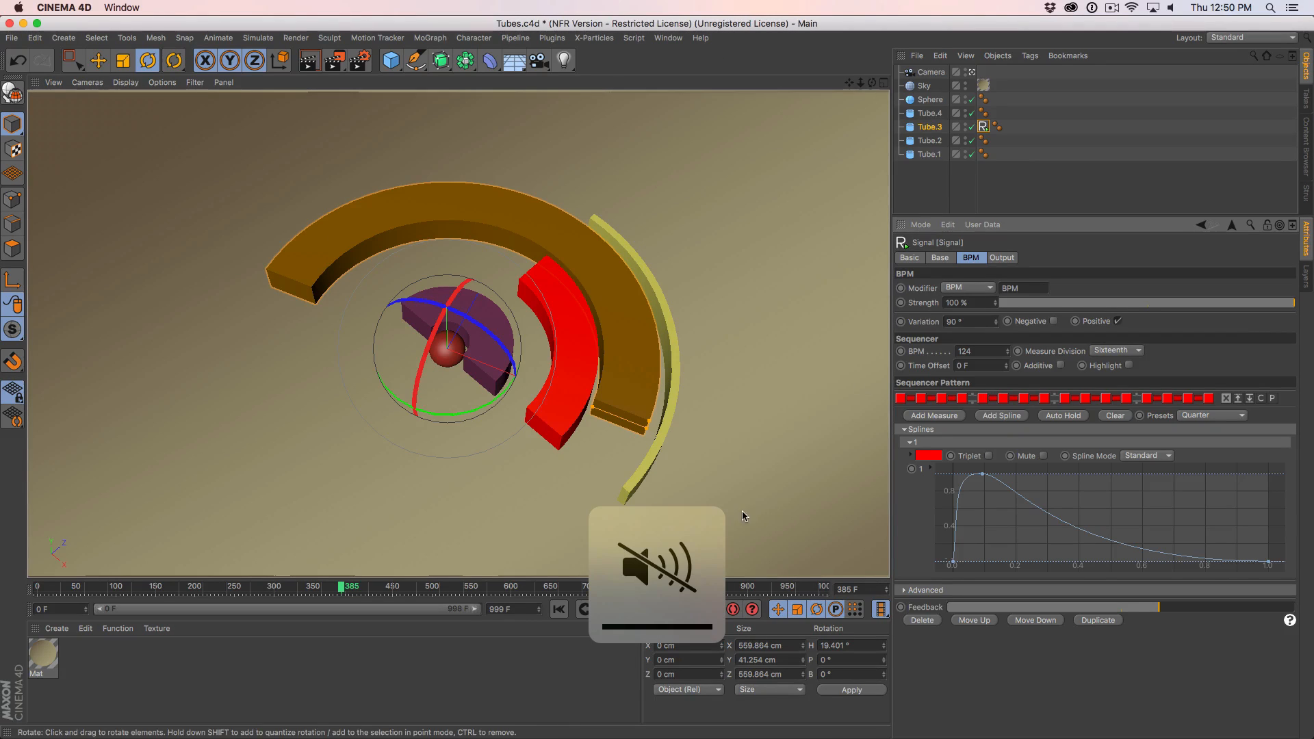
{"action": "left_click", "coordinate": [559, 610]}
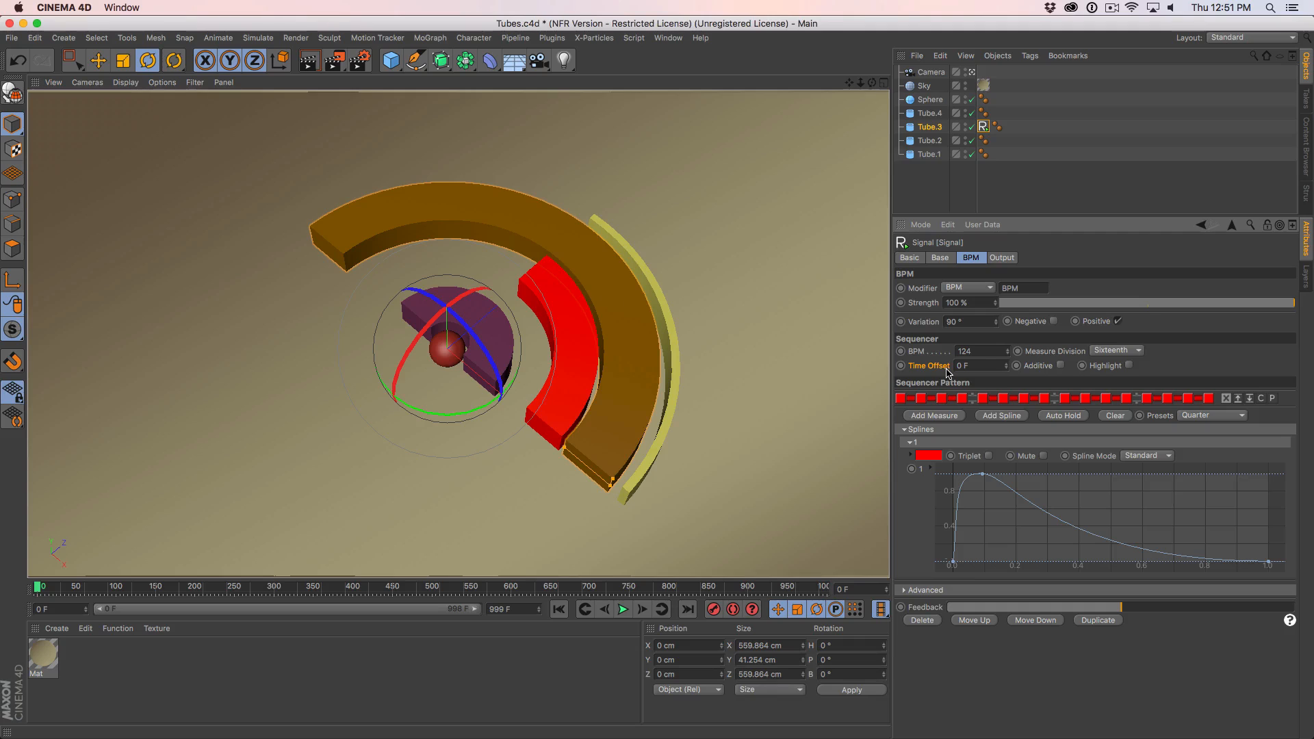
Set the sequencer's time offset to -3 F and play the scene with the system volume raised.
{"action": "left_click", "coordinate": [1006, 368]}
{"action": "left_click", "coordinate": [1007, 368]}
{"action": "left_click", "coordinate": [1006, 368]}
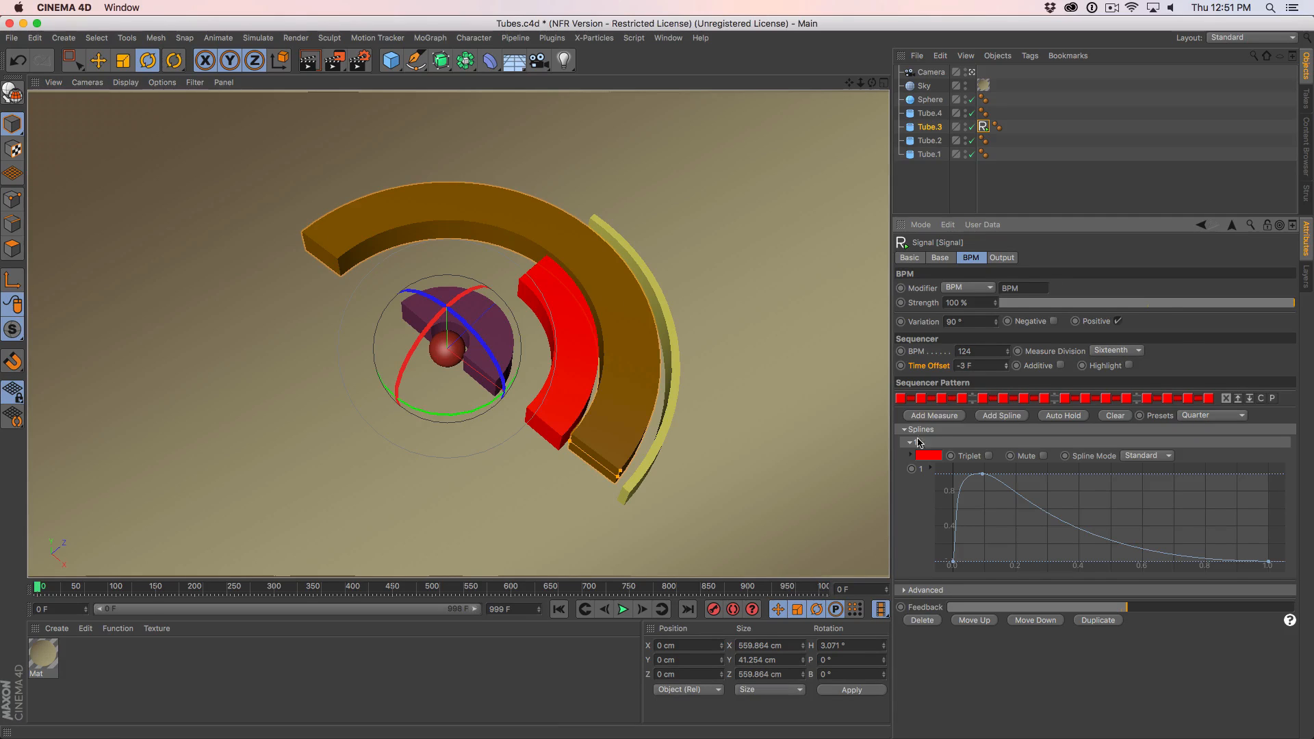
{"action": "left_click", "coordinate": [624, 609]}
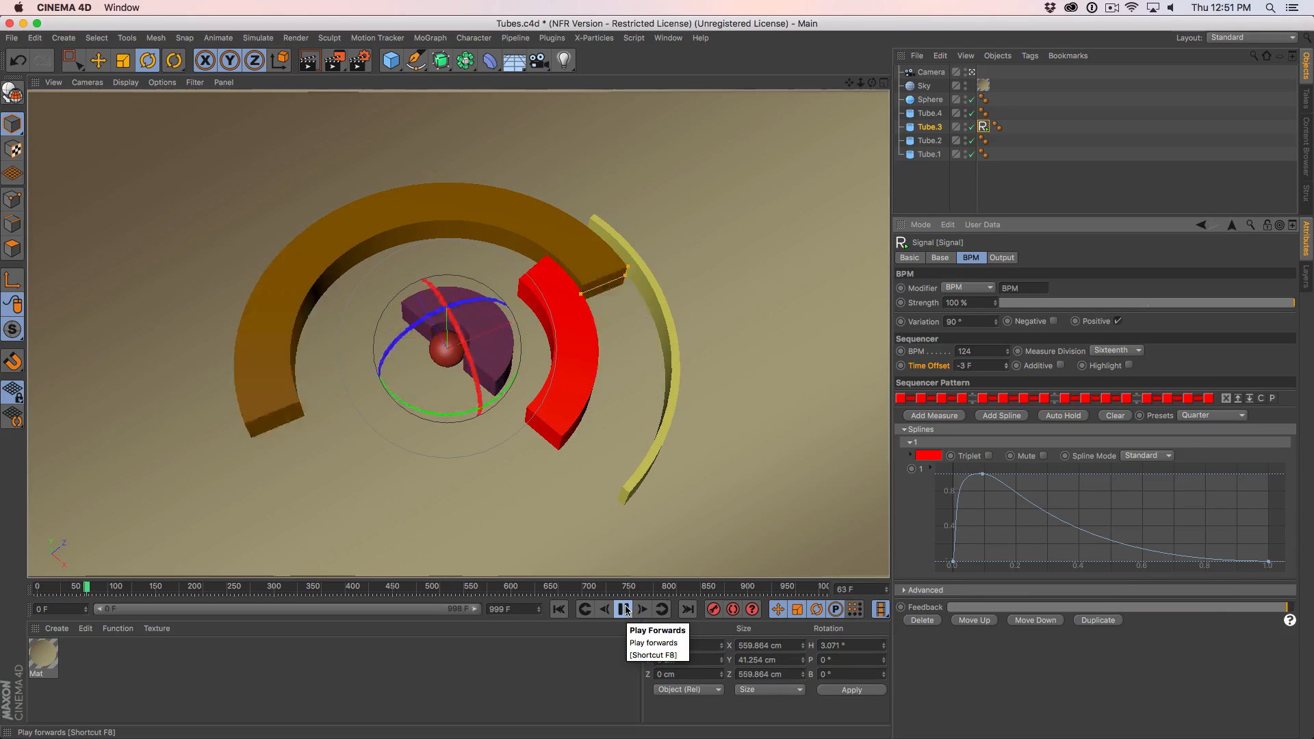
{"action": "key", "text": "XF86AudioRaiseVolume"}
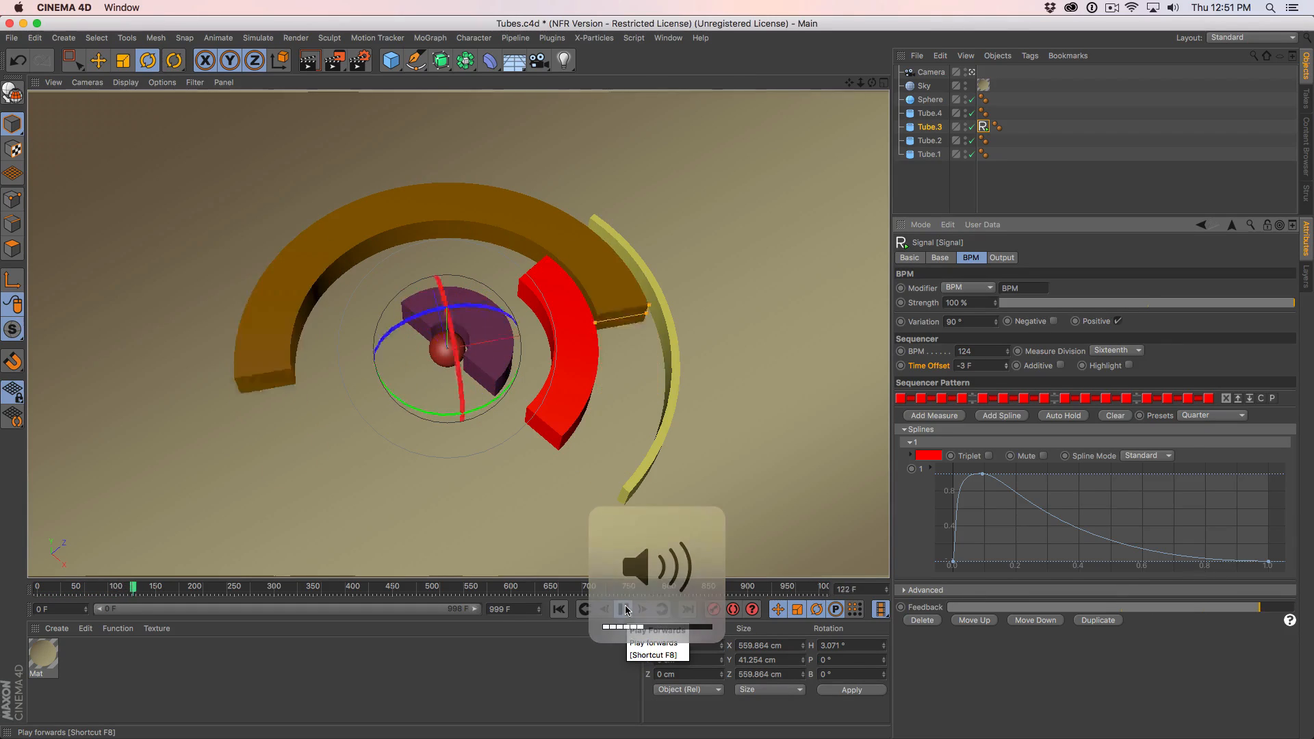
Stop the playback and set the sequencer's time offset to 0 F.
{"action": "left_click", "coordinate": [624, 609]}
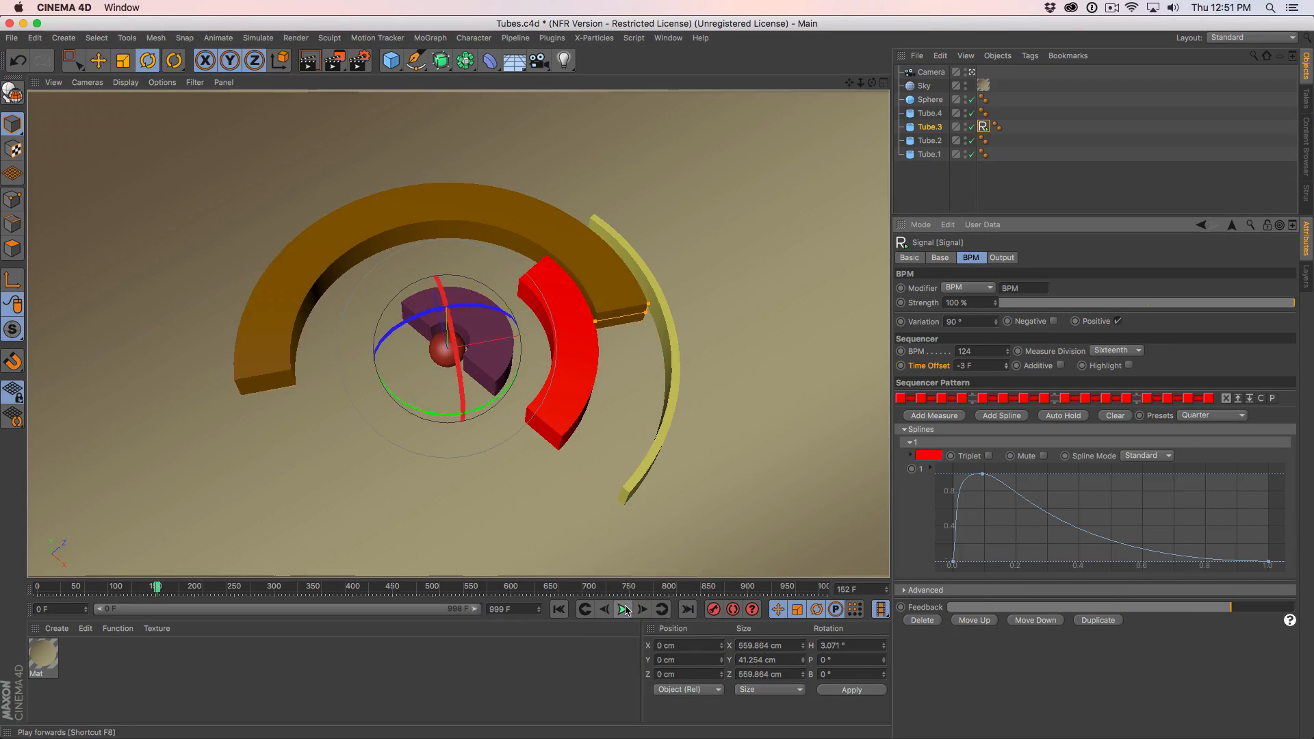
{"action": "double_click", "coordinate": [982, 365]}
{"action": "type", "text": "0"}
{"action": "key", "text": "Return"}
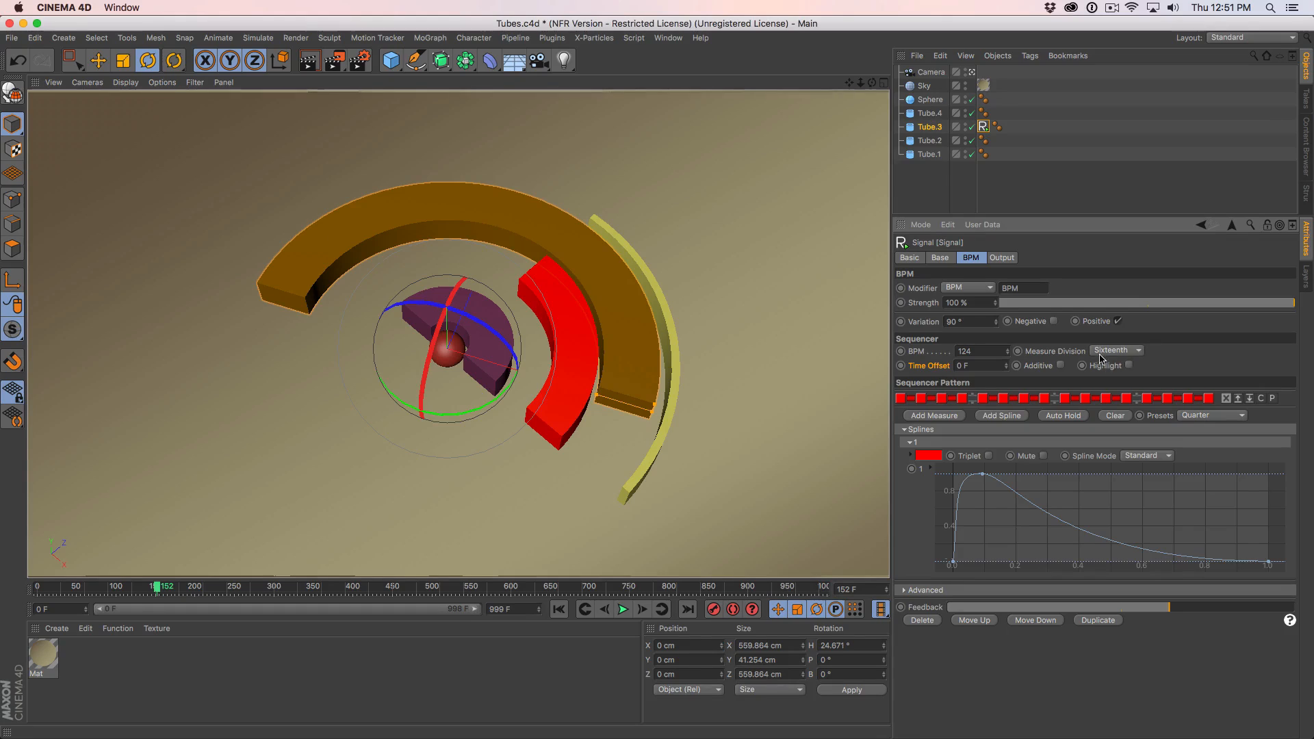
{"action": "left_click", "coordinate": [1044, 351]}
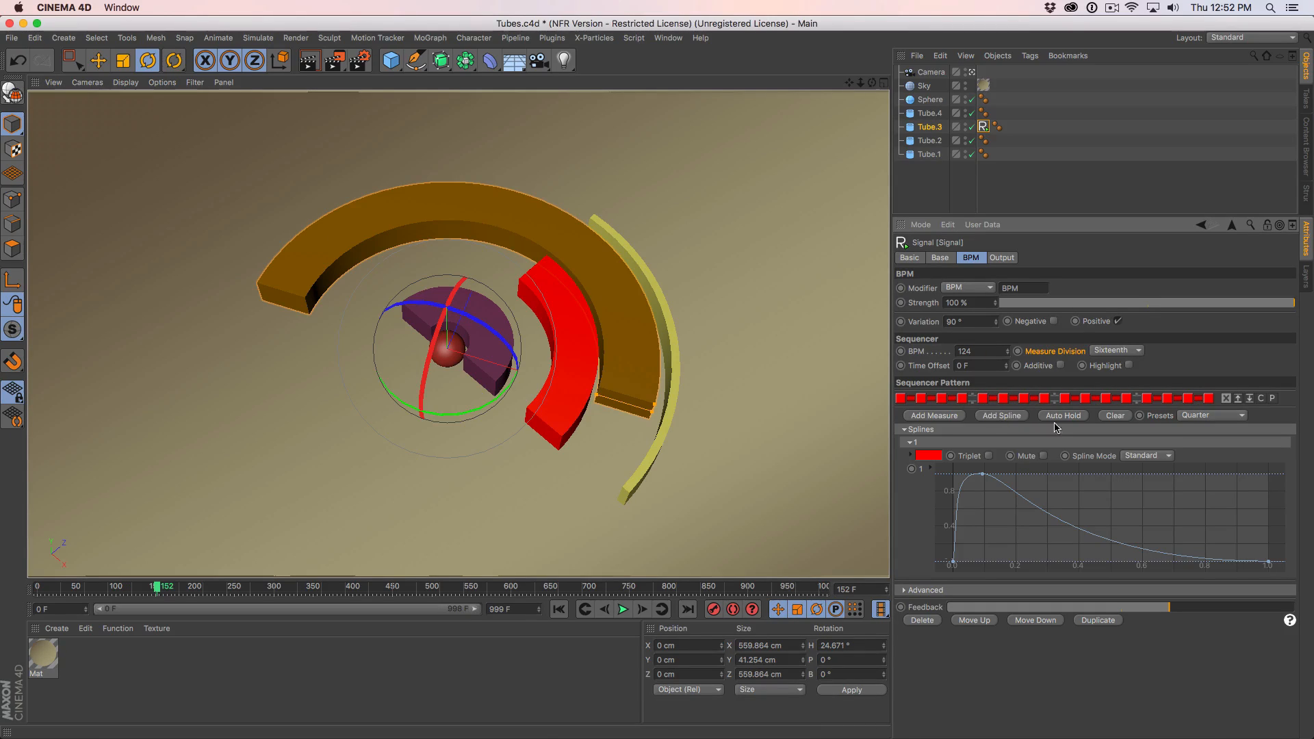
Clear the sequencer pattern, and fill the first beat's four sixteenth steps, joining them with holds.
{"action": "left_click", "coordinate": [1112, 416]}
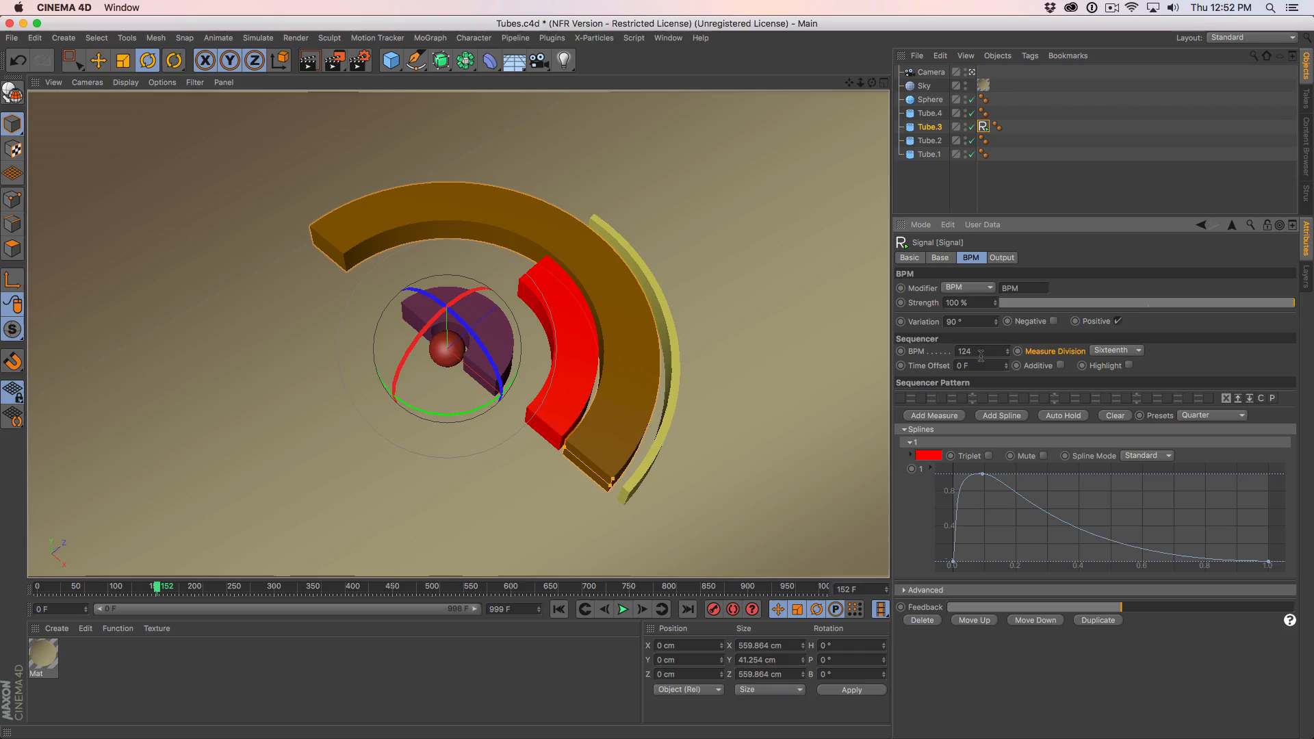
{"action": "left_click", "coordinate": [899, 398]}
{"action": "left_click", "coordinate": [920, 398]}
{"action": "left_click", "coordinate": [941, 398]}
{"action": "left_click", "coordinate": [941, 399]}
{"action": "left_click", "coordinate": [961, 399]}
{"action": "left_click", "coordinate": [941, 398]}
{"action": "left_click", "coordinate": [911, 398]}
{"action": "left_click", "coordinate": [931, 398]}
{"action": "left_click", "coordinate": [952, 399]}
Fill the second beat as two held pairs of steps, and fill the third and fourth beats.
{"action": "left_click", "coordinate": [982, 399]}
{"action": "left_click", "coordinate": [1004, 398]}
{"action": "left_click", "coordinate": [993, 398]}
{"action": "left_click", "coordinate": [1024, 398]}
{"action": "left_click", "coordinate": [1044, 398]}
{"action": "left_click", "coordinate": [1034, 398]}
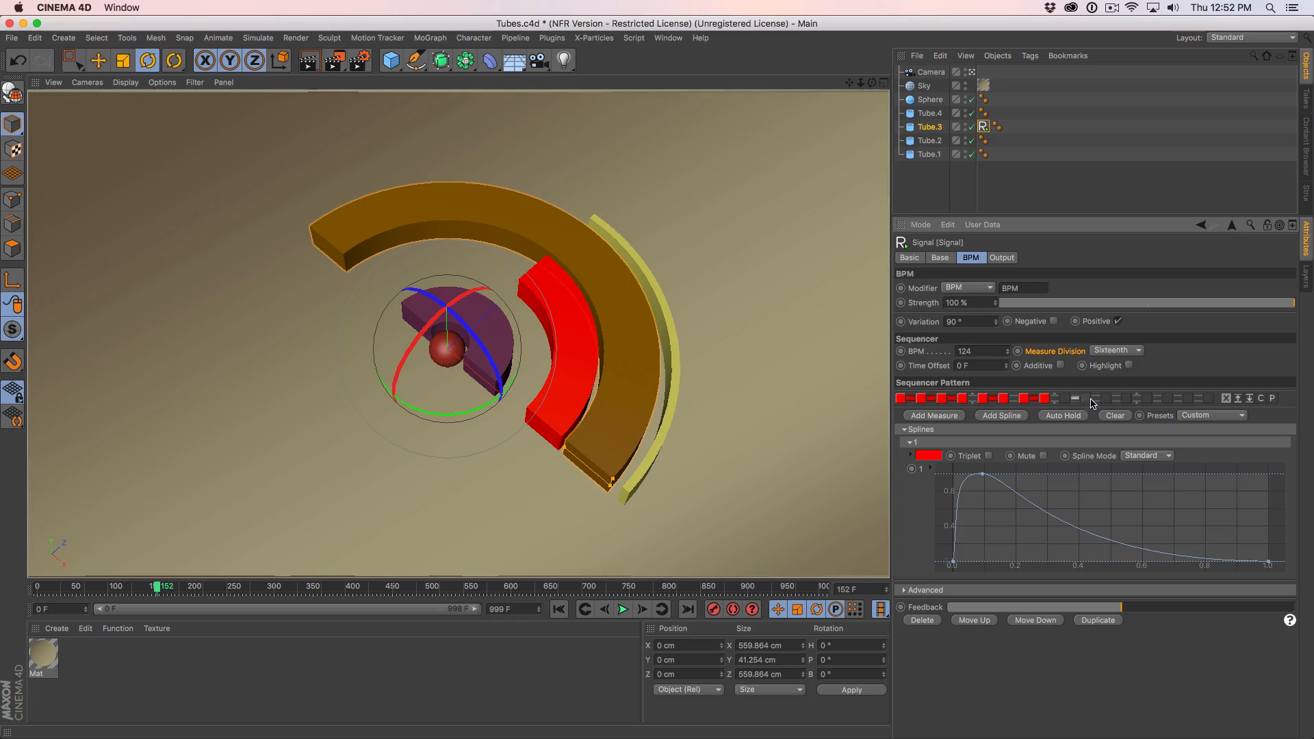
{"action": "left_click_drag", "start_coordinate": [1066, 401], "coordinate": [1210, 400]}
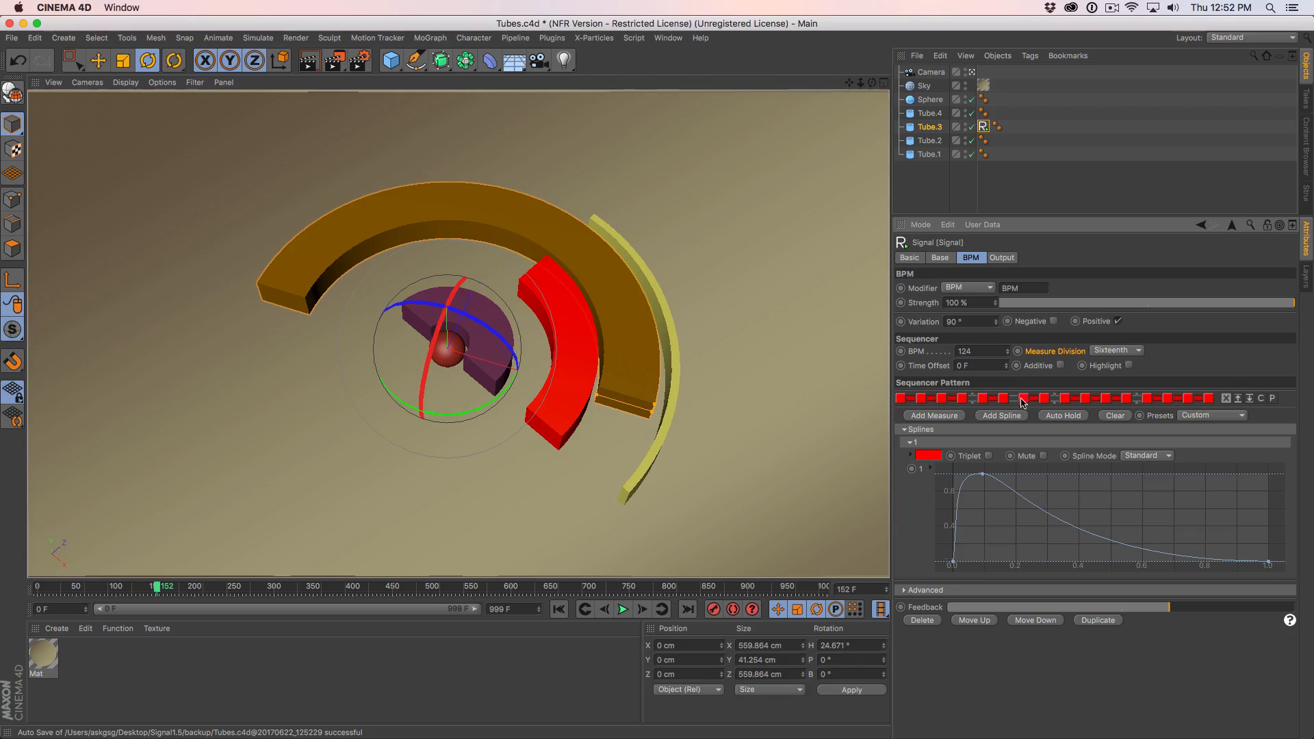
Play the scene from frame 0 with the sound unmuted to check the custom pattern, and stop the playback.
{"action": "left_click", "coordinate": [559, 609]}
{"action": "key", "text": "XF86AudioMute"}
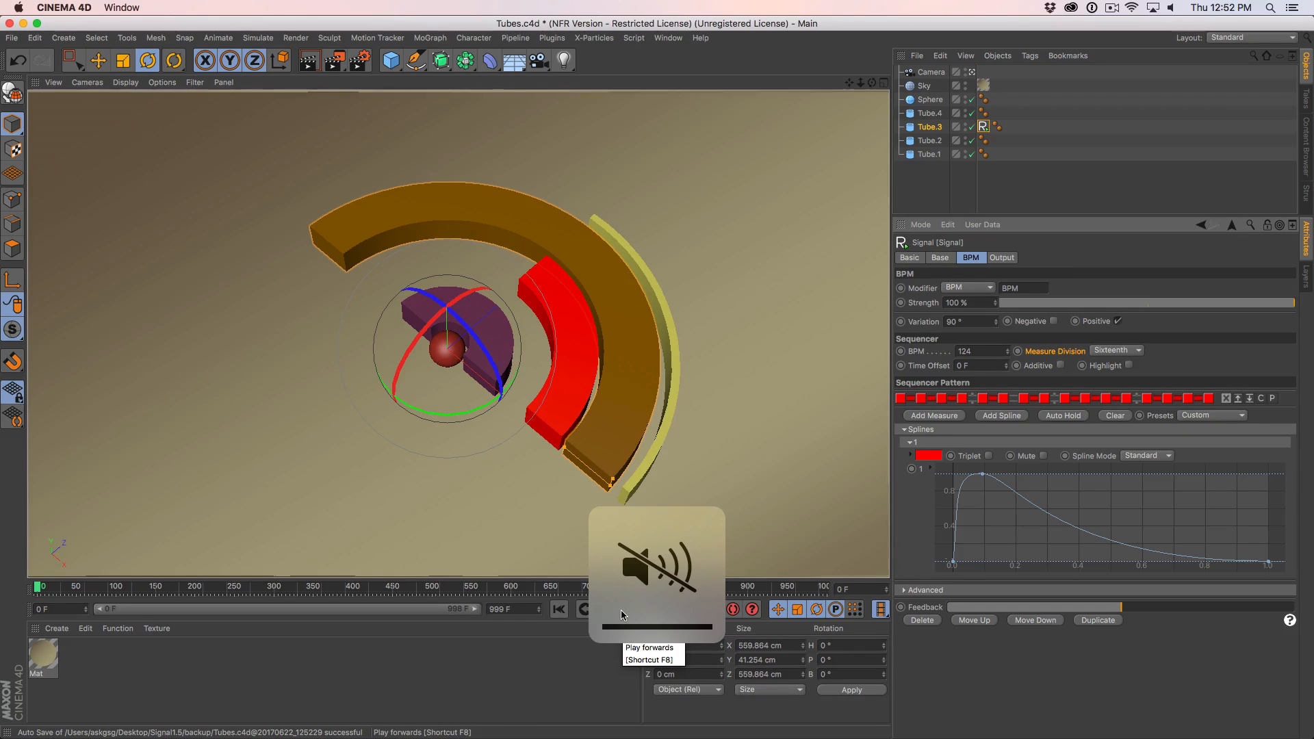
{"action": "key", "text": "XF86AudioMute"}
{"action": "left_click", "coordinate": [622, 613]}
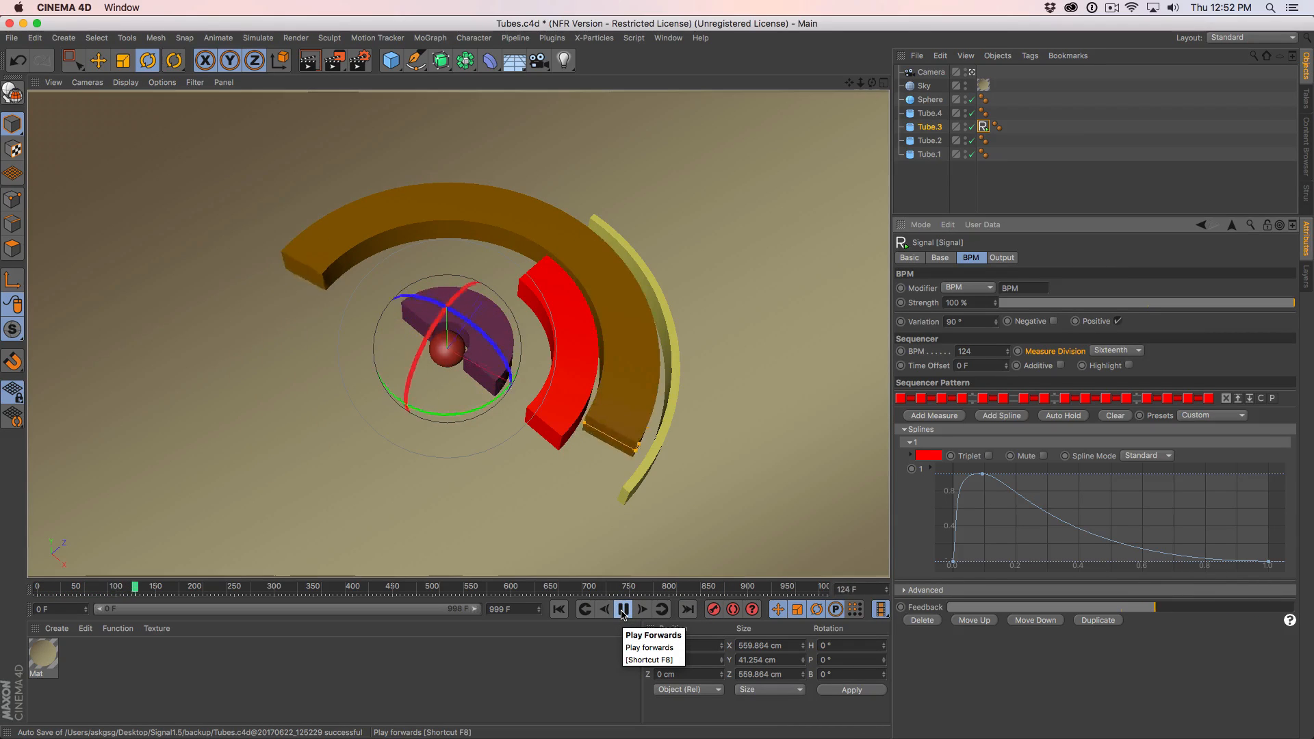
{"action": "left_click", "coordinate": [623, 613]}
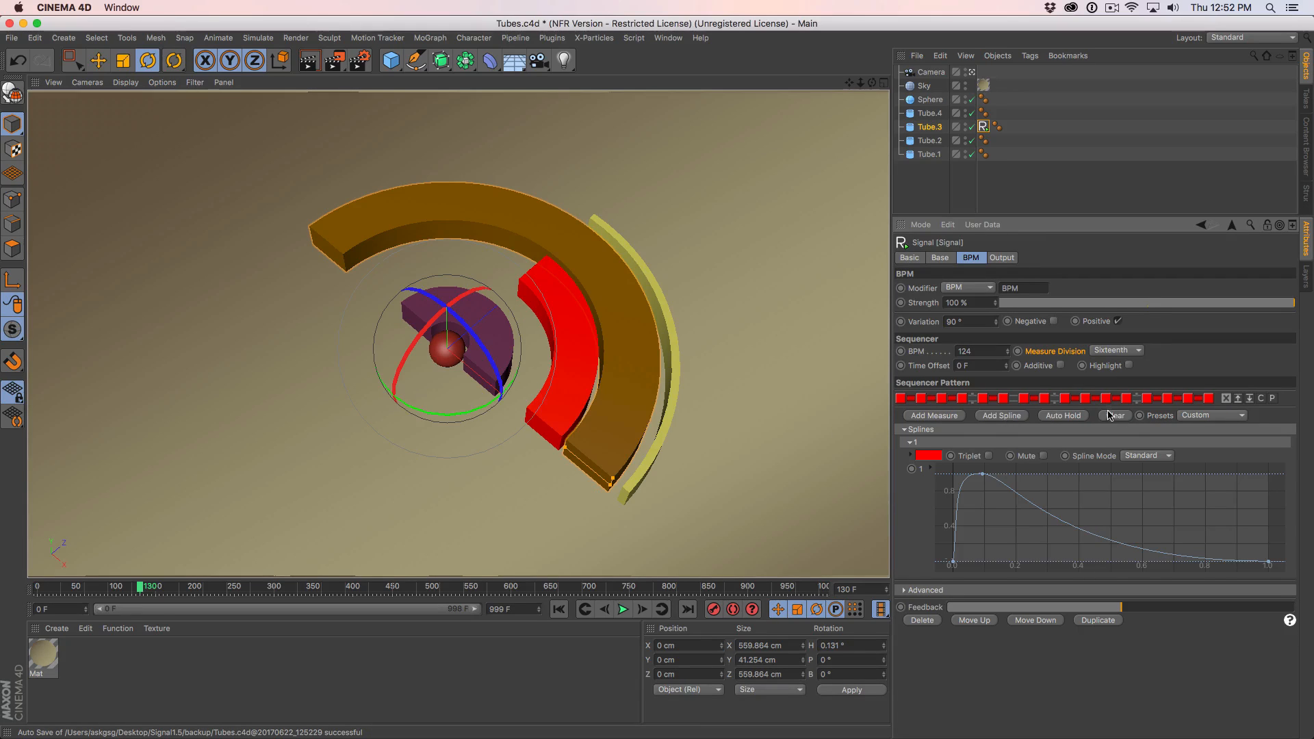
Empty the first beat of the sequencer pattern, leaving the other three beats filled.
{"action": "left_click", "coordinate": [963, 401]}
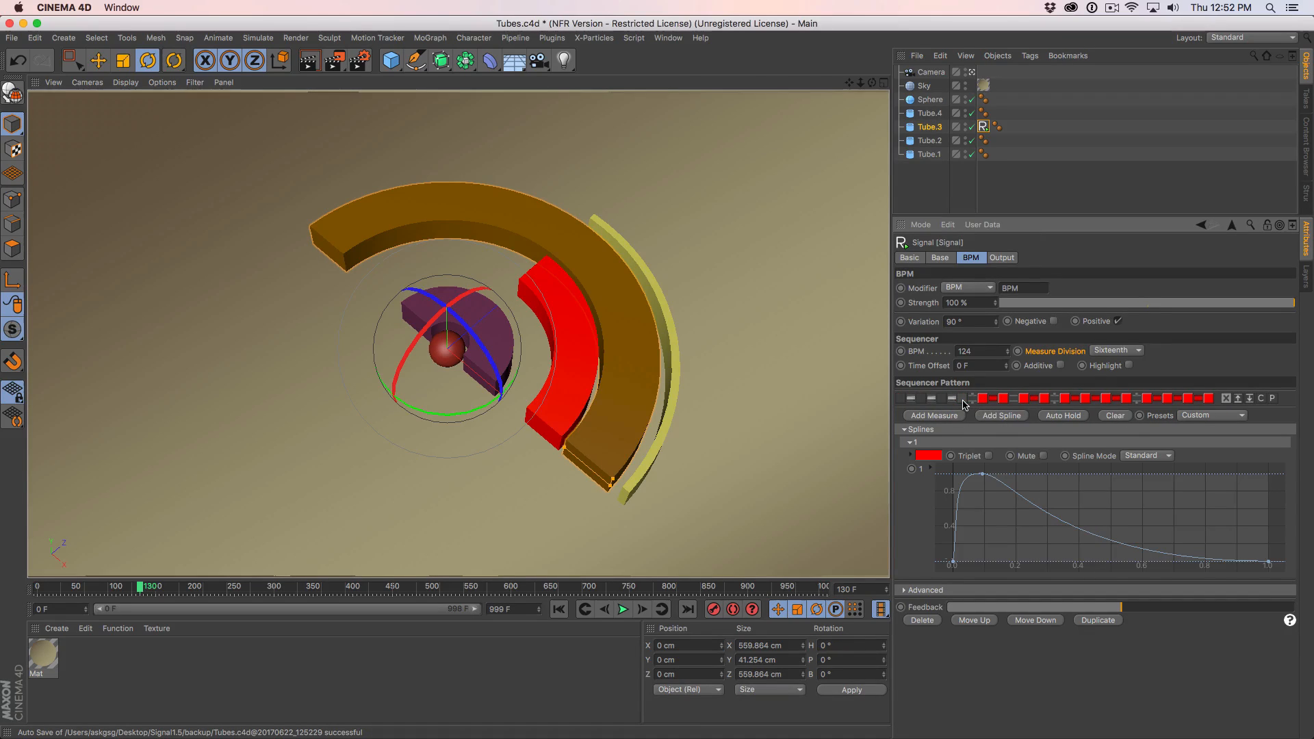
{"action": "left_click", "coordinate": [964, 401]}
{"action": "left_click", "coordinate": [964, 401]}
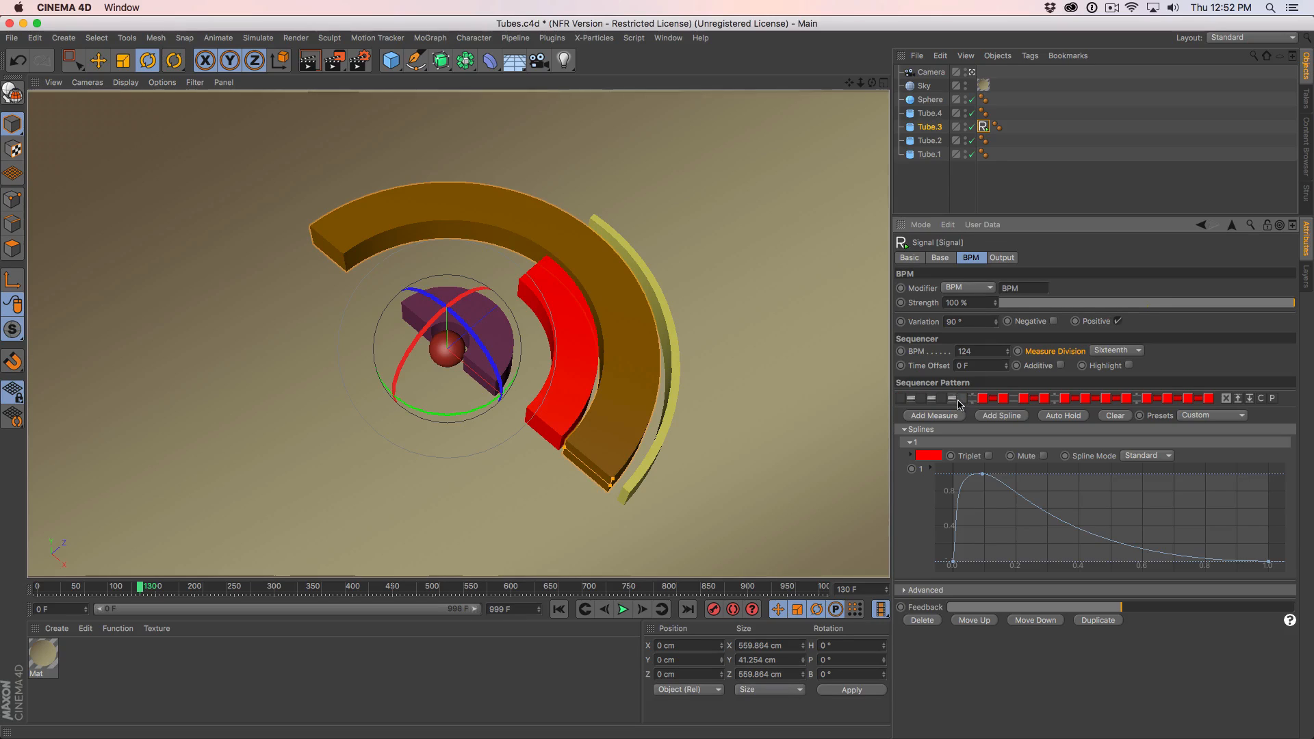
{"action": "left_click", "coordinate": [965, 401]}
{"action": "left_click", "coordinate": [965, 401]}
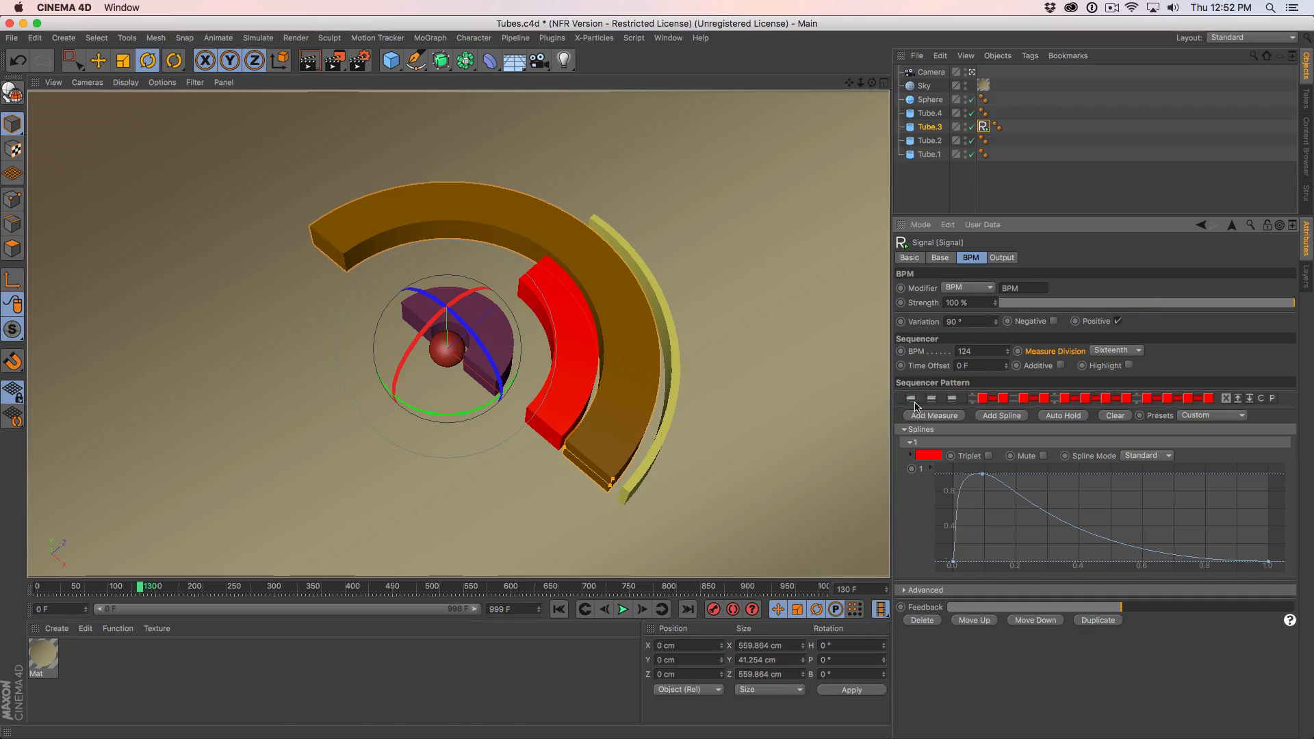
Play the animation from frame 0 to check the tube's rotation with the first beat empty, and stop it.
{"action": "left_click", "coordinate": [559, 609]}
{"action": "left_click", "coordinate": [622, 611]}
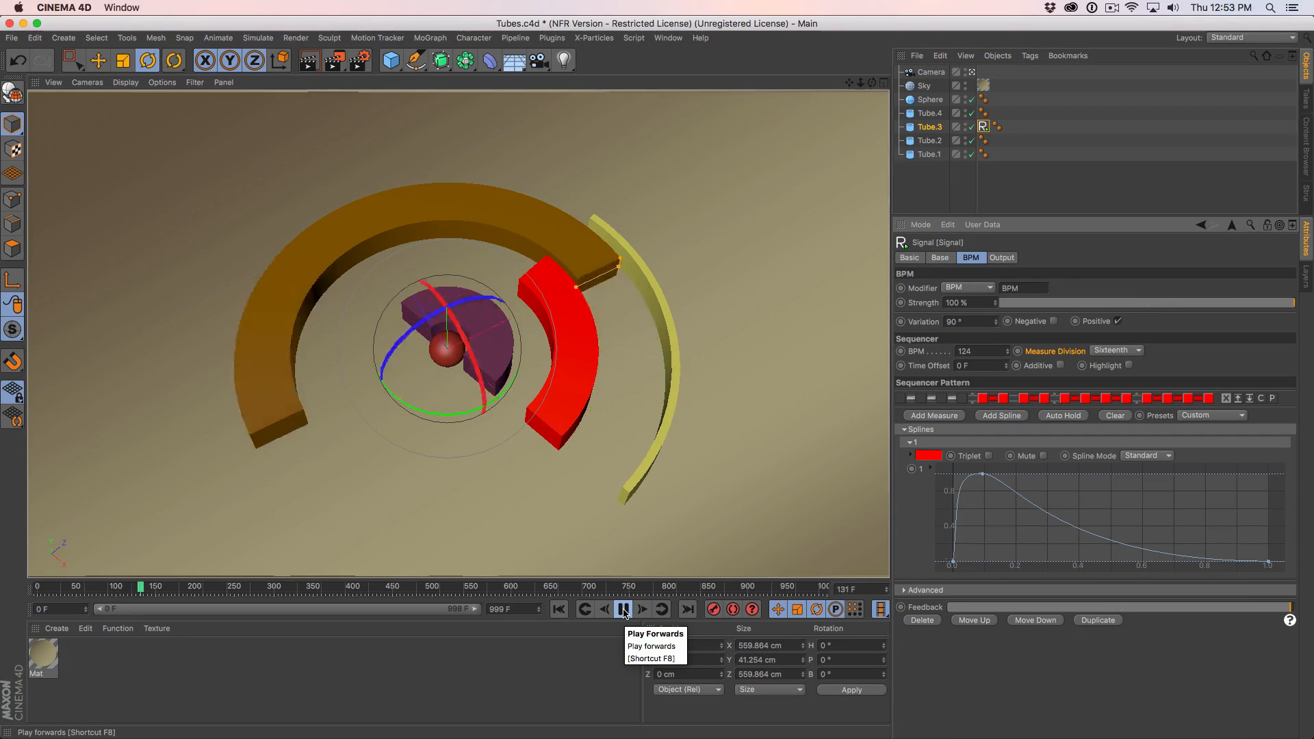
{"action": "left_click", "coordinate": [622, 610]}
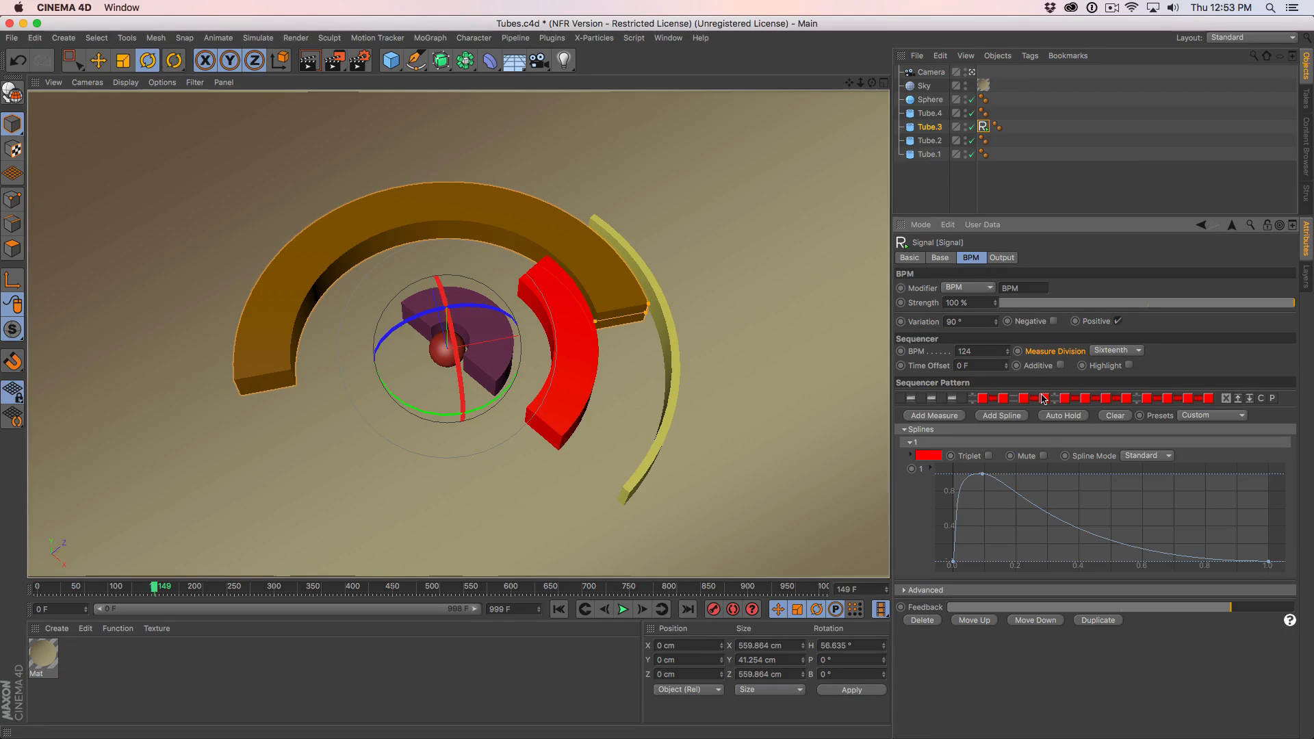
Refill the first beat of the sequencer pattern, and apply the Quarter preset.
{"action": "left_click", "coordinate": [964, 401], "text": "shift"}
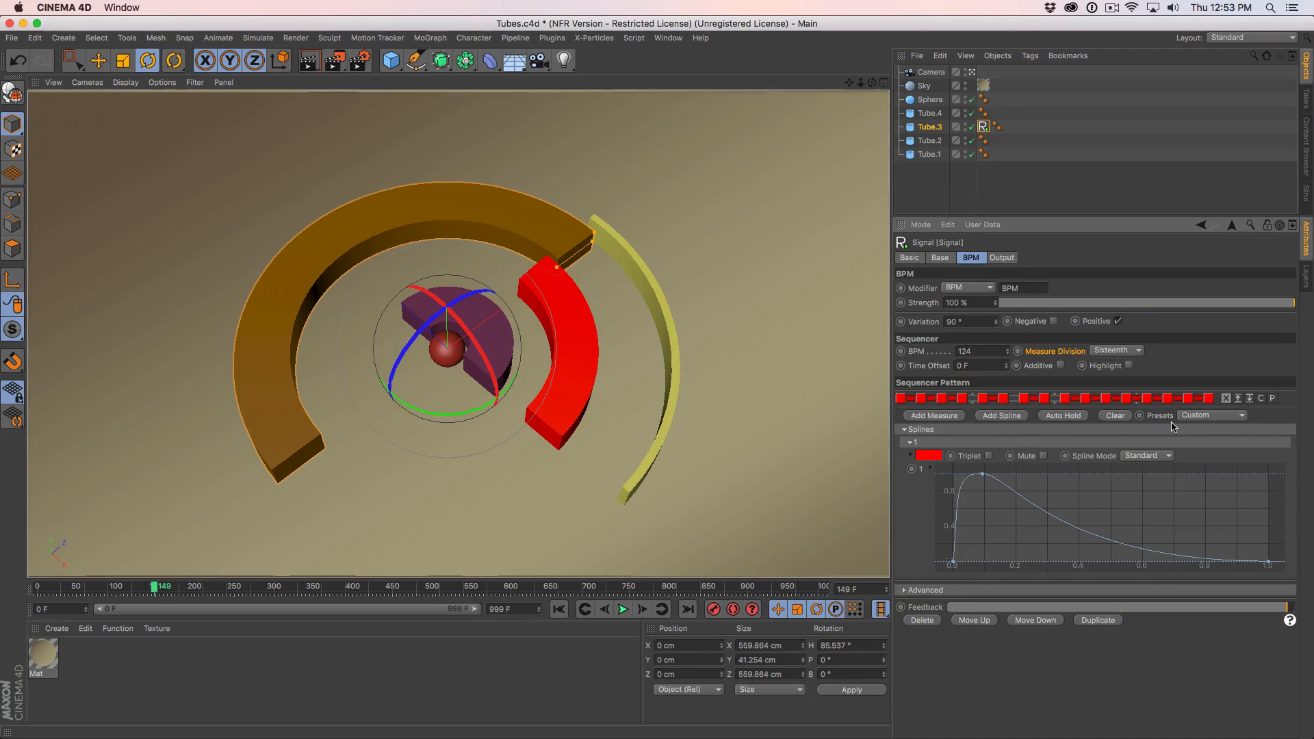
{"action": "left_click", "coordinate": [1190, 415]}
{"action": "left_click", "coordinate": [1196, 429]}
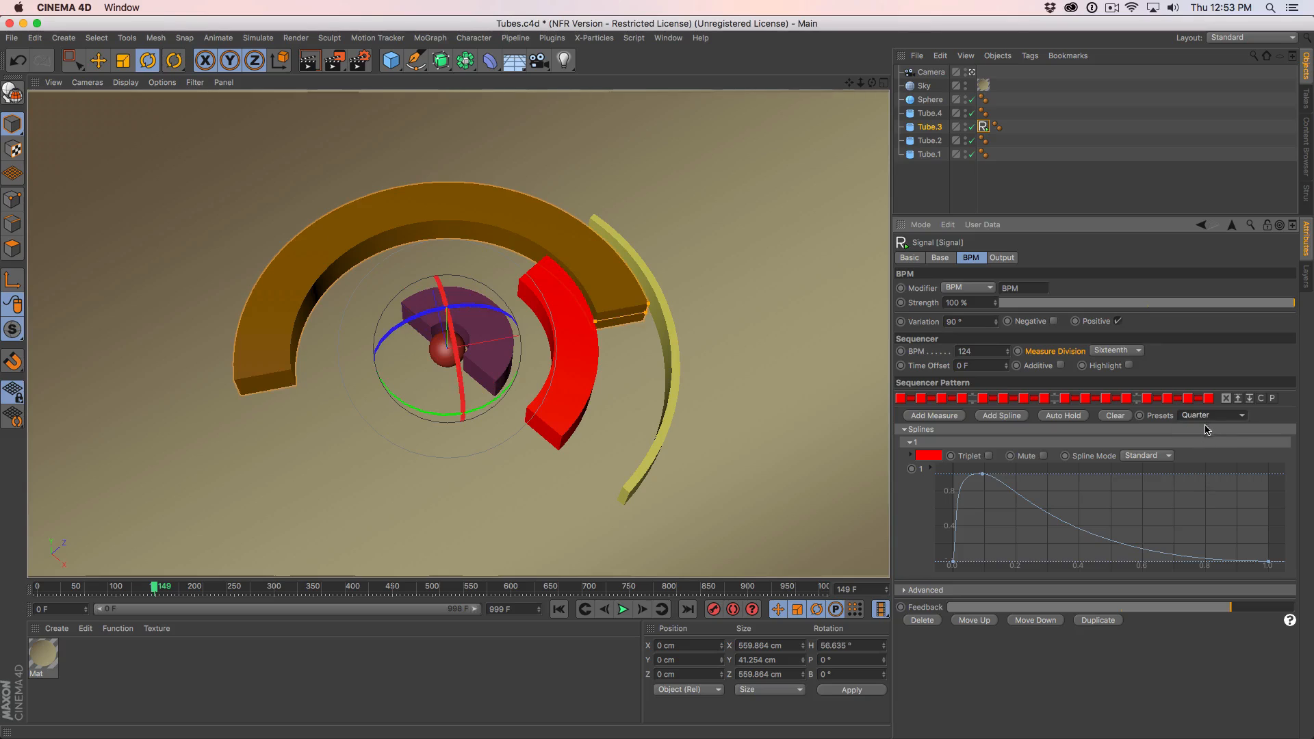
Apply the Sixteenth preset to the sequencer pattern, and play the scene from frame 0.
{"action": "left_click", "coordinate": [1207, 415]}
{"action": "left_click", "coordinate": [1206, 443]}
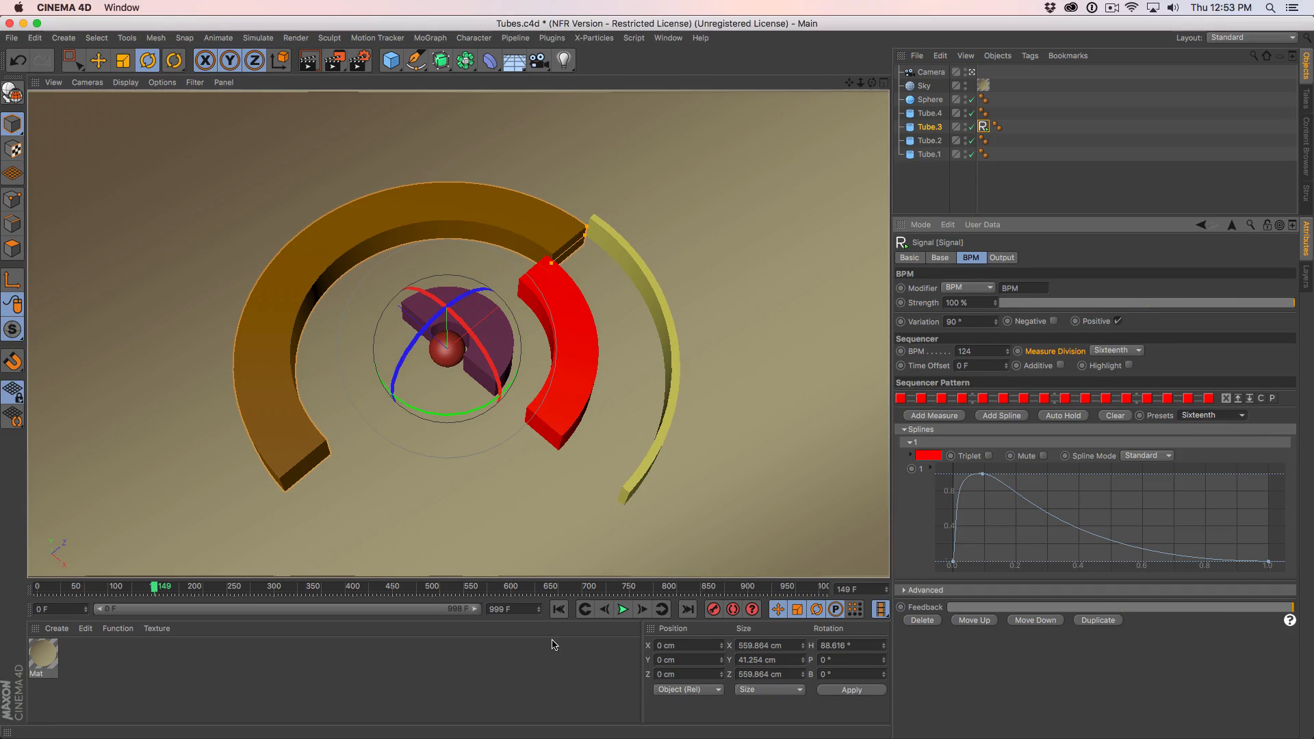
{"action": "left_click", "coordinate": [559, 609]}
{"action": "left_click", "coordinate": [623, 609]}
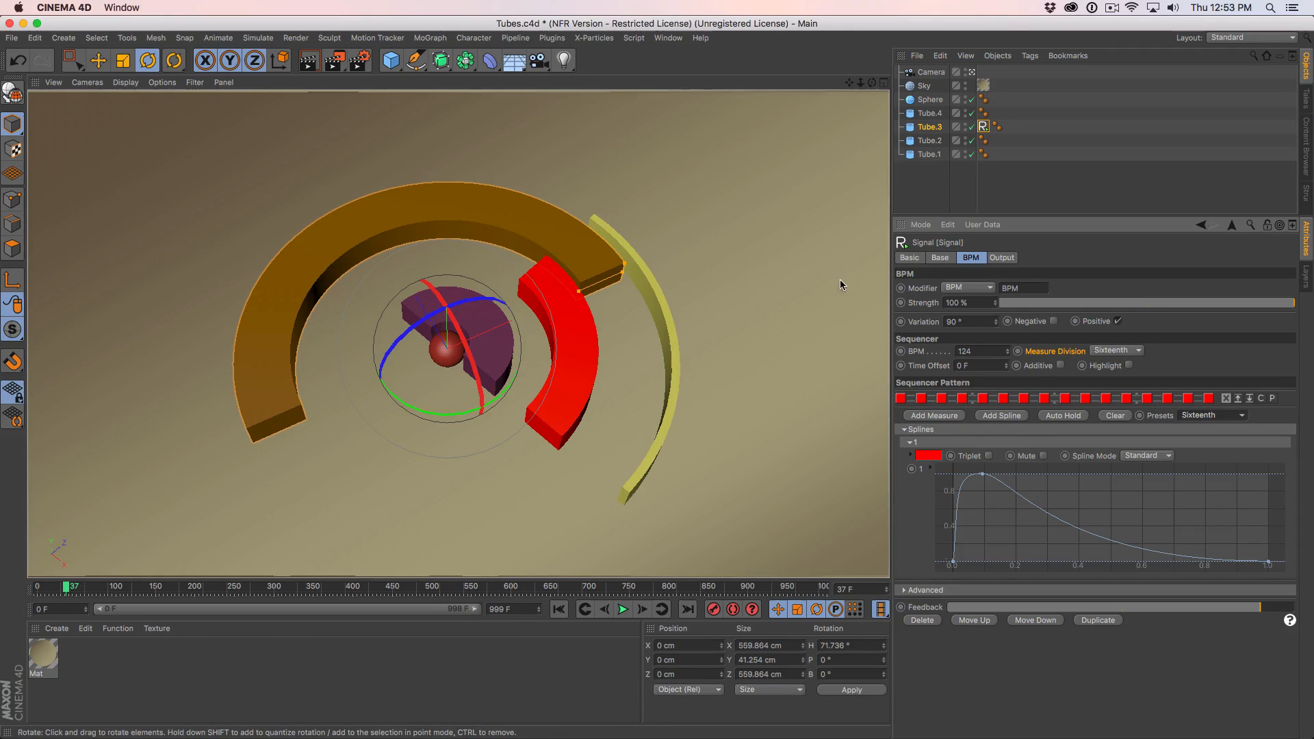
Try the Two And Four preset on the sequencer pattern, and switch it back to the Quarter preset.
{"action": "left_click", "coordinate": [1194, 416]}
{"action": "left_click", "coordinate": [1199, 460]}
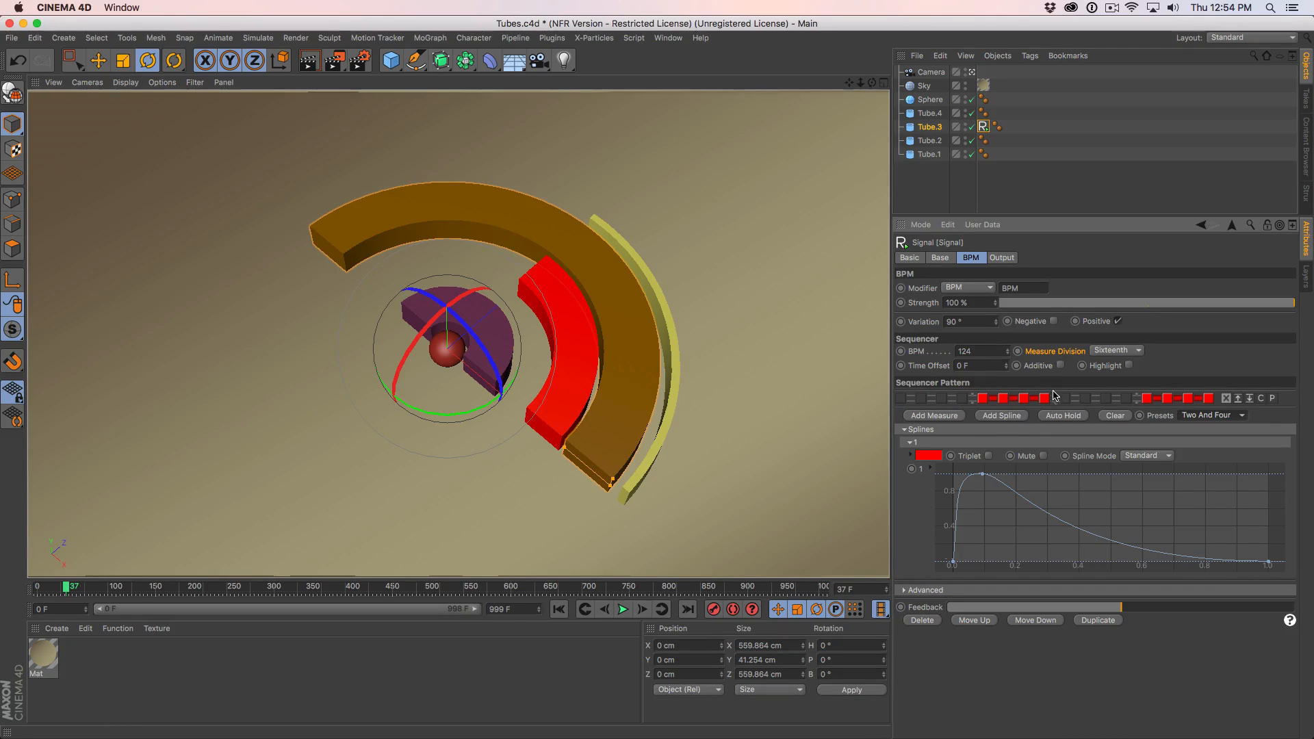
{"action": "left_click", "coordinate": [1204, 415]}
{"action": "left_click", "coordinate": [1161, 400]}
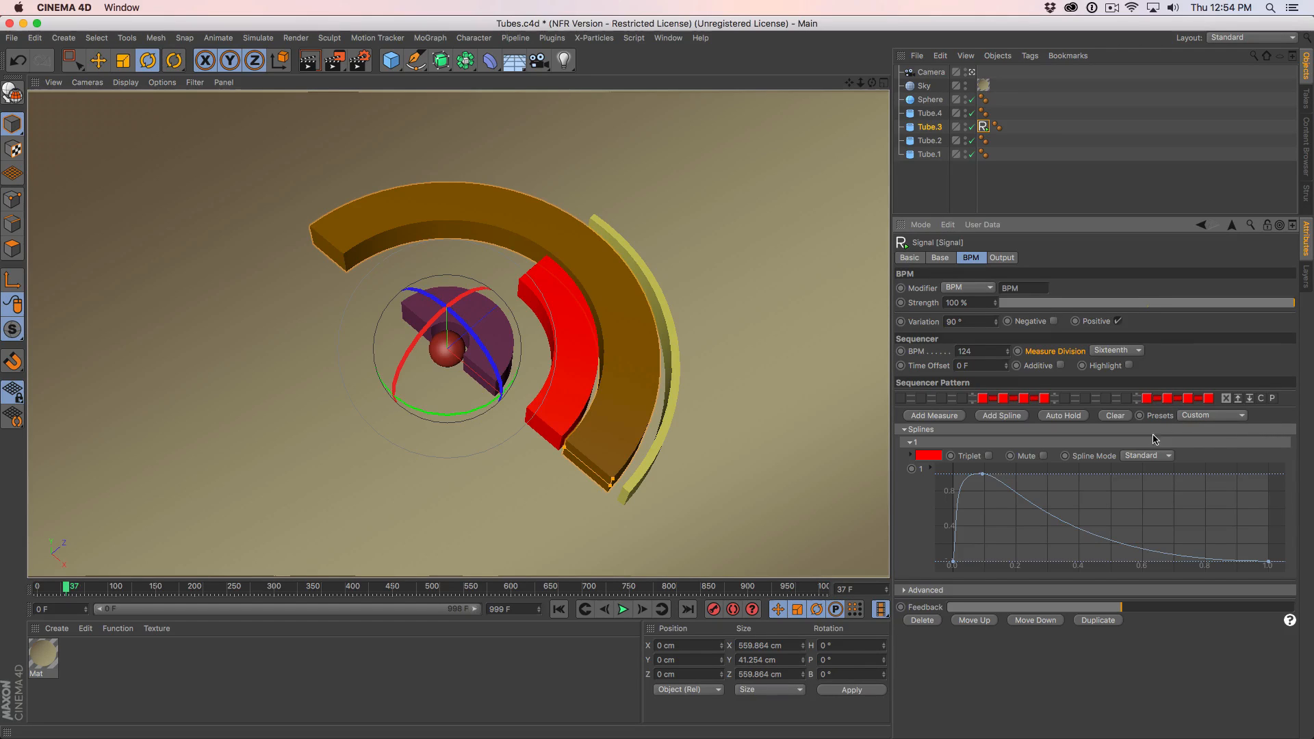
{"action": "left_click", "coordinate": [1192, 416]}
{"action": "left_click", "coordinate": [1196, 427]}
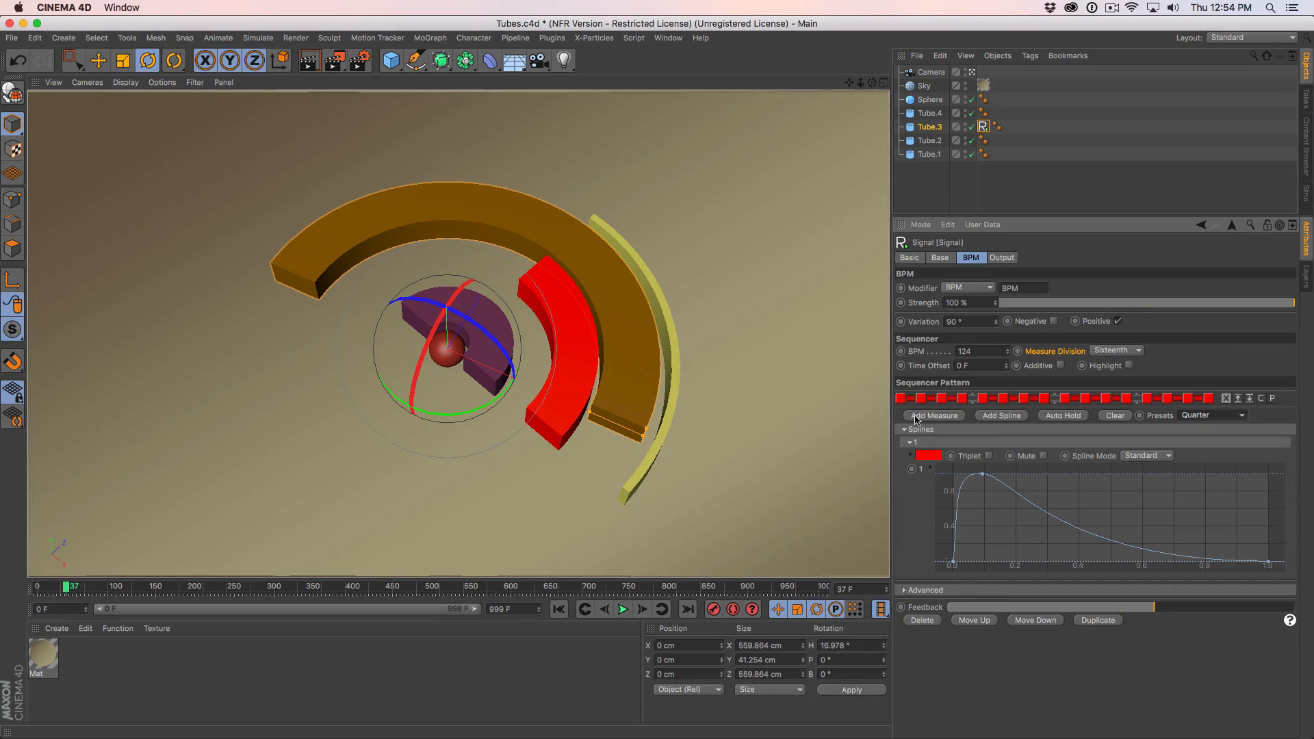
Add a second measure to the sequencer pattern, and empty its second beat.
{"action": "left_click", "coordinate": [940, 416]}
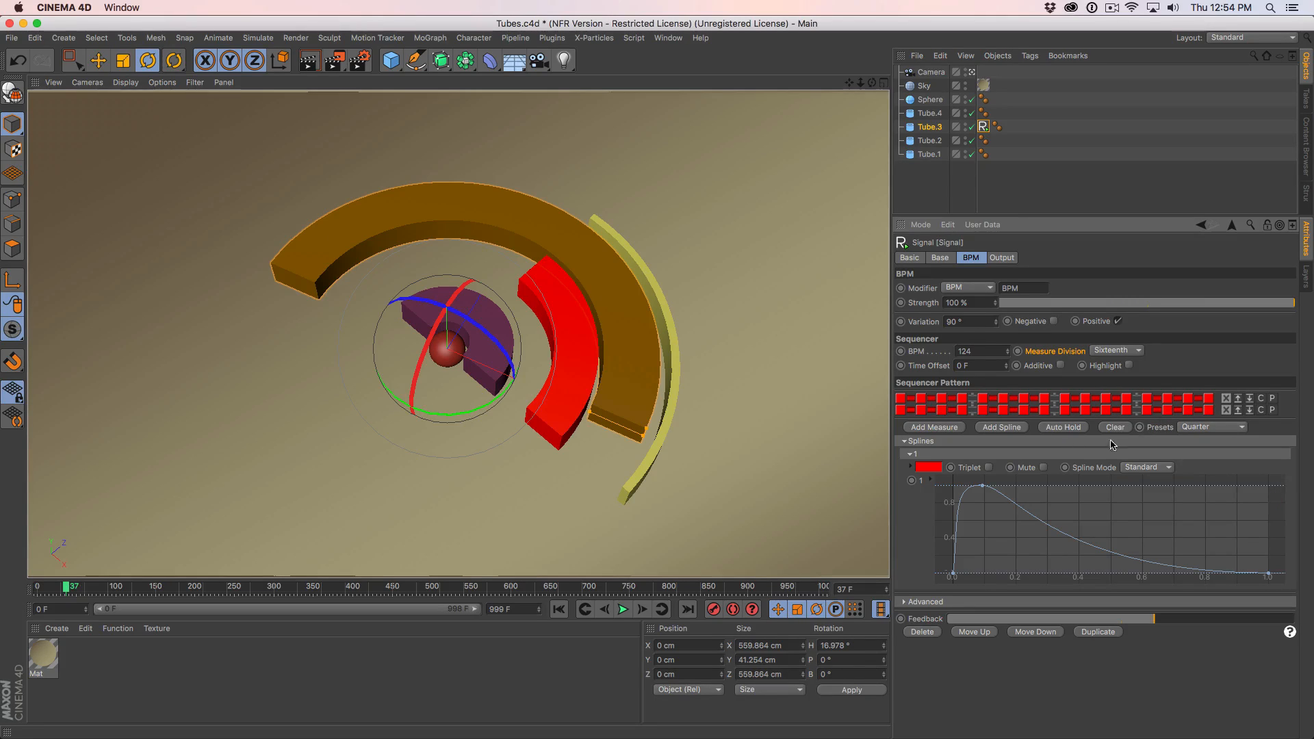
{"action": "left_click", "coordinate": [1092, 412]}
{"action": "left_click", "coordinate": [1024, 411]}
Add a third measure with only its first beat filled, and empty the first measure's third and fourth beats.
{"action": "left_click", "coordinate": [936, 427]}
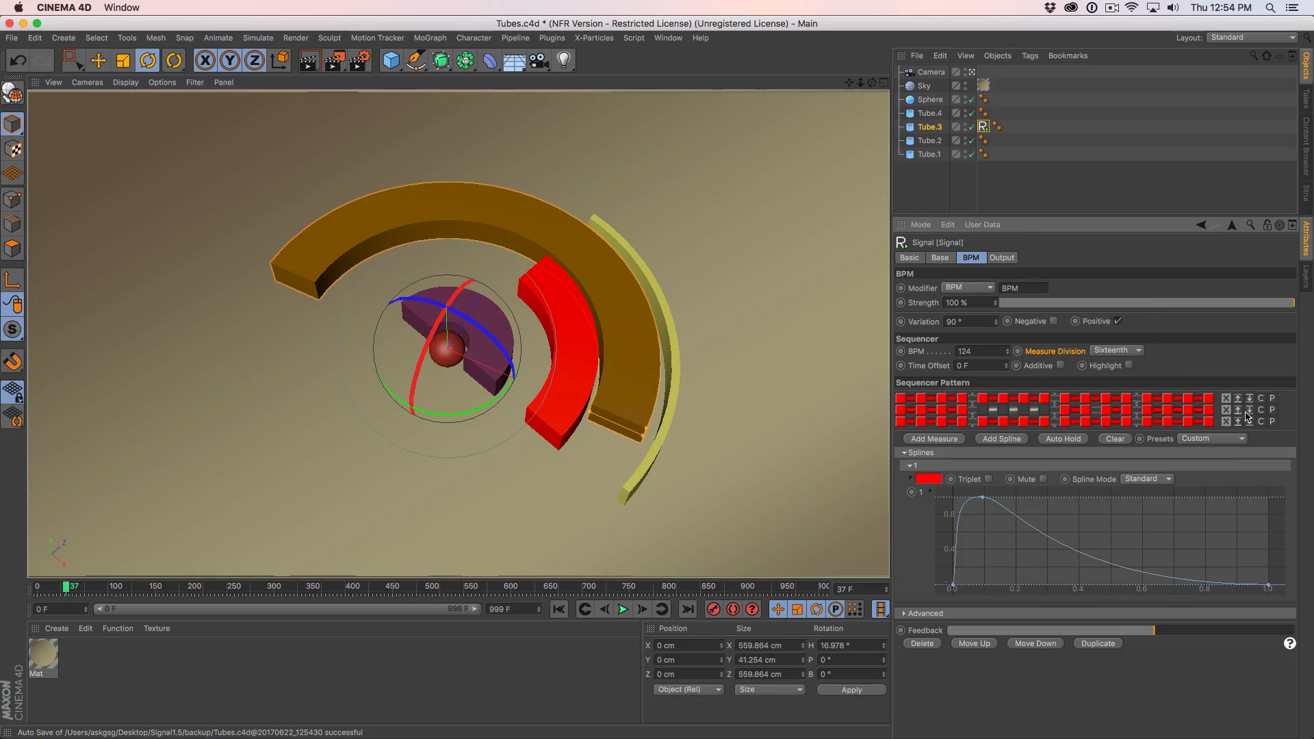
{"action": "left_click", "coordinate": [1103, 423], "text": "shift"}
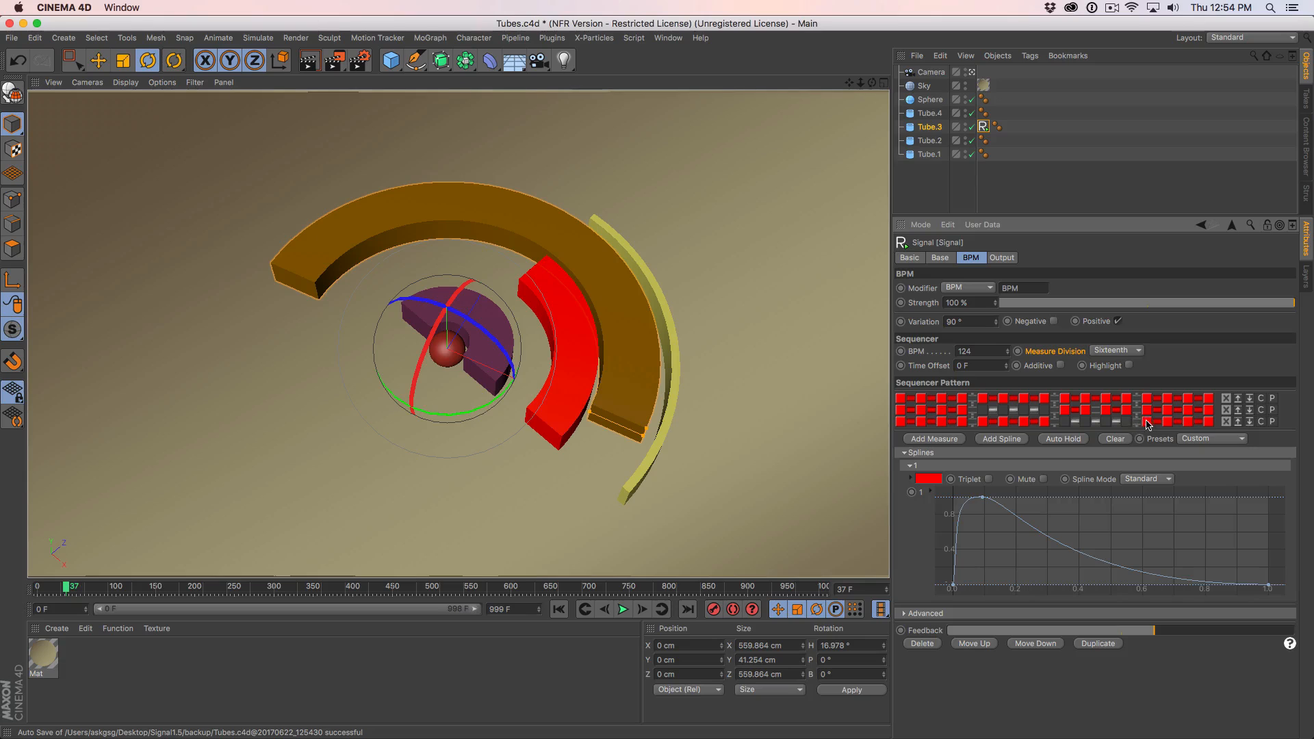
{"action": "left_click", "coordinate": [1144, 422], "text": "shift"}
{"action": "left_click", "coordinate": [1144, 399], "text": "shift"}
{"action": "left_click", "coordinate": [1125, 399], "text": "shift"}
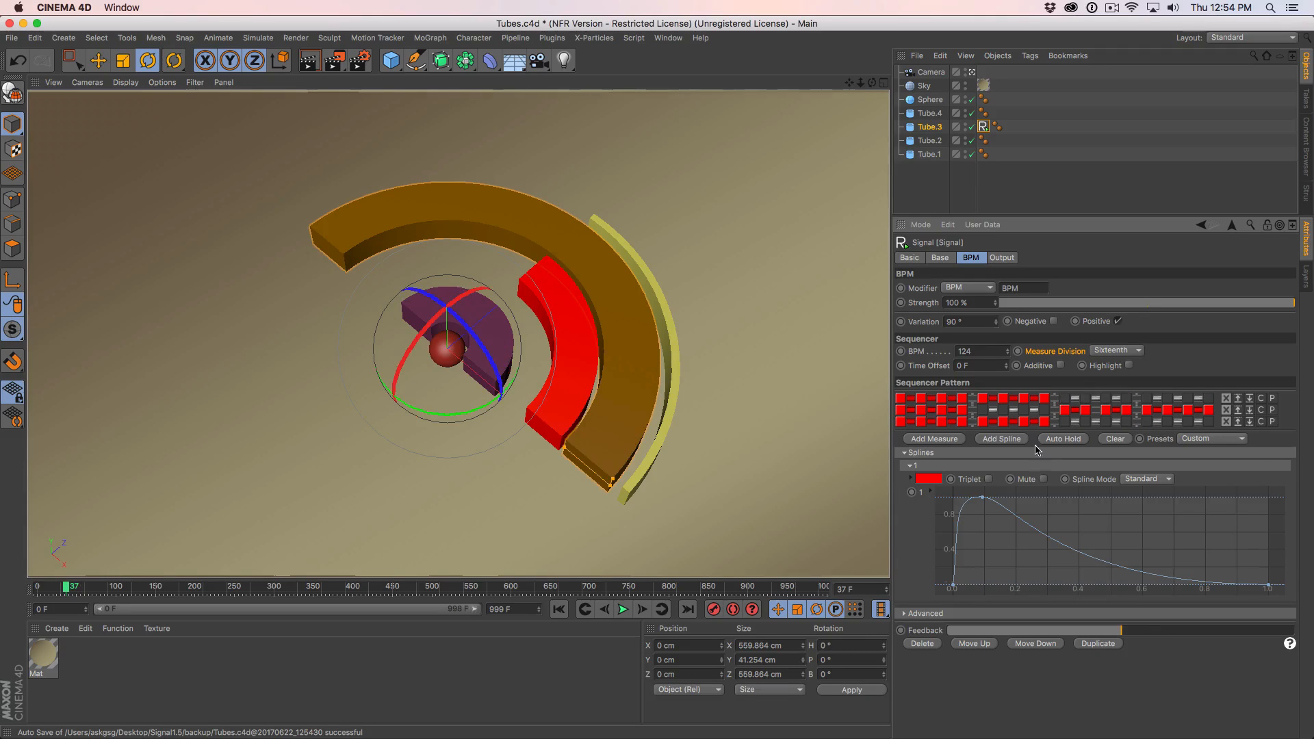
{"action": "left_click", "coordinate": [1022, 423], "text": "shift"}
Paste the copied second measure into a newly added fourth measure, and delete that fourth measure.
{"action": "left_click", "coordinate": [961, 440]}
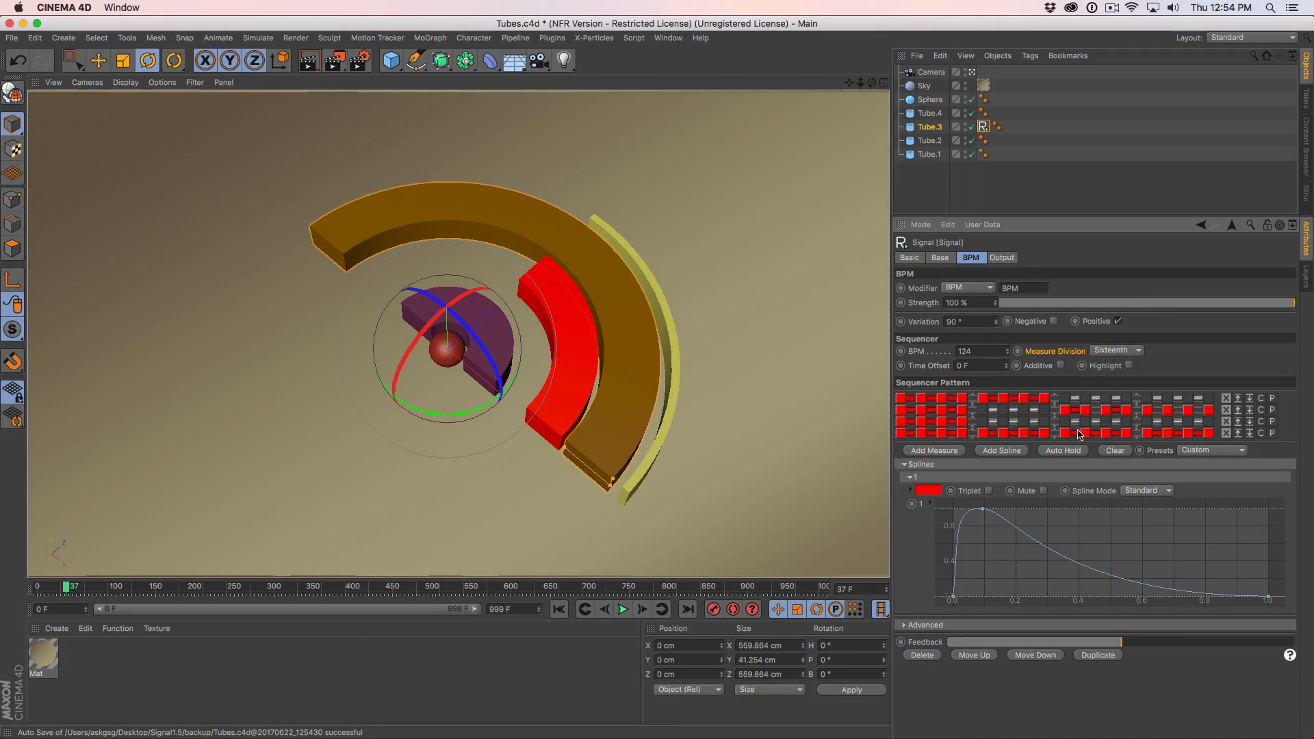
{"action": "left_click", "coordinate": [1273, 434]}
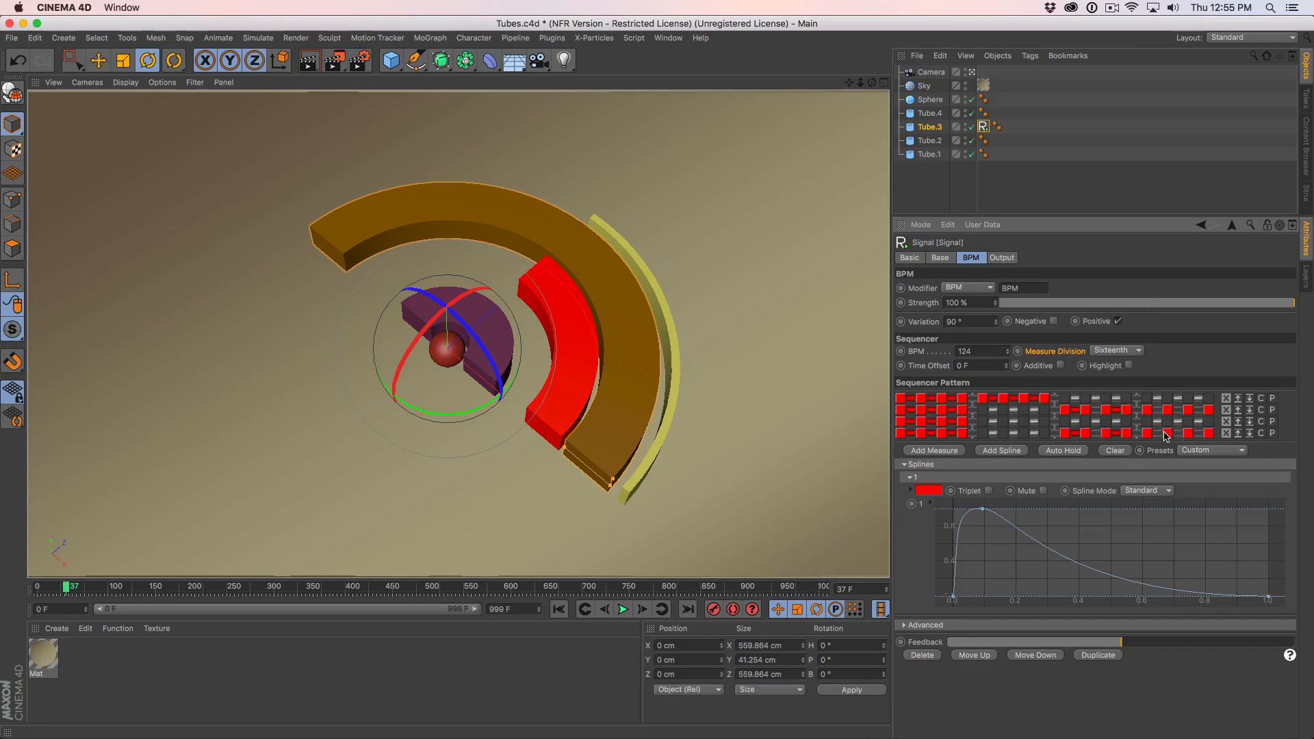
{"action": "left_click", "coordinate": [1225, 434]}
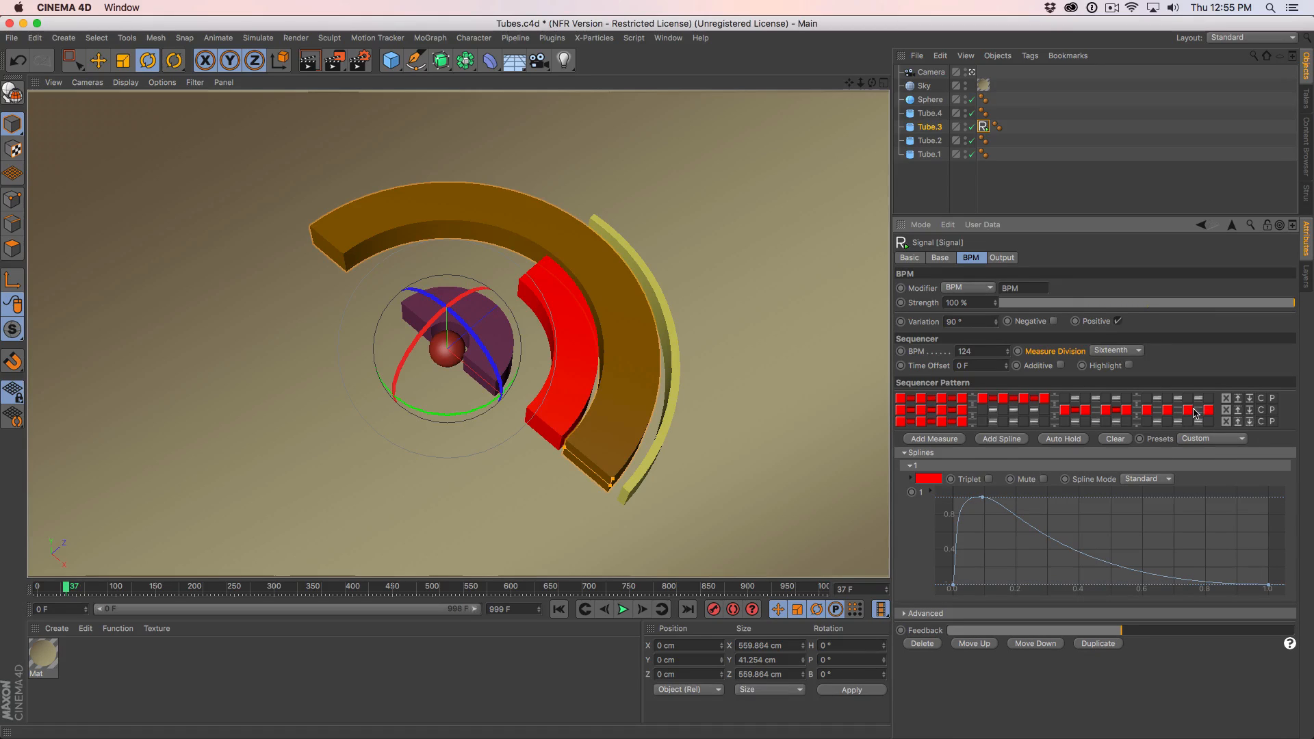
Move the second measure down and remove it, and refill the fourth beat of both remaining measures.
{"action": "left_click", "coordinate": [1249, 411]}
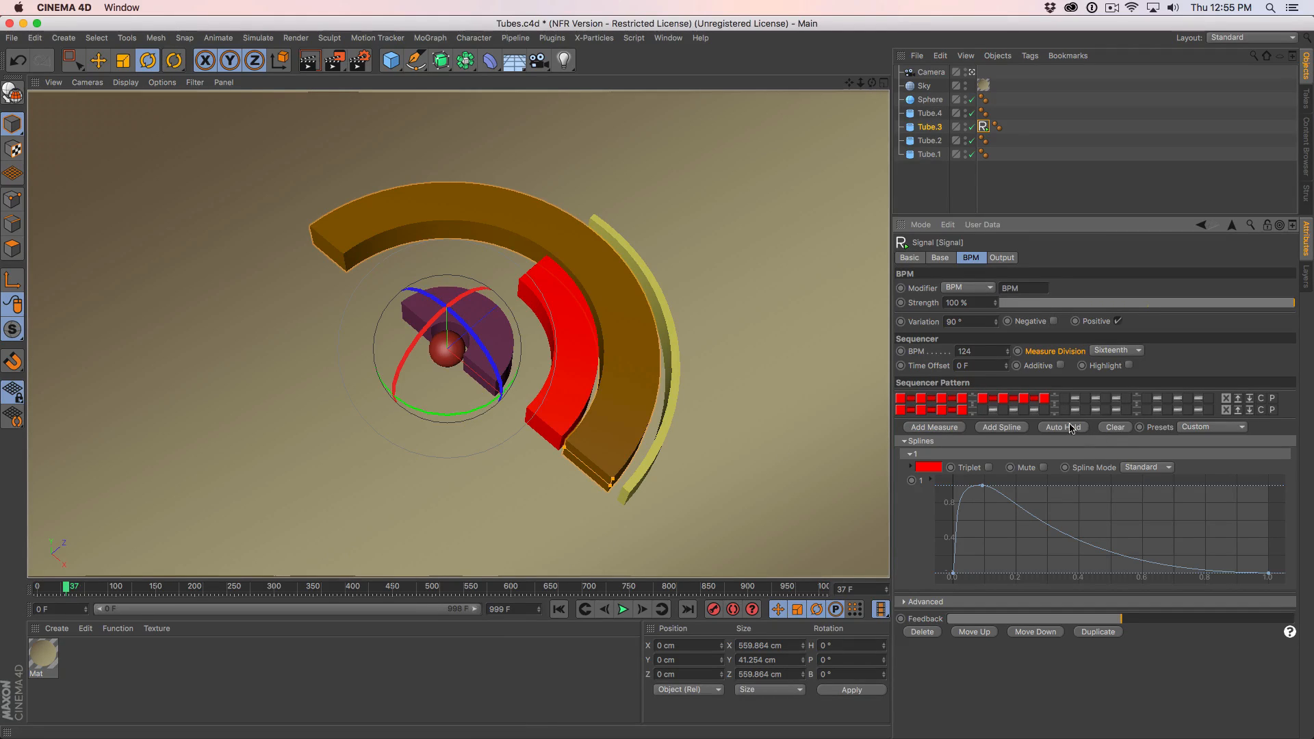
{"action": "left_click", "coordinate": [1144, 398], "text": "shift"}
{"action": "left_click", "coordinate": [1147, 411], "text": "shift"}
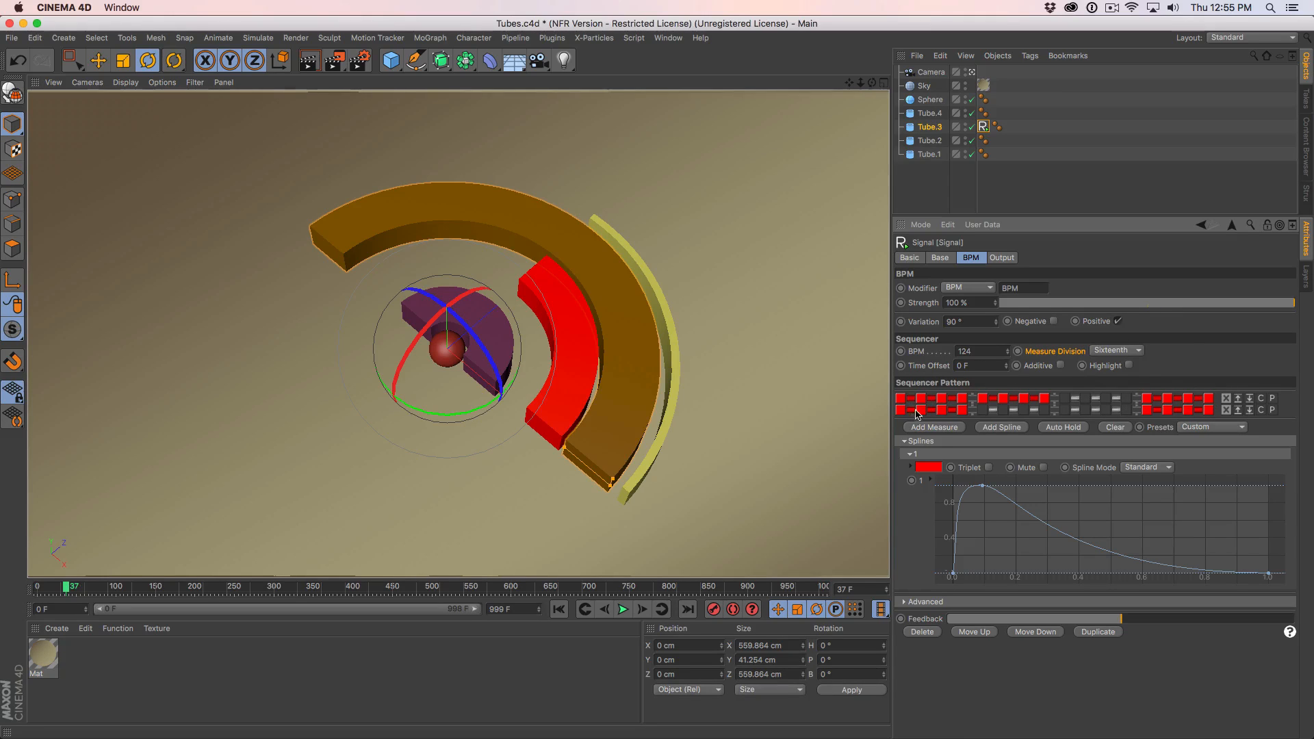
Add four measures to the sequencer pattern, and delete three of them.
{"action": "left_click", "coordinate": [937, 428]}
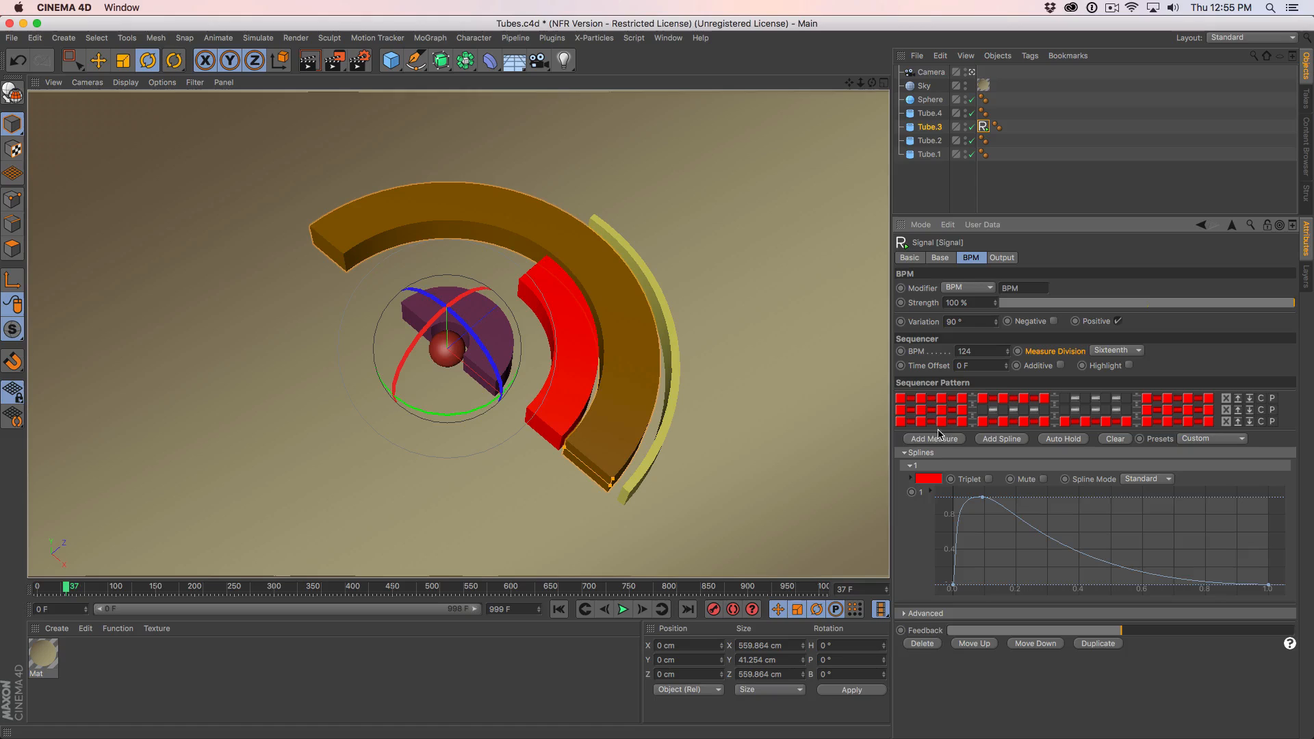
{"action": "left_click", "coordinate": [938, 433]}
{"action": "left_click", "coordinate": [945, 451]}
{"action": "left_click", "coordinate": [947, 463]}
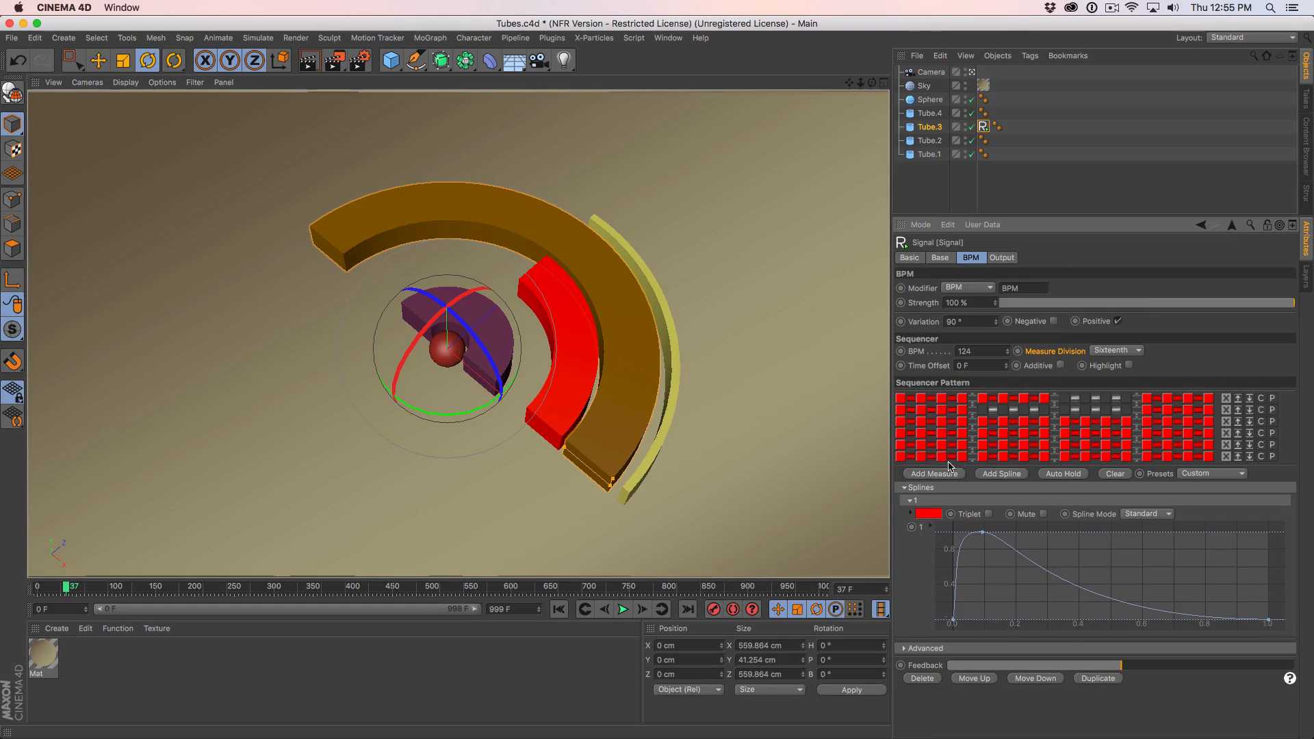
{"action": "left_click", "coordinate": [1226, 434]}
{"action": "left_click", "coordinate": [1227, 434]}
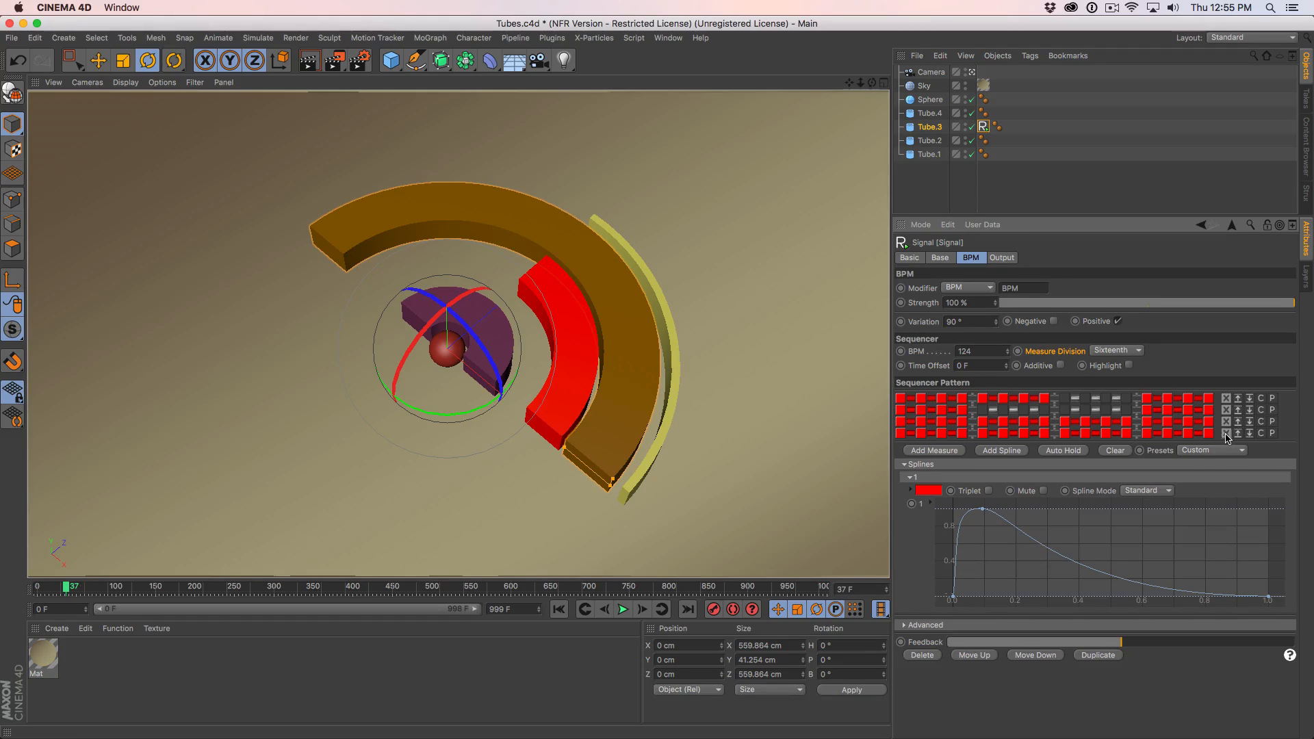
{"action": "left_click", "coordinate": [1226, 434]}
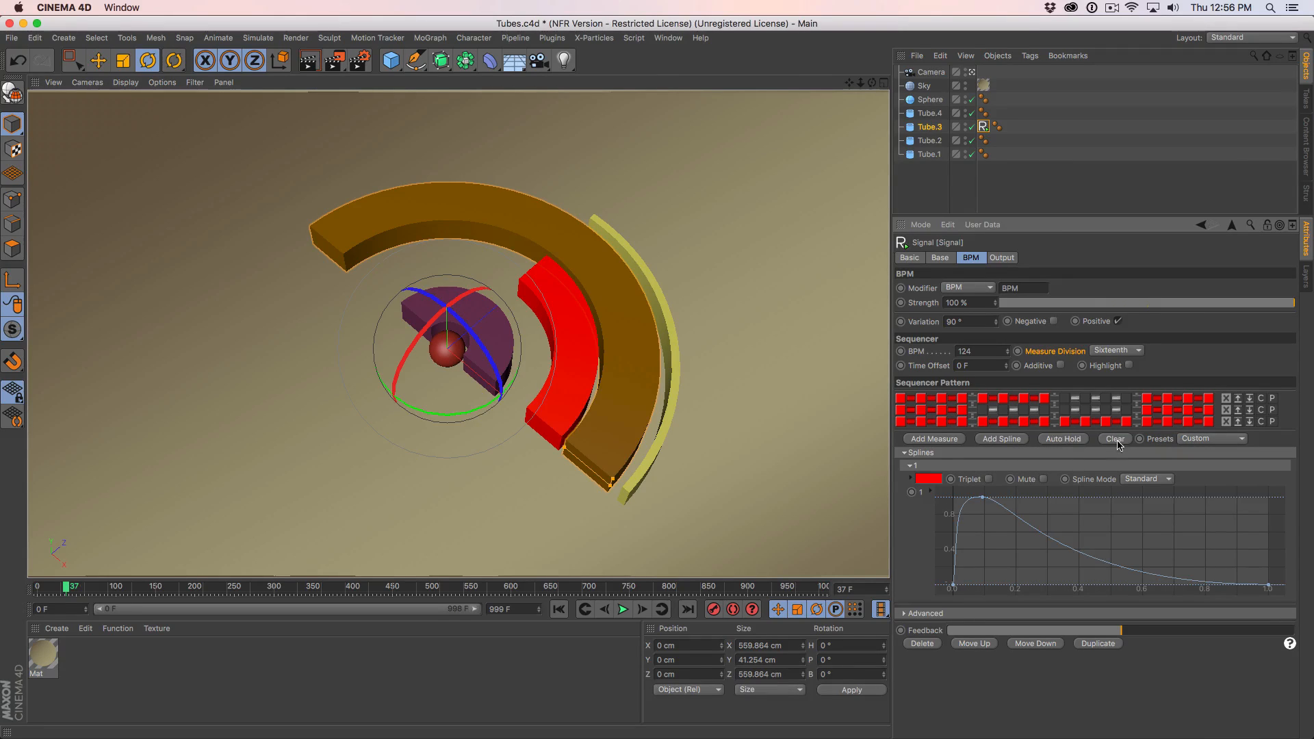
Add a second spline to the sequencer.
{"action": "left_click", "coordinate": [994, 440]}
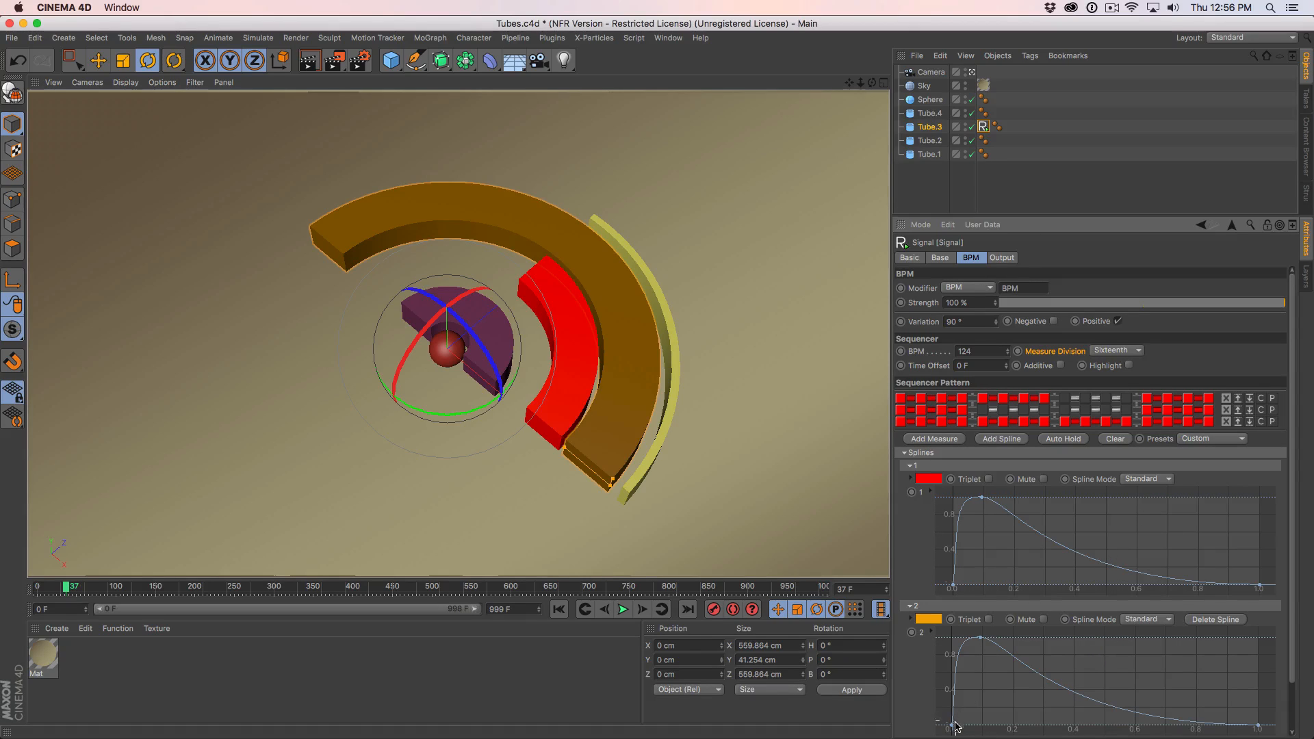
Try a custom peak position and the Slam, Slope and Drop modes on the second spline.
{"action": "left_click", "coordinate": [981, 637]}
{"action": "left_click_drag", "start_coordinate": [986, 639], "coordinate": [1025, 638]}
{"action": "left_click", "coordinate": [1143, 620]}
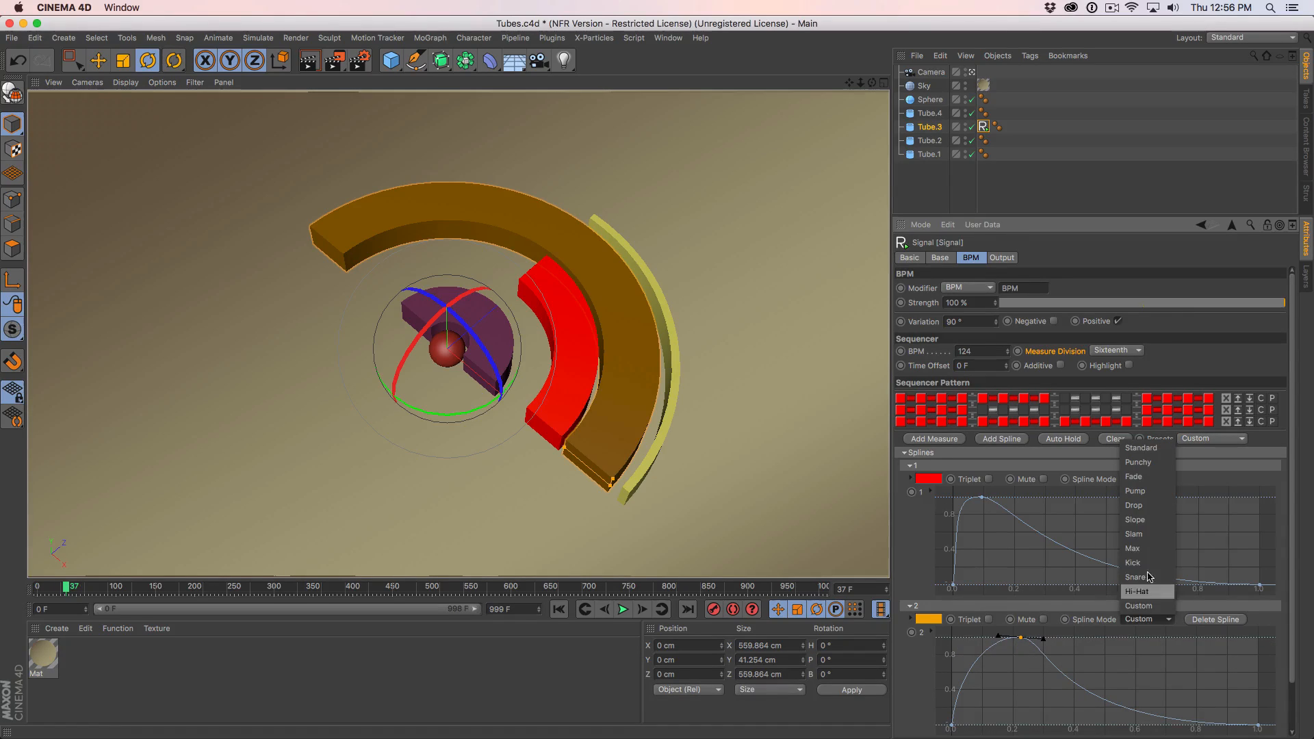
{"action": "left_click", "coordinate": [1144, 535]}
{"action": "left_click", "coordinate": [1137, 619]}
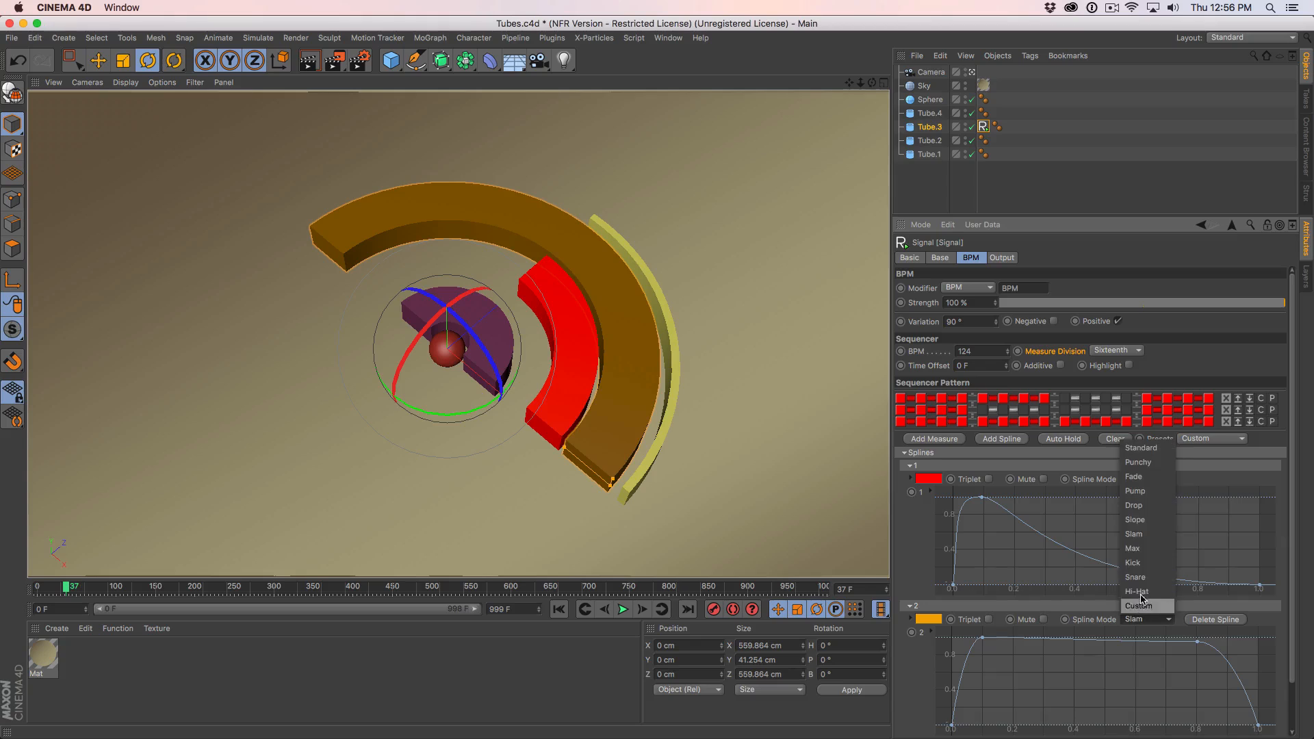
{"action": "left_click", "coordinate": [1136, 519]}
{"action": "left_click", "coordinate": [1141, 619]}
{"action": "left_click", "coordinate": [1141, 506]}
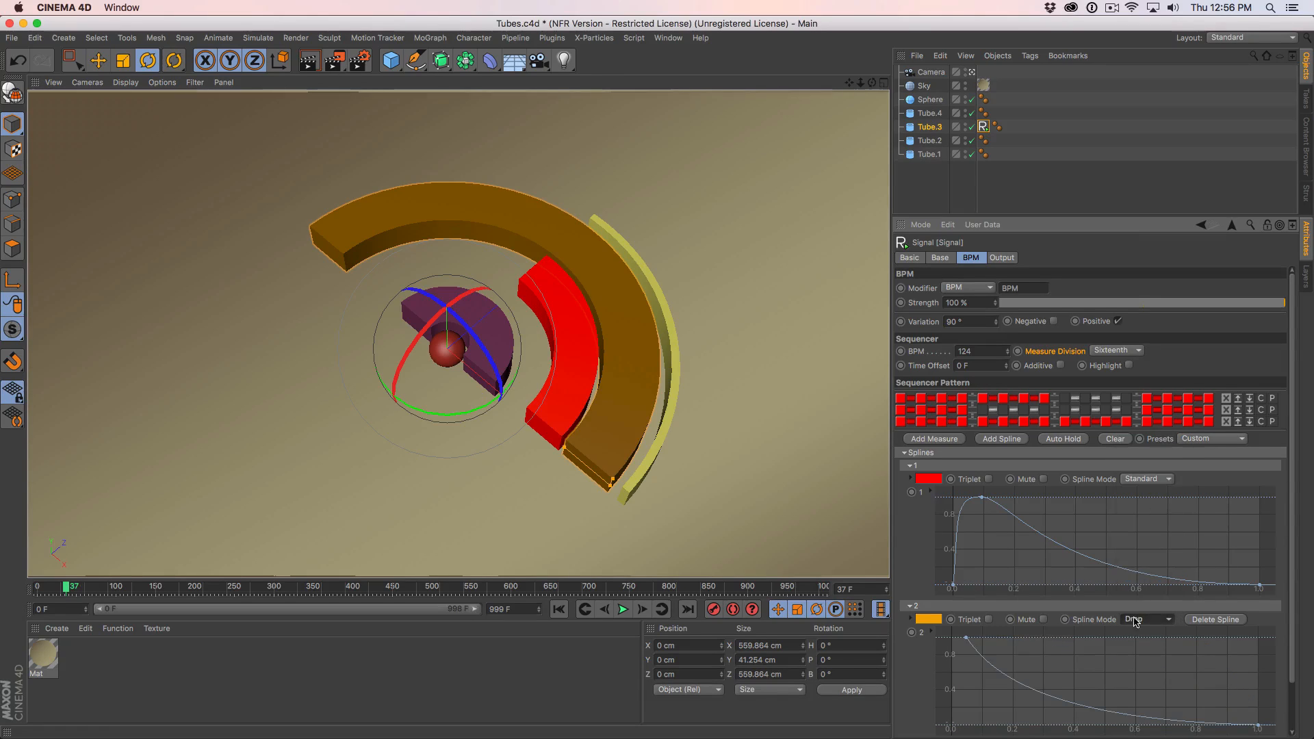
Set the second spline's mode to Fade and assign that spline to the first beat of the second and third measures.
{"action": "left_click", "coordinate": [1139, 619]}
{"action": "left_click", "coordinate": [1136, 476]}
{"action": "left_click", "coordinate": [944, 411]}
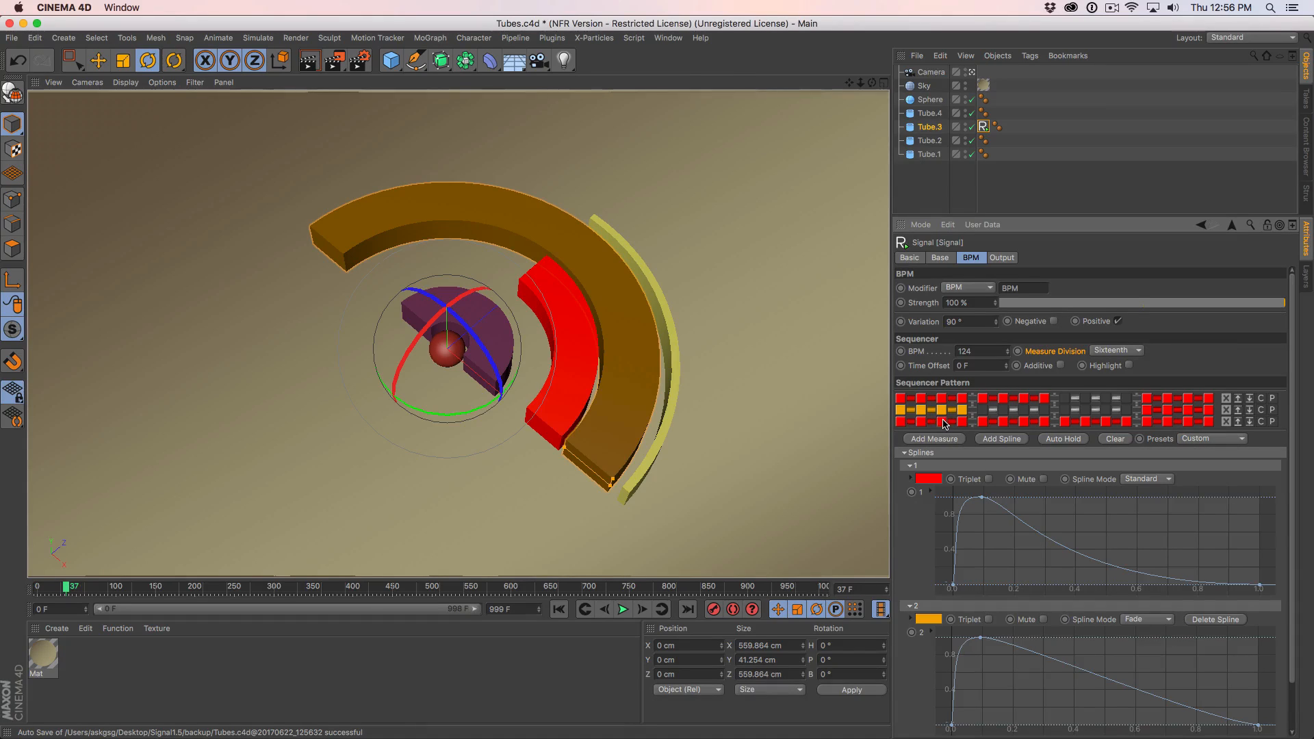
{"action": "left_click", "coordinate": [943, 420]}
{"action": "left_click", "coordinate": [1045, 423]}
{"action": "left_click", "coordinate": [1003, 421]}
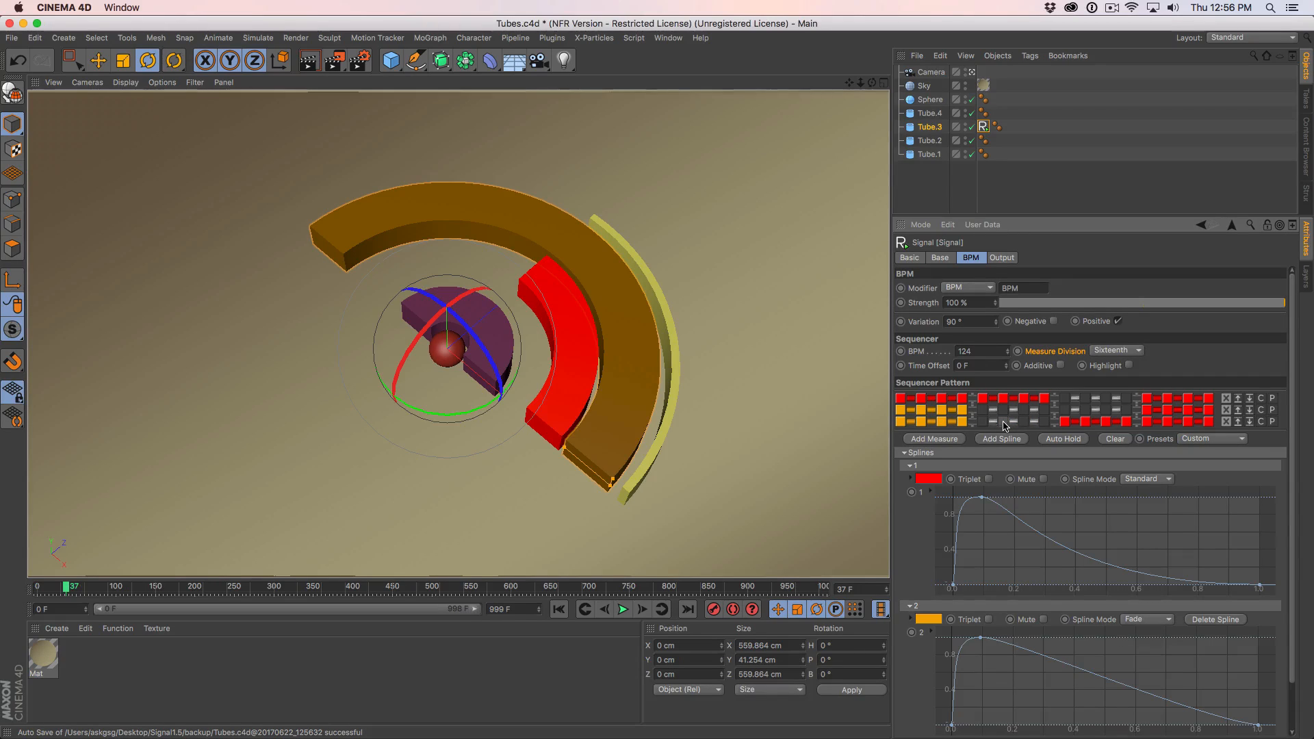
{"action": "left_click", "coordinate": [1003, 421]}
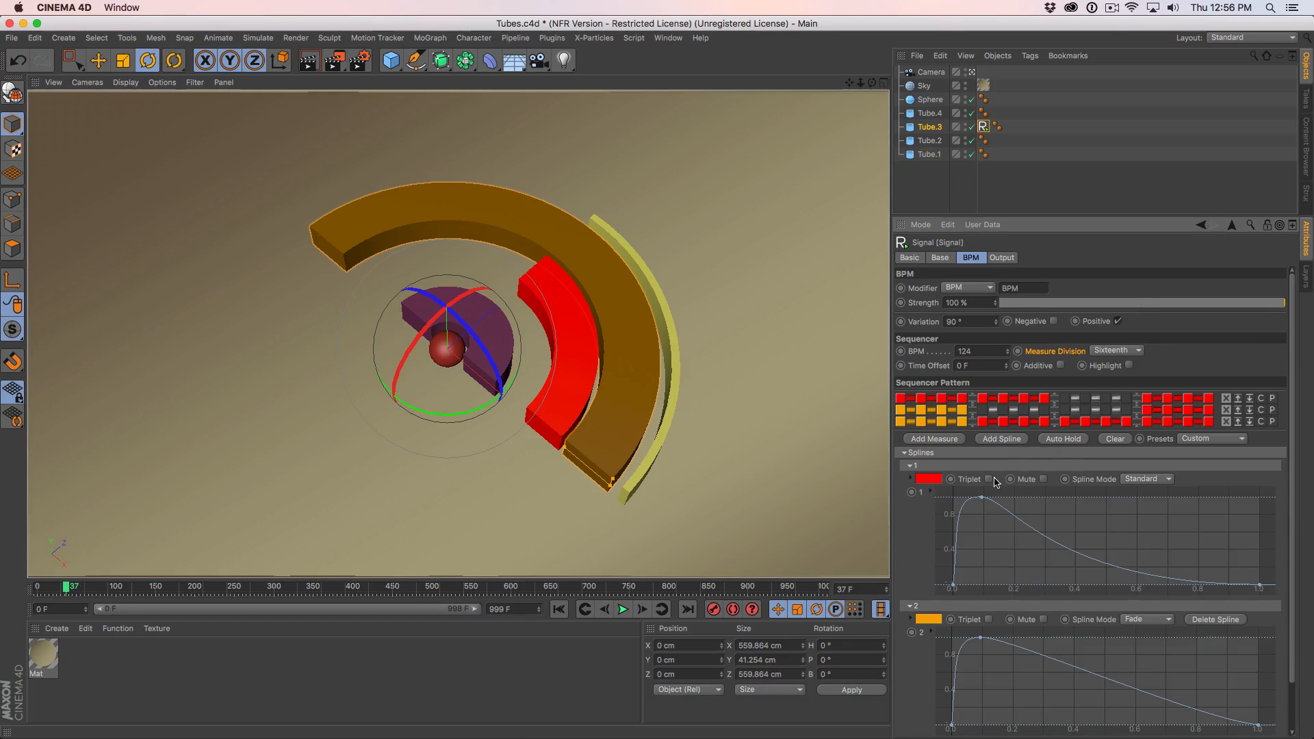
Add a third spline and reshape its curve with a much lower peak at about 0.2.
{"action": "left_click", "coordinate": [1001, 438]}
{"action": "scroll", "coordinate": [1281, 621], "scroll_direction": "down", "scroll_amount": 5}
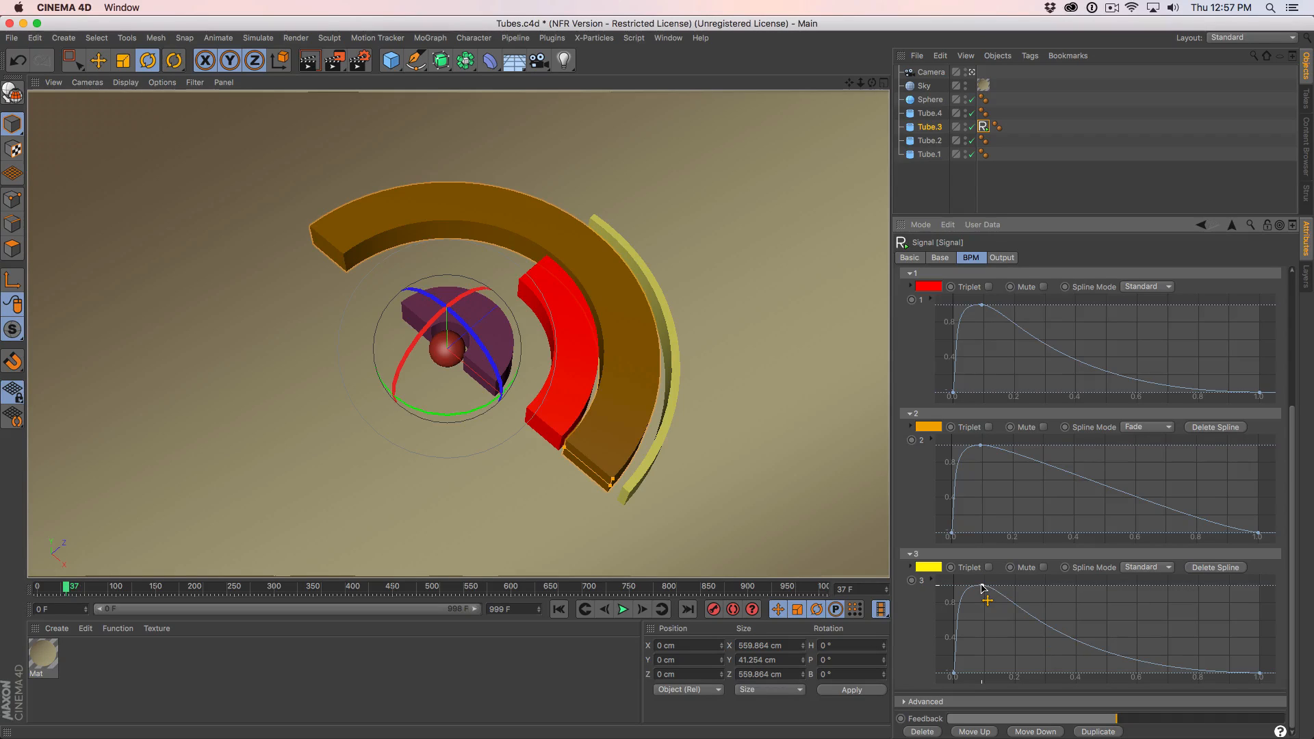
{"action": "left_click_drag", "start_coordinate": [982, 587], "coordinate": [1014, 654]}
{"action": "left_click", "coordinate": [953, 672]}
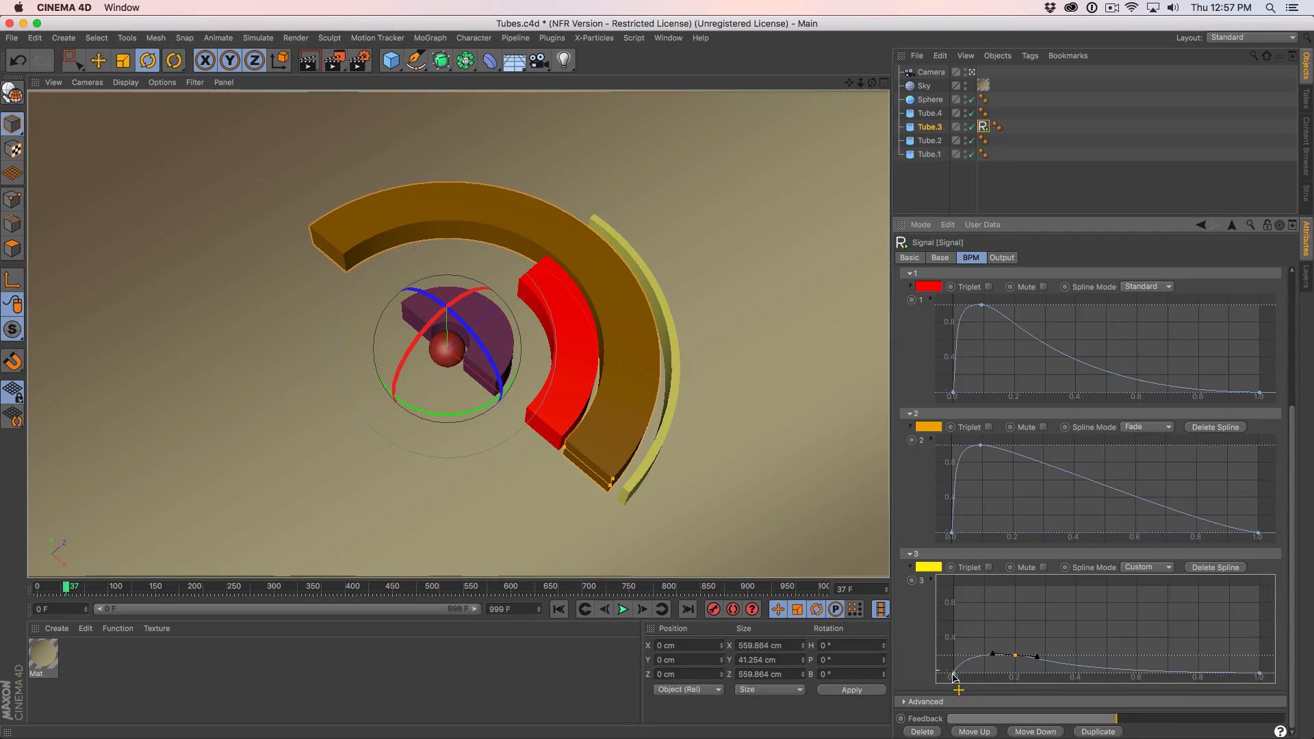
Assign the third spline to the third measure's second beat and to the first measure's fourth beat.
{"action": "left_click_drag", "start_coordinate": [1292, 599], "coordinate": [1273, 336]}
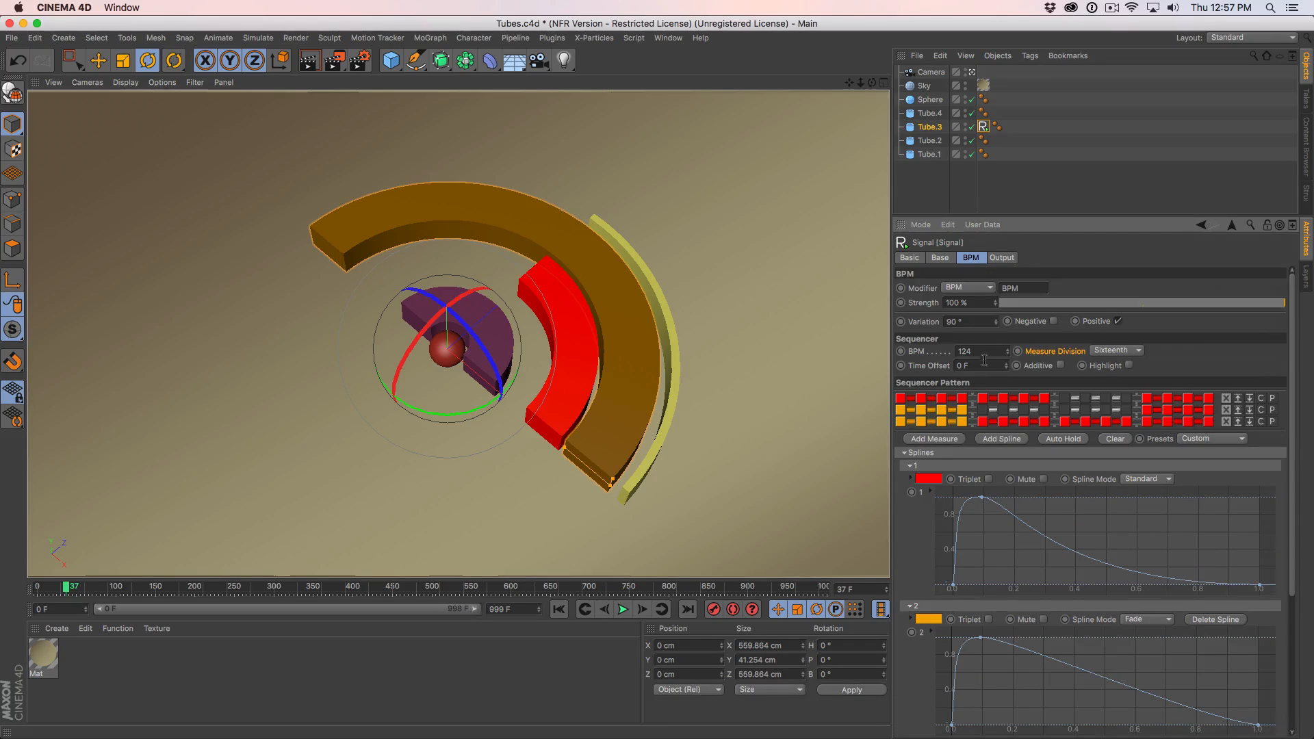
{"action": "left_click", "coordinate": [1021, 420]}
{"action": "left_click", "coordinate": [1021, 420]}
{"action": "left_click", "coordinate": [1150, 399]}
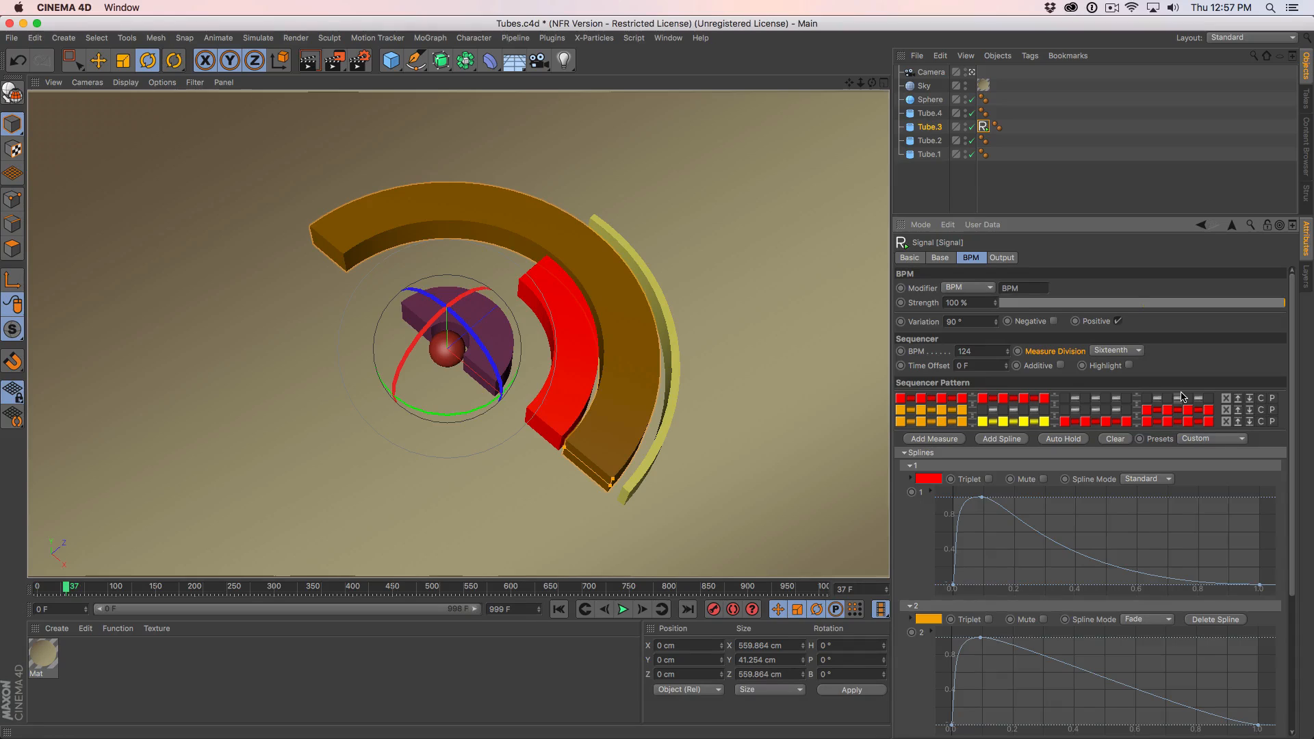
{"action": "left_click", "coordinate": [1147, 398]}
{"action": "left_click", "coordinate": [1148, 398]}
{"action": "left_click", "coordinate": [1148, 398]}
{"action": "left_click", "coordinate": [1148, 400]}
{"action": "right_click", "coordinate": [1148, 401]}
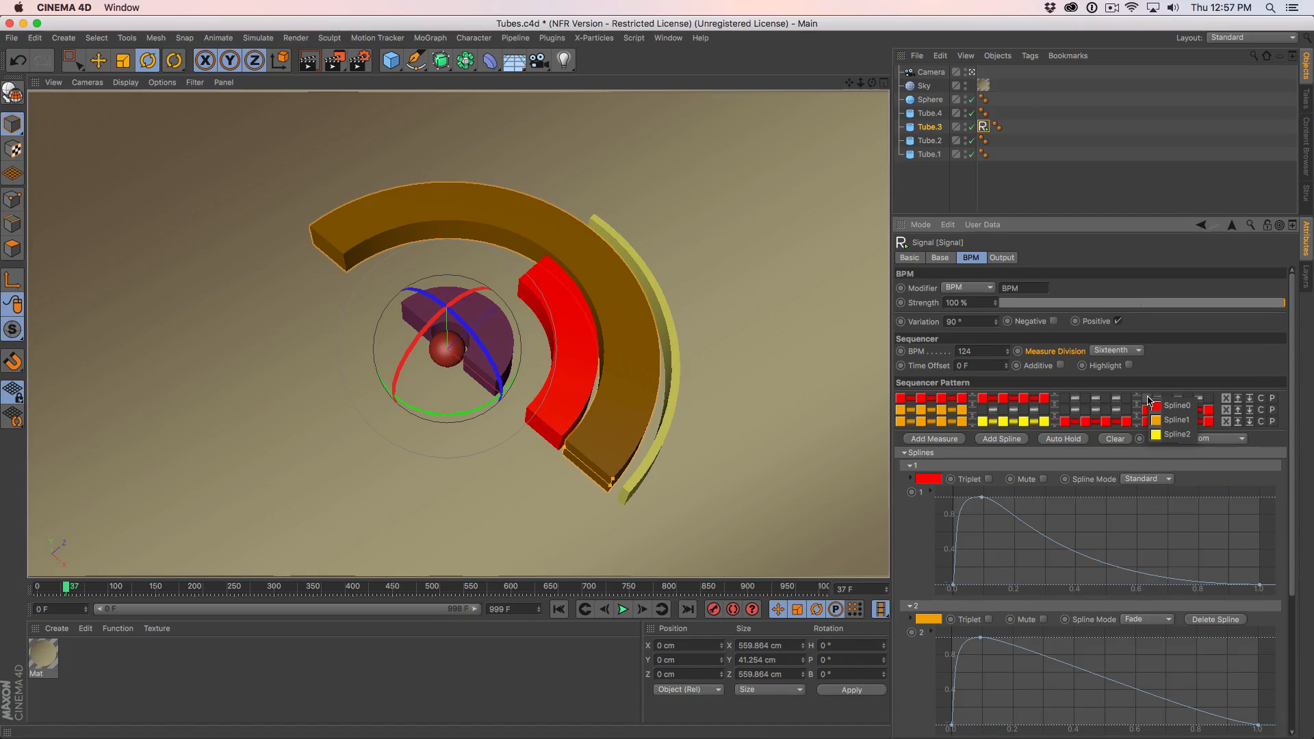
{"action": "left_click", "coordinate": [1174, 433]}
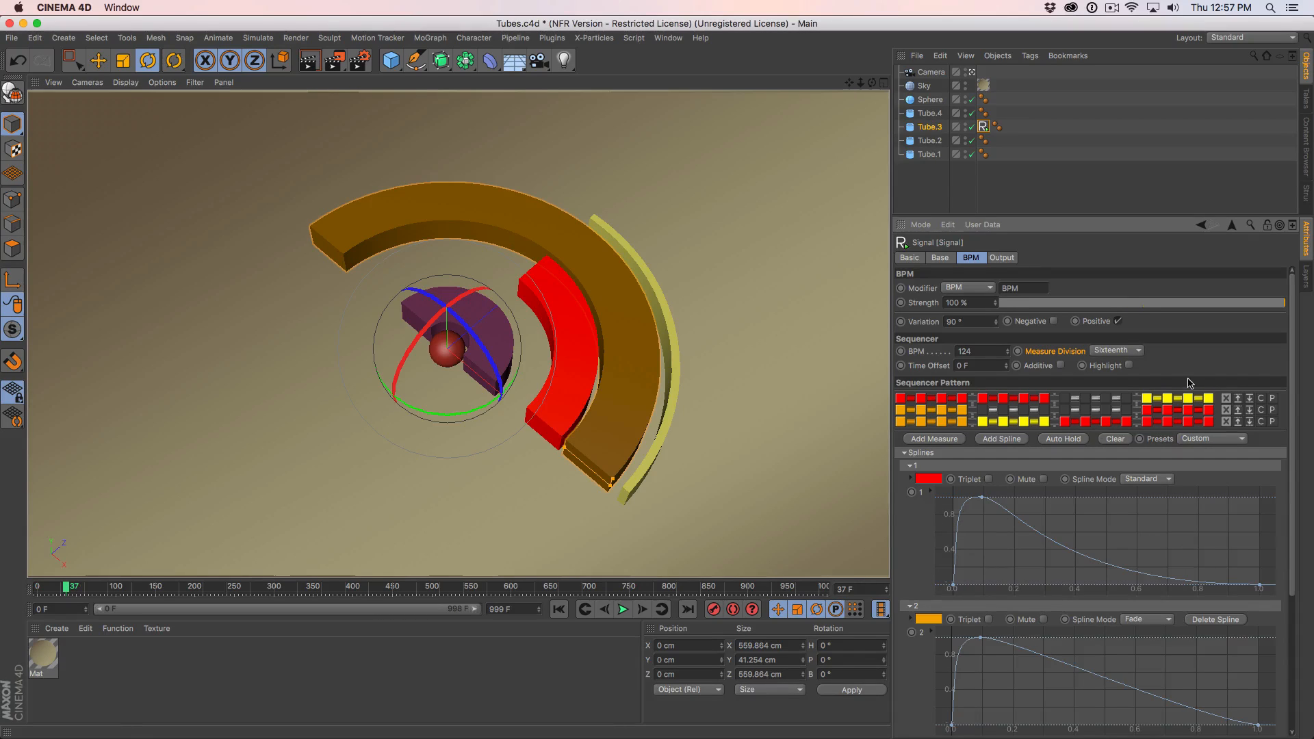
Cycle the first measure's fourth beat through the available splines, ending on the third one.
{"action": "left_click", "coordinate": [1148, 400], "text": "shift"}
{"action": "left_click", "coordinate": [1147, 400], "text": "shift"}
{"action": "left_click", "coordinate": [1147, 398], "text": "shift"}
{"action": "left_click", "coordinate": [1147, 398], "text": "shift"}
{"action": "left_click", "coordinate": [1147, 398], "text": "shift"}
{"action": "left_click", "coordinate": [1146, 399], "text": "shift"}
{"action": "left_click", "coordinate": [1145, 399], "text": "shift"}
{"action": "left_click", "coordinate": [1145, 401], "text": "shift"}
{"action": "right_click", "coordinate": [1147, 401]}
{"action": "left_click", "coordinate": [1161, 350]}
Fill the second measure's empty second and third beats and the first measure's third beat with the first spline.
{"action": "left_click", "coordinate": [1063, 410], "text": "shift"}
{"action": "left_click", "coordinate": [1064, 398], "text": "shift"}
{"action": "left_click", "coordinate": [1045, 410], "text": "shift"}
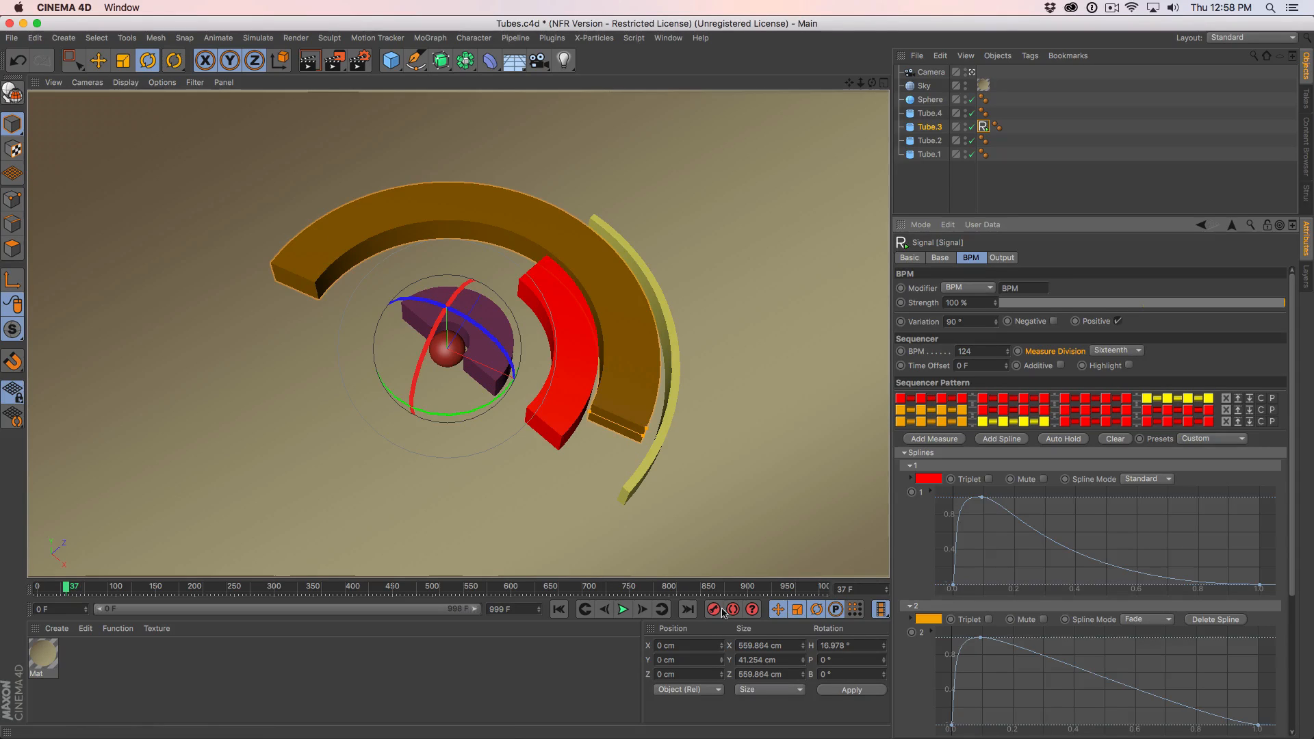
Mute the sound, play the animation and assign the third spline to the first measure's third beat.
{"action": "key", "text": "XF86AudioMute"}
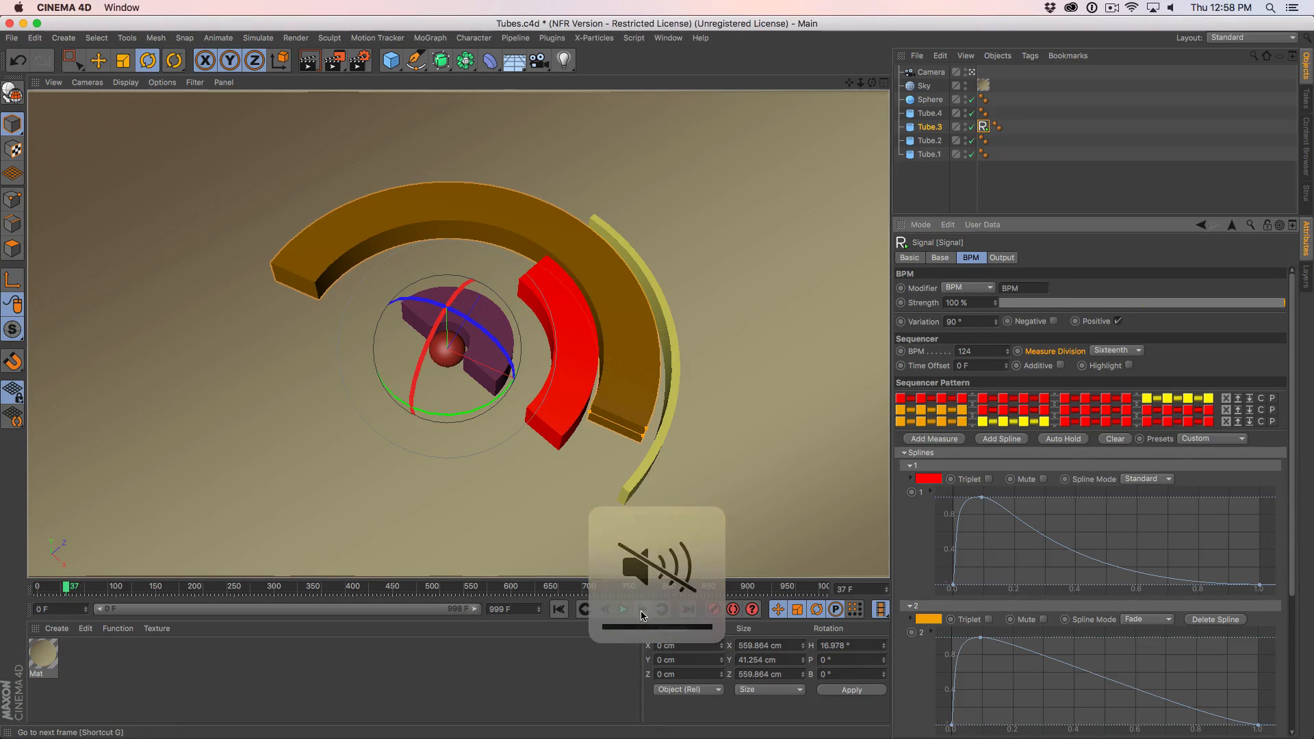
{"action": "left_click", "coordinate": [625, 611]}
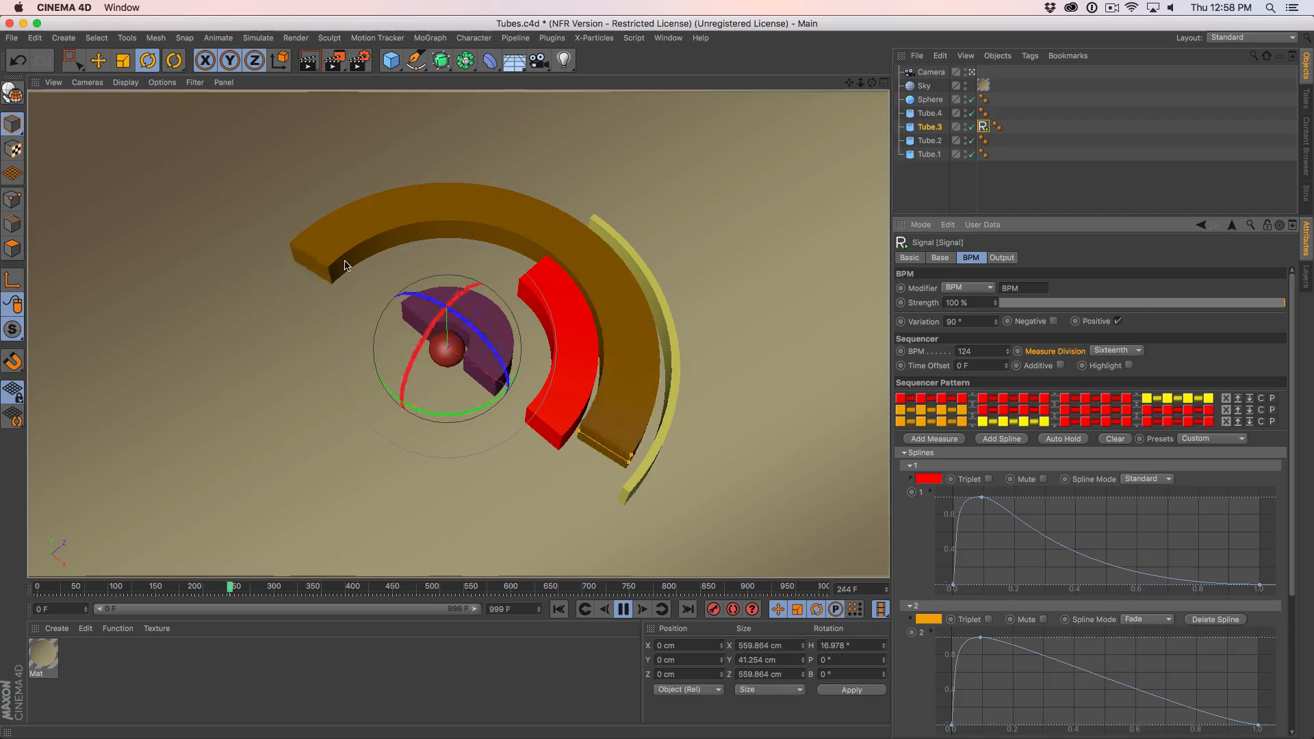
{"action": "left_click", "coordinate": [1084, 399]}
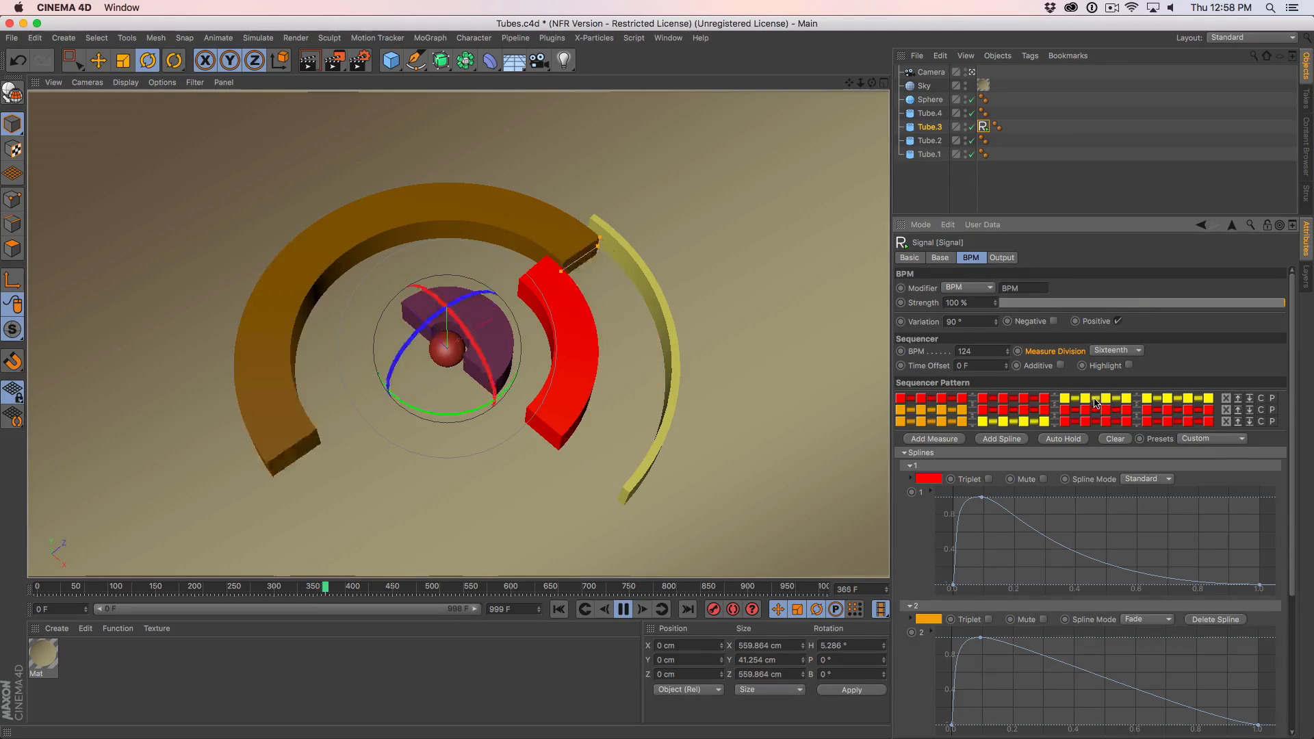
Delete the second and third measures, assign the second spline to the remaining measure's second beat, and stop playback.
{"action": "left_click", "coordinate": [1225, 422]}
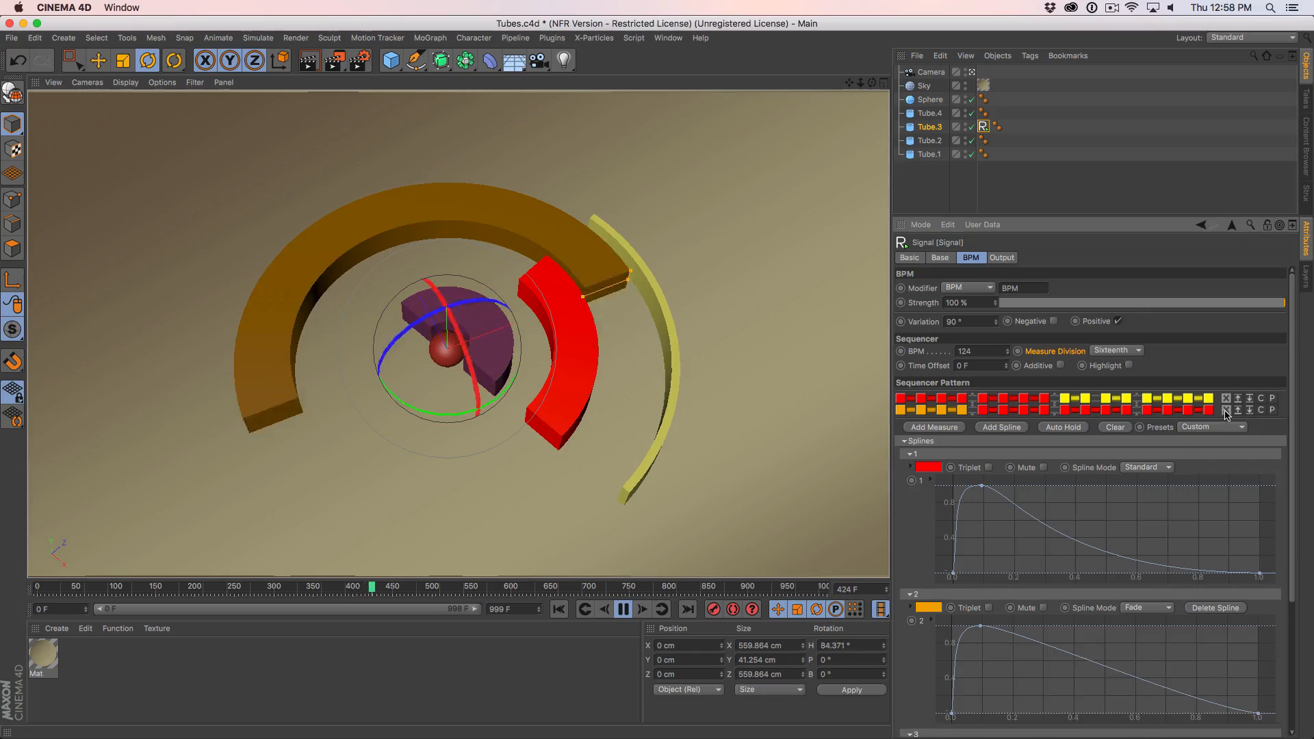
{"action": "left_click", "coordinate": [1225, 409]}
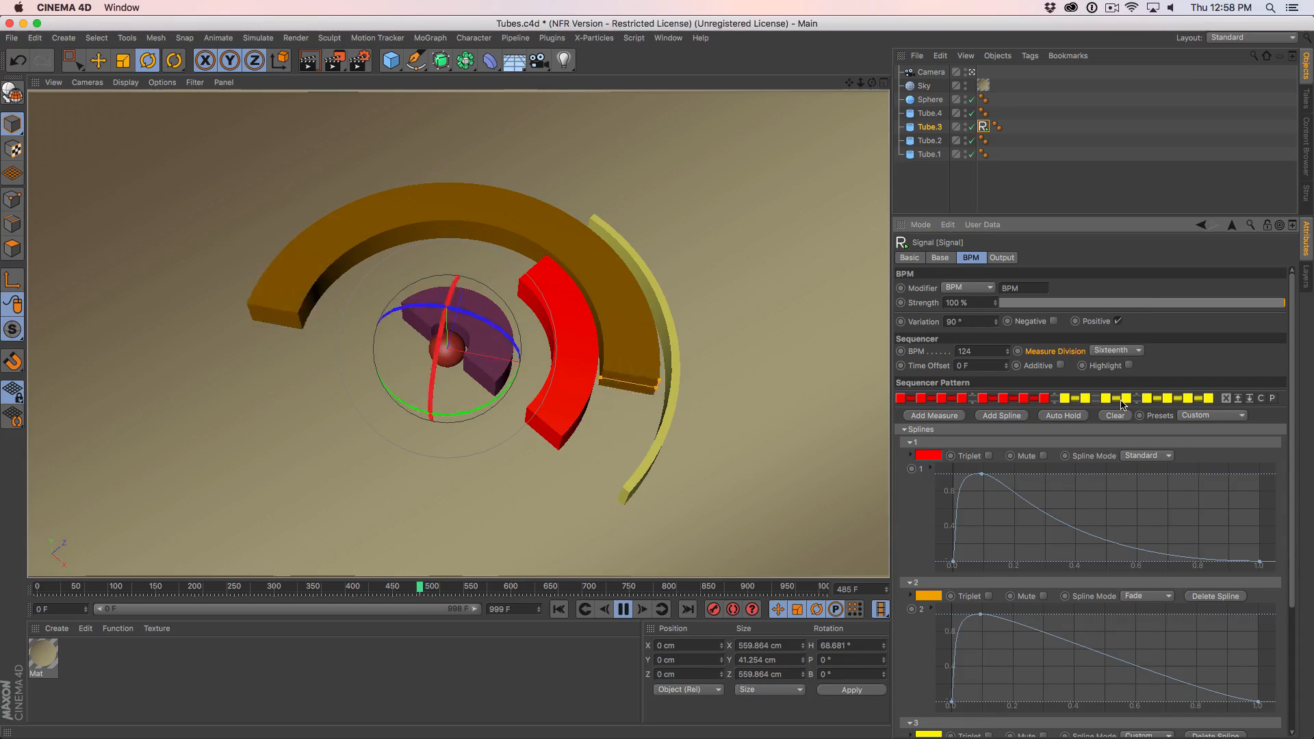
{"action": "left_click", "coordinate": [1022, 399]}
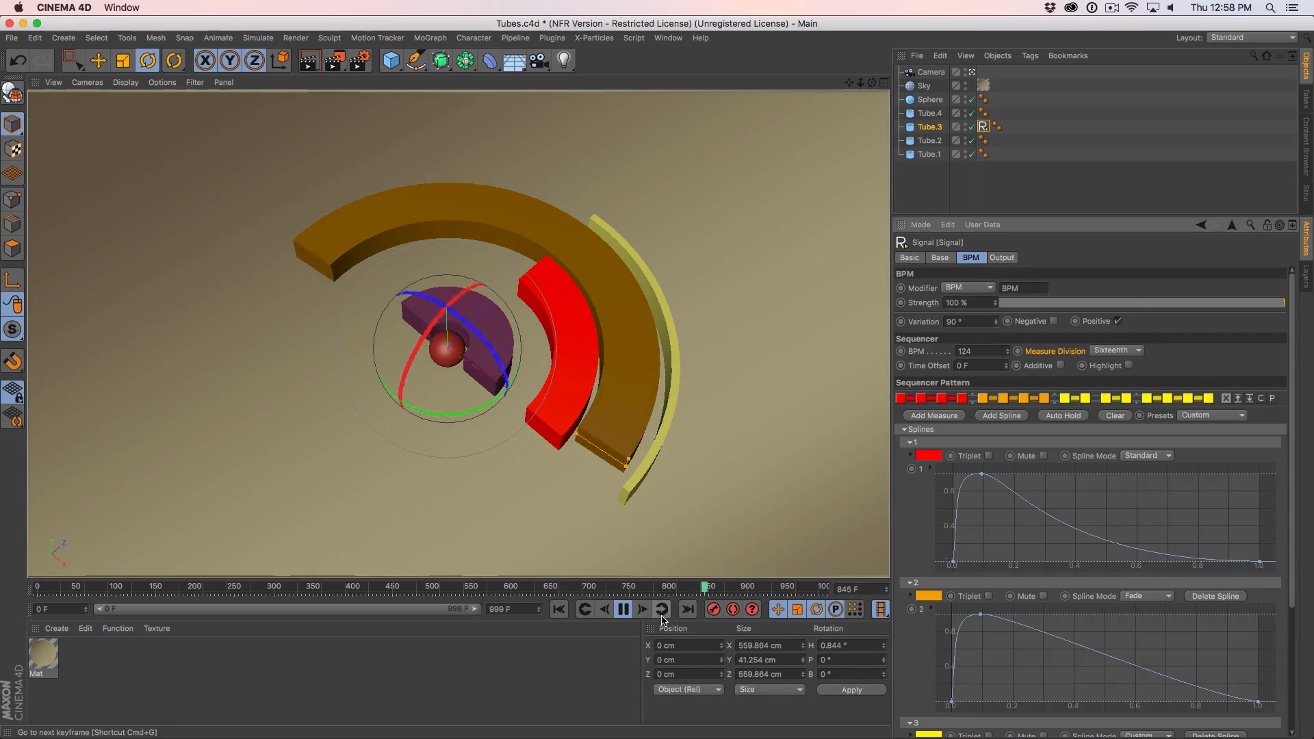
{"action": "left_click", "coordinate": [623, 610]}
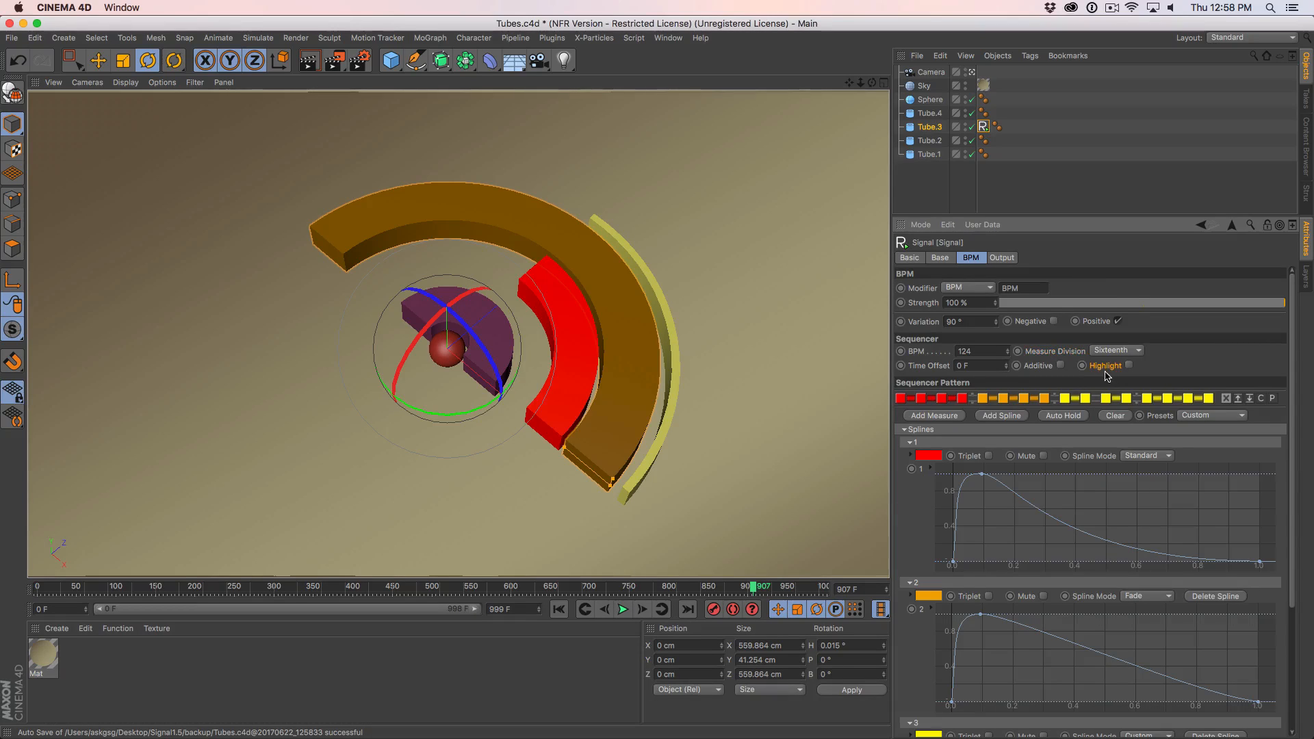
Enable the sequencer's Highlight option and play the animation from the first frame with the sound back on.
{"action": "left_click", "coordinate": [1128, 366]}
{"action": "left_click", "coordinate": [559, 608]}
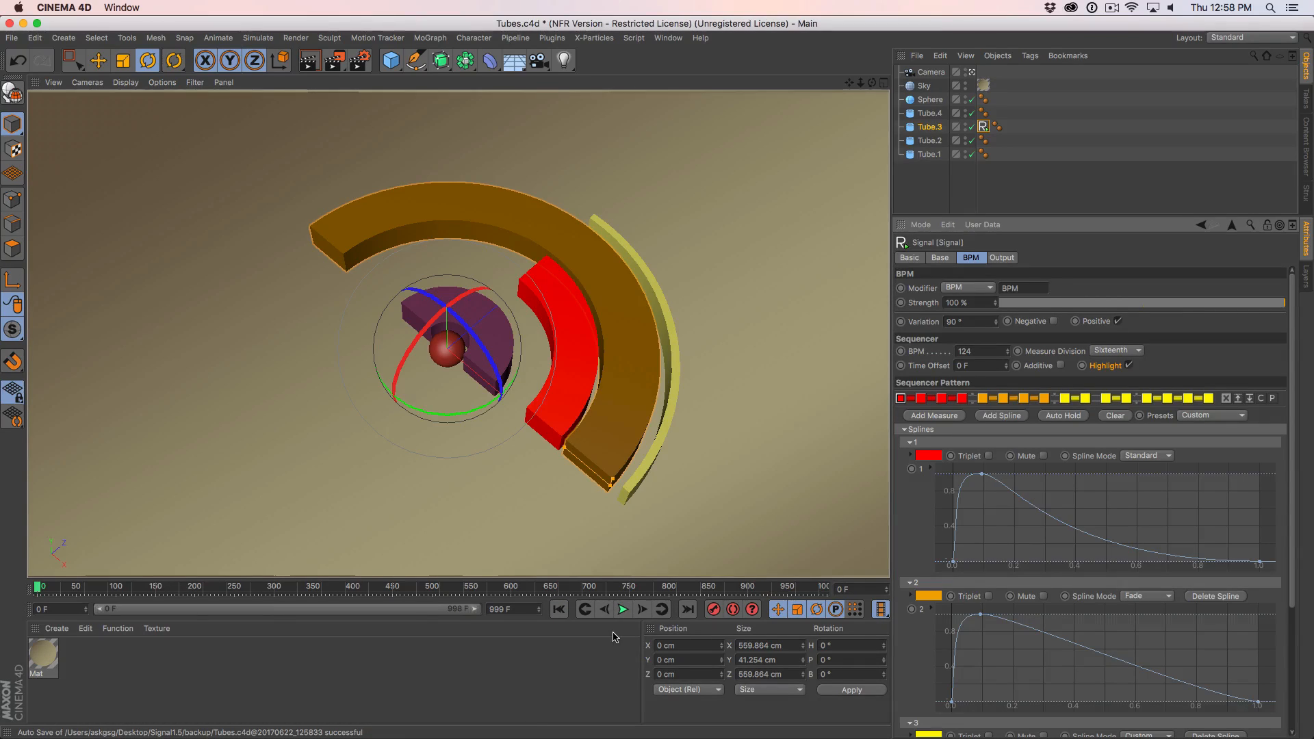
{"action": "key", "text": "XF86AudioRaiseVolume"}
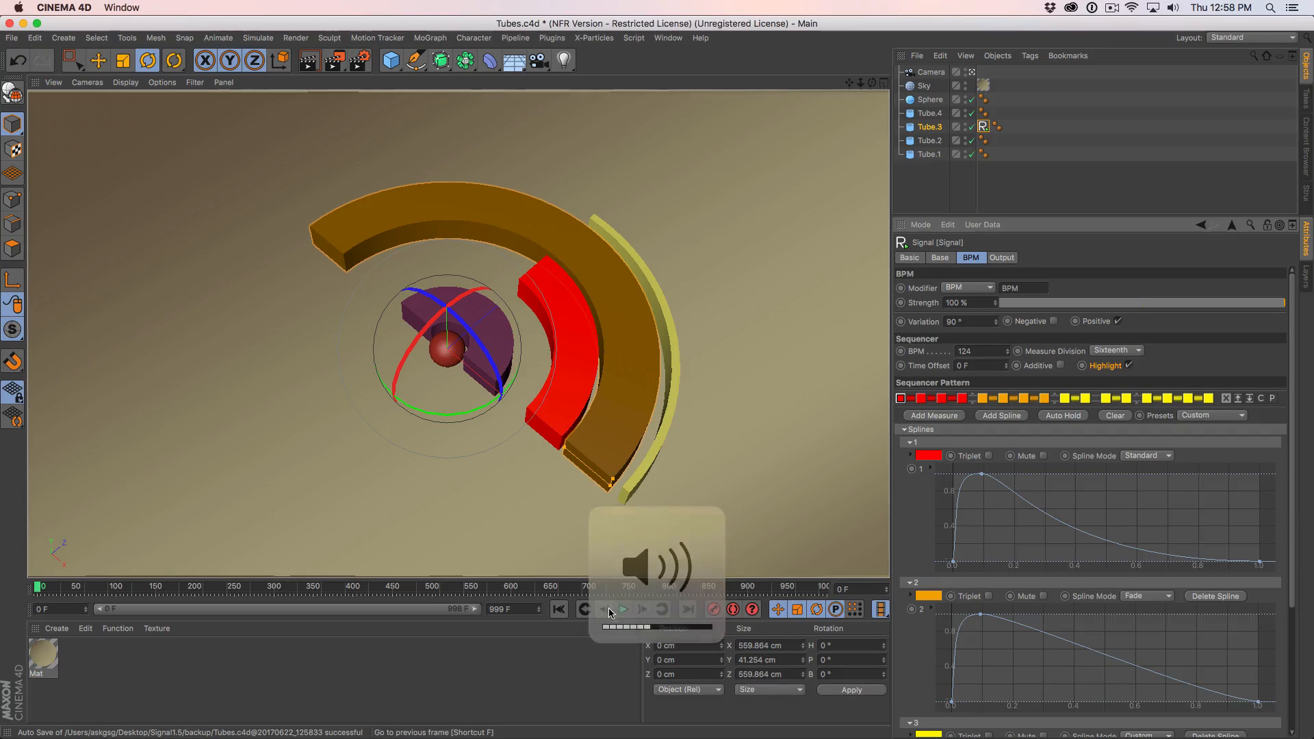
{"action": "left_click", "coordinate": [623, 611]}
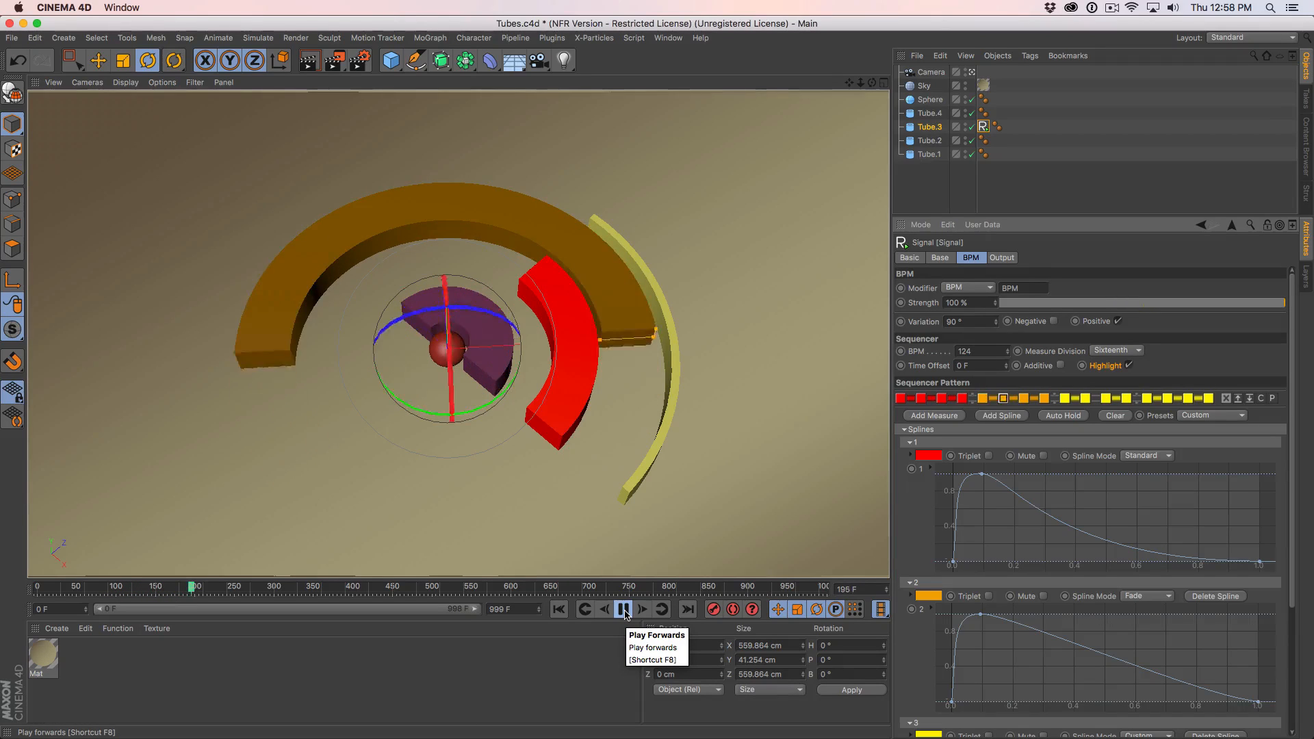
{"action": "left_click", "coordinate": [623, 610]}
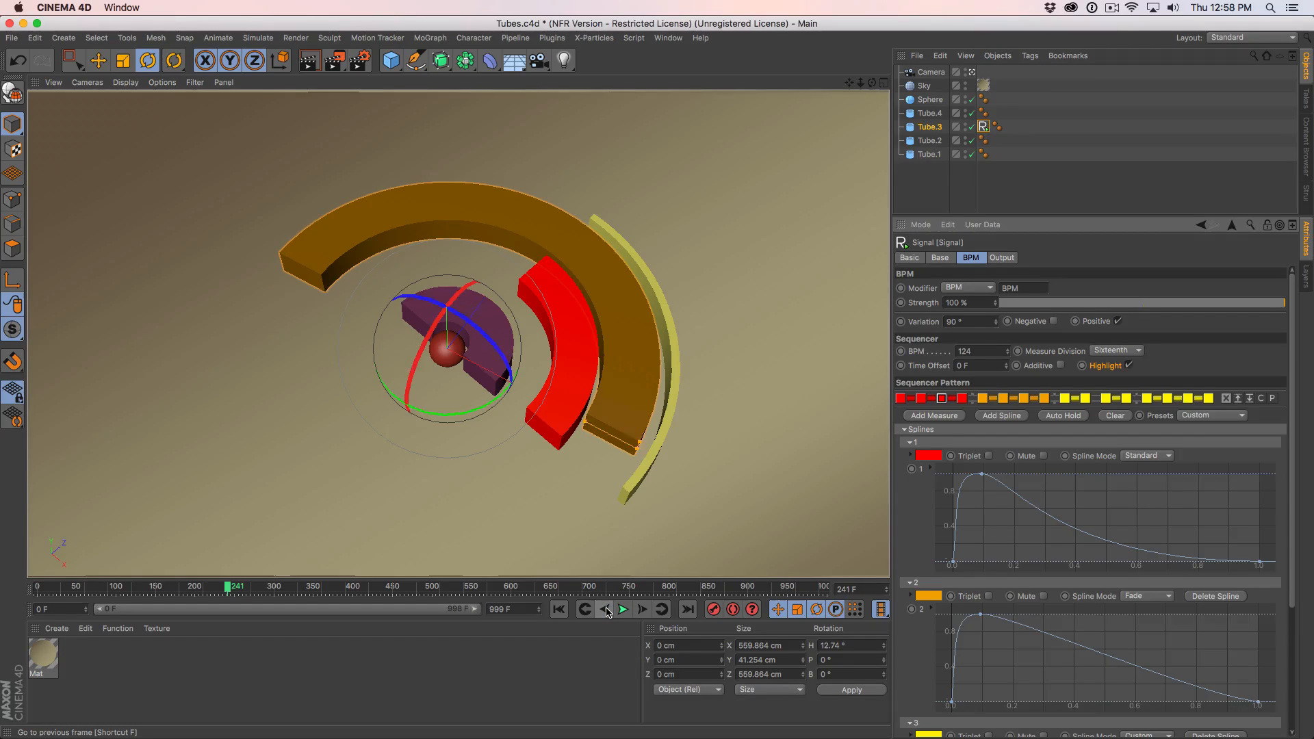
Step back frame by frame to frame 235 to examine the highlighted sequencer step against the tube's rotation.
{"action": "left_click", "coordinate": [606, 609]}
{"action": "left_click", "coordinate": [606, 610]}
{"action": "left_click", "coordinate": [605, 610]}
{"action": "left_click", "coordinate": [606, 610]}
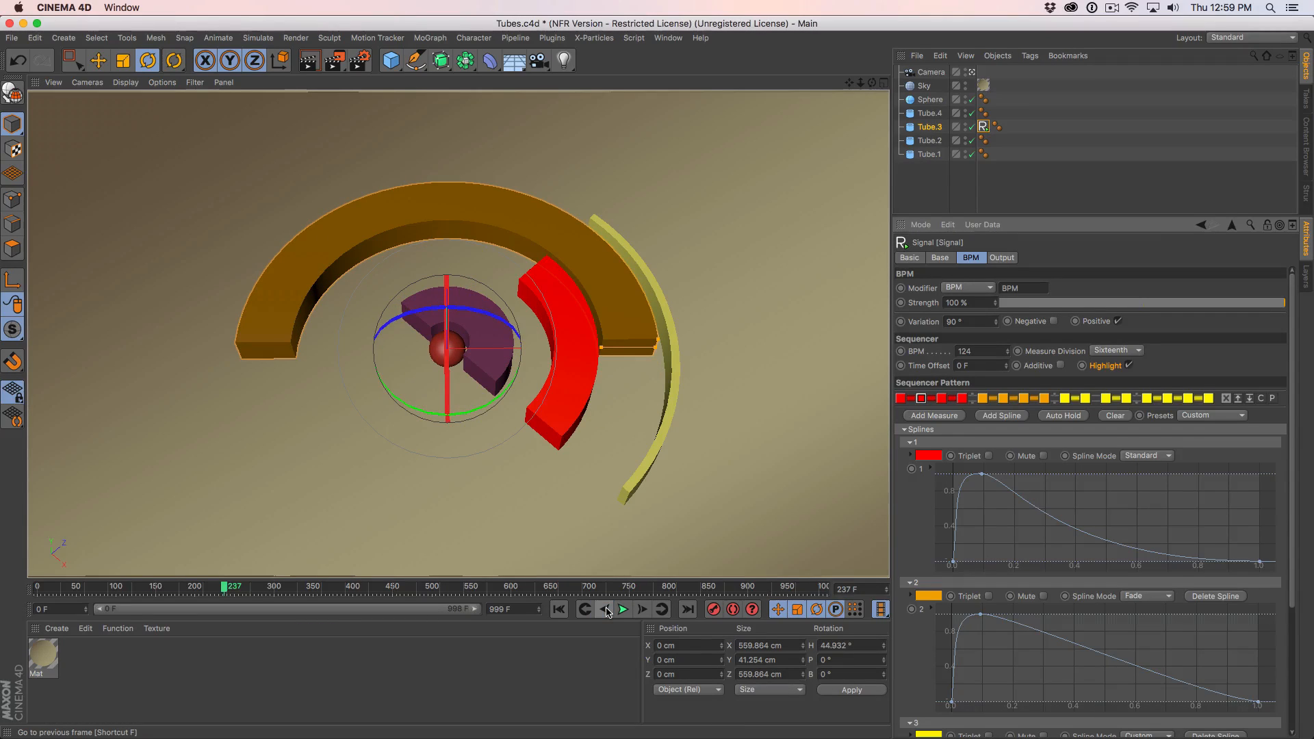
{"action": "left_click", "coordinate": [607, 610]}
{"action": "left_click", "coordinate": [606, 609]}
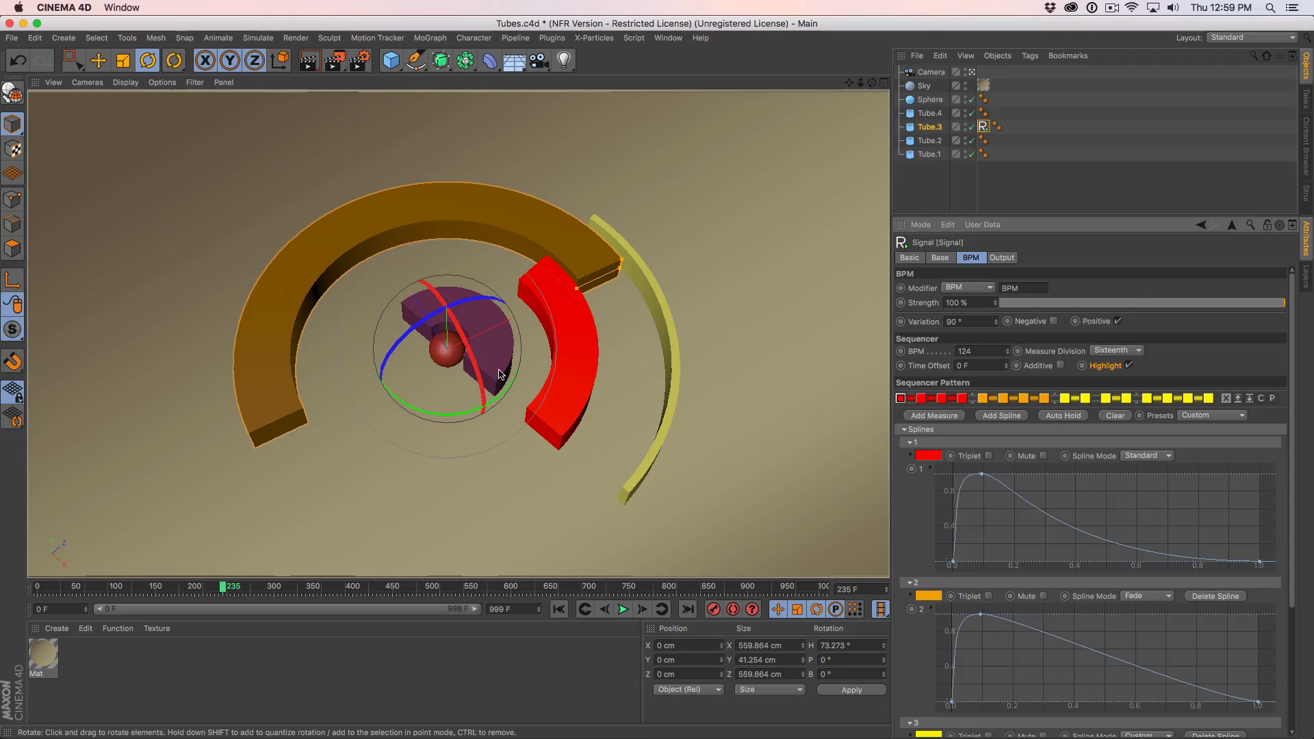
Add four measures to the sequencer pattern.
{"action": "left_click", "coordinate": [933, 416]}
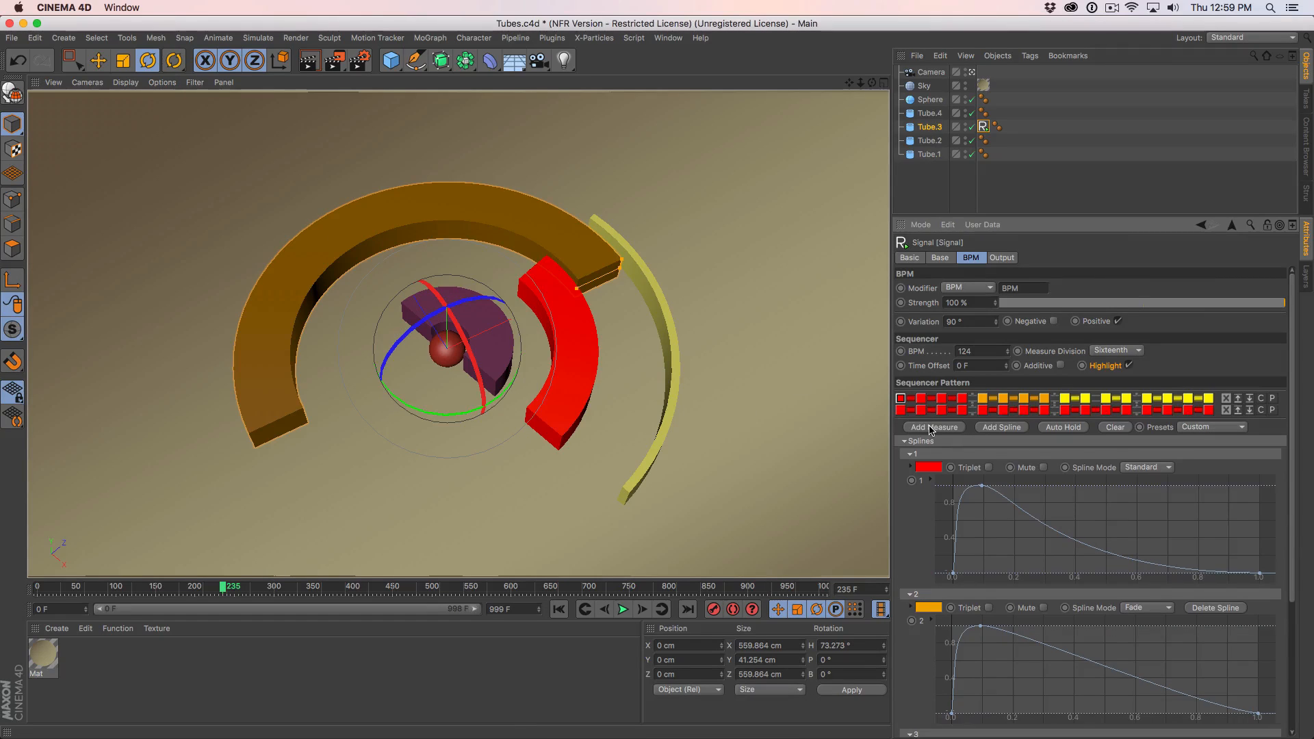
{"action": "left_click", "coordinate": [929, 429]}
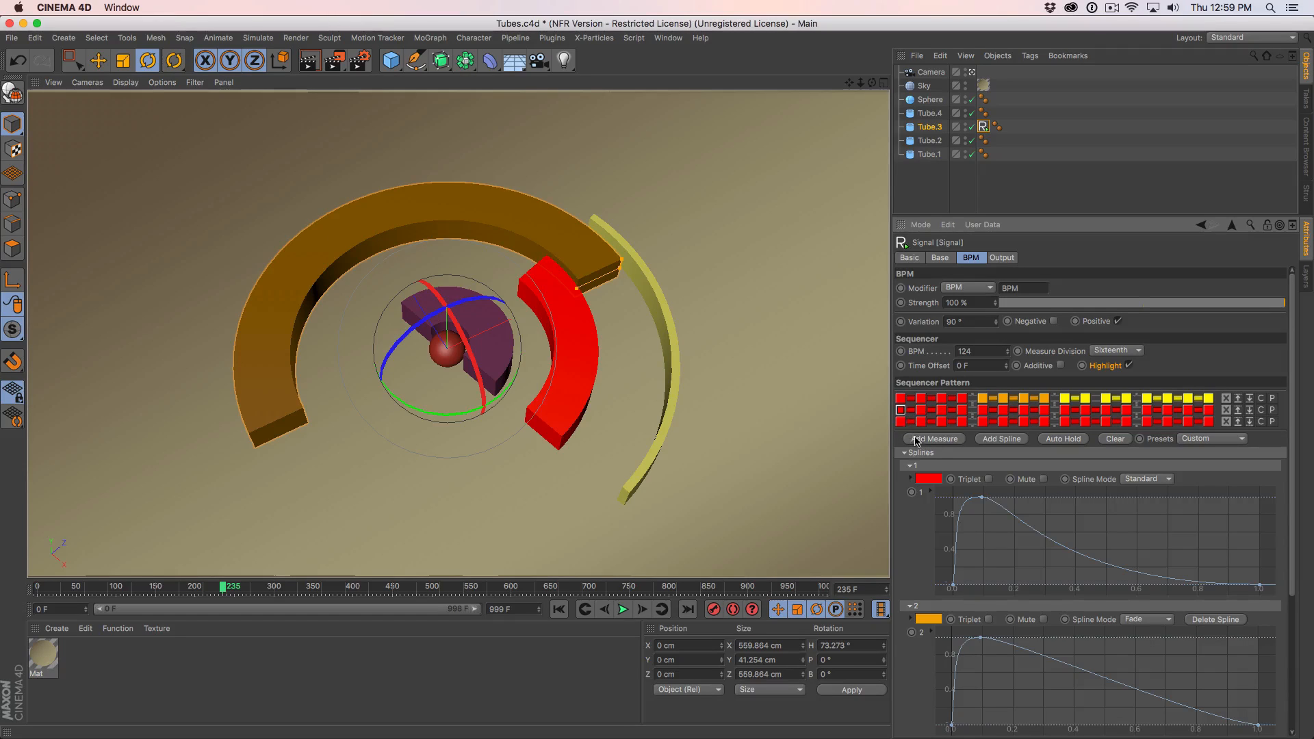
{"action": "left_click", "coordinate": [917, 440]}
{"action": "left_click", "coordinate": [924, 451]}
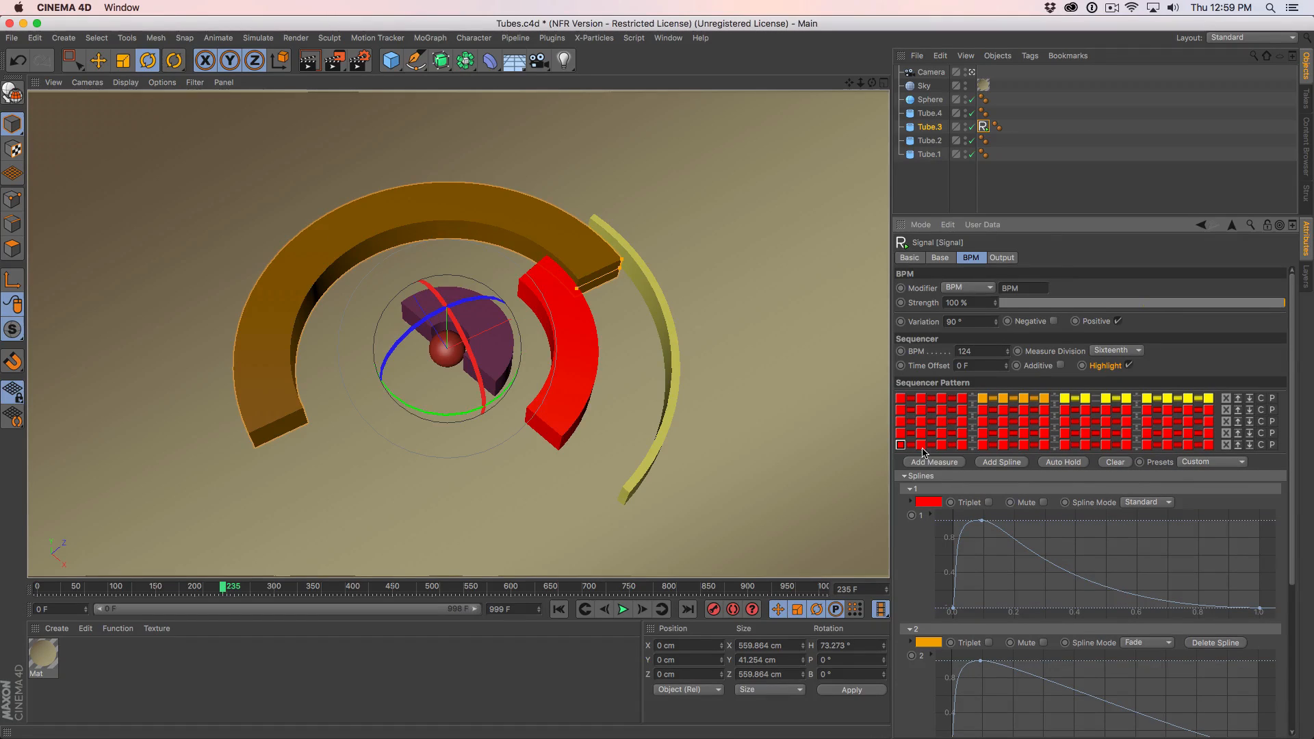
Assign the third spline to the first measure's first two beats and the second spline to the second measure's second beat.
{"action": "left_click", "coordinate": [960, 400], "text": "shift"}
{"action": "left_click", "coordinate": [960, 399], "text": "shift"}
{"action": "left_click", "coordinate": [982, 397], "text": "shift"}
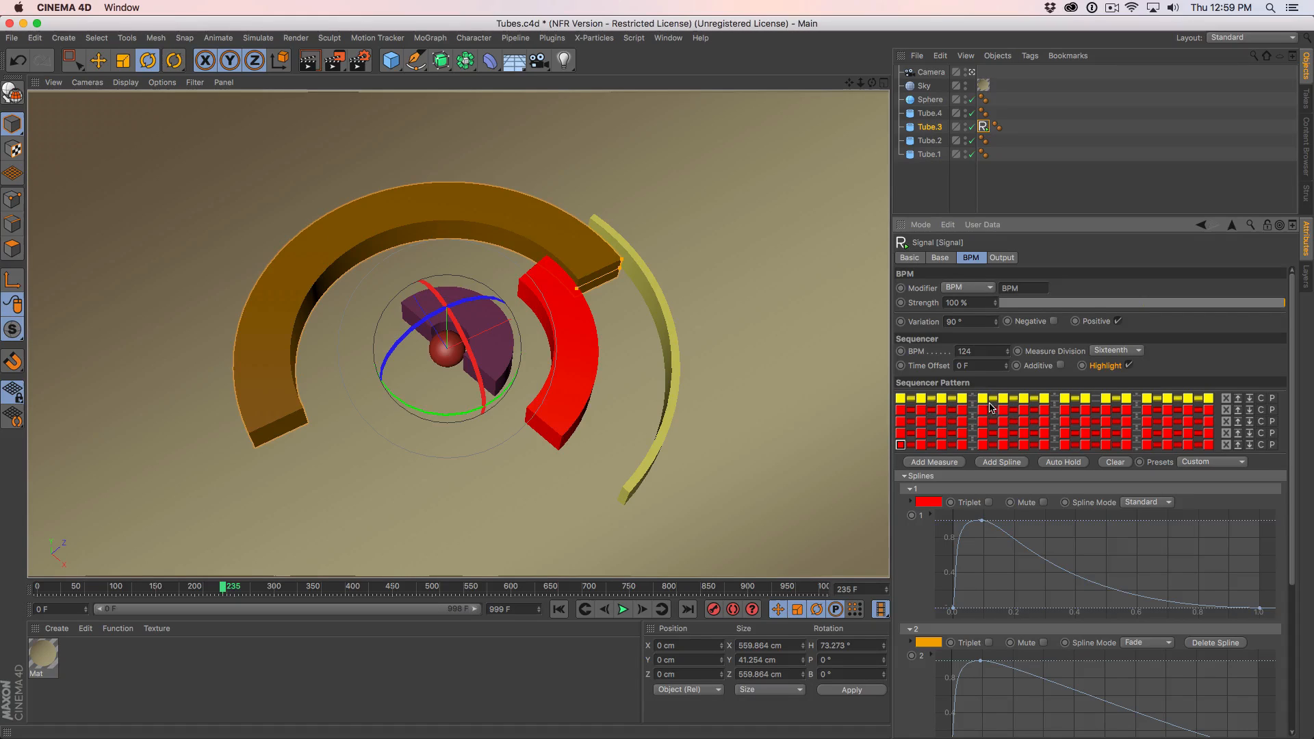
{"action": "left_click", "coordinate": [1003, 412], "text": "shift"}
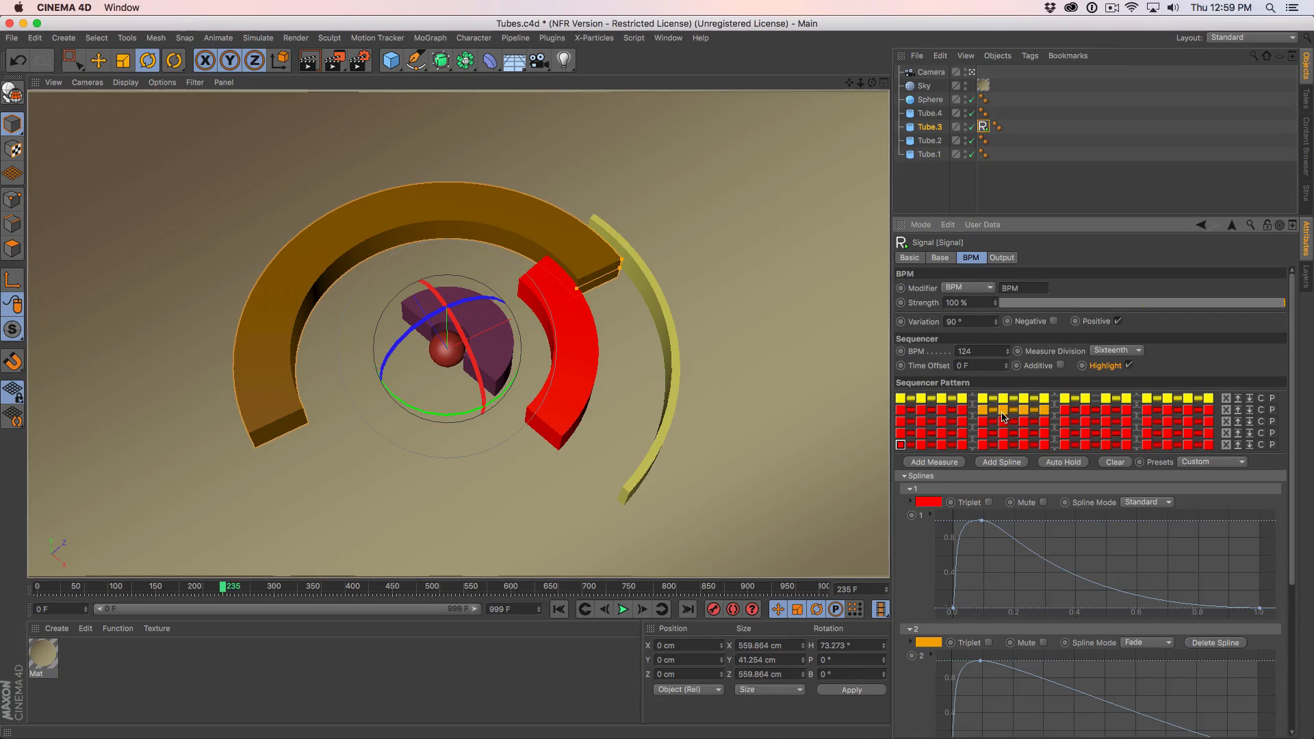
Copy the first measure and paste it into the second, third and fourth measures.
{"action": "left_click", "coordinate": [1260, 400]}
{"action": "left_click", "coordinate": [1273, 411]}
{"action": "left_click", "coordinate": [1272, 422]}
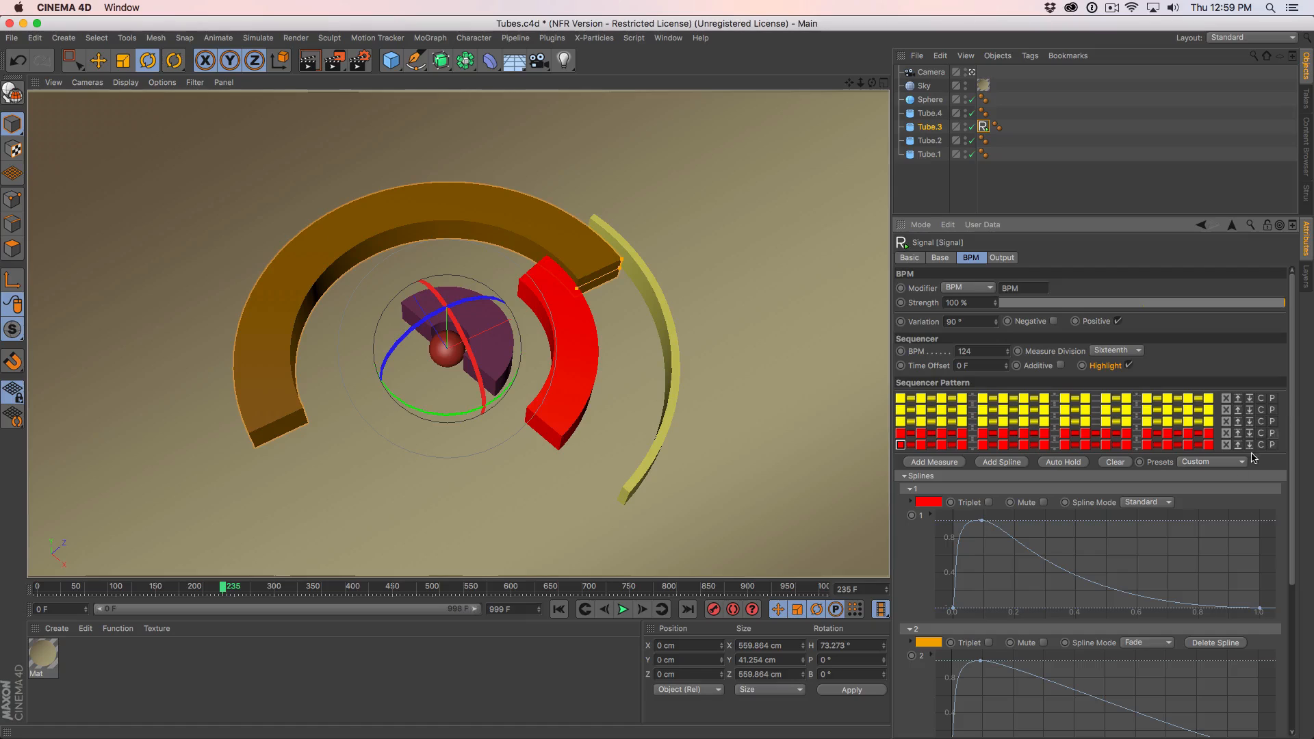
{"action": "left_click", "coordinate": [1273, 433]}
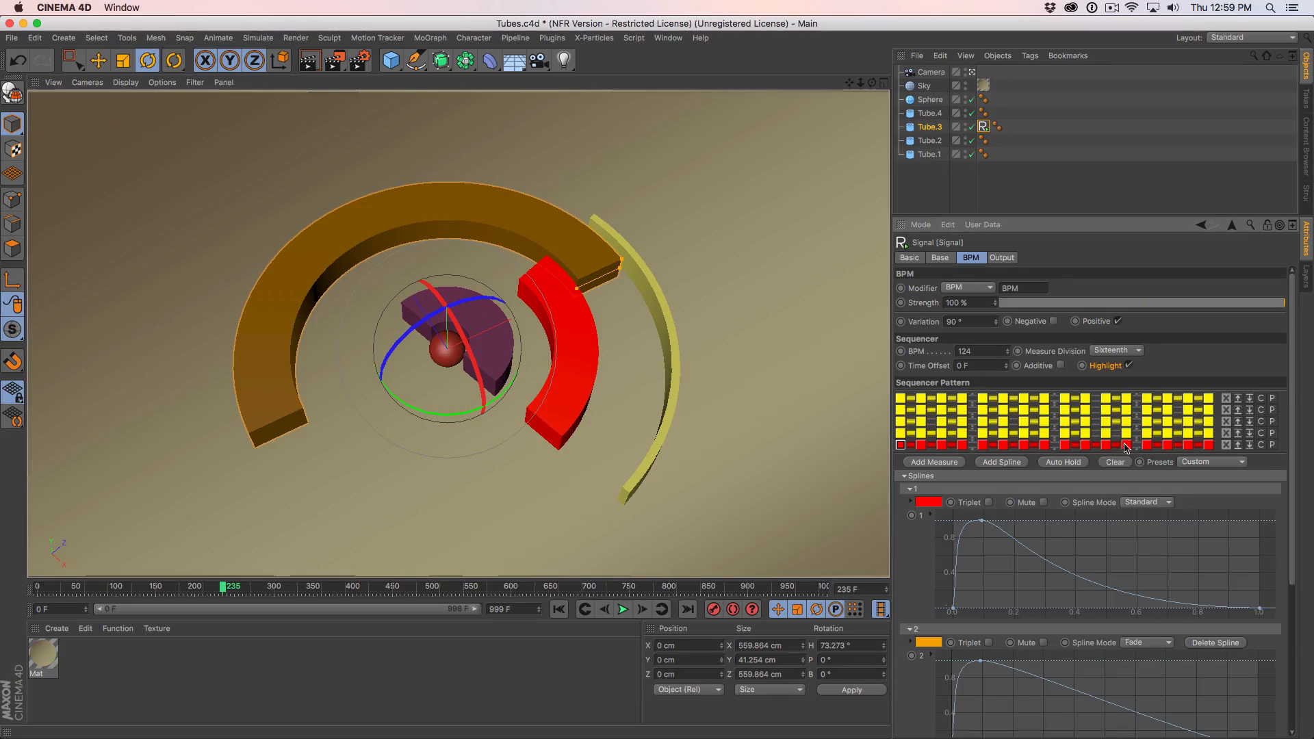
In the fifth measure, assign the second spline to the second beat and the third spline to the third and fourth beats.
{"action": "left_click_drag", "start_coordinate": [983, 445], "coordinate": [1043, 445]}
{"action": "right_click", "coordinate": [1023, 445]}
{"action": "left_click", "coordinate": [1059, 468]}
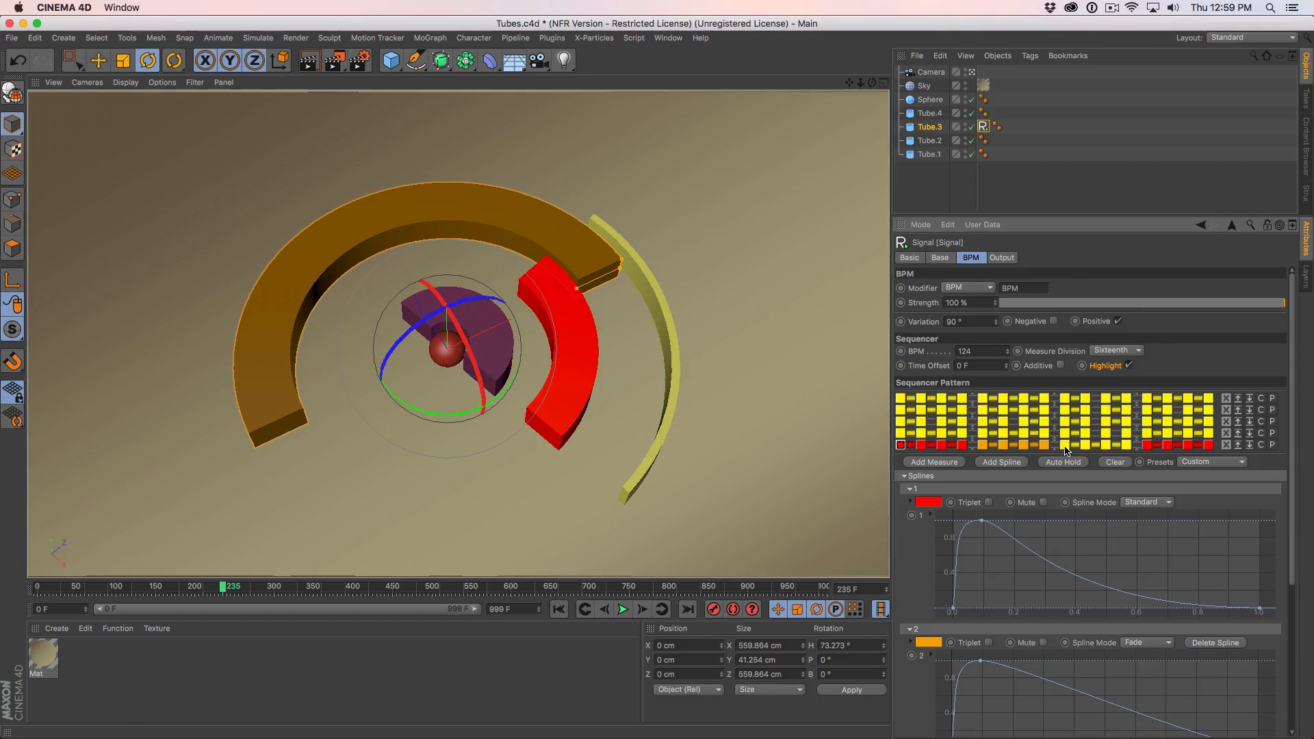
{"action": "left_click", "coordinate": [1150, 448]}
{"action": "left_click", "coordinate": [1149, 449]}
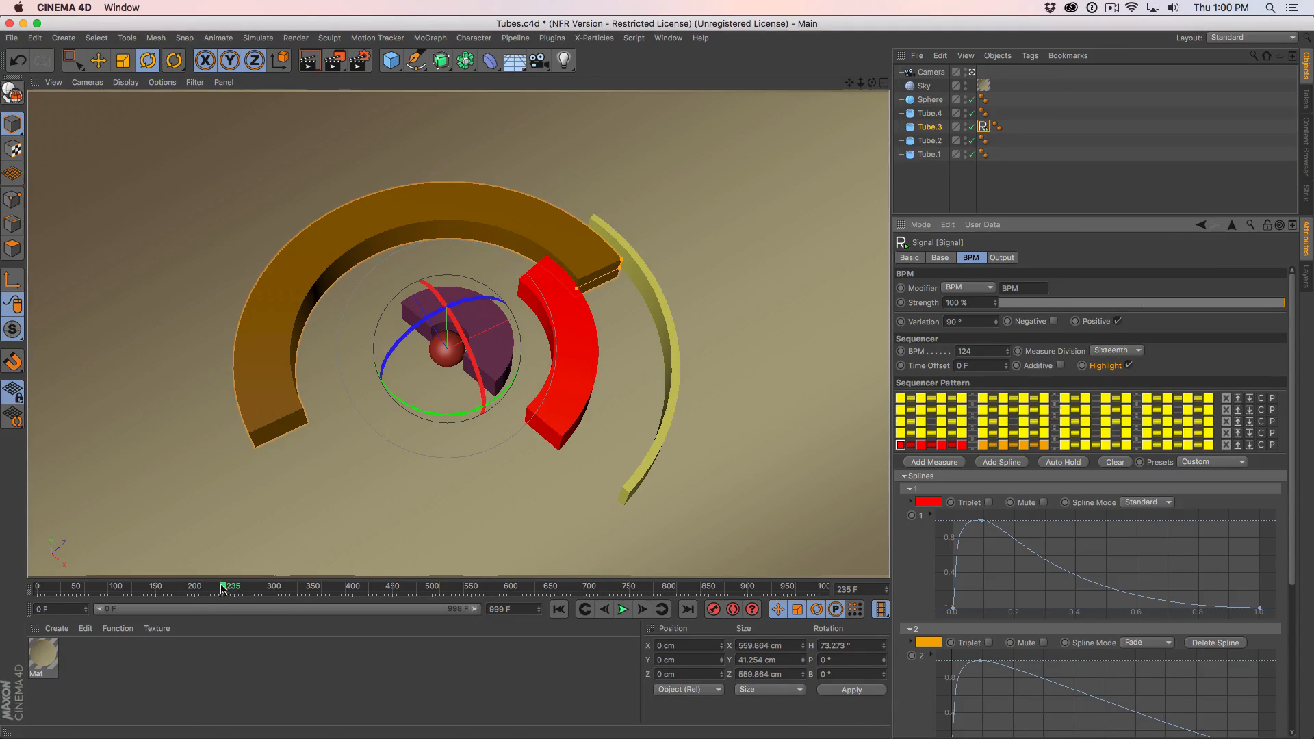
Play the animation from its first frame, stop it, and turn off the sequencer's highlighting.
{"action": "left_click", "coordinate": [559, 609]}
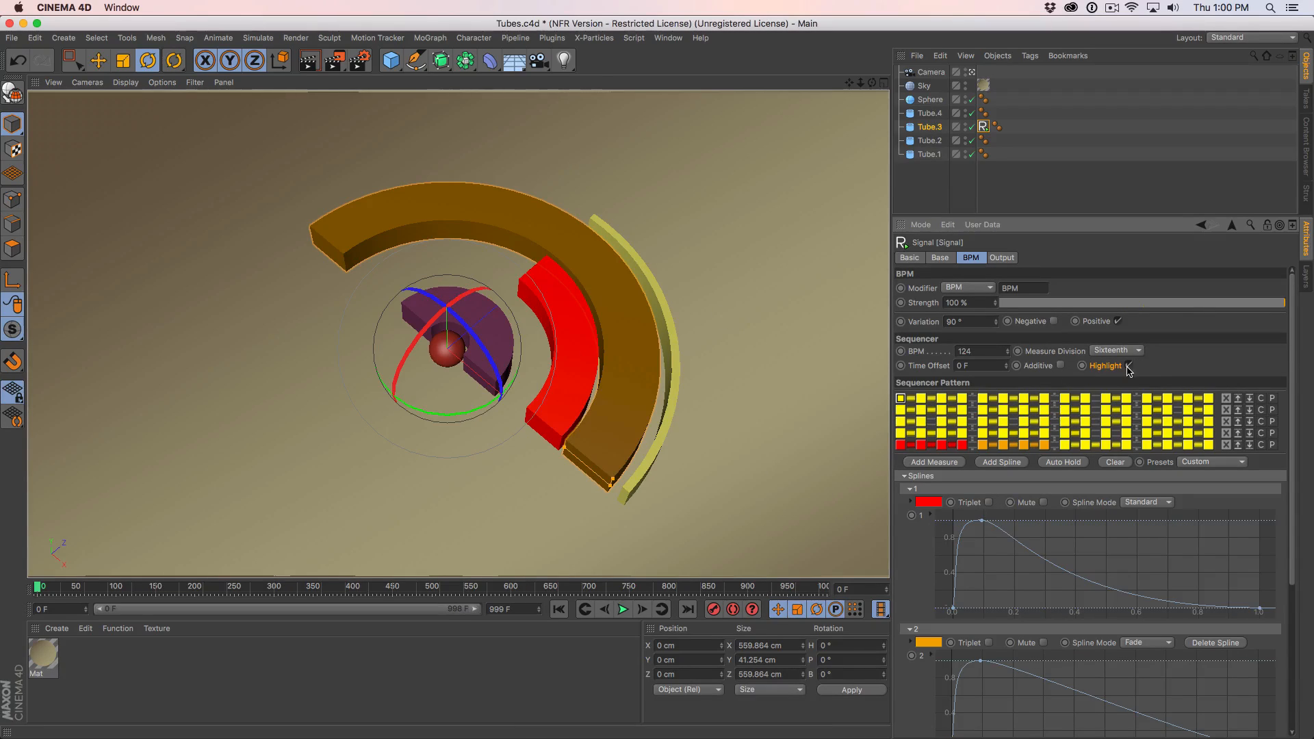
{"action": "left_click", "coordinate": [622, 611]}
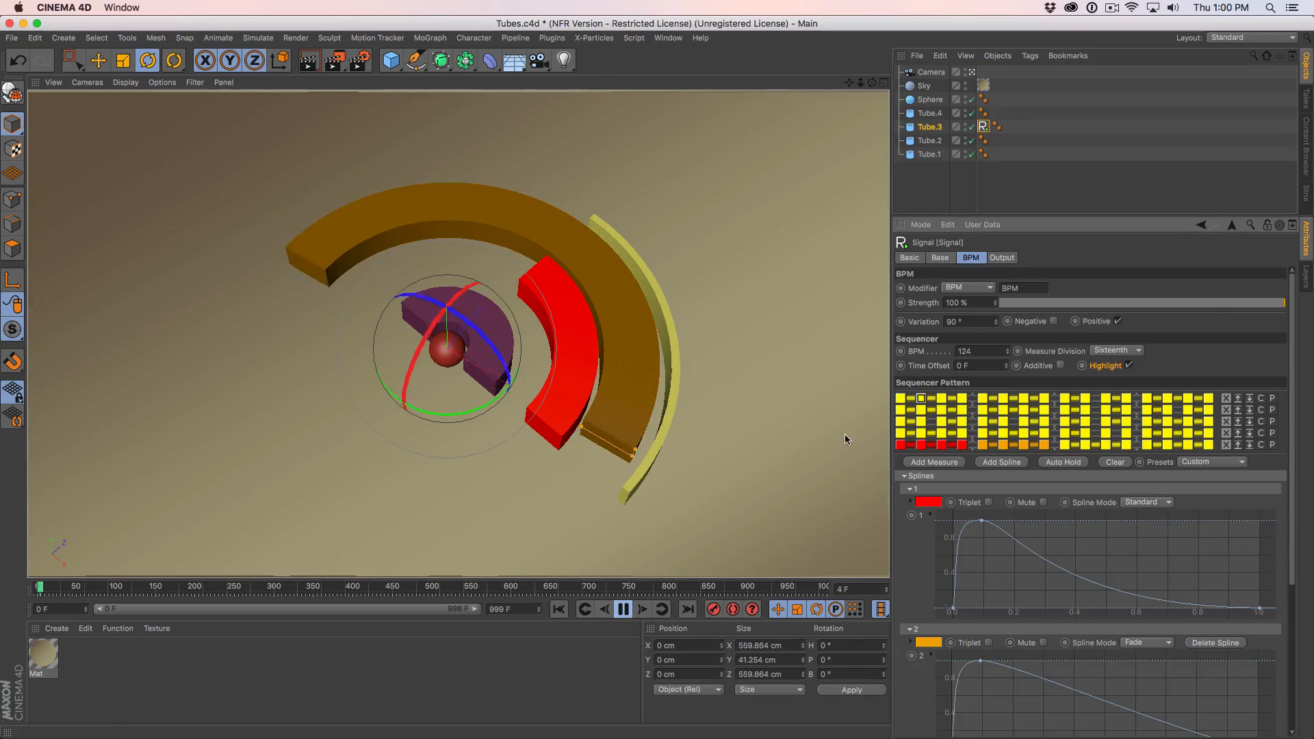
{"action": "left_click", "coordinate": [626, 612]}
{"action": "left_click", "coordinate": [1129, 365]}
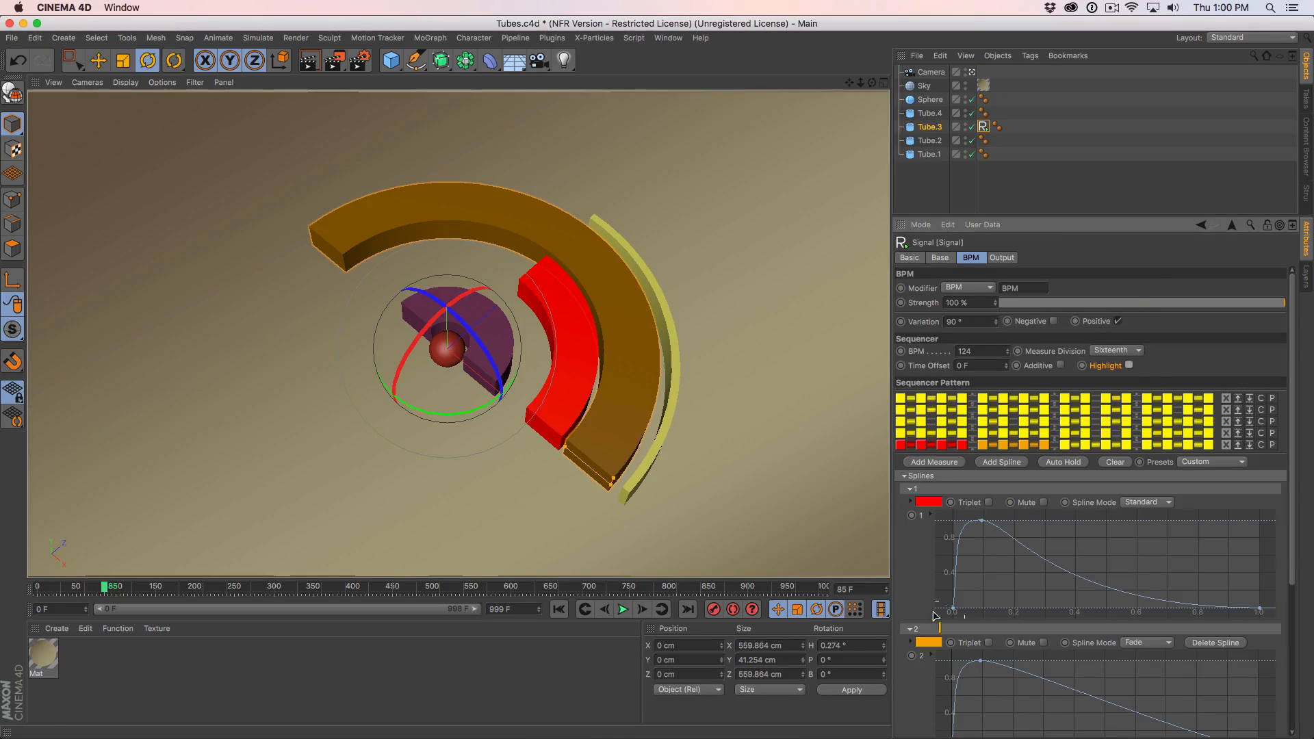
Check the playback rate options and replay the animation from its first frame.
{"action": "left_click", "coordinate": [881, 609]}
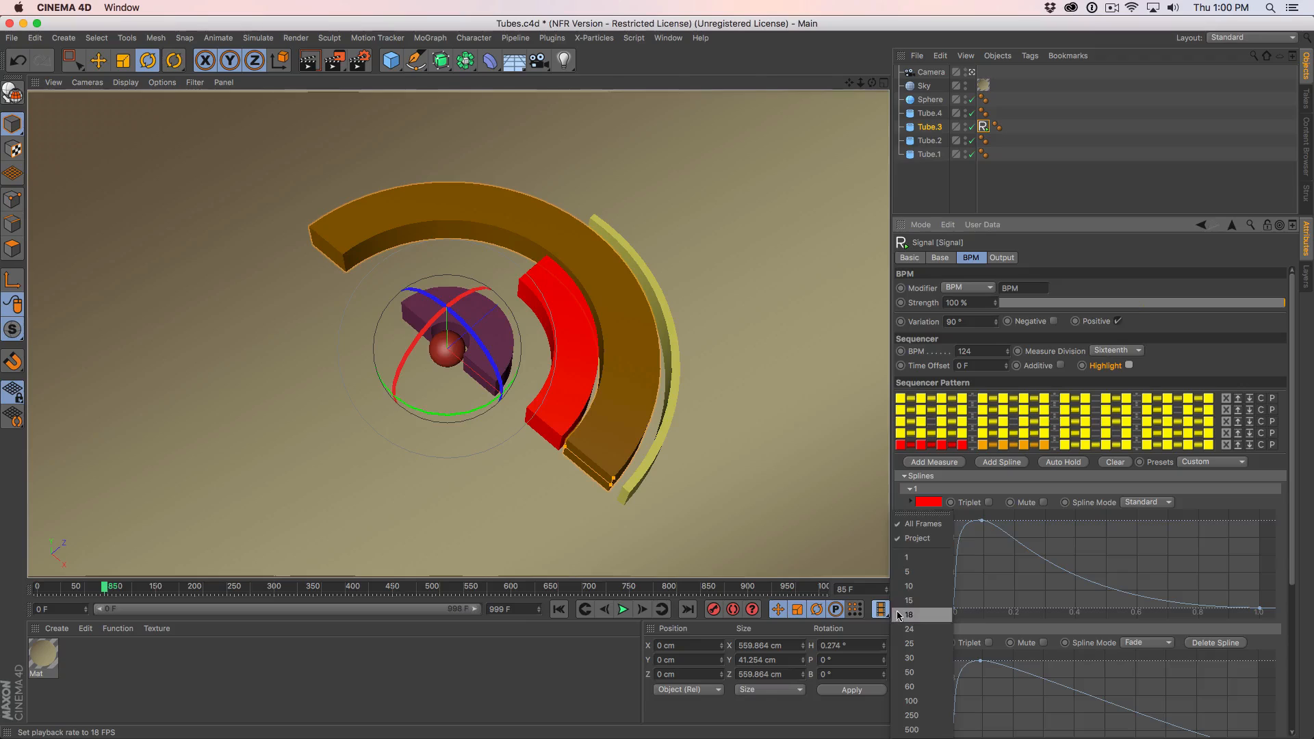
{"action": "left_click", "coordinate": [920, 530]}
{"action": "left_click", "coordinate": [559, 609]}
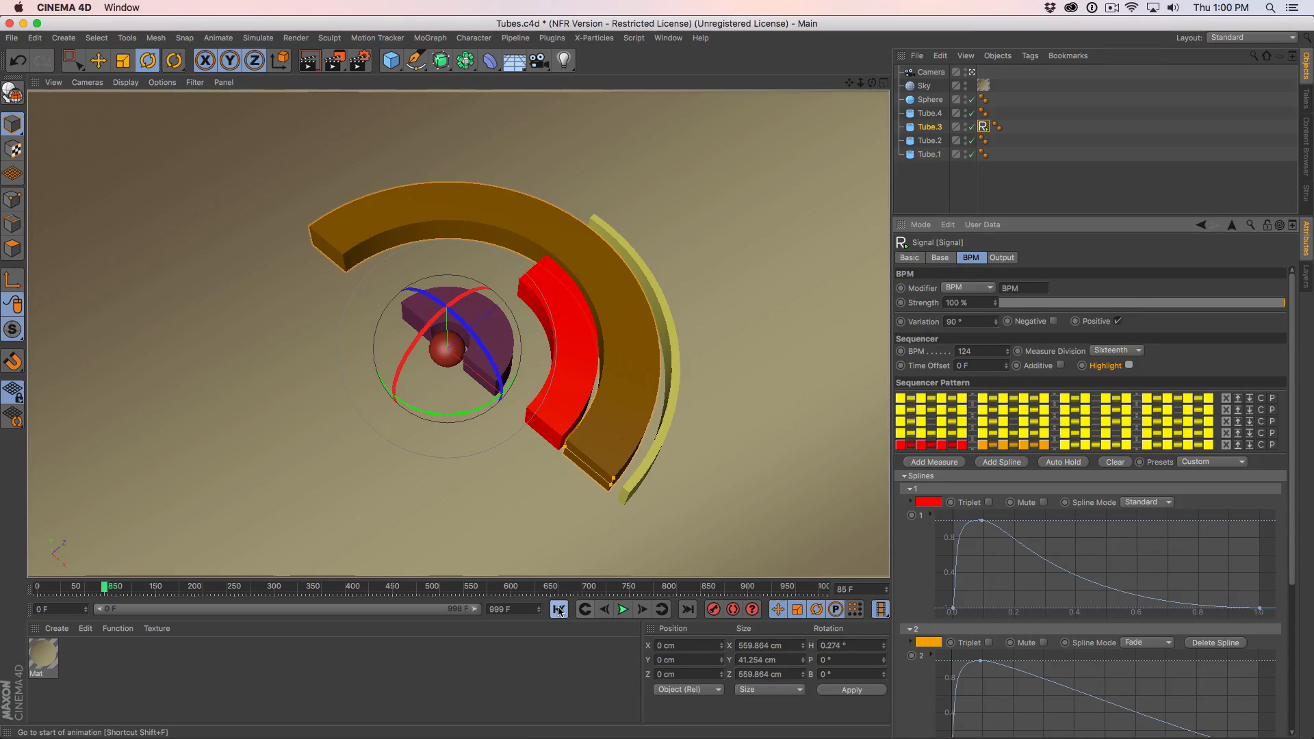
{"action": "left_click", "coordinate": [621, 609]}
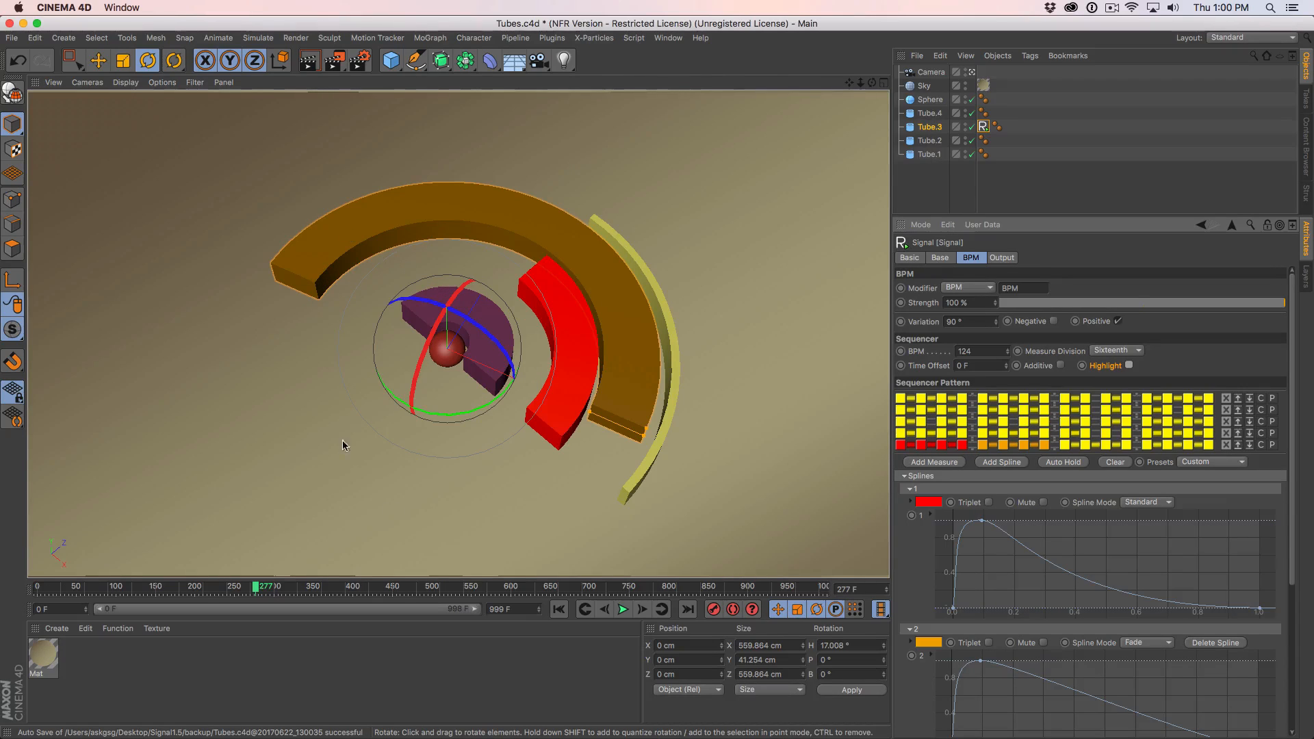
Add two measures to the sequencer pattern and play the animation.
{"action": "left_click", "coordinate": [934, 462]}
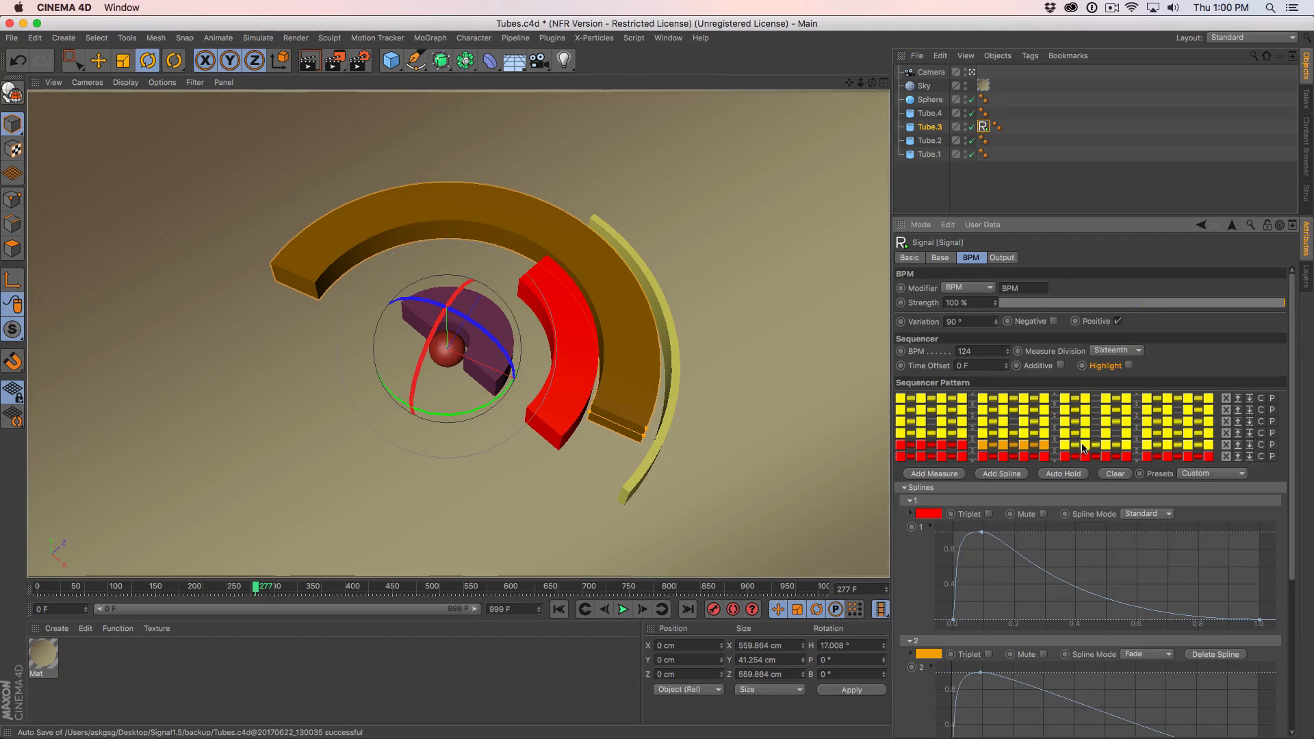
{"action": "left_click", "coordinate": [931, 474]}
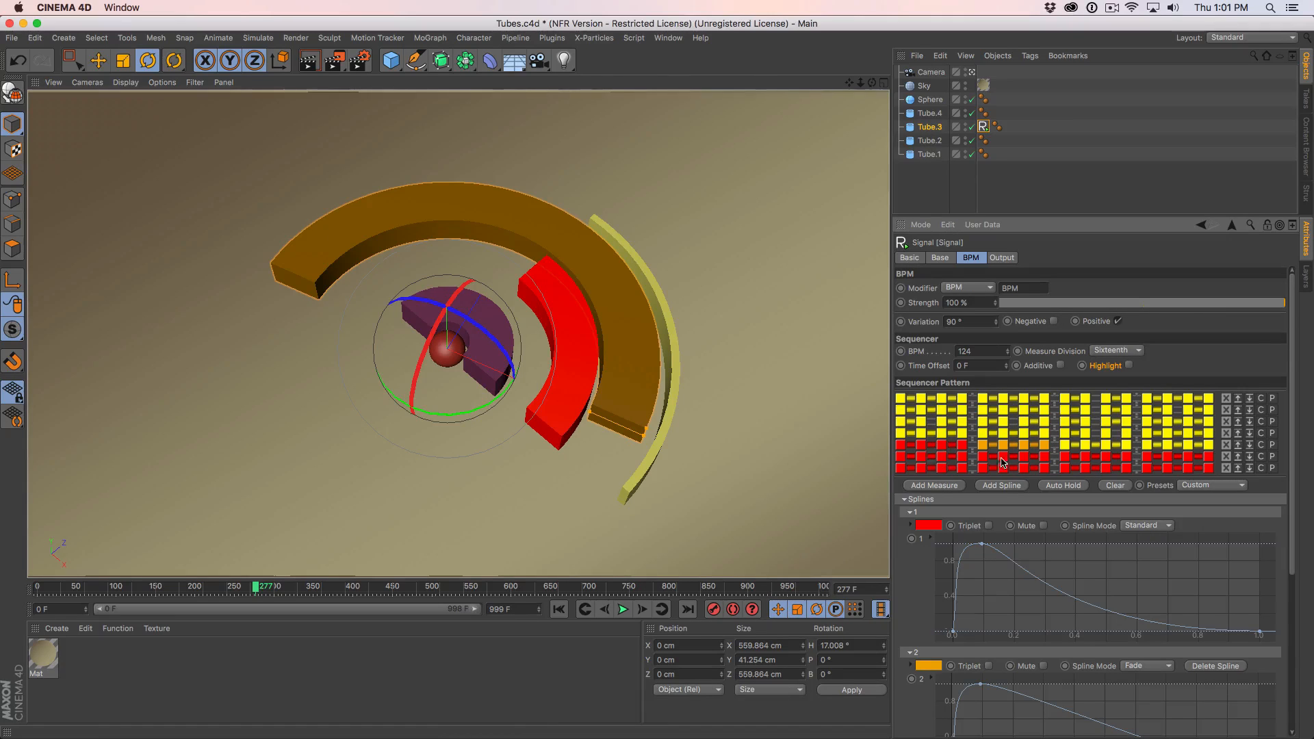
{"action": "left_click", "coordinate": [580, 608]}
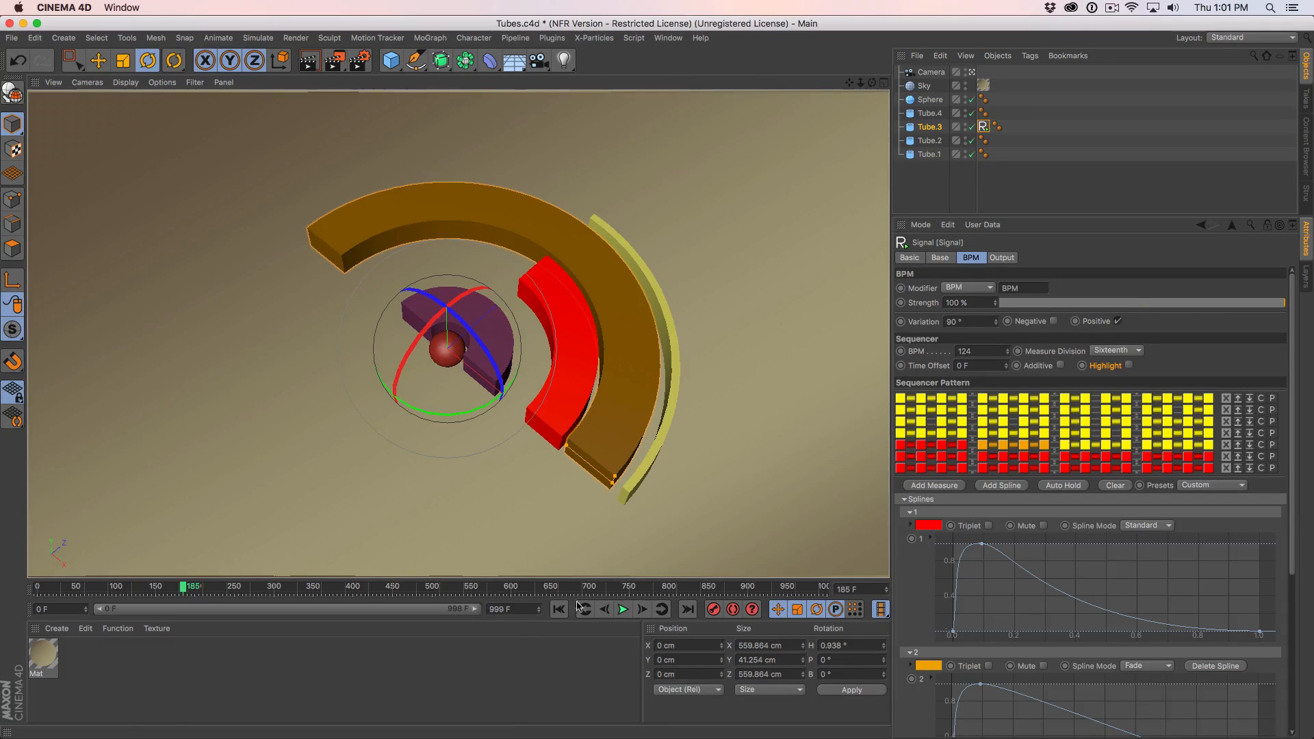
{"action": "left_click", "coordinate": [624, 609]}
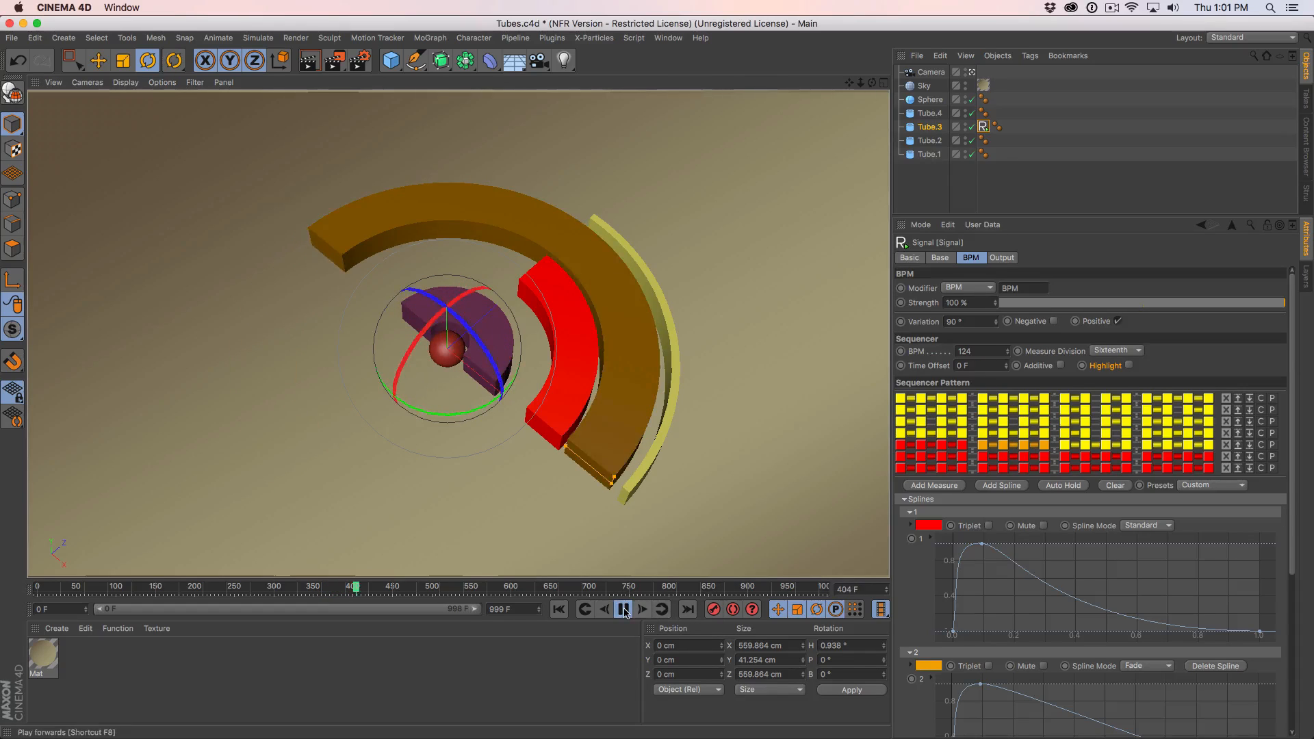
{"action": "left_click", "coordinate": [623, 609]}
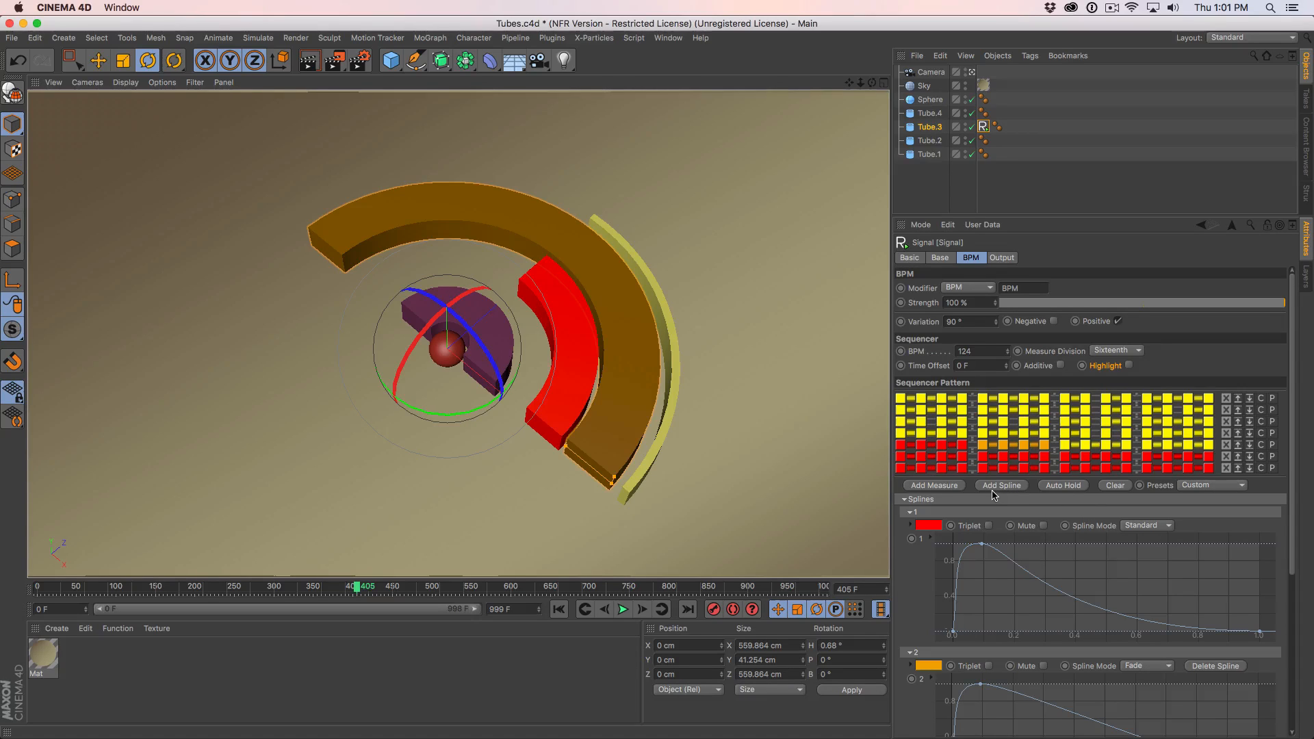
Delete five measures from the sequencer pattern, keeping only the first two.
{"action": "left_click", "coordinate": [1226, 422]}
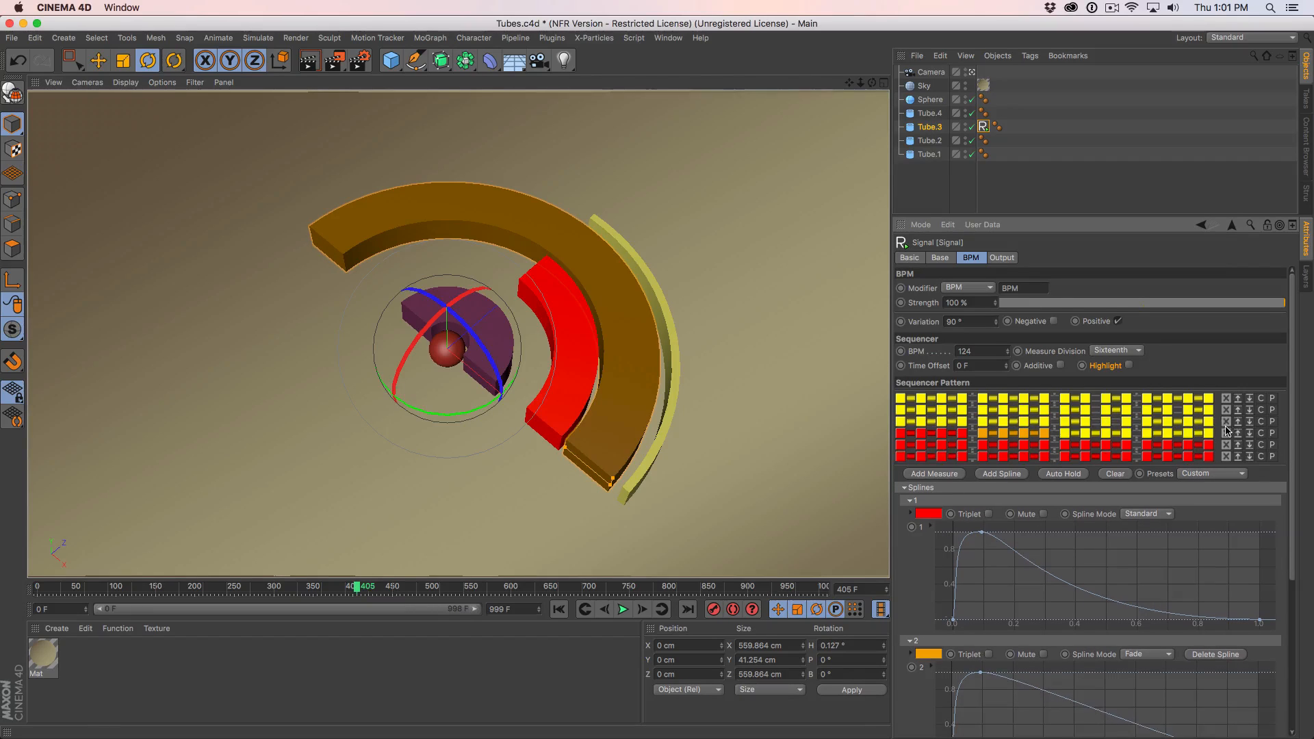
{"action": "left_click", "coordinate": [1227, 432]}
{"action": "left_click", "coordinate": [1226, 433]}
{"action": "left_click", "coordinate": [1226, 433]}
{"action": "left_click", "coordinate": [1226, 421]}
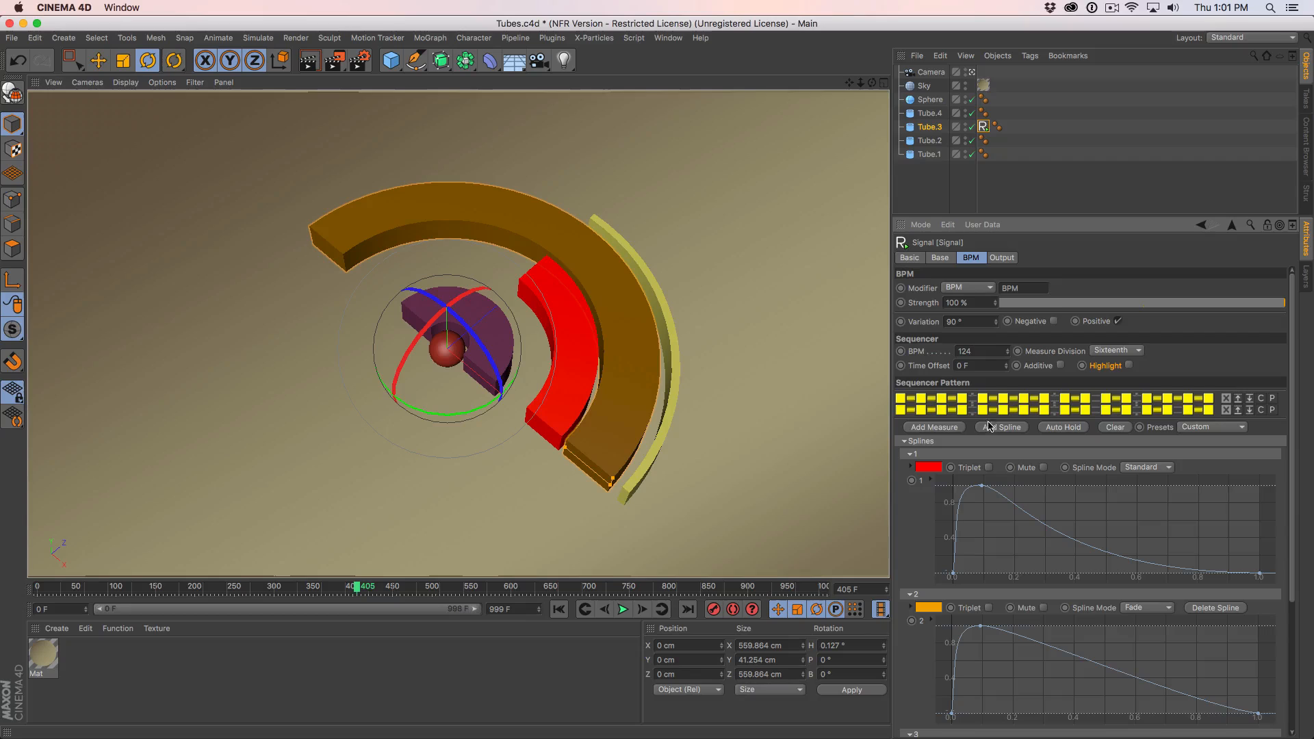
Add a fourth spline, move its peak to about 0.55 along the curve, and bow its falloff outward.
{"action": "left_click", "coordinate": [1000, 429]}
{"action": "left_click_drag", "start_coordinate": [1293, 495], "coordinate": [1293, 682]}
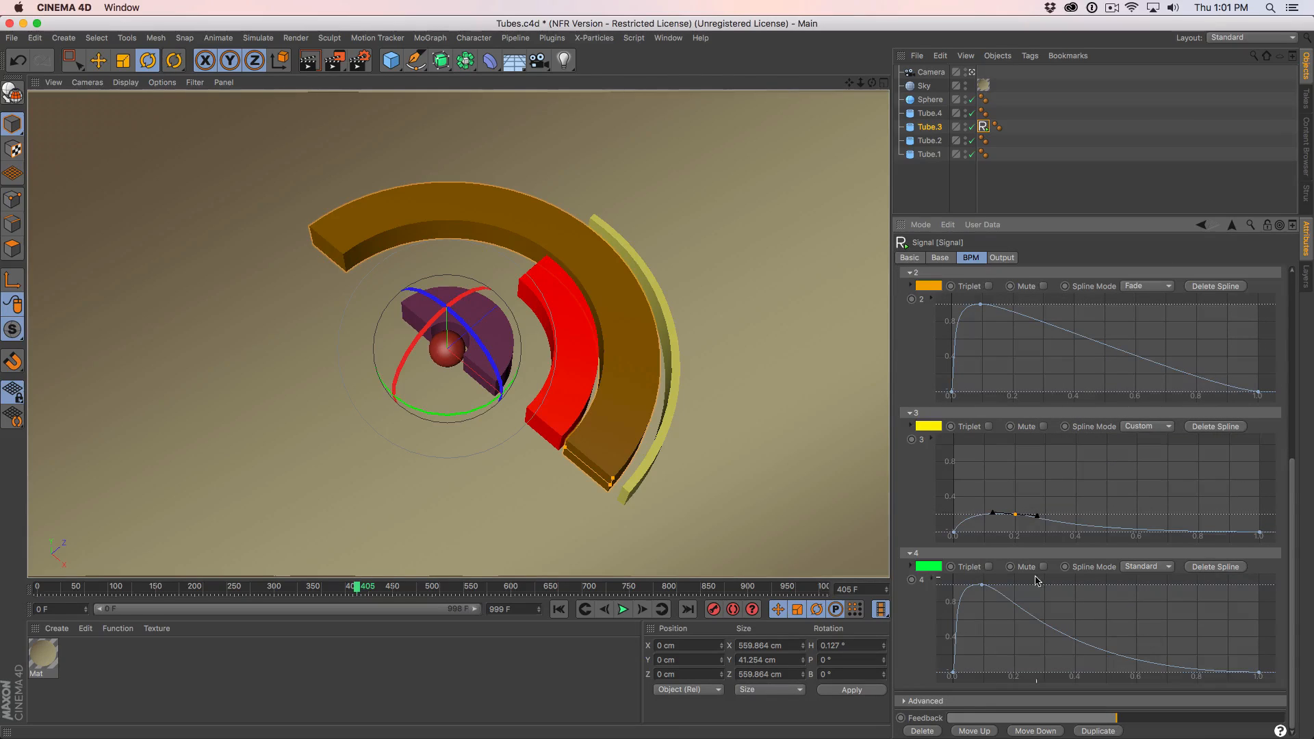
{"action": "left_click", "coordinate": [981, 586]}
{"action": "left_click_drag", "start_coordinate": [984, 587], "coordinate": [1123, 567]}
{"action": "left_click", "coordinate": [1259, 672]}
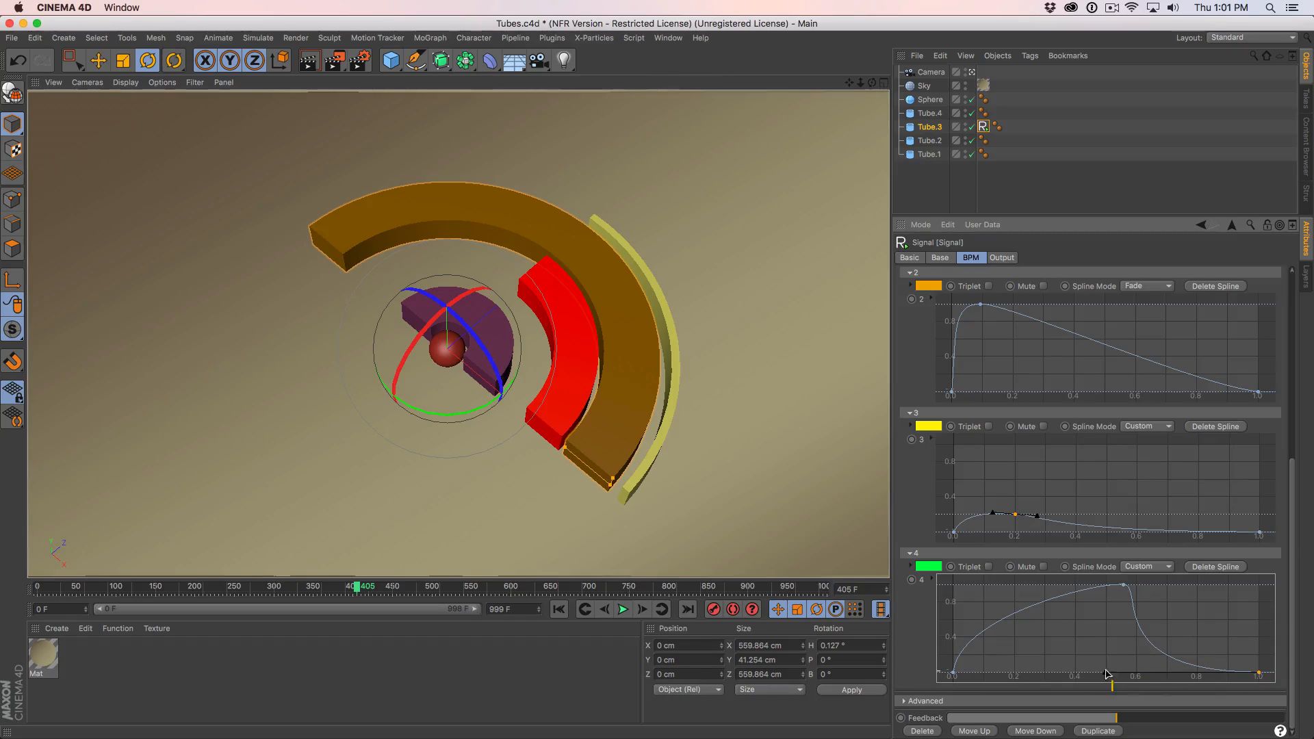
{"action": "left_click_drag", "start_coordinate": [1104, 673], "coordinate": [1201, 600]}
Change the fourth spline's color to cyan and the third spline's color to green.
{"action": "left_click", "coordinate": [926, 567]}
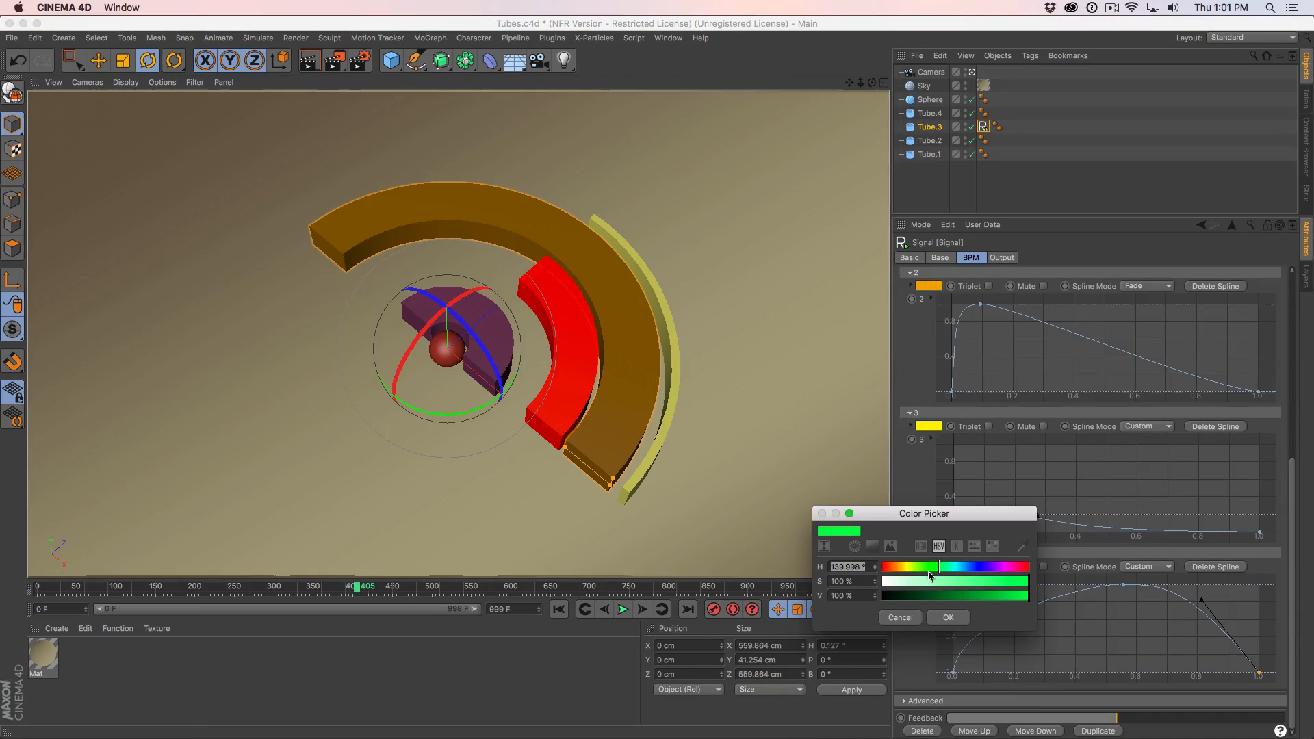
{"action": "left_click", "coordinate": [953, 567]}
{"action": "left_click", "coordinate": [960, 616]}
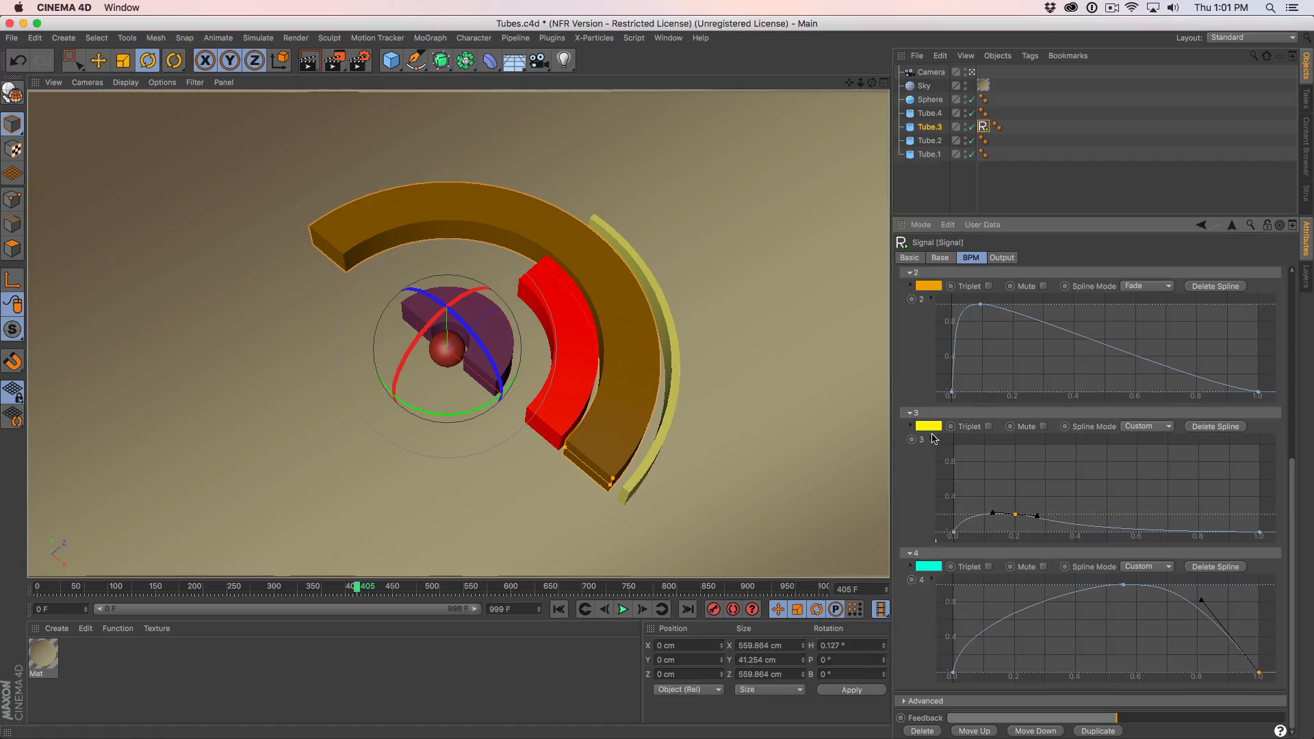
{"action": "left_click", "coordinate": [929, 426]}
{"action": "left_click", "coordinate": [923, 425]}
{"action": "left_click", "coordinate": [952, 476]}
{"action": "scroll", "coordinate": [1292, 525], "scroll_direction": "up", "scroll_amount": 5}
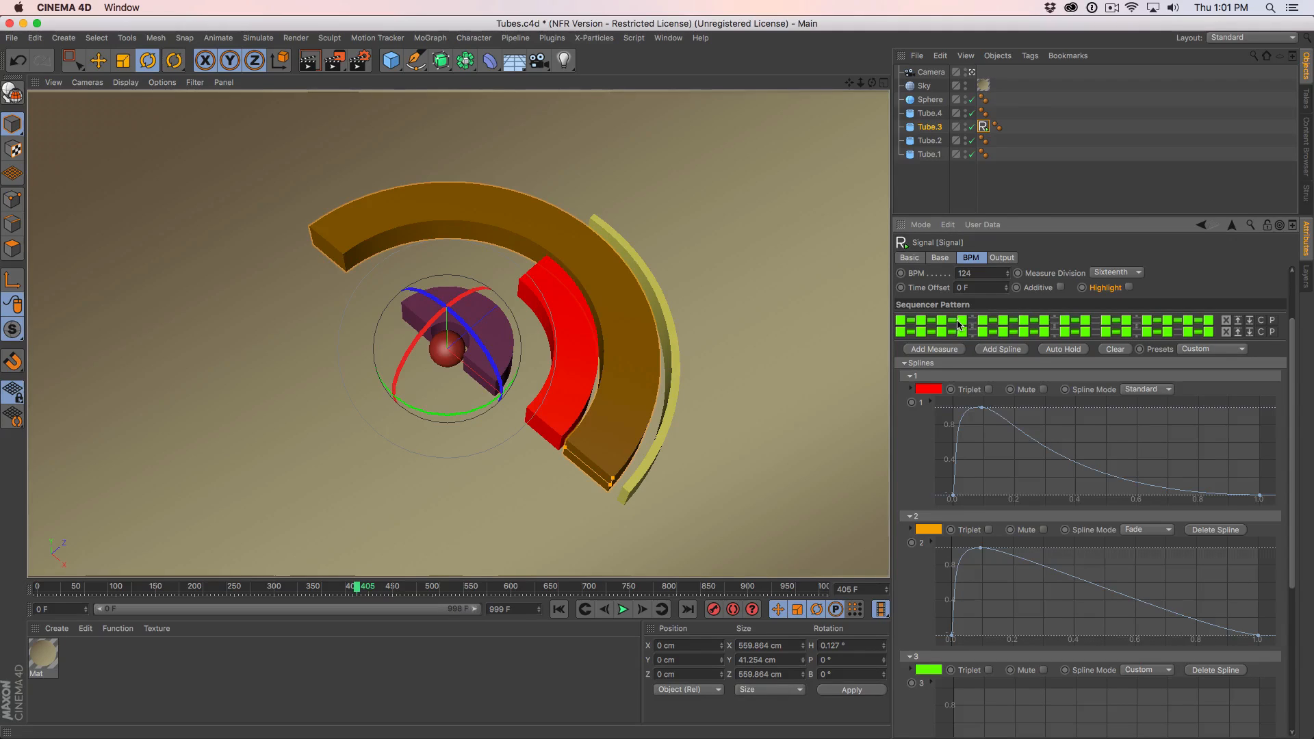
Remove the last two steps of the first measure's third beat and look through the spline choices and pattern presets.
{"action": "left_click", "coordinate": [1103, 324]}
{"action": "right_click", "coordinate": [1104, 330]}
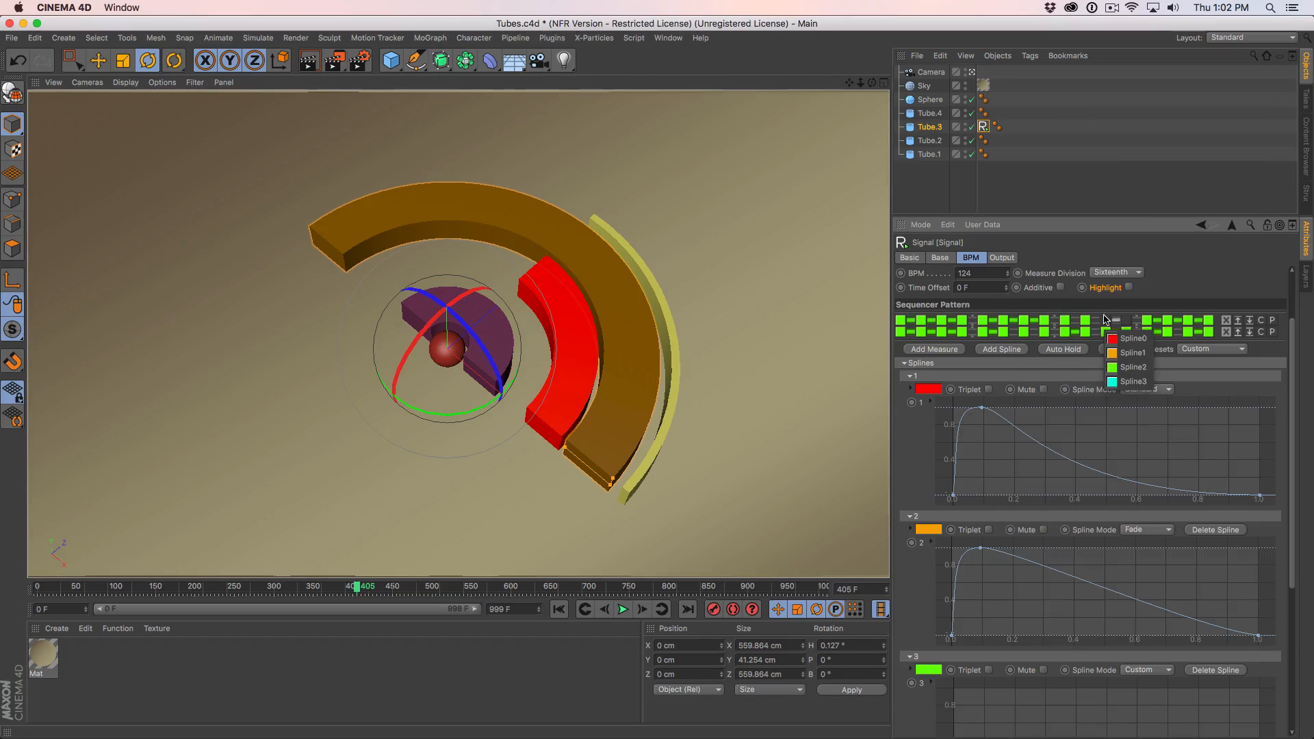
{"action": "left_click", "coordinate": [1104, 316]}
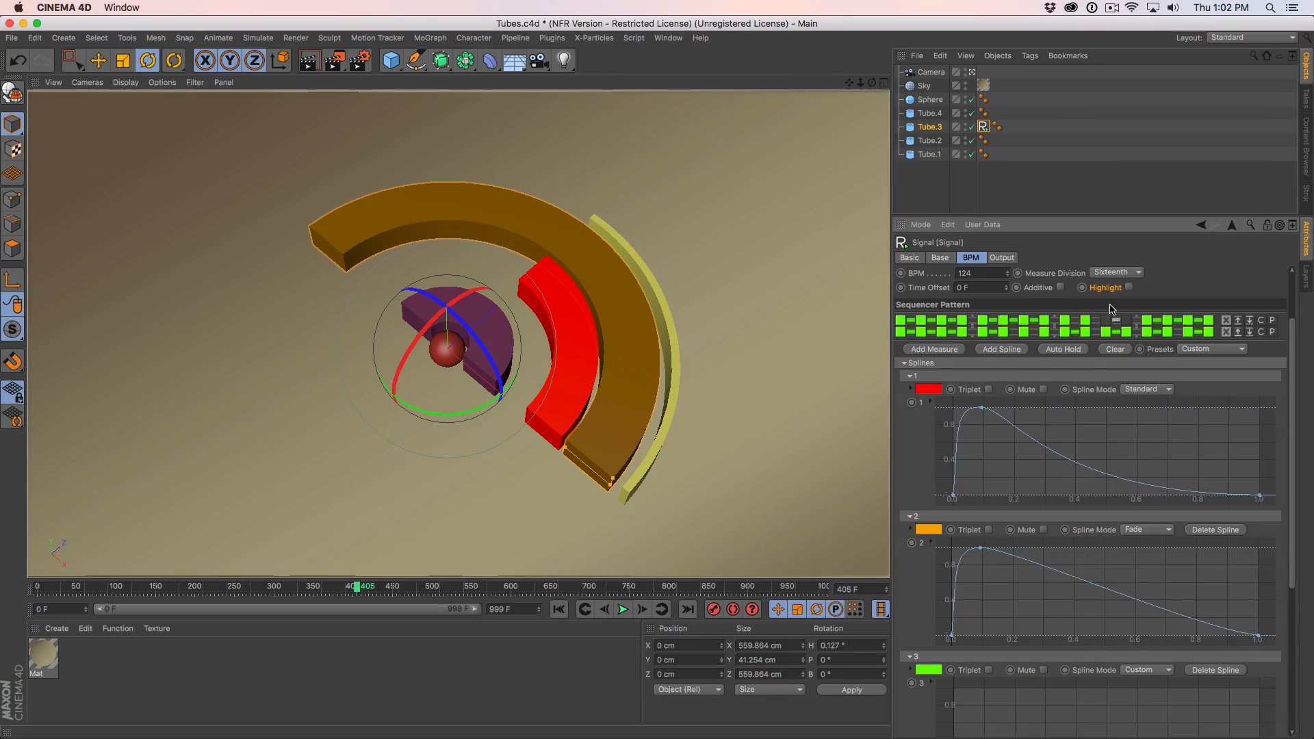
{"action": "left_click", "coordinate": [1222, 349]}
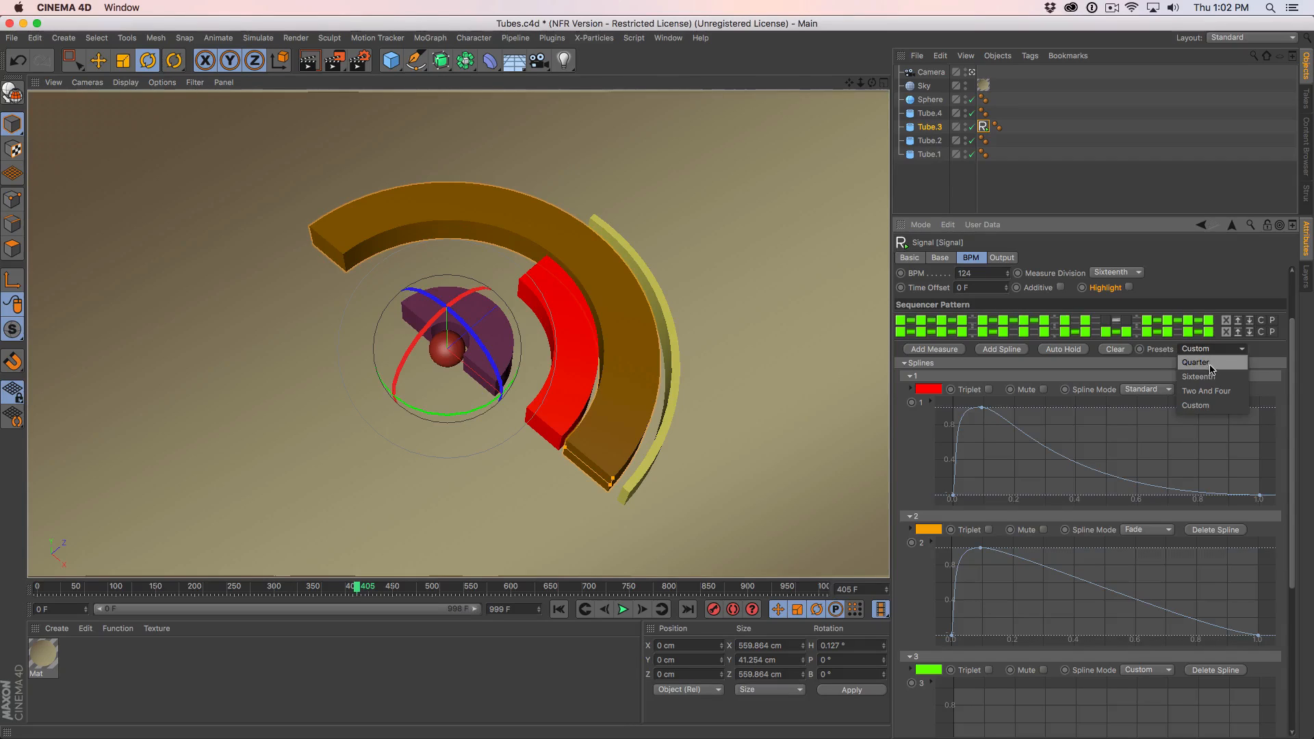
{"action": "left_click", "coordinate": [1140, 356]}
Clear the sequencer pattern and fill the first measure's first beat with held steps of the red first spline.
{"action": "left_click", "coordinate": [1115, 349]}
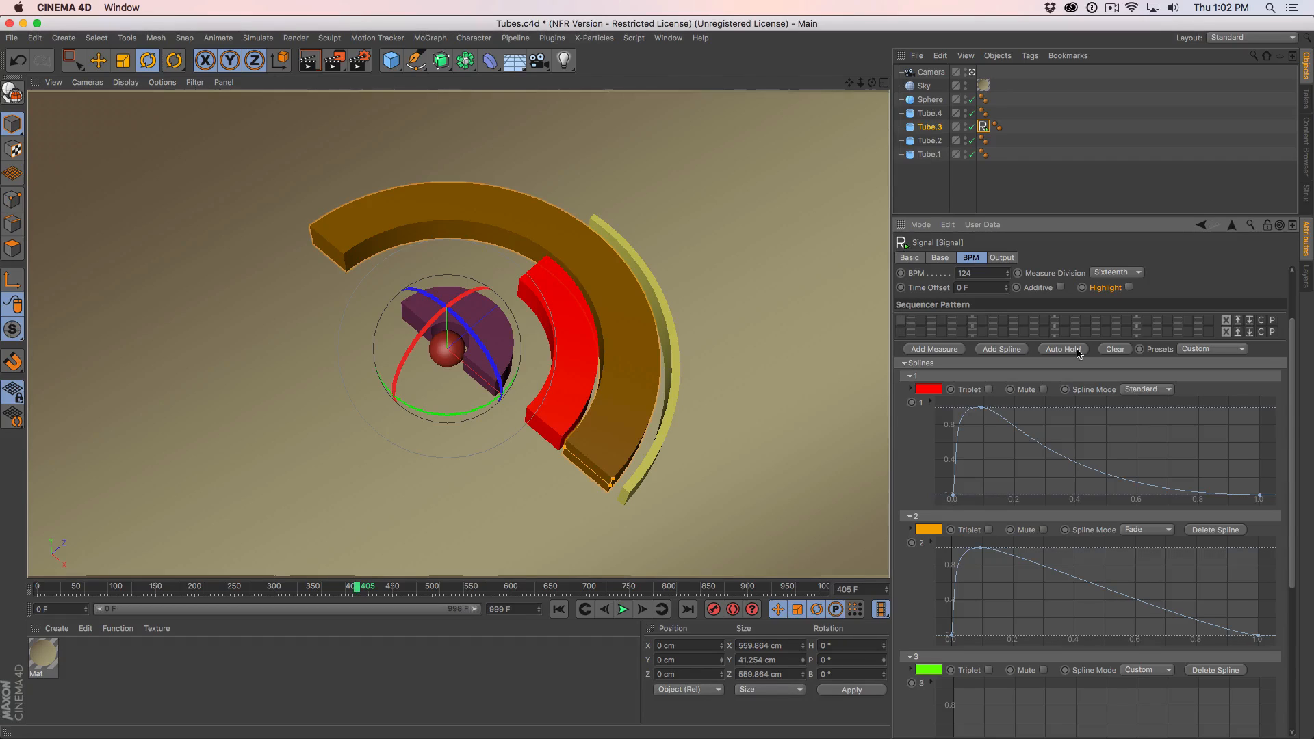
{"action": "left_click", "coordinate": [901, 321]}
{"action": "left_click", "coordinate": [920, 324]}
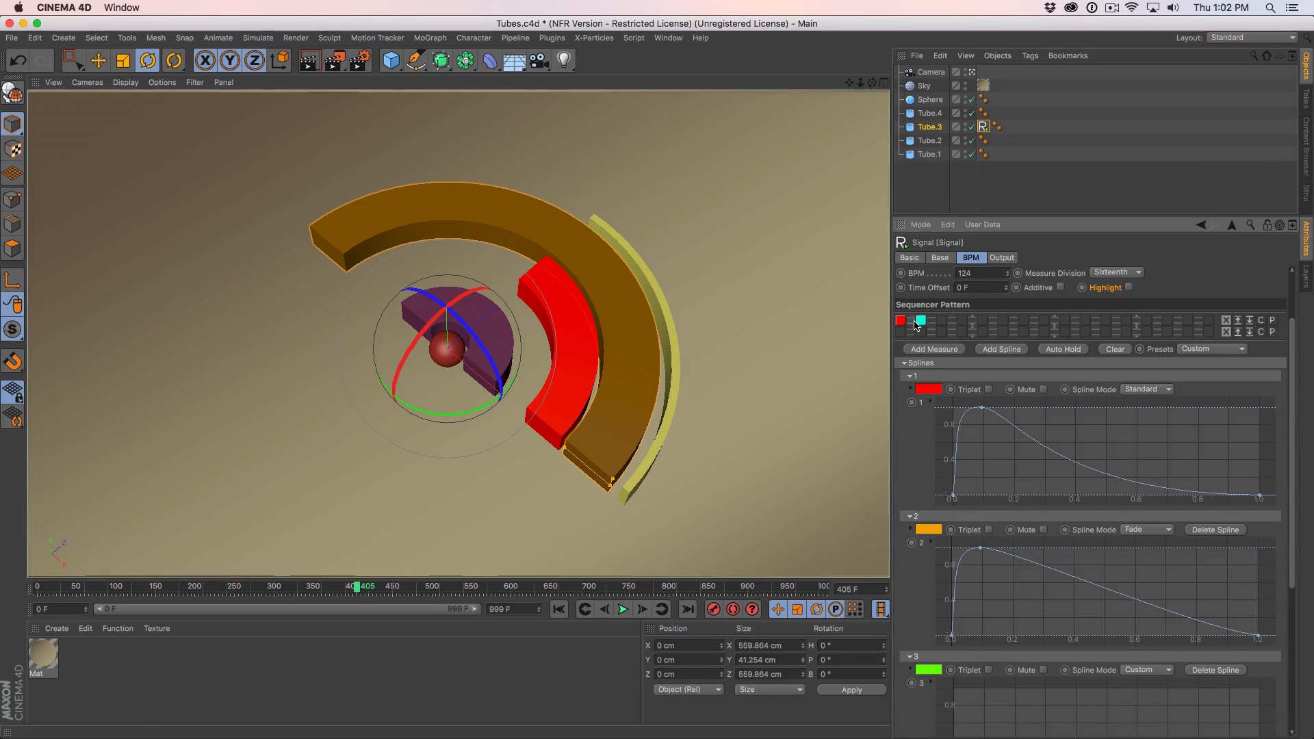
{"action": "left_click", "coordinate": [918, 325]}
{"action": "left_click", "coordinate": [911, 326]}
{"action": "left_click_drag", "start_coordinate": [933, 325], "coordinate": [939, 323]}
{"action": "left_click", "coordinate": [953, 325]}
Try adding red first-spline steps and holds to the first measure's second beat.
{"action": "left_click", "coordinate": [1003, 321]}
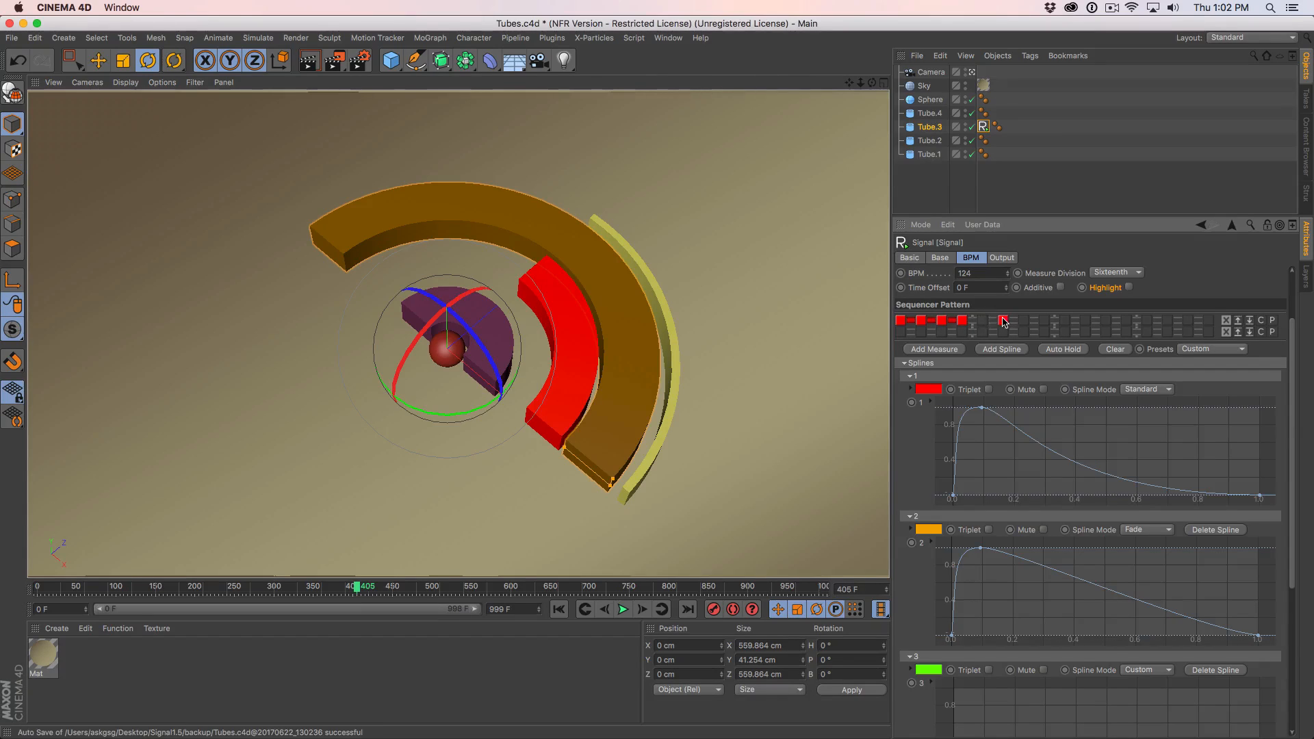
{"action": "left_click", "coordinate": [983, 321]}
{"action": "left_click", "coordinate": [992, 321]}
{"action": "left_click", "coordinate": [1024, 321]}
{"action": "left_click", "coordinate": [1033, 321]}
{"action": "left_click", "coordinate": [1025, 323]}
{"action": "left_click", "coordinate": [1024, 323]}
Clear the pattern and place red first-spline steps at the start of the first measure's first two beats and halfway through the second.
{"action": "left_click", "coordinate": [1111, 352]}
{"action": "left_click", "coordinate": [982, 320]}
{"action": "left_click", "coordinate": [1023, 320]}
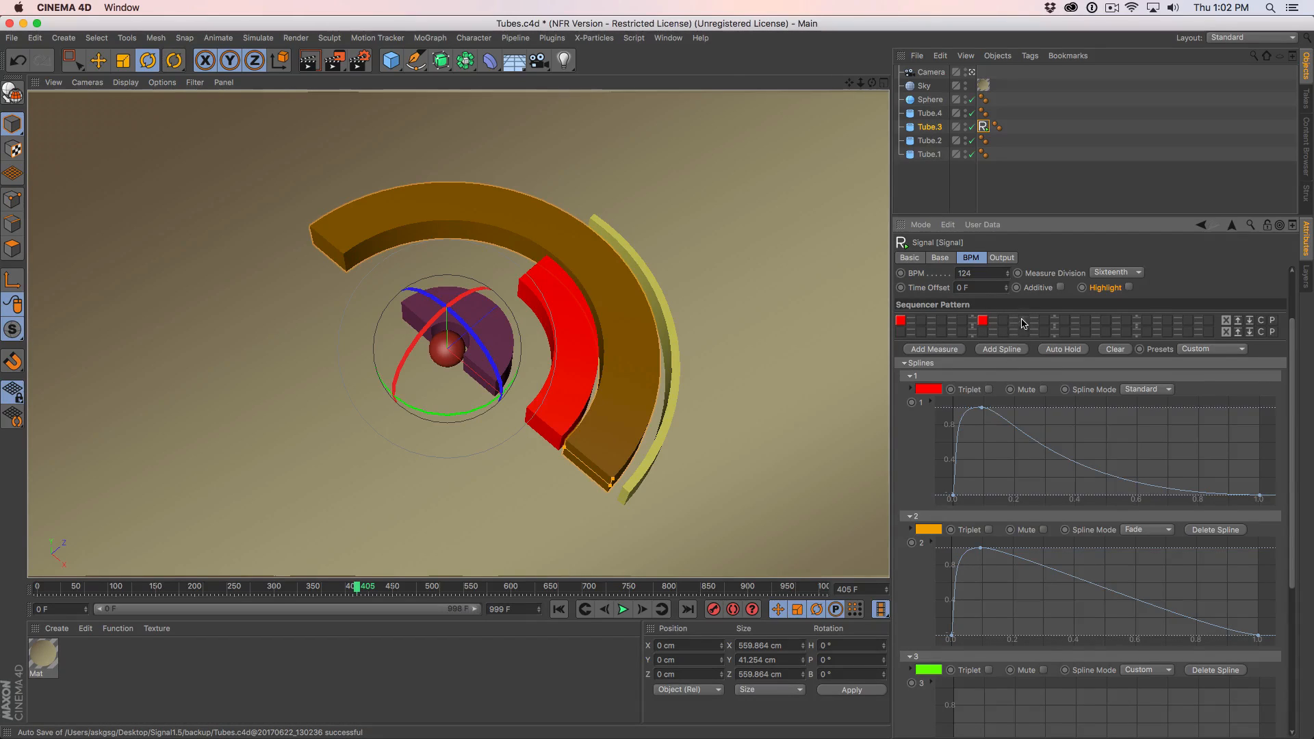
In the first measure, assign Spline2 to the third beat's first and third steps and Spline3 to the fourth beat's first step.
{"action": "right_click", "coordinate": [1063, 320]}
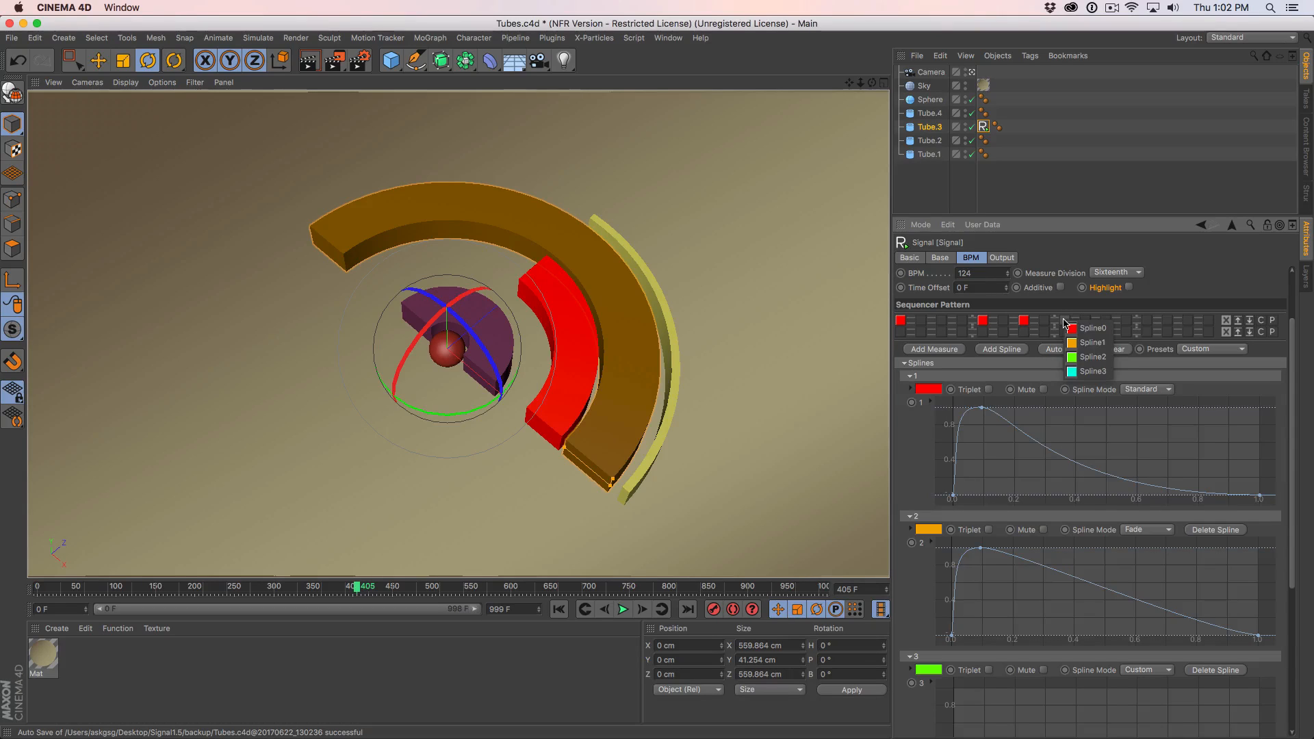
{"action": "left_click", "coordinate": [1096, 356]}
{"action": "right_click", "coordinate": [1105, 320]}
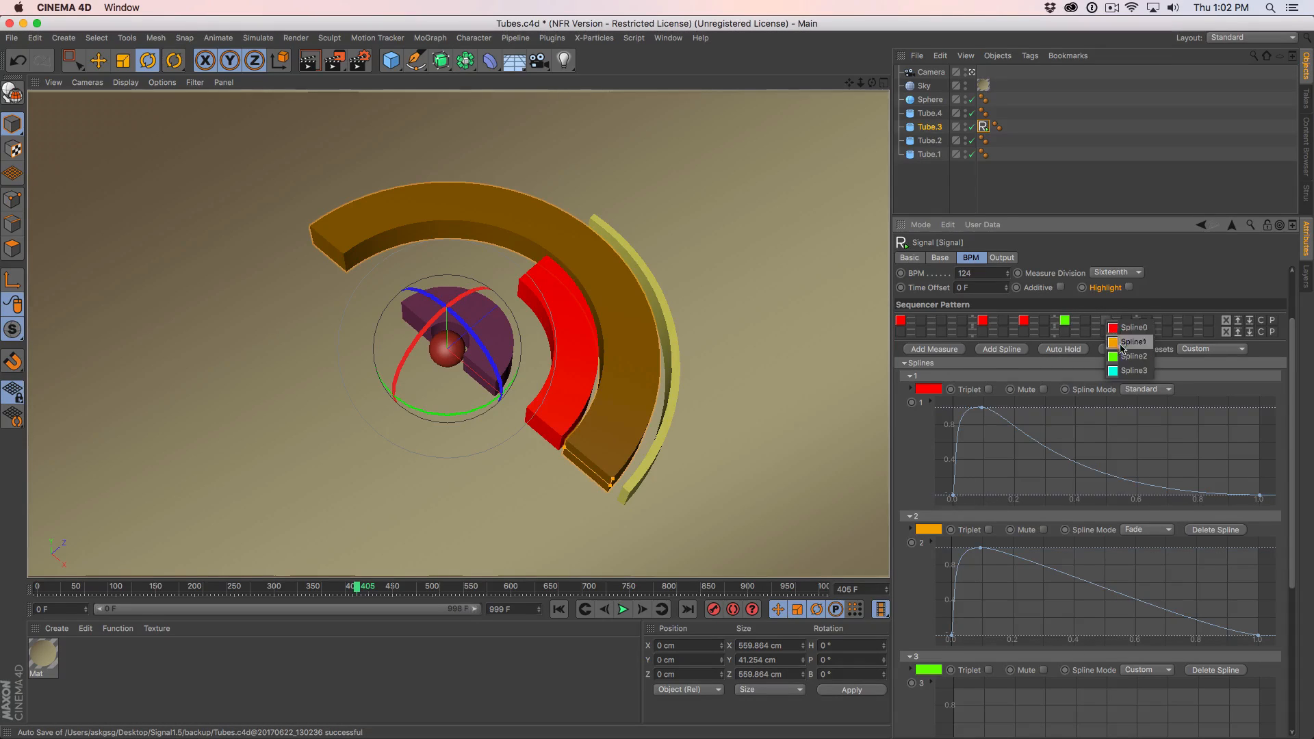
{"action": "left_click", "coordinate": [1127, 358]}
{"action": "right_click", "coordinate": [1148, 321]}
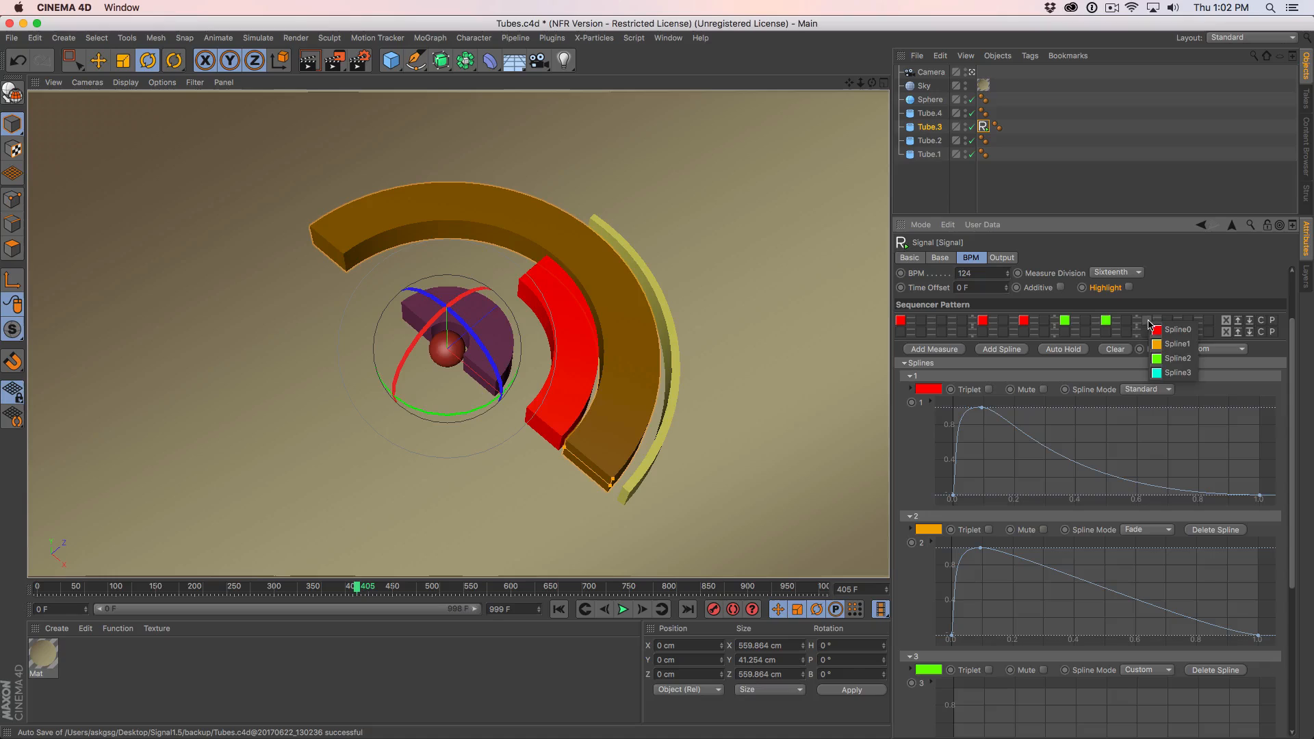
{"action": "left_click", "coordinate": [1176, 372]}
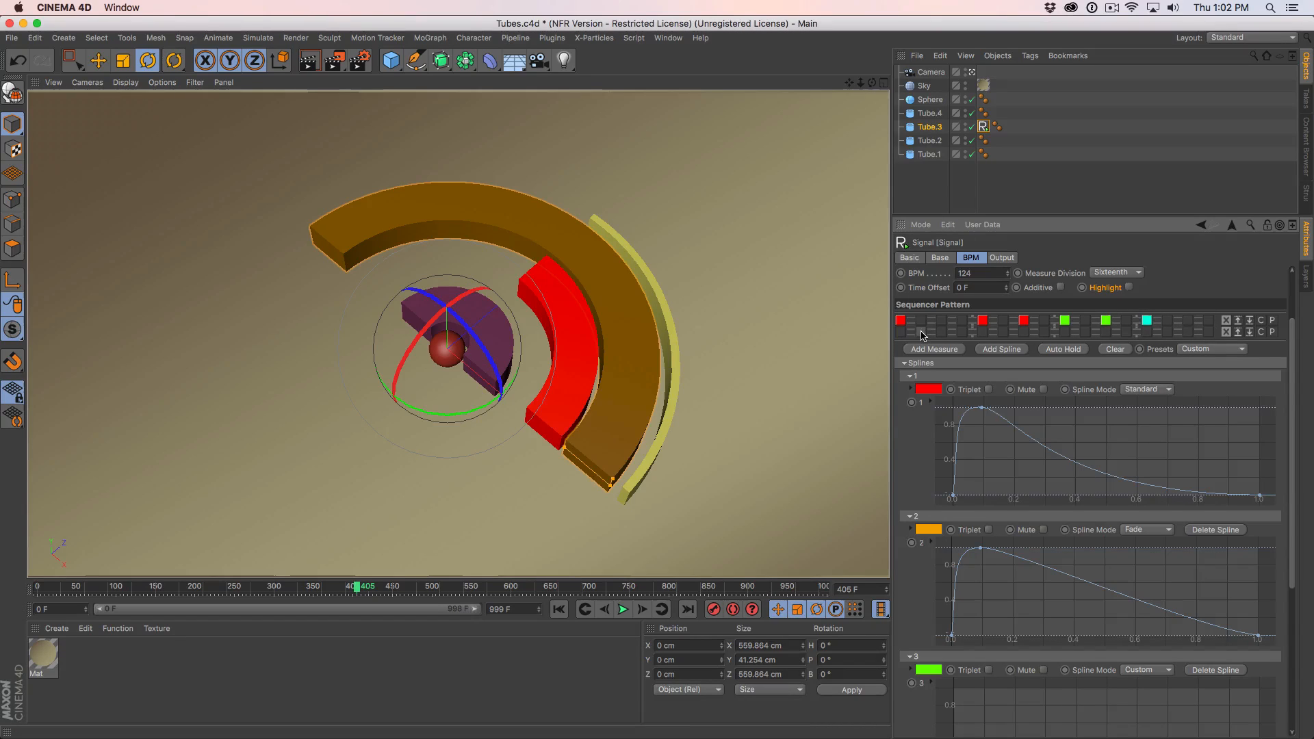
In the second measure, place a Spline0 step on the first sixteenth and Spline1 on the second sixteenth and the second beat's start.
{"action": "left_click", "coordinate": [900, 332]}
{"action": "right_click", "coordinate": [920, 332]}
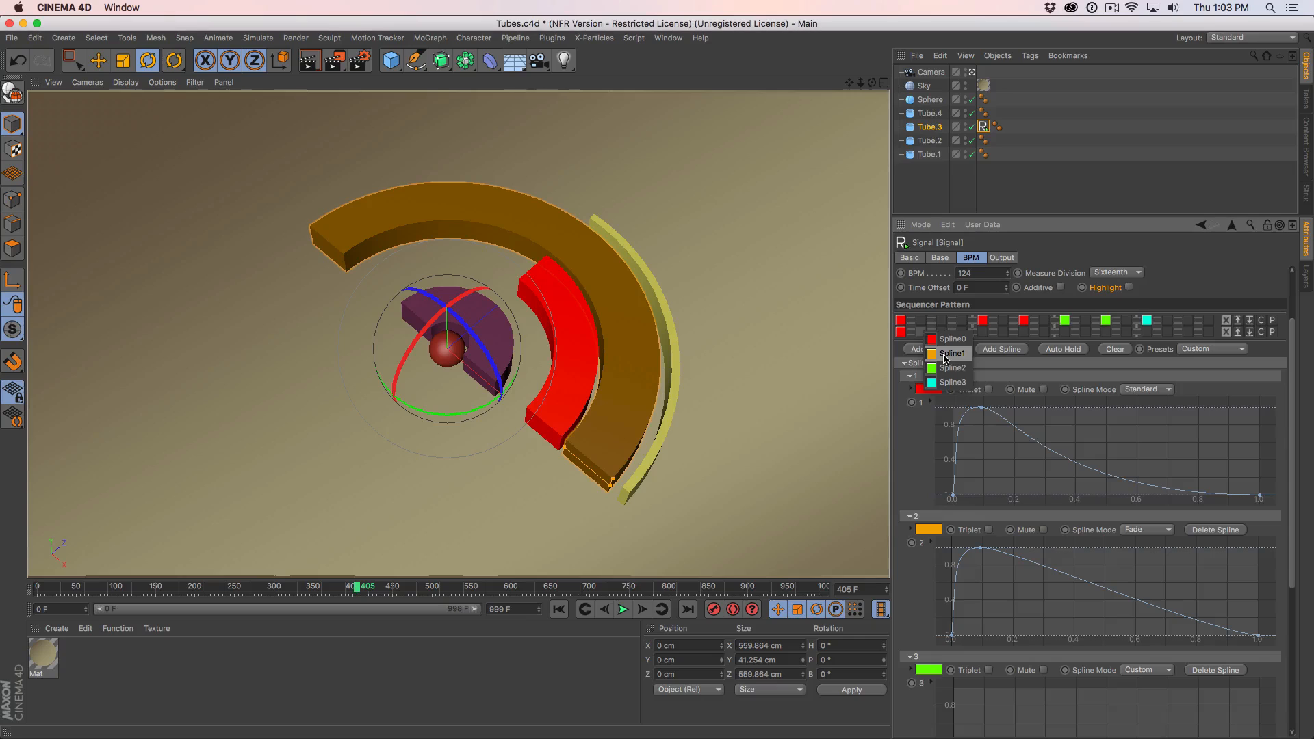
{"action": "left_click", "coordinate": [945, 356]}
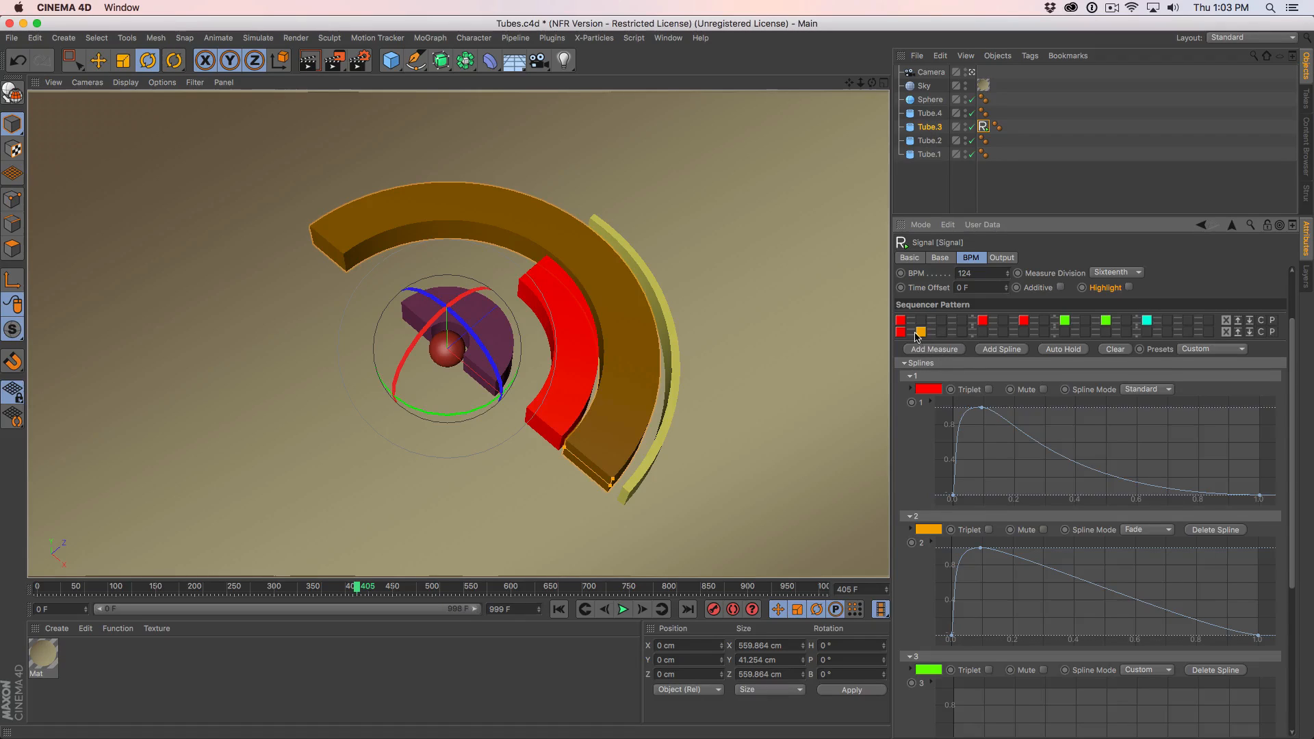
{"action": "right_click", "coordinate": [983, 337]}
{"action": "left_click", "coordinate": [1006, 356]}
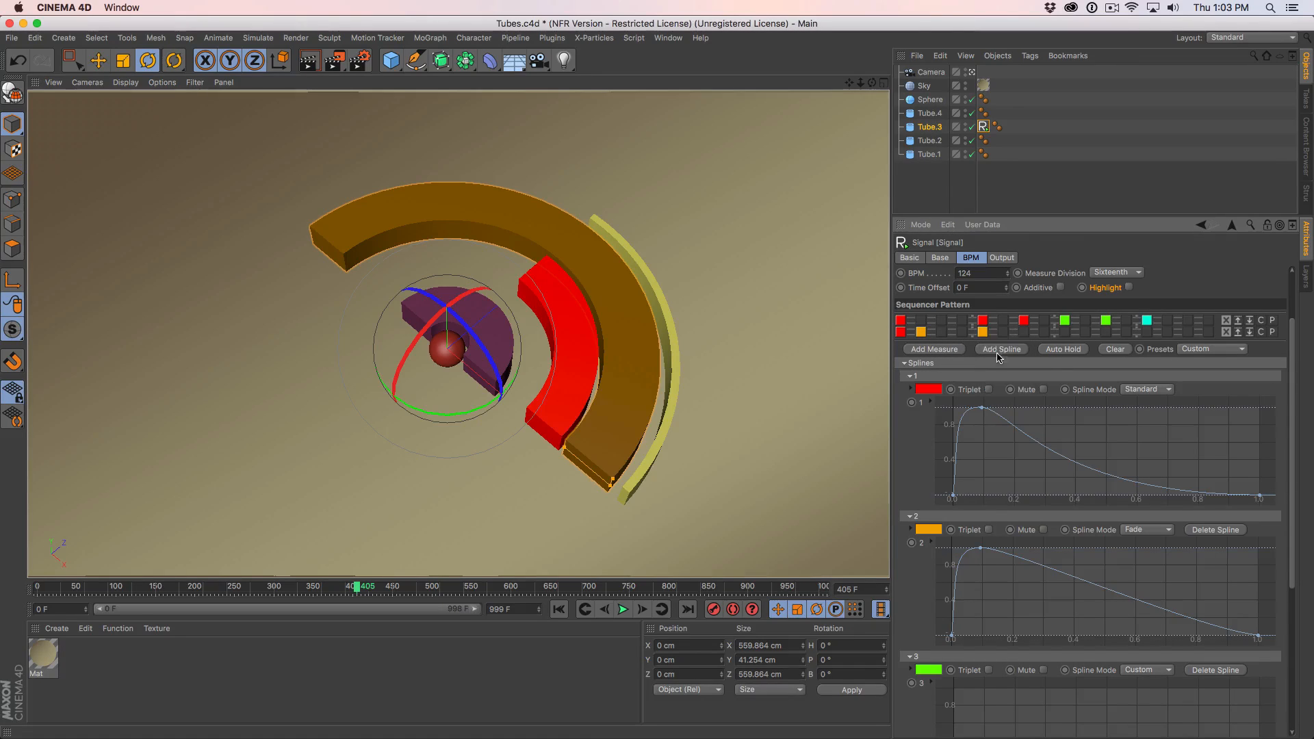
In the second measure, assign Spline2 to the third beat's start and Spline0 to the fourth beat's first and third steps.
{"action": "right_click", "coordinate": [1065, 334]}
{"action": "left_click", "coordinate": [1089, 376]}
{"action": "right_click", "coordinate": [1146, 333]}
{"action": "left_click", "coordinate": [1172, 349]}
{"action": "right_click", "coordinate": [1188, 333]}
{"action": "left_click", "coordinate": [1198, 348]}
Fill the gaps between the pattern's steps with Auto Hold and play the animation from its first frame.
{"action": "left_click", "coordinate": [1050, 350]}
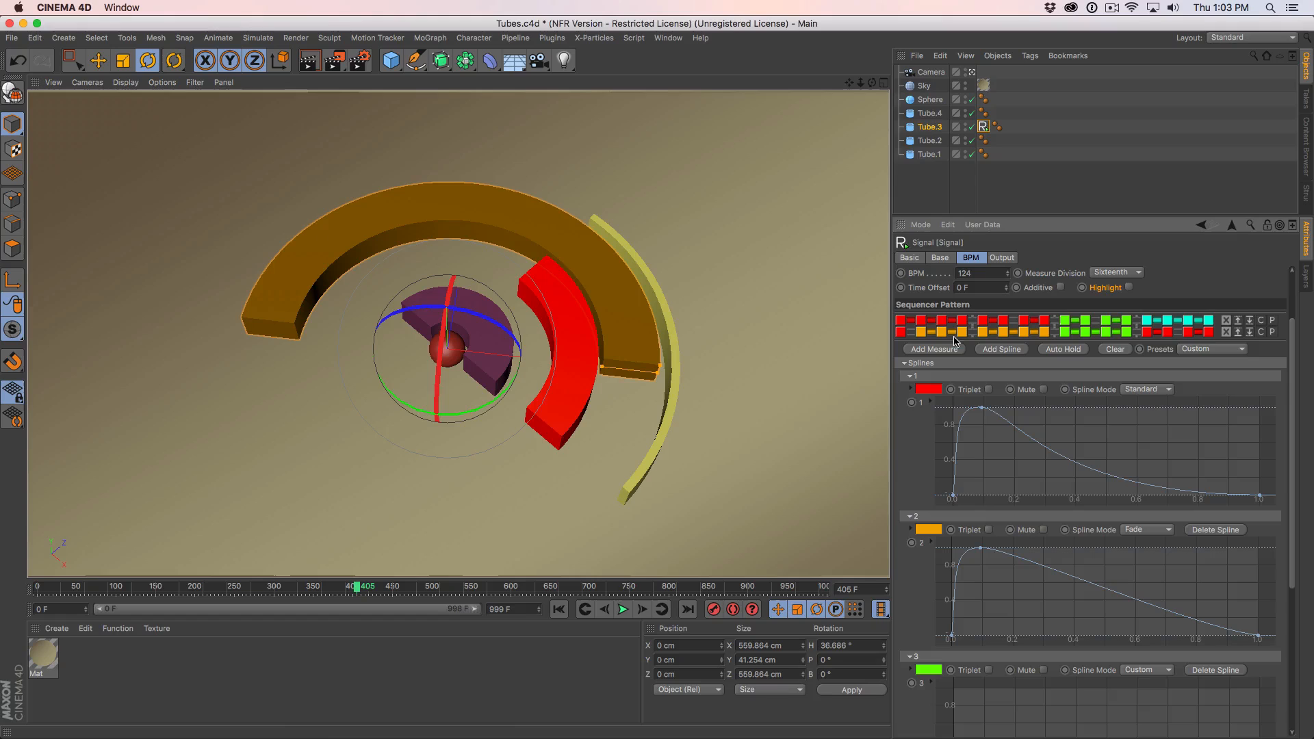
{"action": "left_click", "coordinate": [559, 609]}
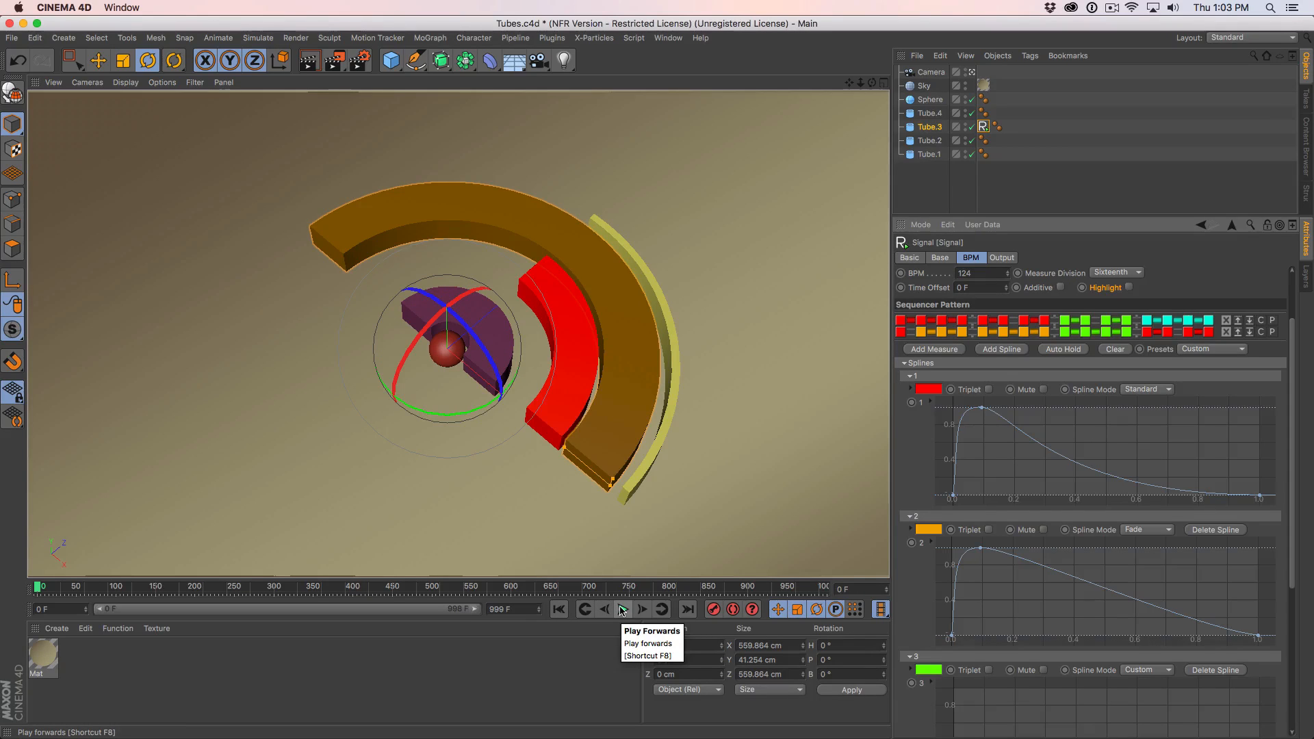
{"action": "left_click", "coordinate": [622, 609]}
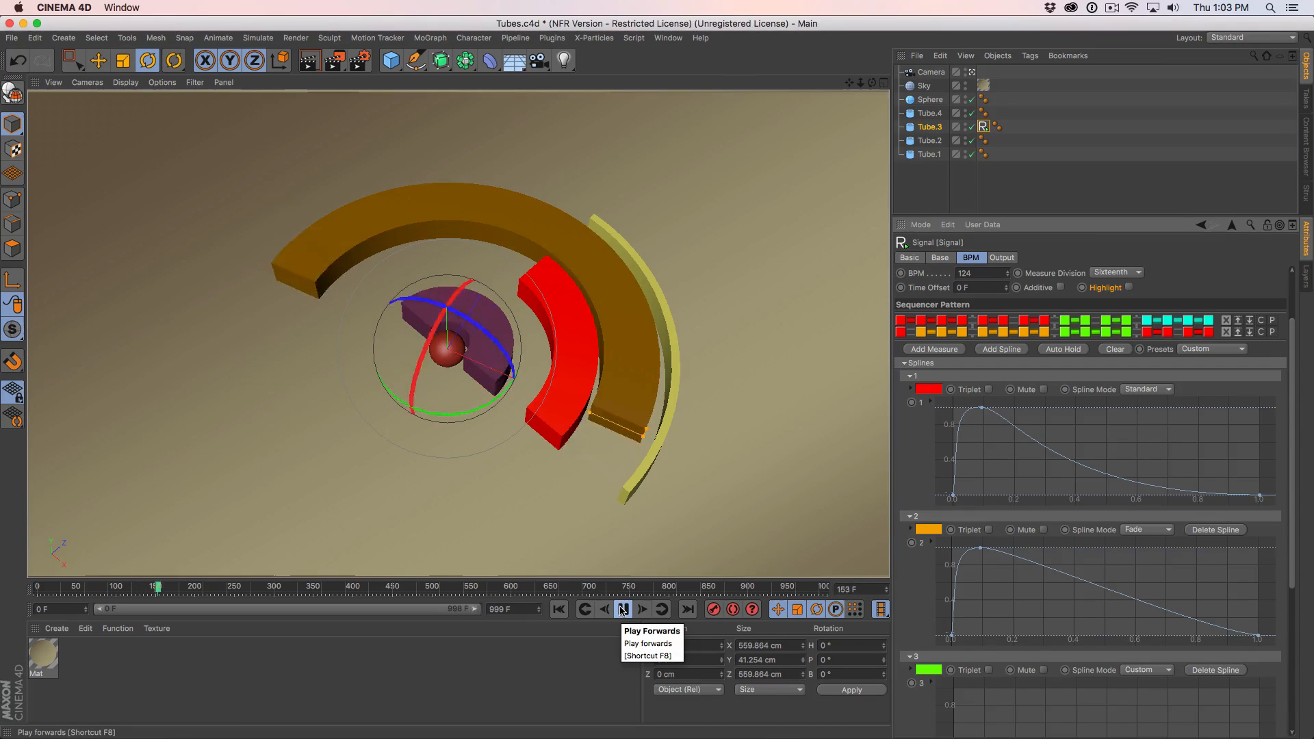
Stop the playback and replay the animation from its first frame to check the rotation against the music.
{"action": "left_click", "coordinate": [622, 609]}
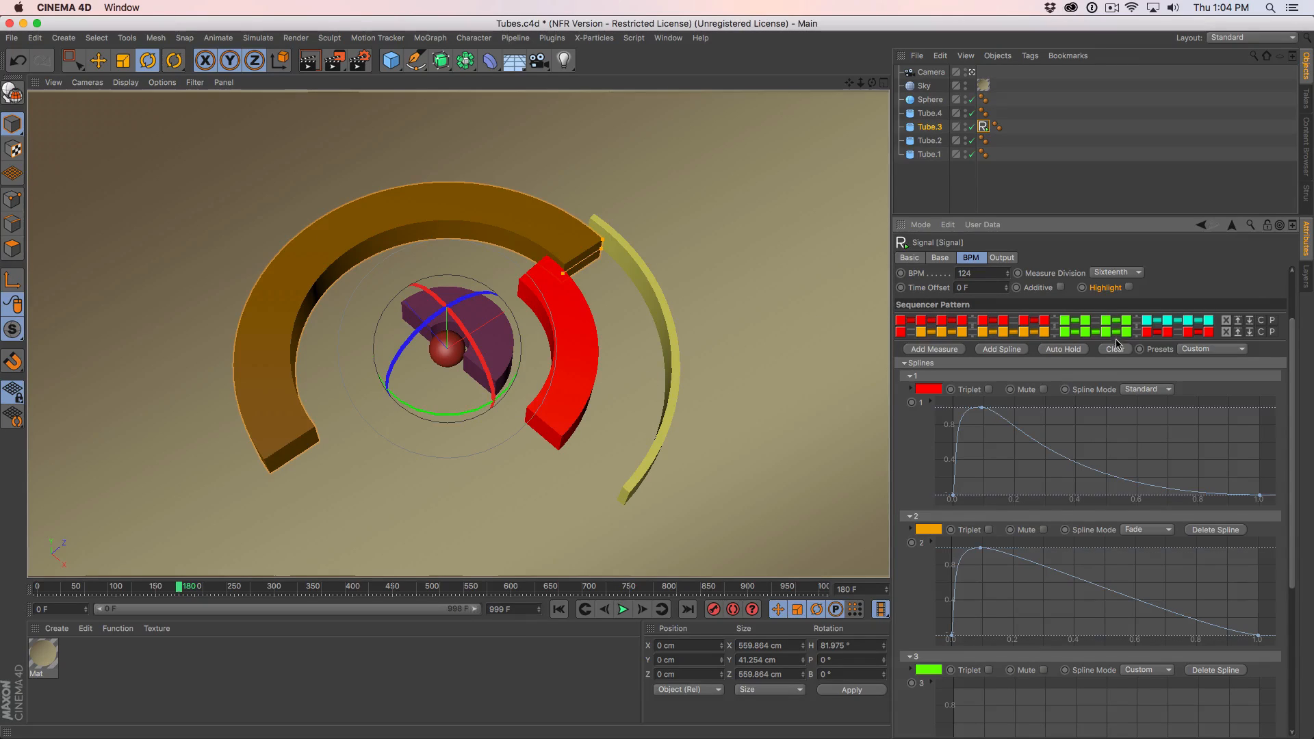
{"action": "left_click_drag", "start_coordinate": [914, 340], "coordinate": [964, 342]}
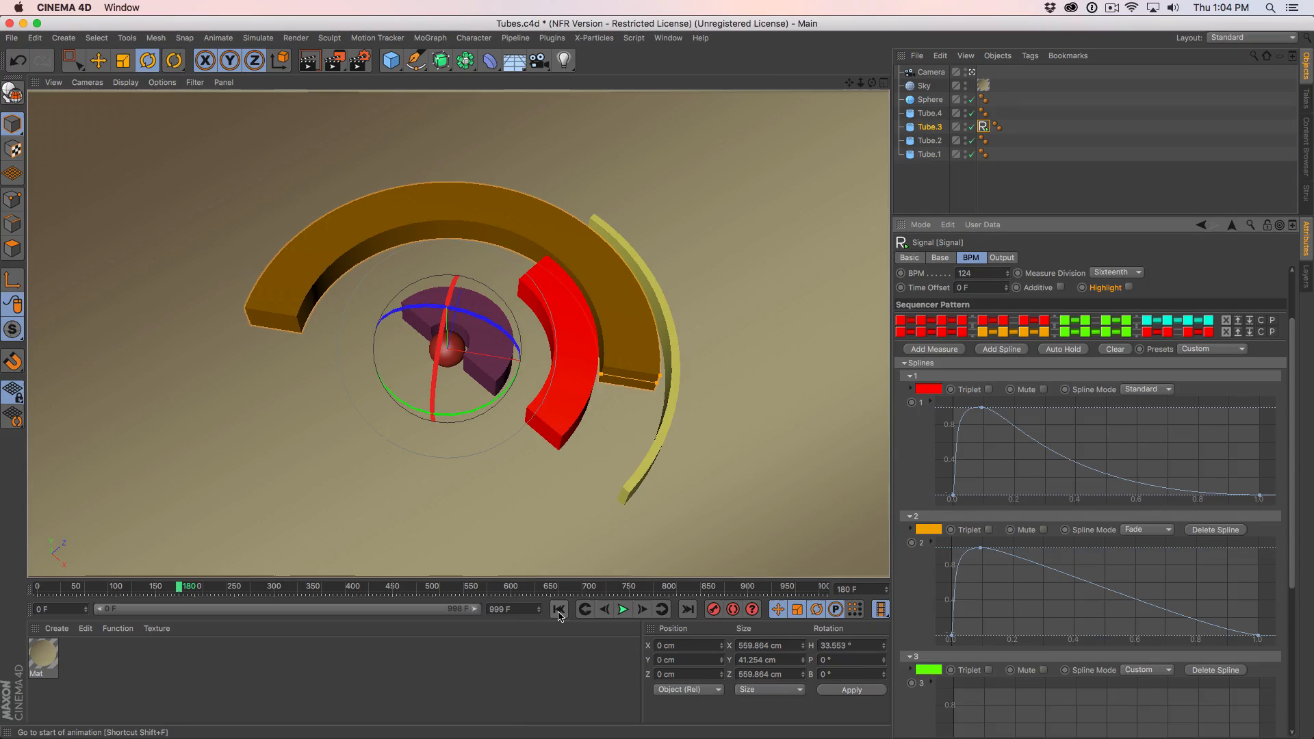
{"action": "left_click", "coordinate": [622, 608]}
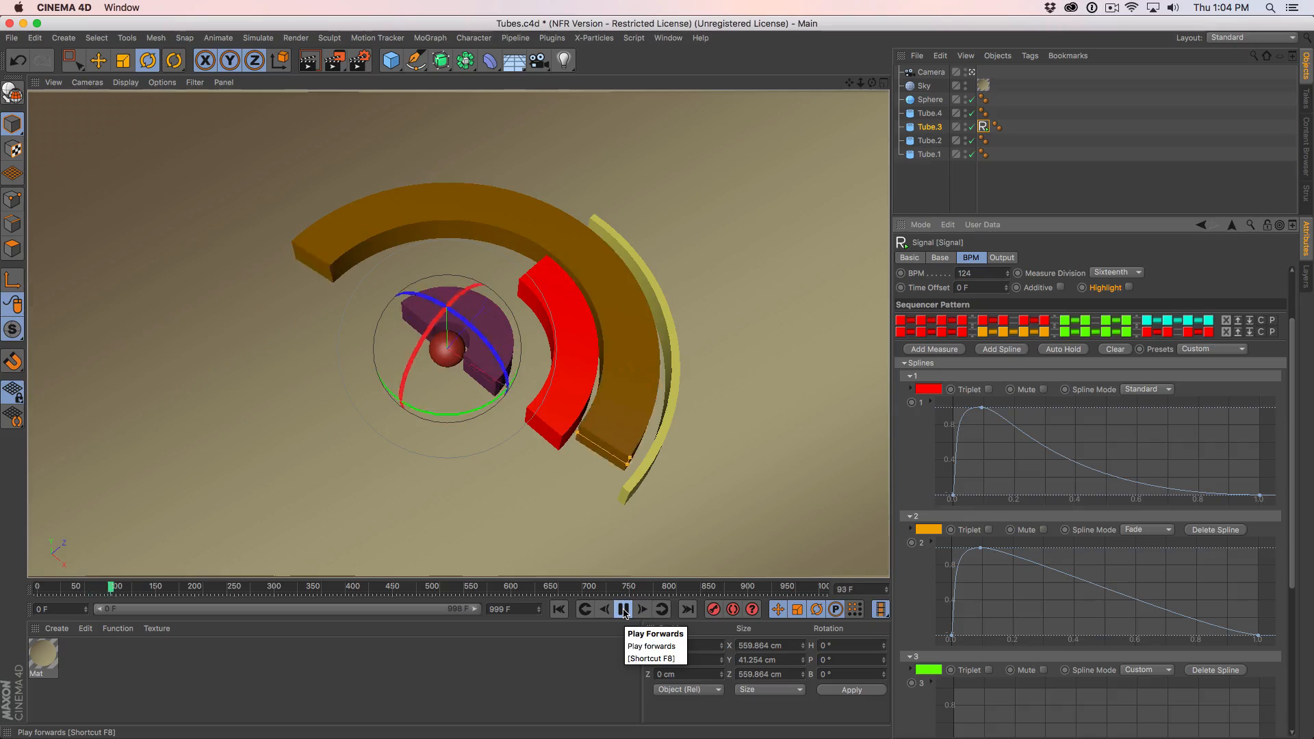
{"action": "left_click", "coordinate": [623, 609]}
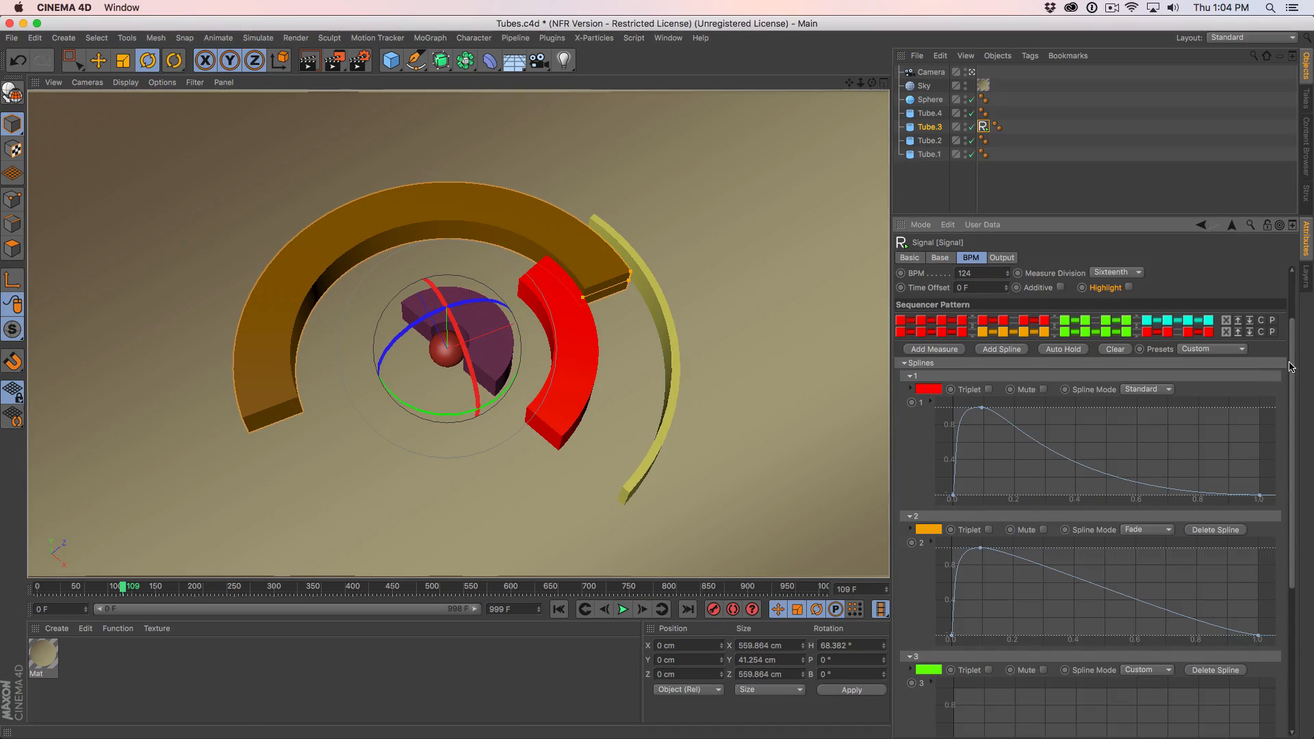
Turn on Highlight for the sequencer and play the animation from near its start, stopping at frame 30.
{"action": "scroll", "coordinate": [1092, 362], "scroll_direction": "up", "scroll_amount": 3}
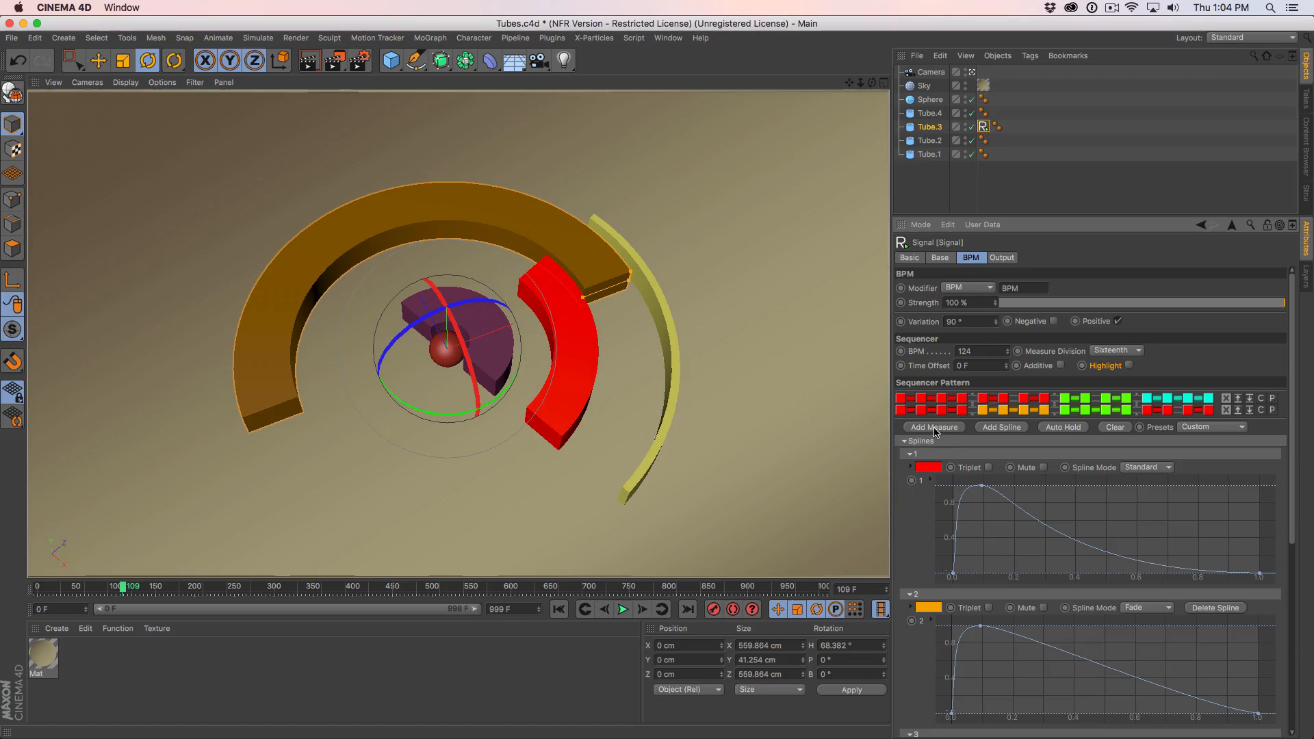
{"action": "left_click", "coordinate": [1129, 366]}
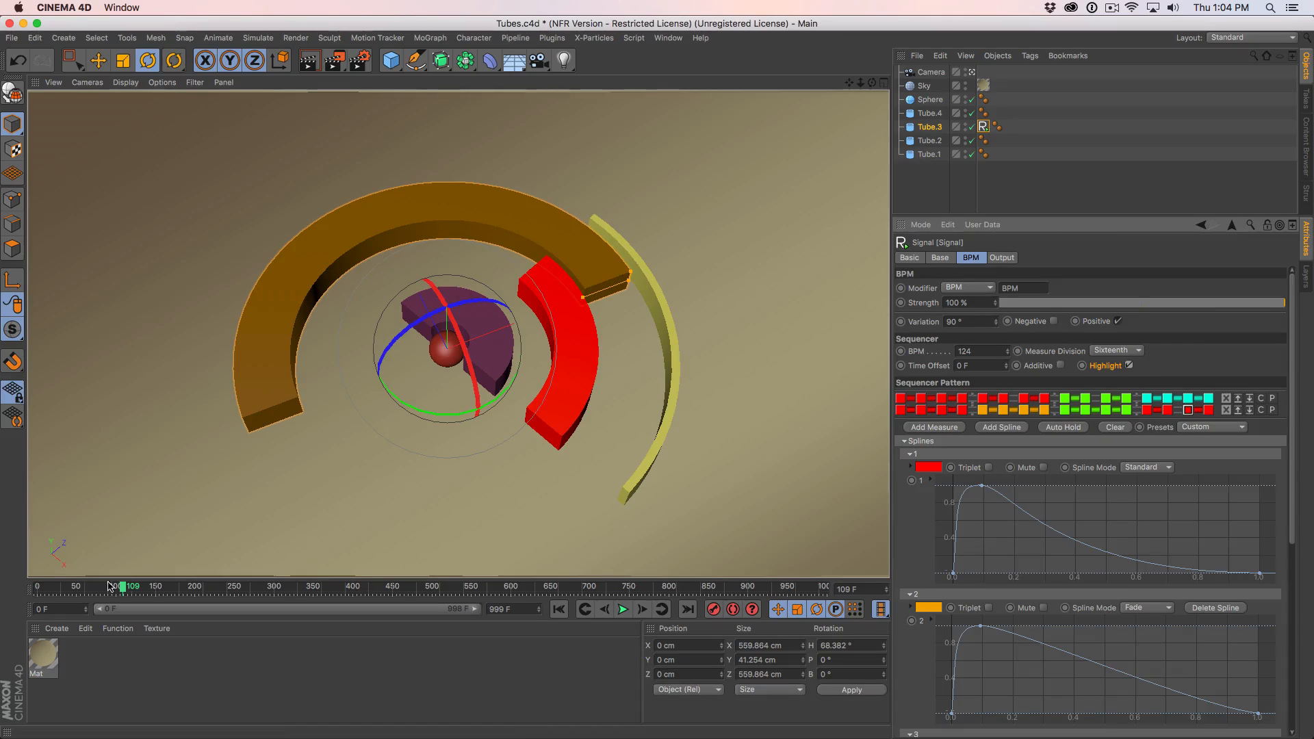
{"action": "left_click_drag", "start_coordinate": [113, 587], "coordinate": [44, 587]}
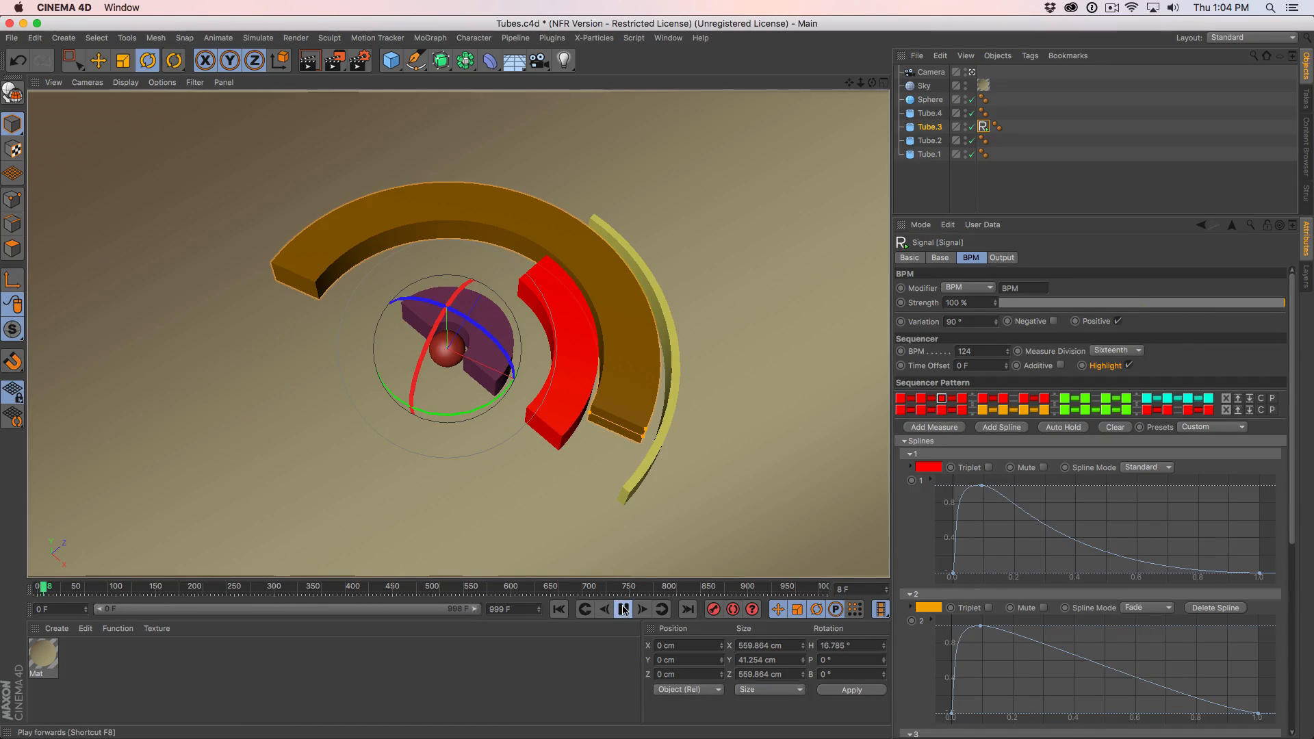
{"action": "left_click", "coordinate": [623, 609]}
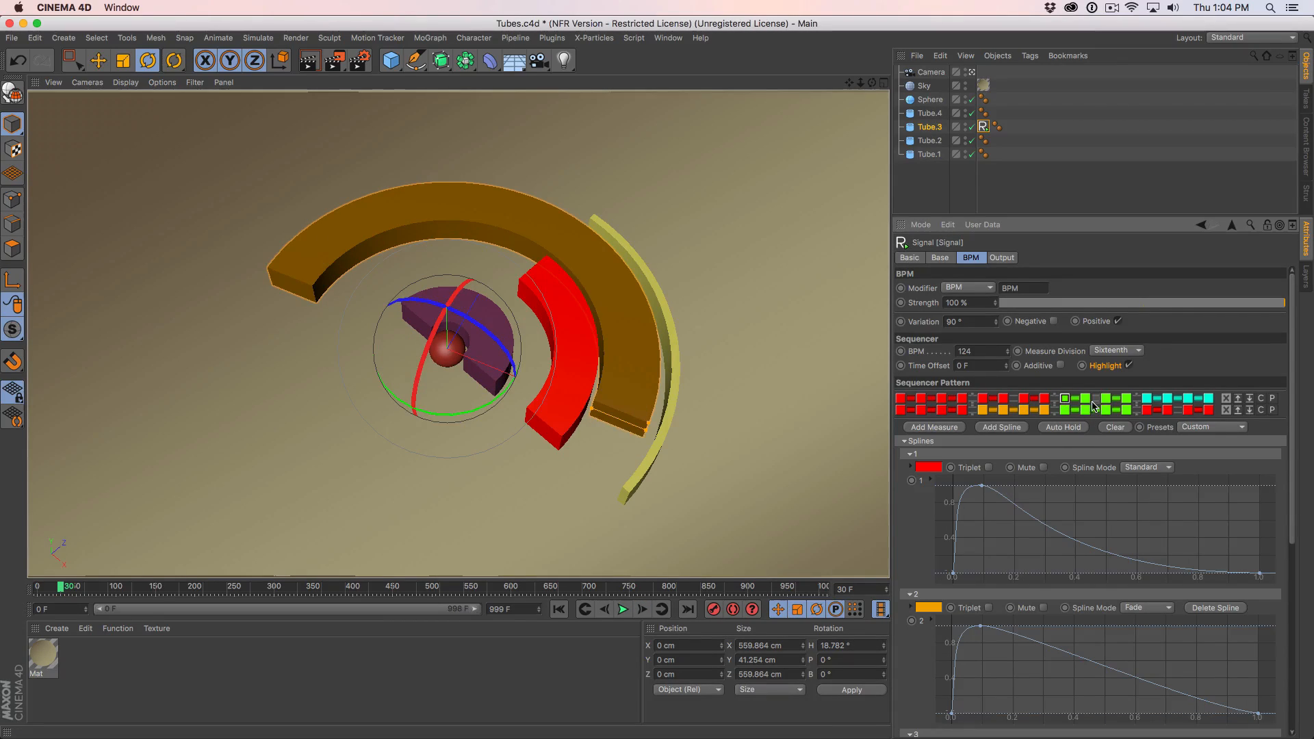
Change the first measure's third beat to the red Spline0 and play the animation on to frame 48.
{"action": "left_click", "coordinate": [1065, 399]}
{"action": "left_click", "coordinate": [1065, 400]}
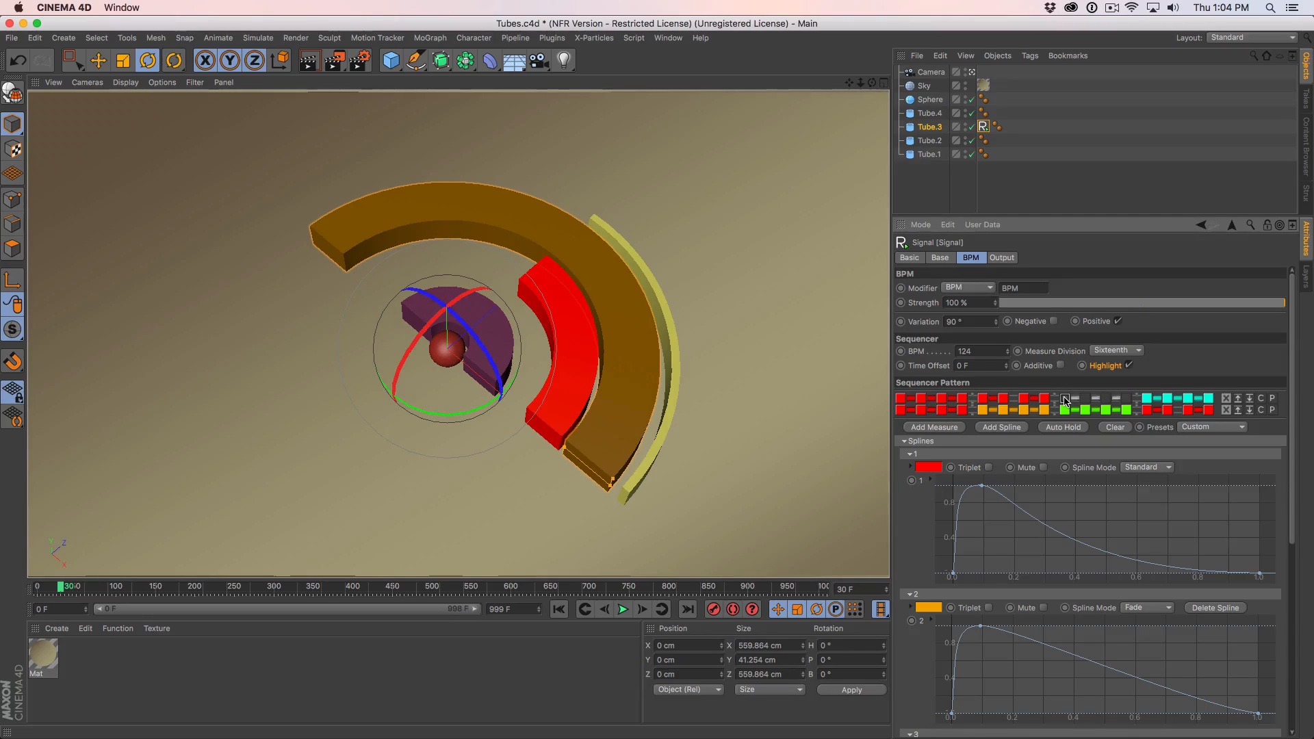
{"action": "left_click", "coordinate": [1065, 399]}
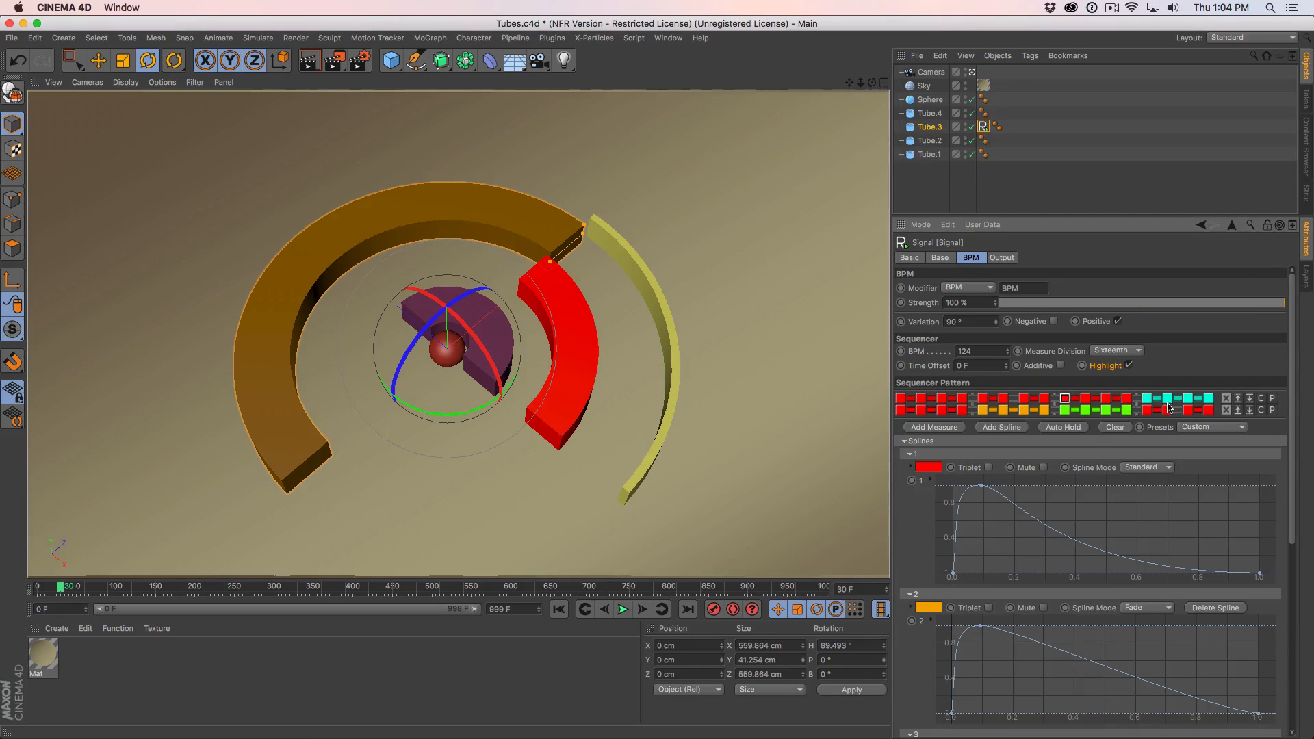
{"action": "left_click", "coordinate": [622, 610]}
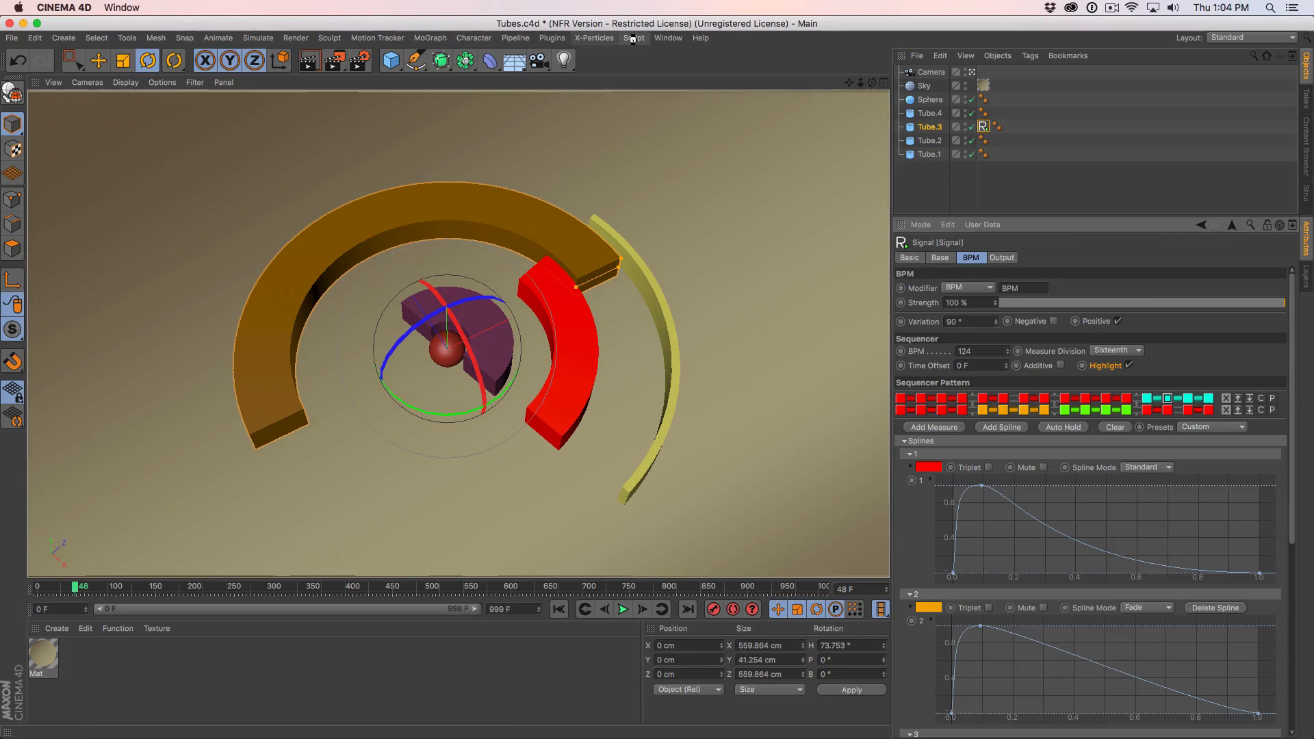
In the Dope Sheet timeline, locate the beat in the Never Mind.mp3 waveform and set the current frame to 407.
{"action": "left_click", "coordinate": [668, 37]}
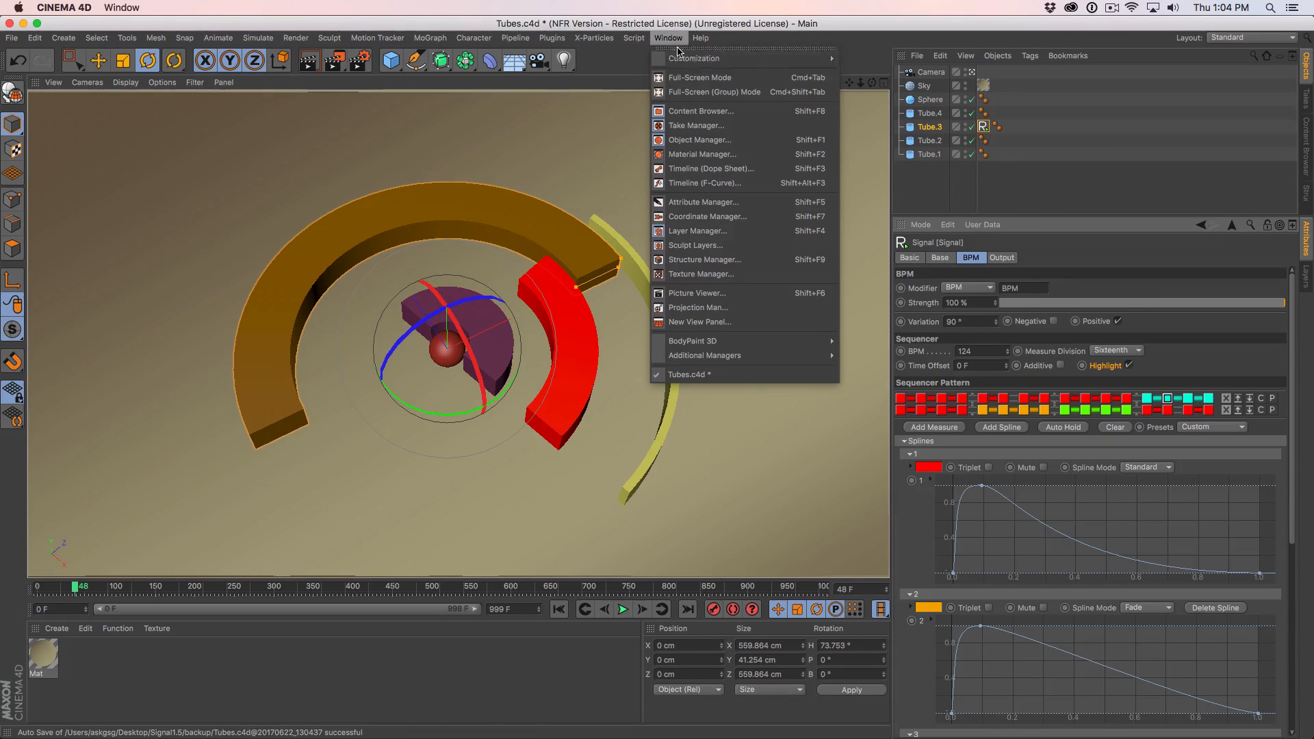
{"action": "mouse_move", "coordinate": [701, 62]}
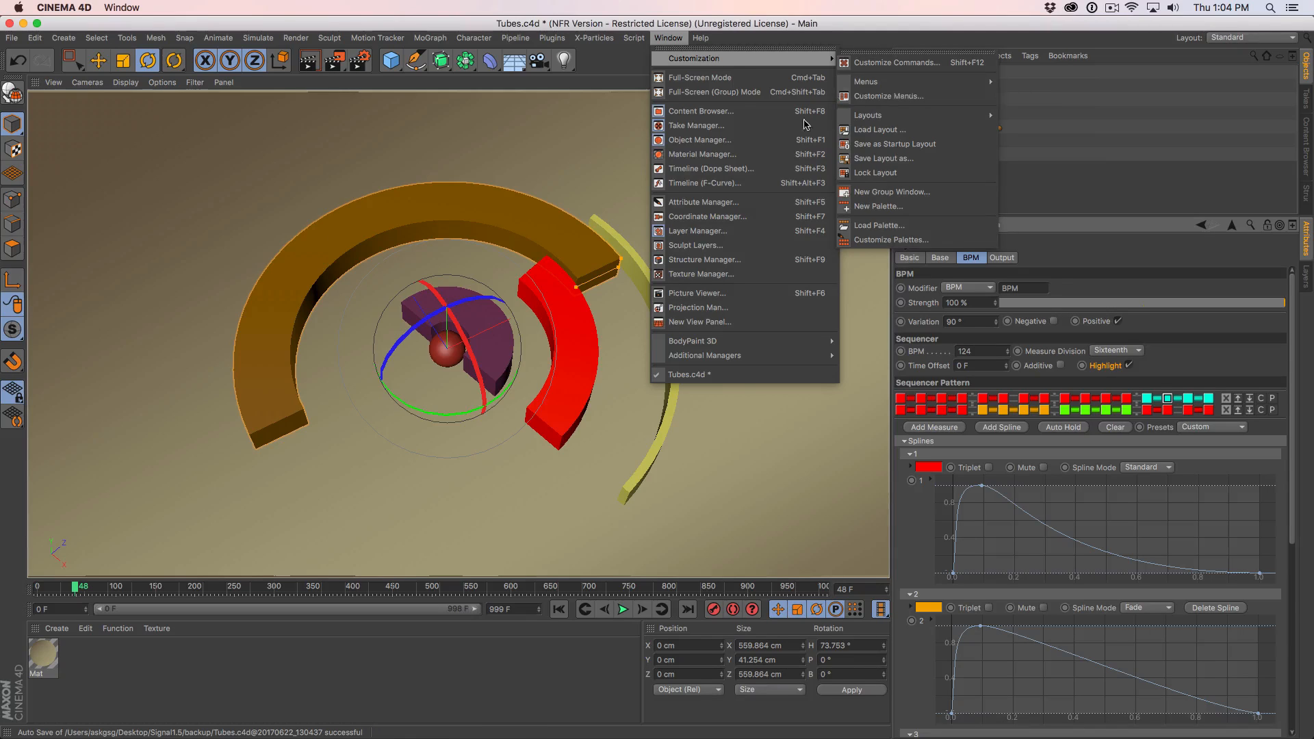
{"action": "left_click", "coordinate": [725, 168]}
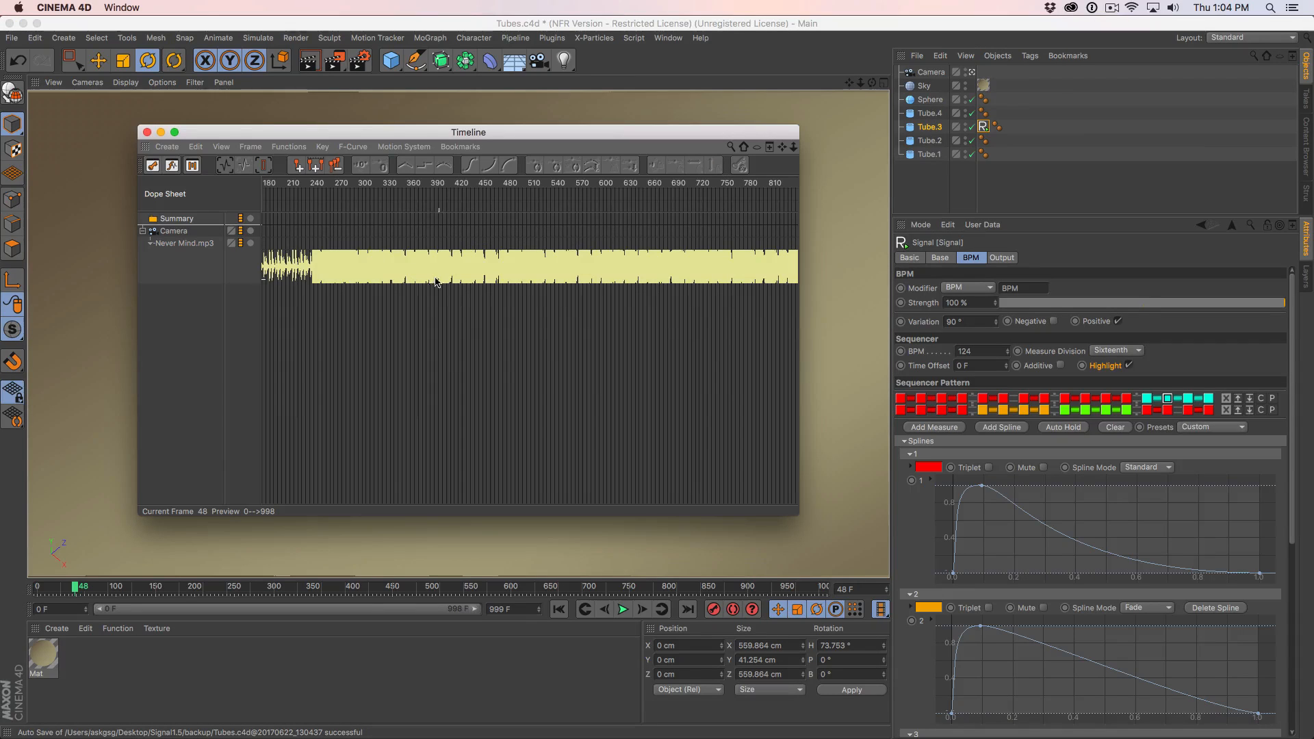
{"action": "scroll", "coordinate": [444, 266], "scroll_direction": "up", "scroll_amount": 10}
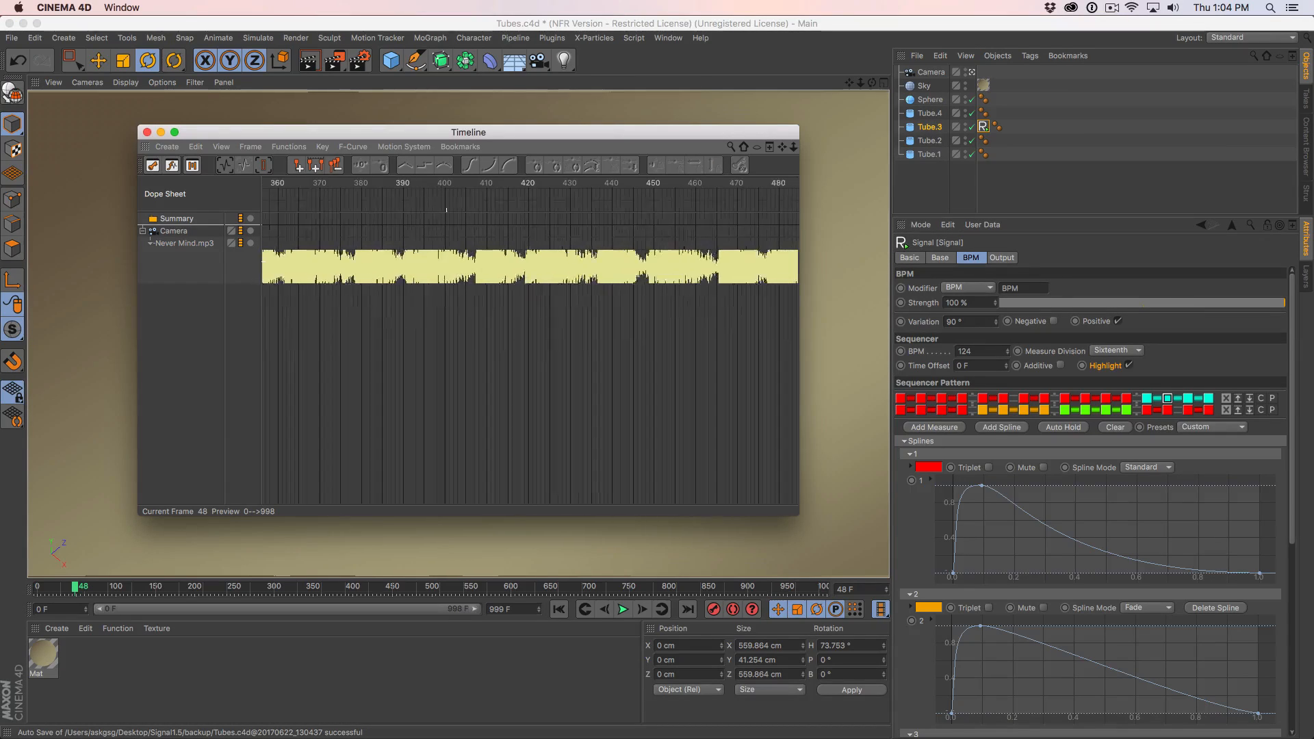
{"action": "scroll", "coordinate": [446, 209], "scroll_direction": "up", "scroll_amount": 3}
{"action": "left_click_drag", "start_coordinate": [529, 183], "coordinate": [533, 184]}
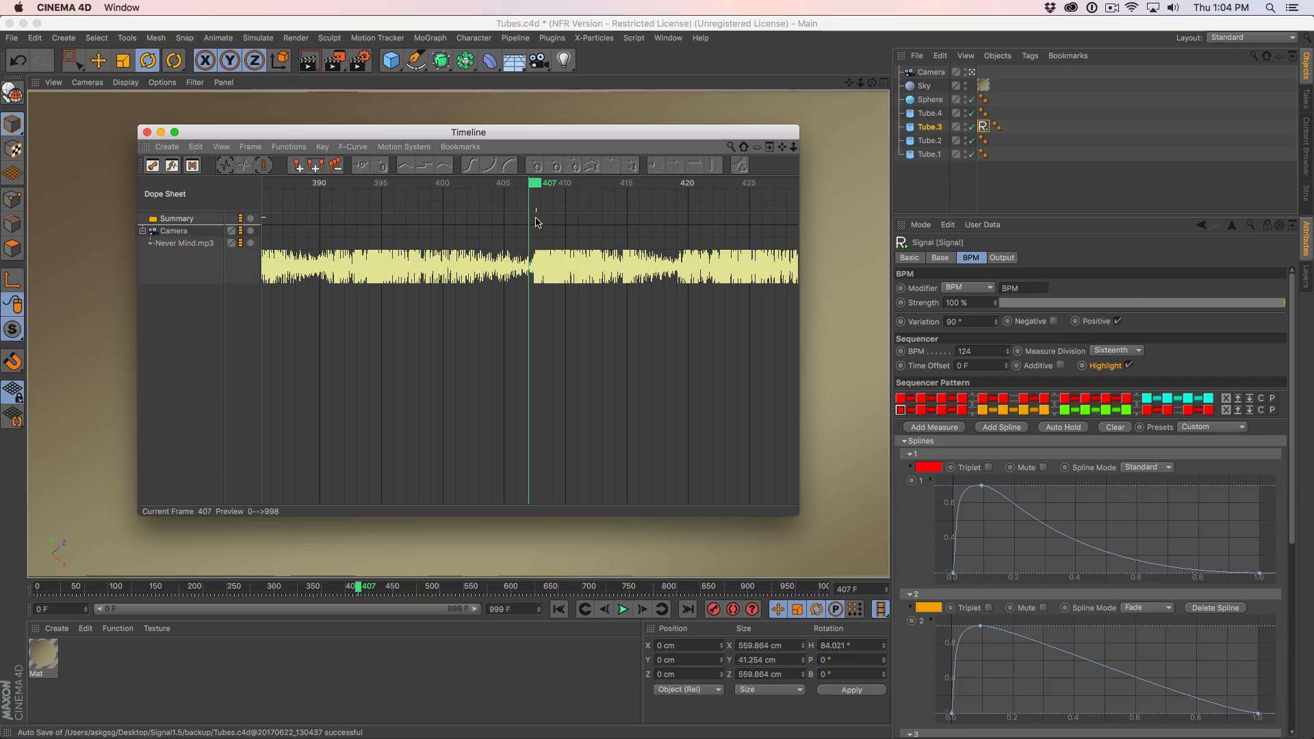
Assign the green Spline2 to the second measure's highlighted first step, close the timeline and turn off Highlight.
{"action": "left_click", "coordinate": [900, 411]}
{"action": "right_click", "coordinate": [901, 412]}
{"action": "left_click", "coordinate": [915, 447]}
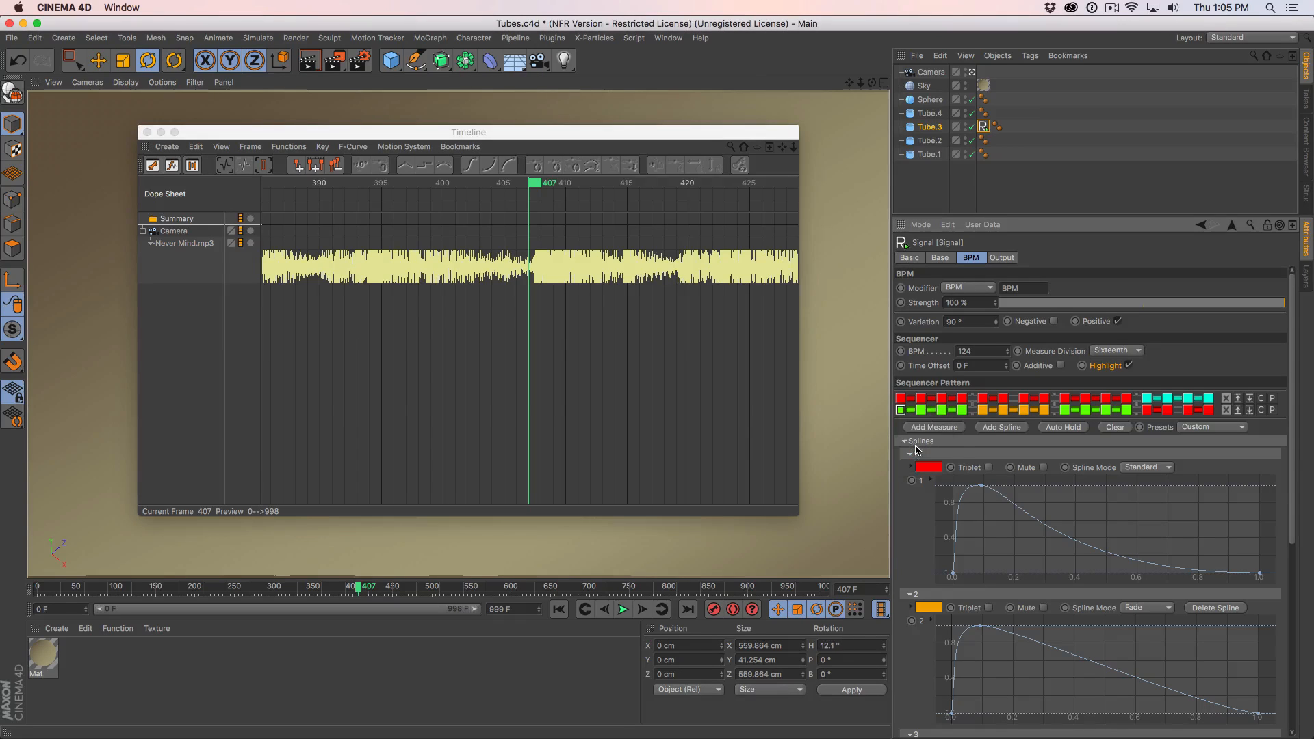
{"action": "left_click", "coordinate": [147, 132]}
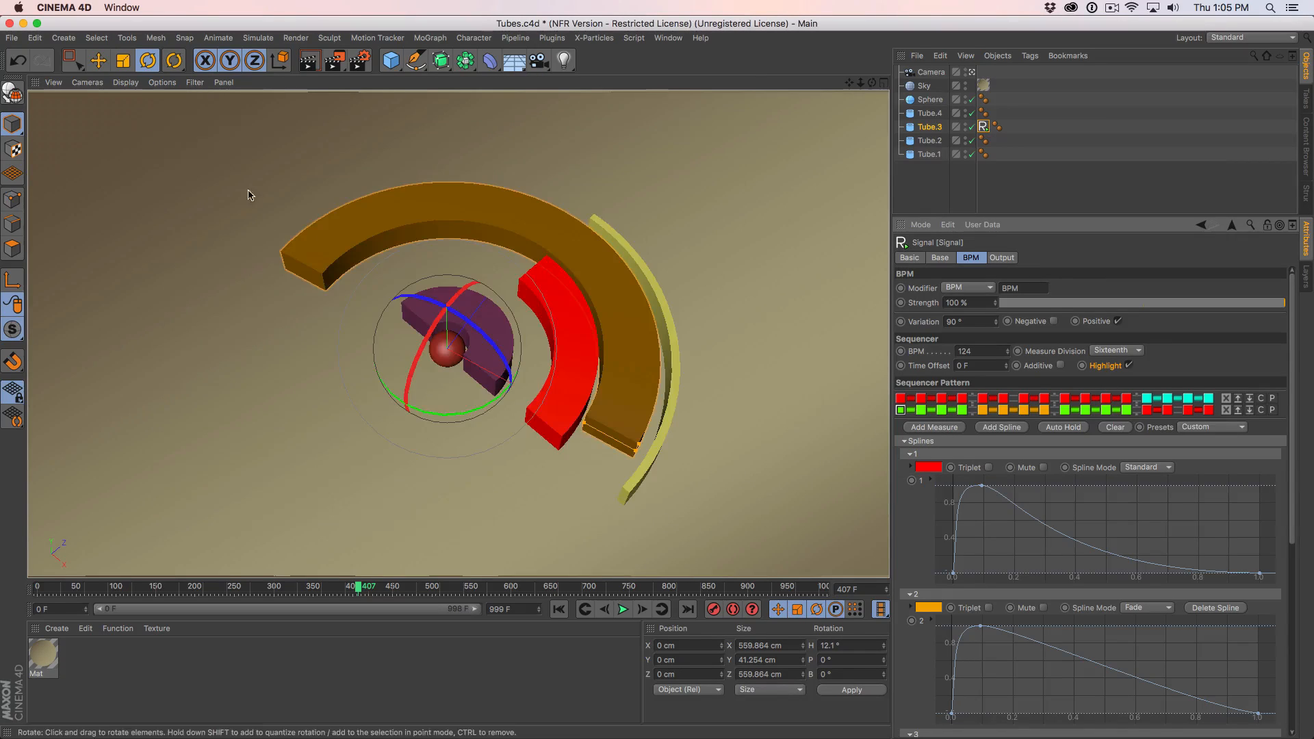
{"action": "left_click", "coordinate": [1129, 366]}
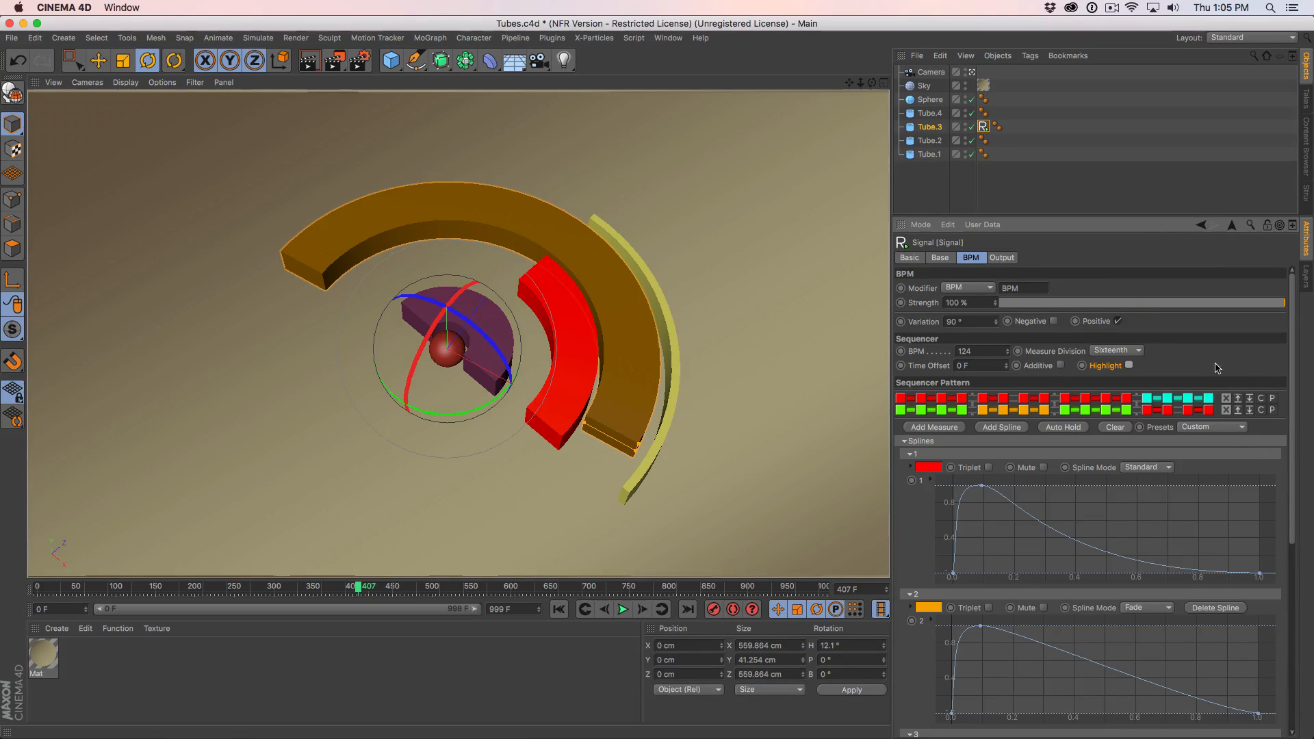
Return to the first frame, delete the second measure and apply the Quarter preset to the remaining one.
{"action": "left_click", "coordinate": [559, 609]}
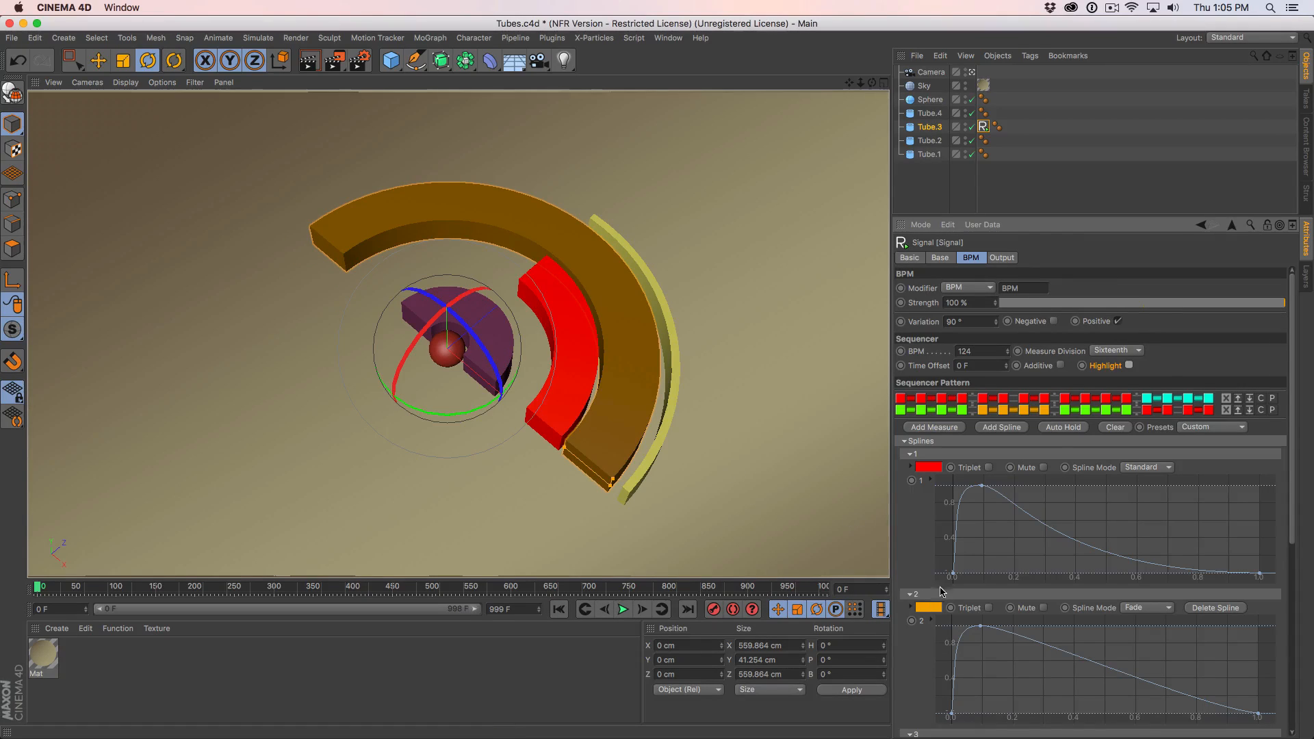
{"action": "left_click", "coordinate": [1225, 409]}
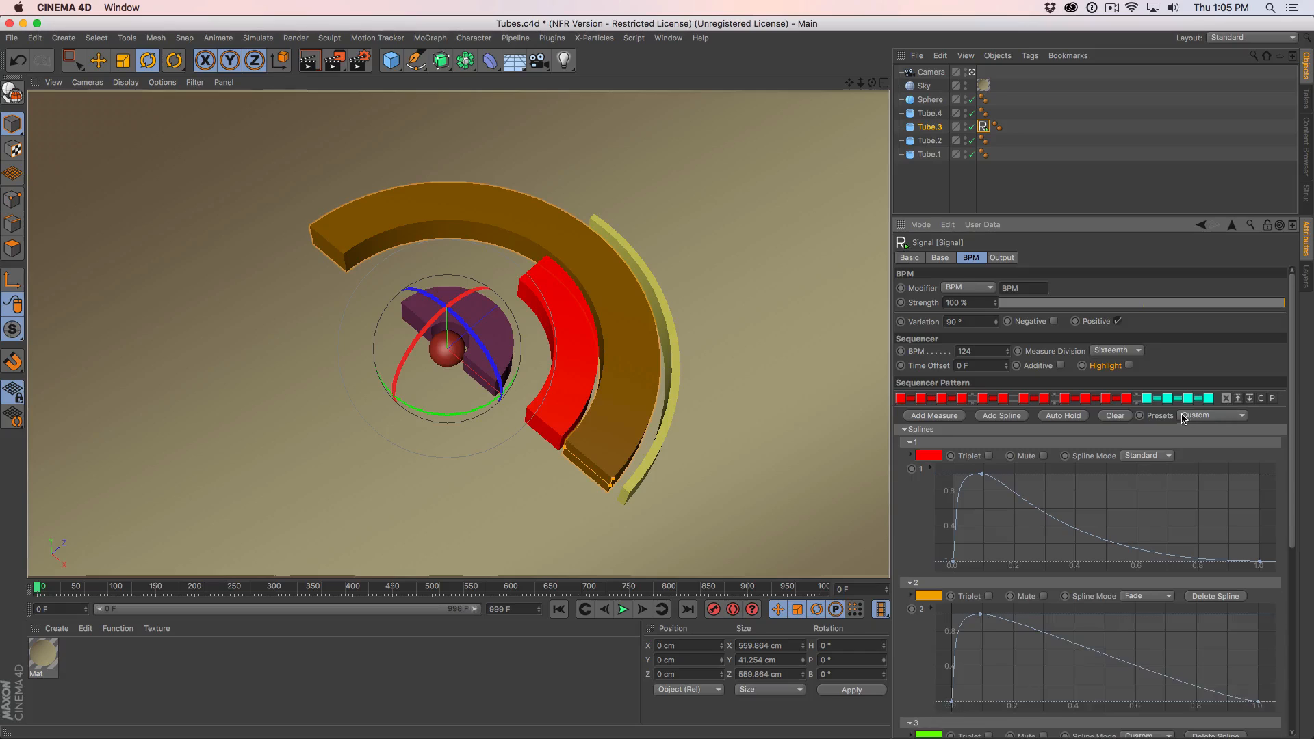
{"action": "left_click", "coordinate": [1184, 416]}
{"action": "left_click", "coordinate": [1212, 422]}
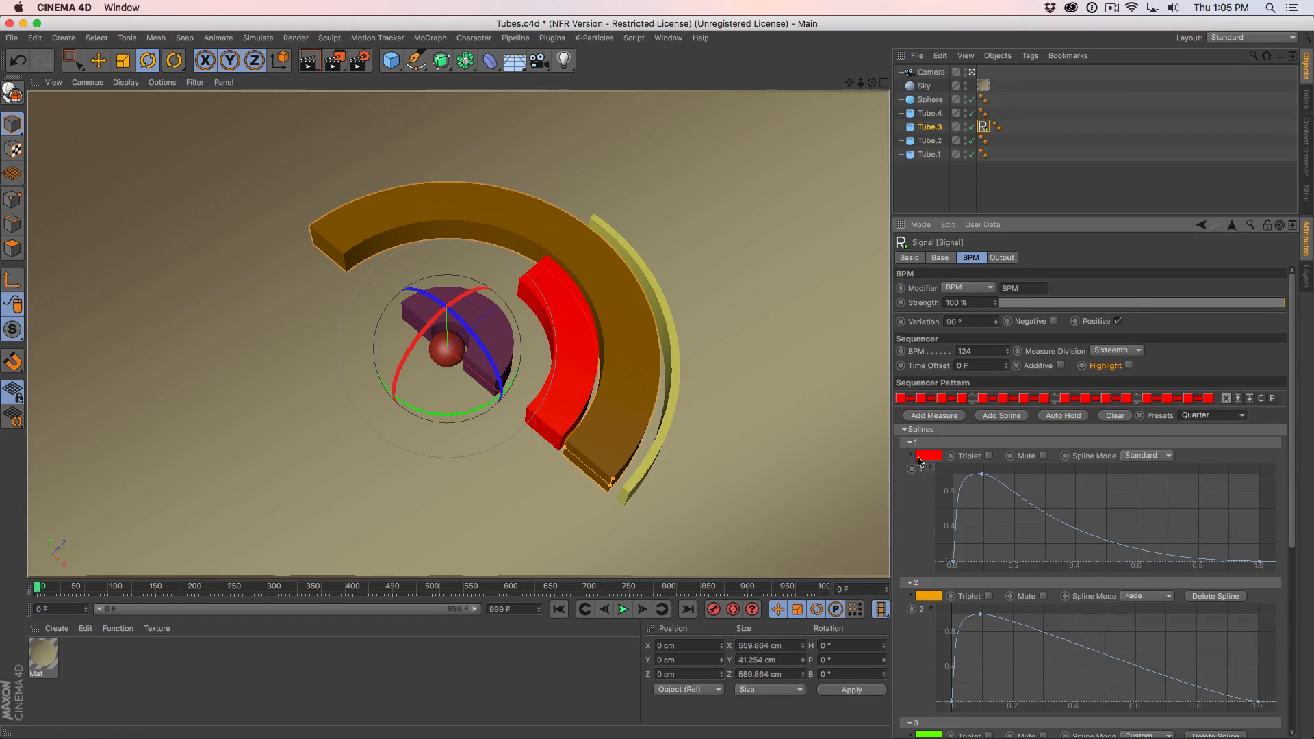
Collapse the settings of splines 2, 3 and 4 and enable Additive for the sequencer.
{"action": "left_click", "coordinate": [910, 582]}
{"action": "left_click", "coordinate": [910, 595]}
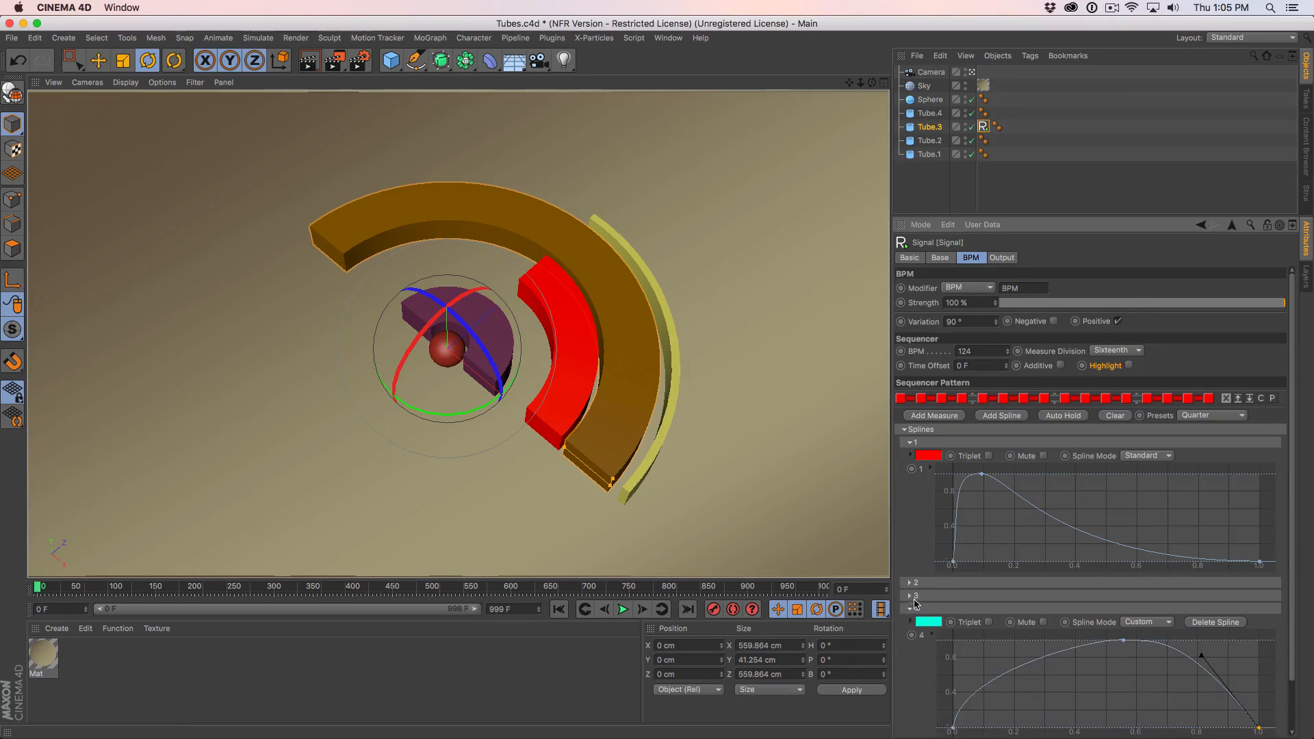
{"action": "left_click", "coordinate": [911, 609]}
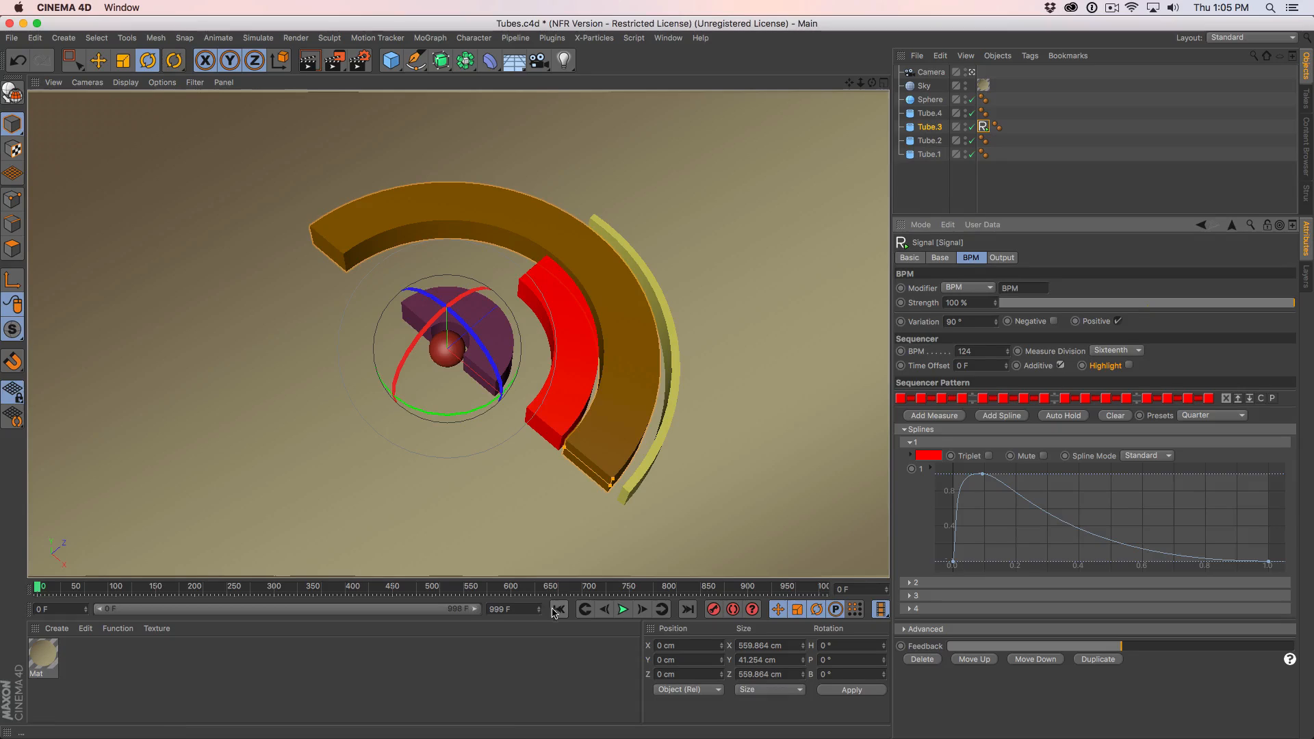
Play the animation with Additive on and inspect the start and end points of spline 1.
{"action": "key", "text": "XF86AudioMute"}
{"action": "left_click", "coordinate": [624, 610]}
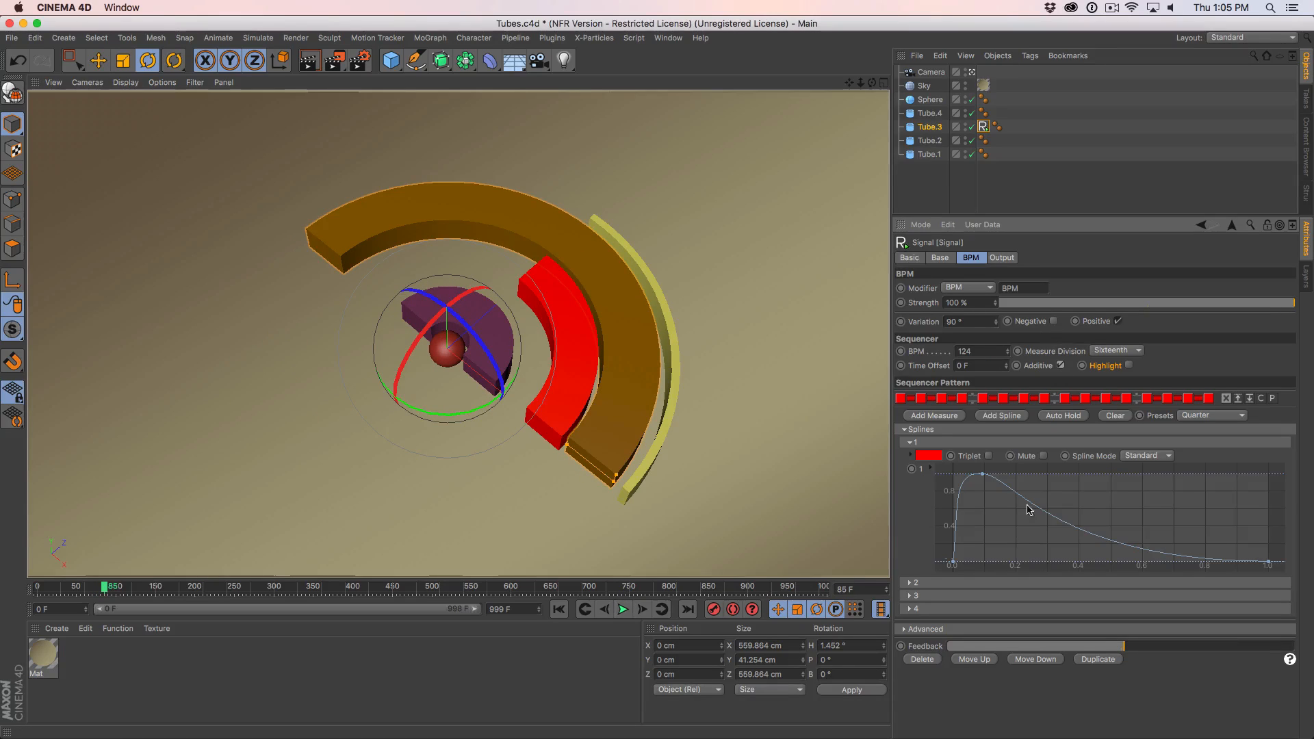
{"action": "left_click", "coordinate": [953, 561]}
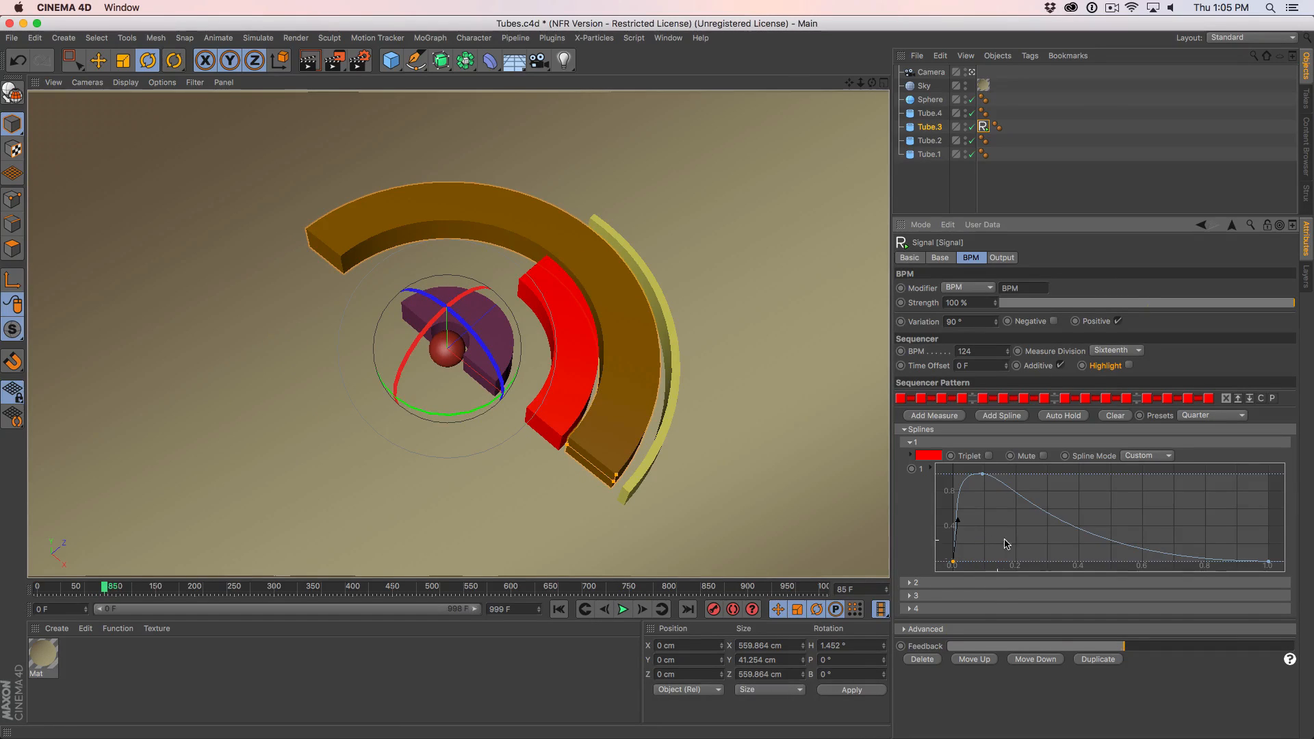
{"action": "left_click", "coordinate": [1267, 561]}
{"action": "left_click", "coordinate": [930, 467]}
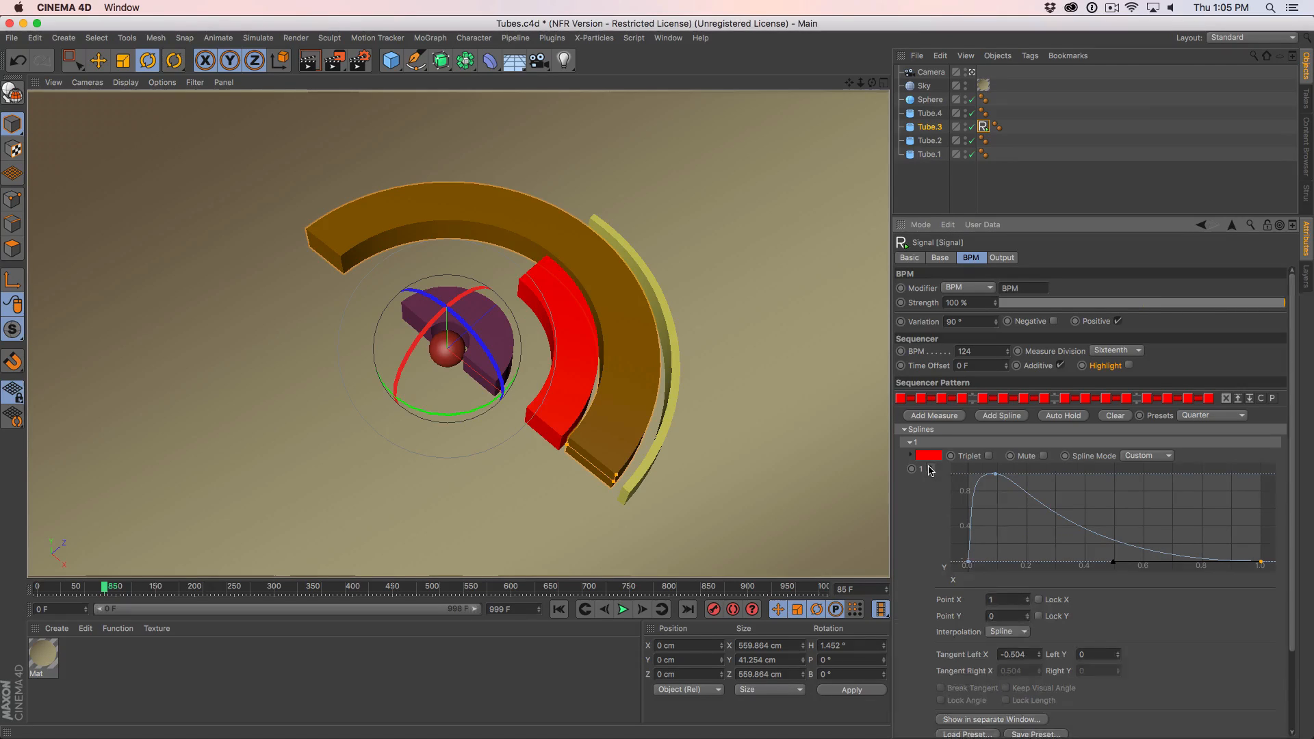
{"action": "left_click", "coordinate": [930, 469]}
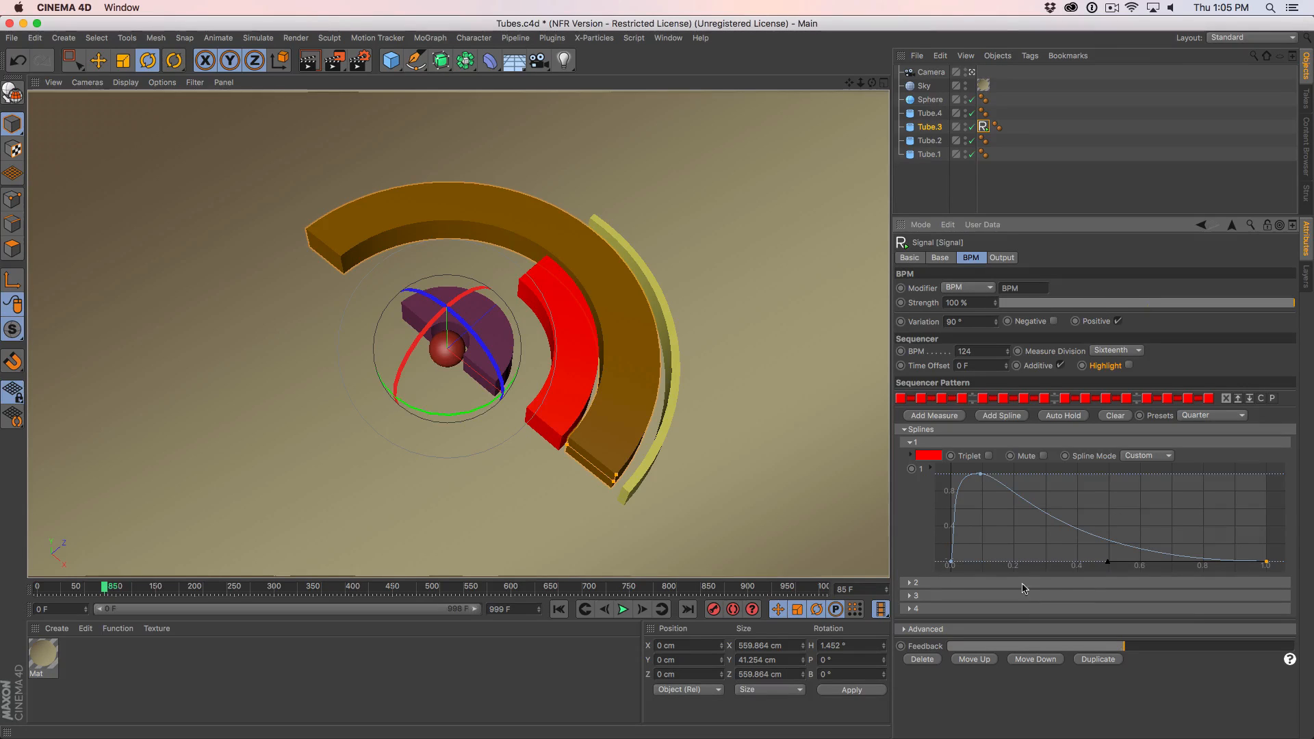
Look through the Playback options in the Signal tag's Base settings and return to the BPM settings.
{"action": "left_click", "coordinate": [941, 258]}
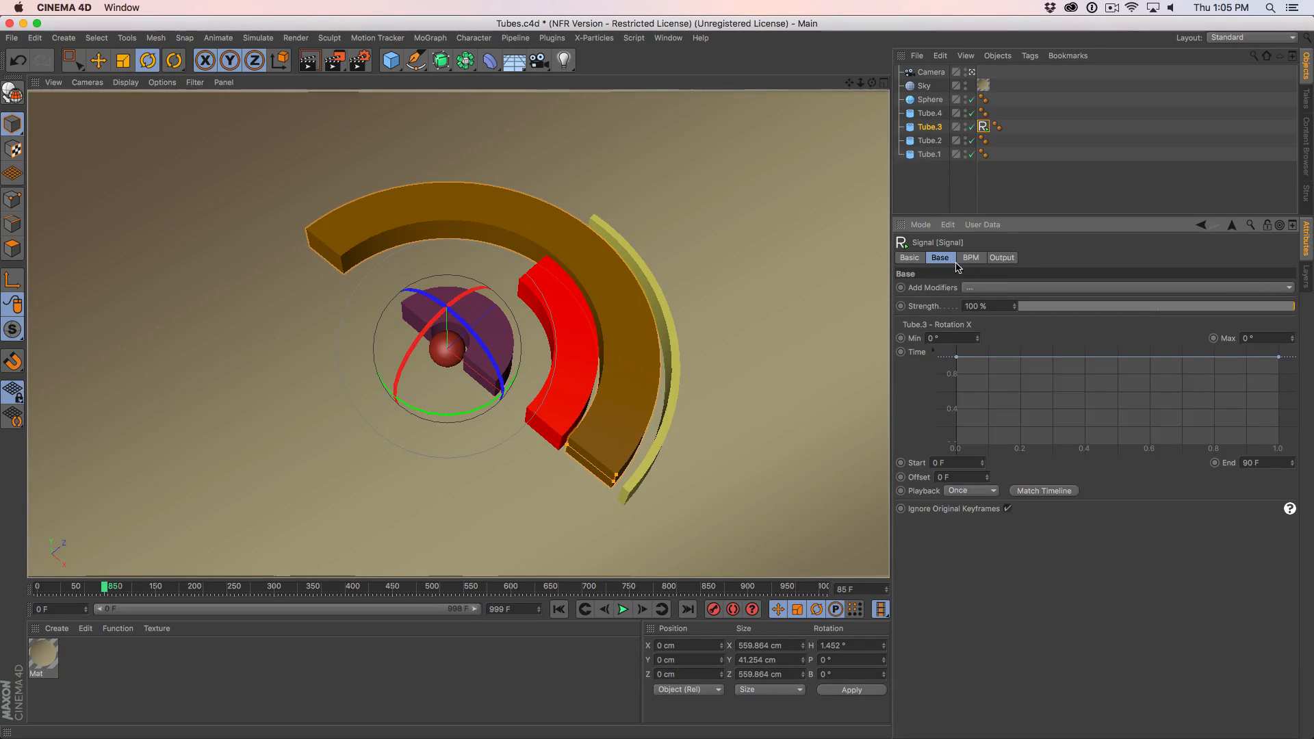
{"action": "left_click", "coordinate": [951, 494]}
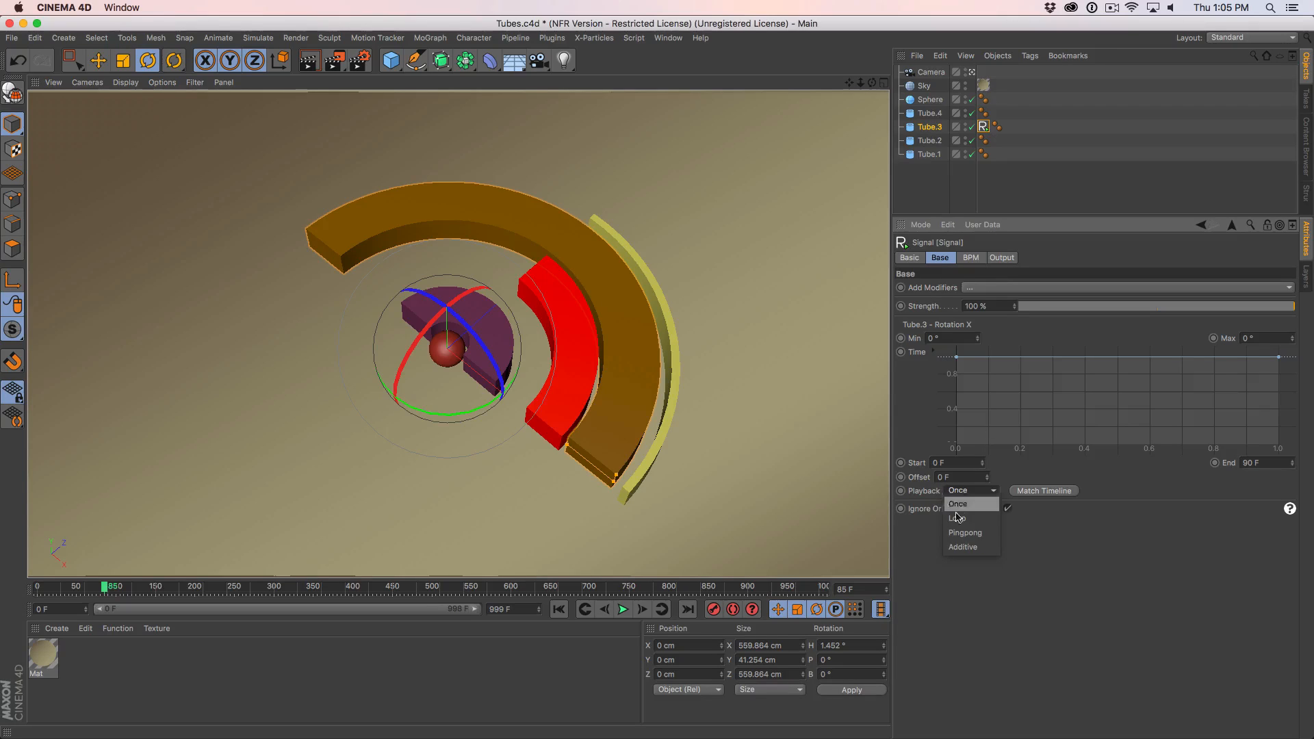
{"action": "left_click", "coordinate": [1033, 566]}
{"action": "left_click", "coordinate": [970, 258]}
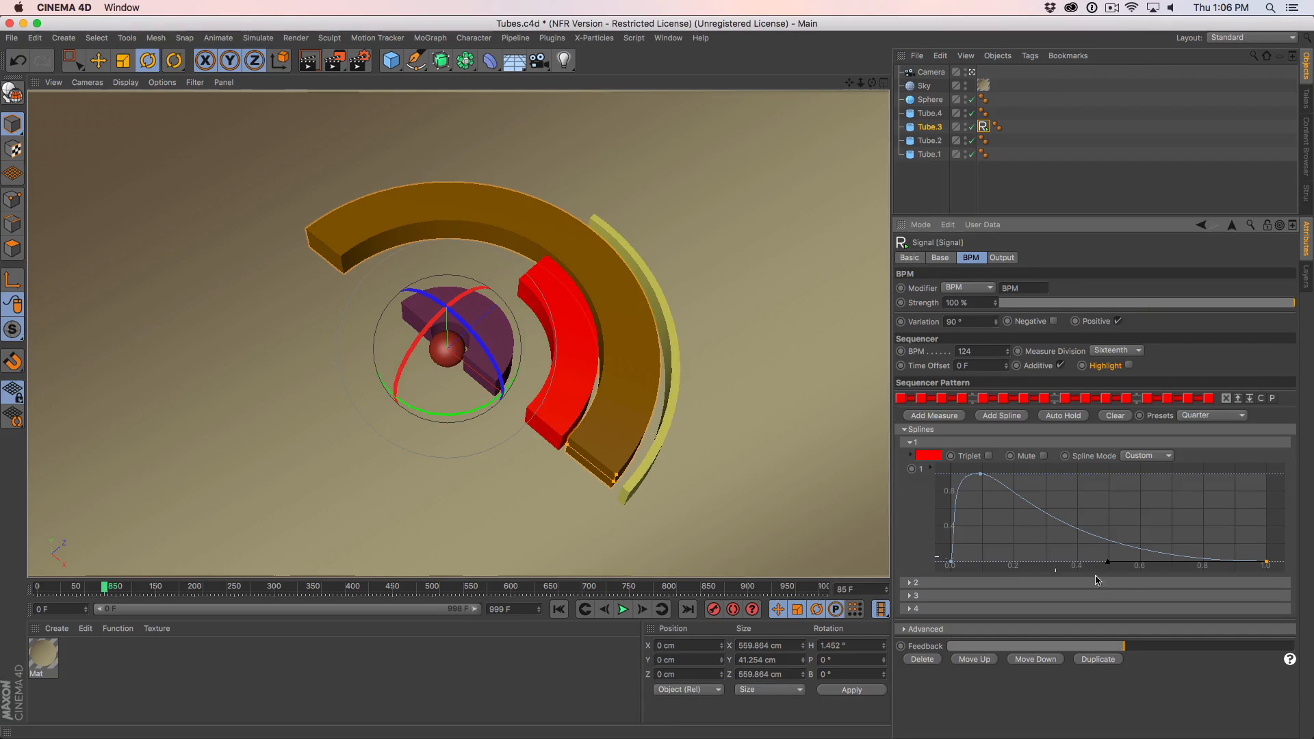
Delete spline 1's end point, move its peak to about 0.25 along the time axis and replay the animation from the start.
{"action": "left_click", "coordinate": [1265, 561]}
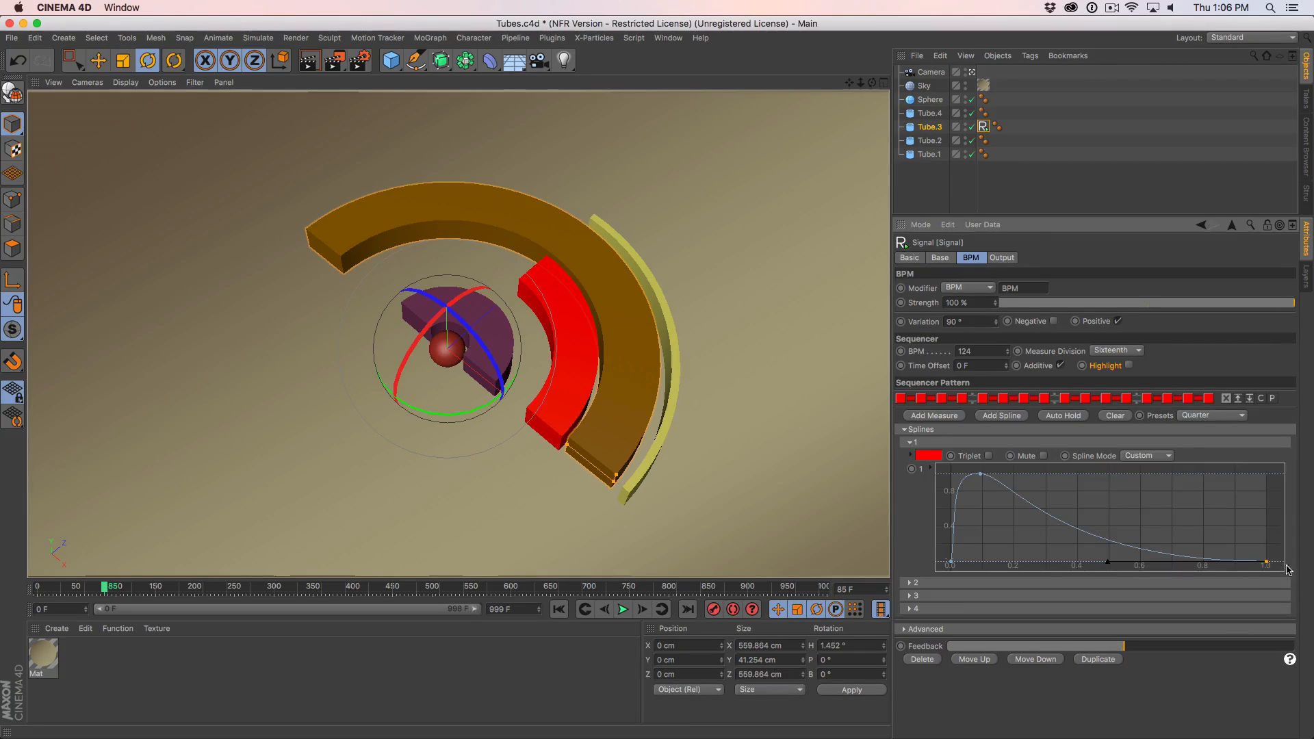
{"action": "key", "text": "Delete"}
{"action": "left_click_drag", "start_coordinate": [980, 473], "coordinate": [1025, 472]}
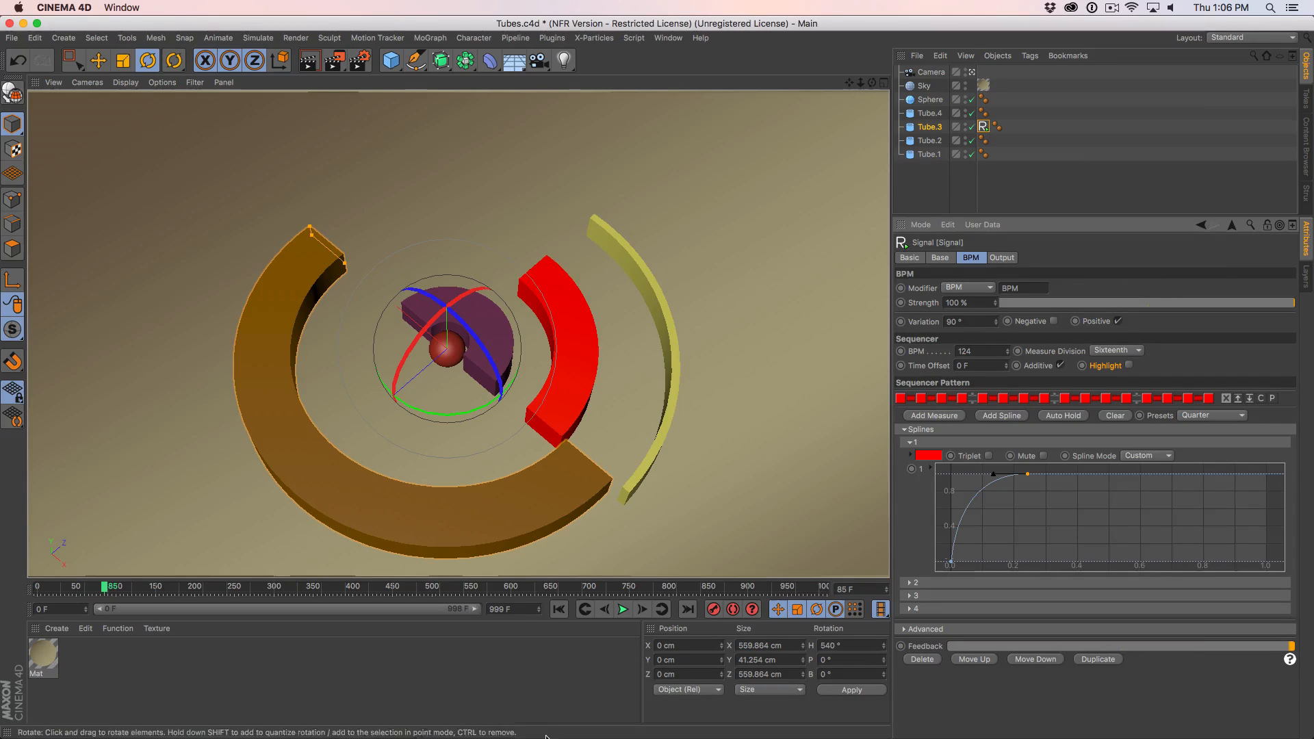
{"action": "left_click", "coordinate": [559, 609]}
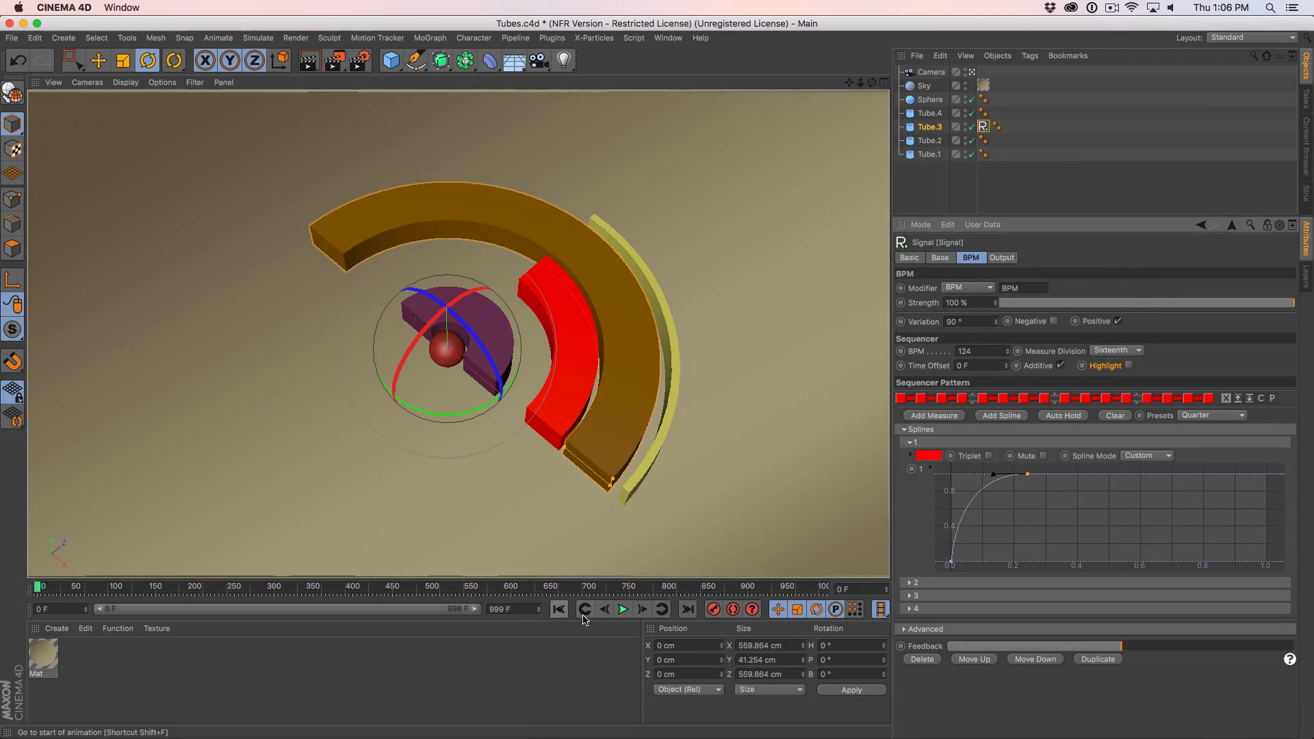
{"action": "left_click", "coordinate": [623, 609]}
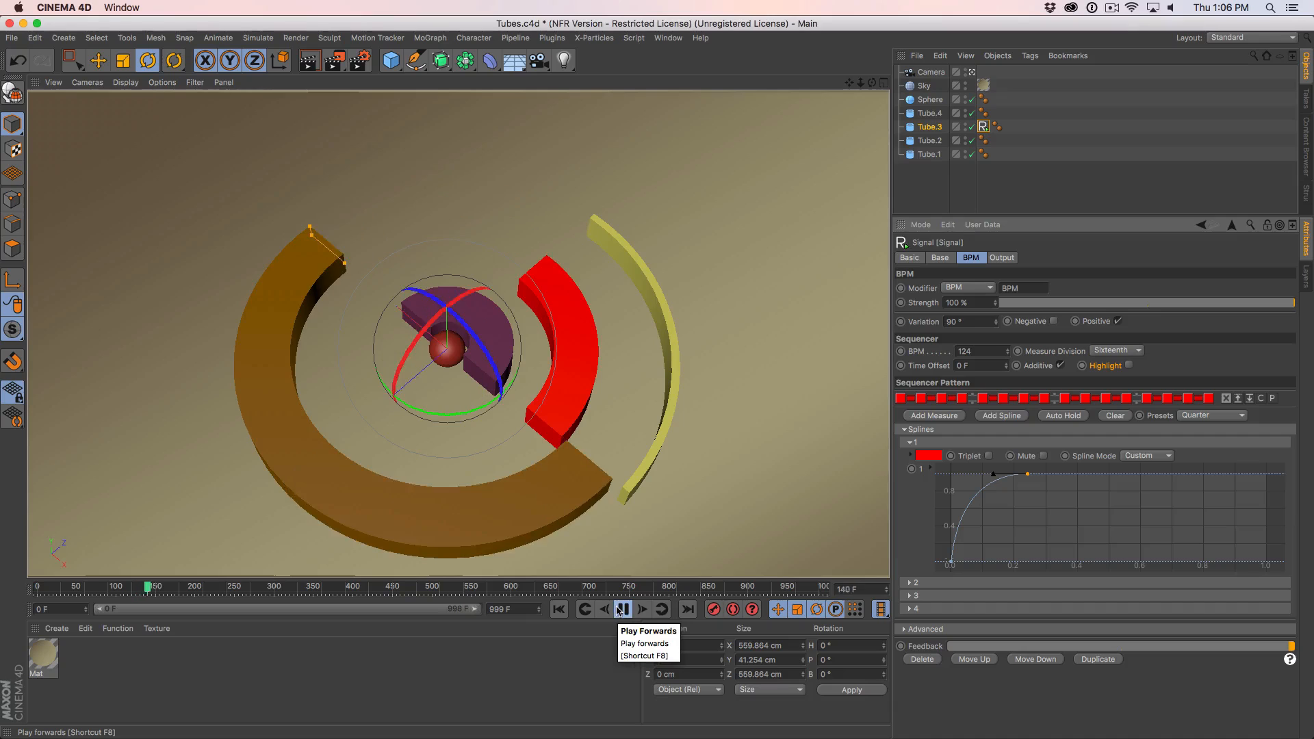
Stop the playback of the animation and mute the system sound.
{"action": "key", "text": "XF86AudioRaiseVolume"}
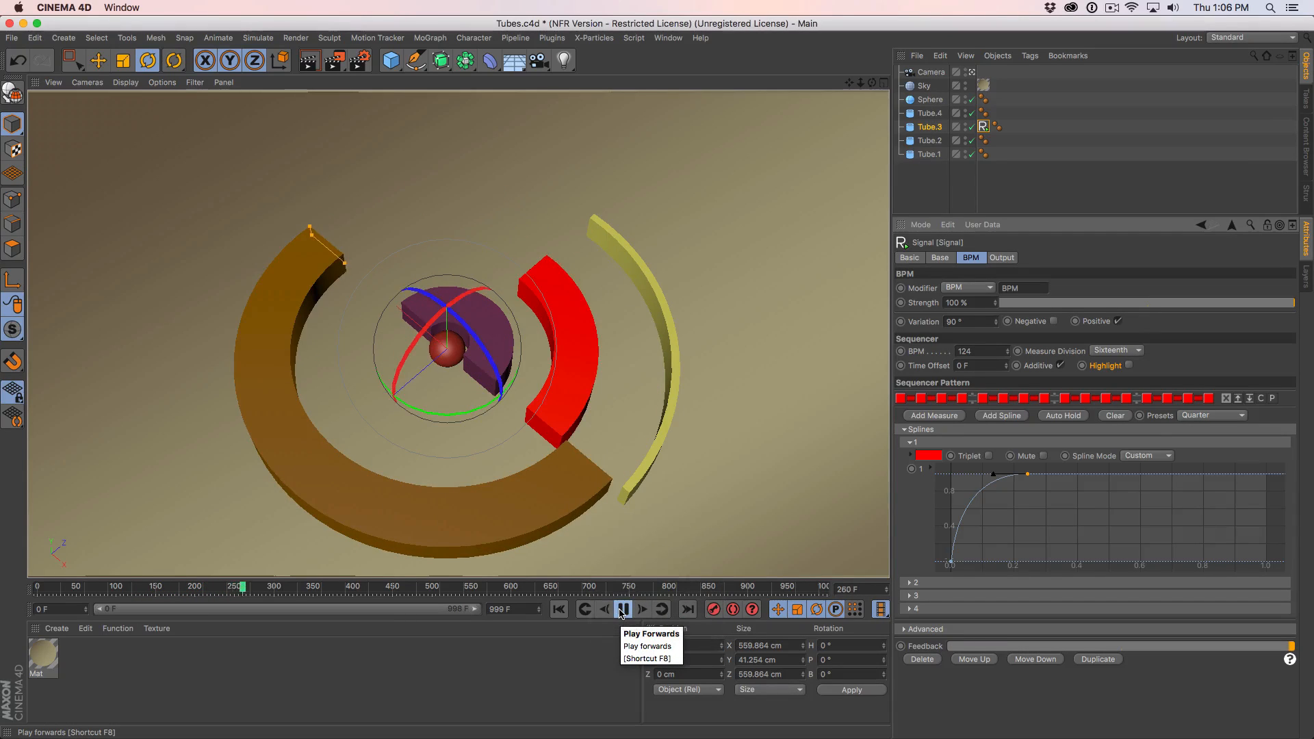
{"action": "left_click", "coordinate": [622, 609]}
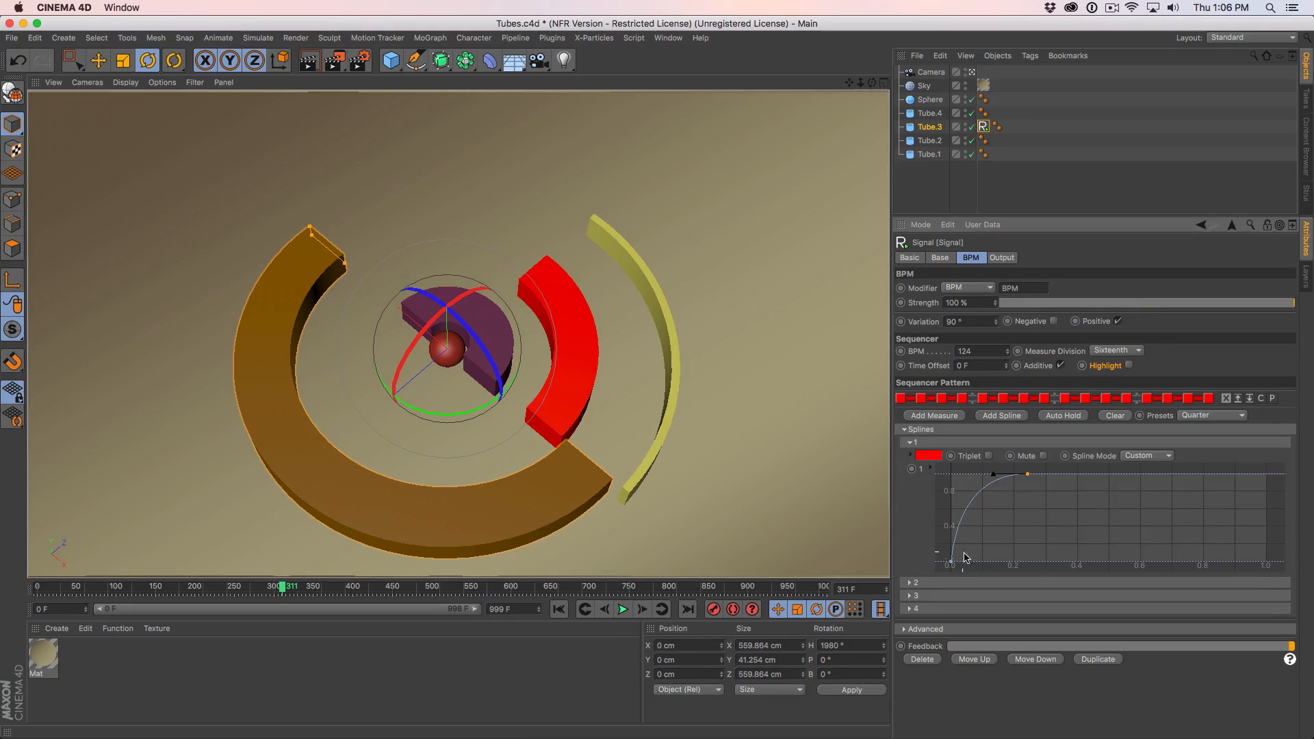
{"action": "key", "text": "XF86AudioMute"}
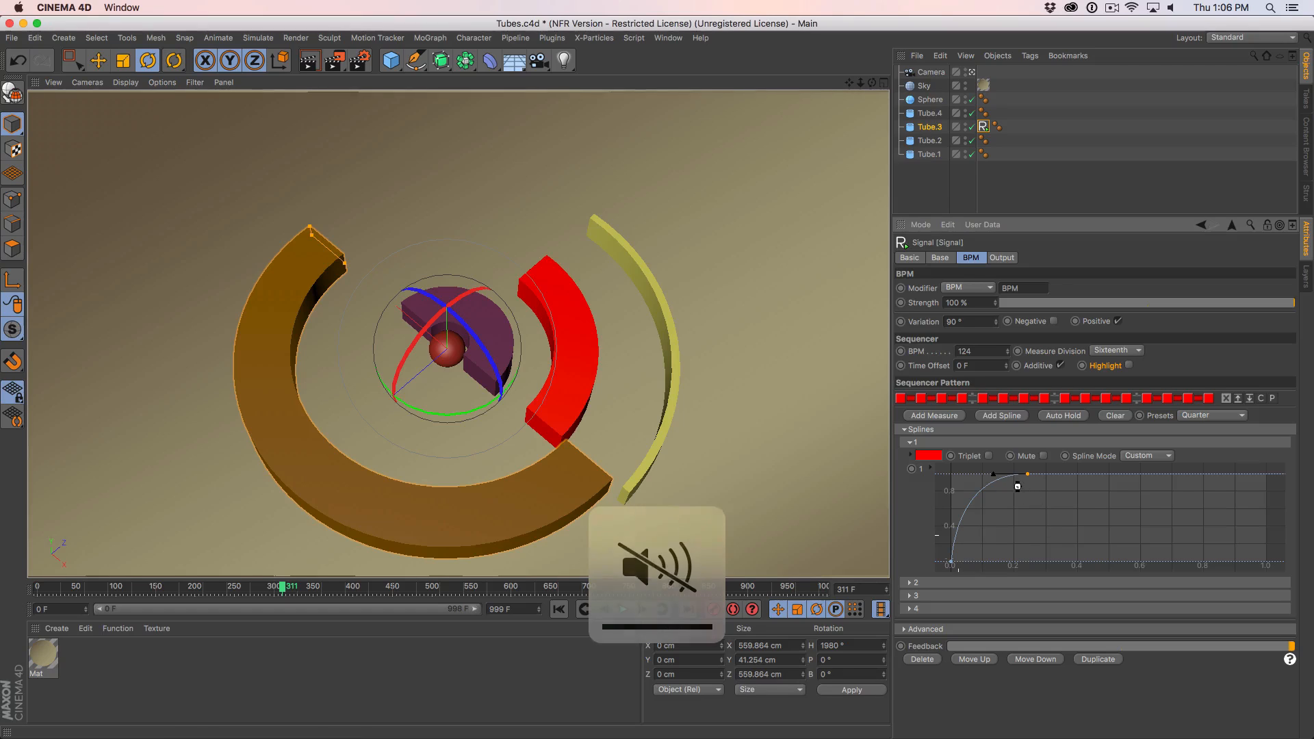
Split the holds of the second and third quarters in the sequencer pattern, link the first quarter to the second, and preview the animation.
{"action": "left_click", "coordinate": [1017, 399]}
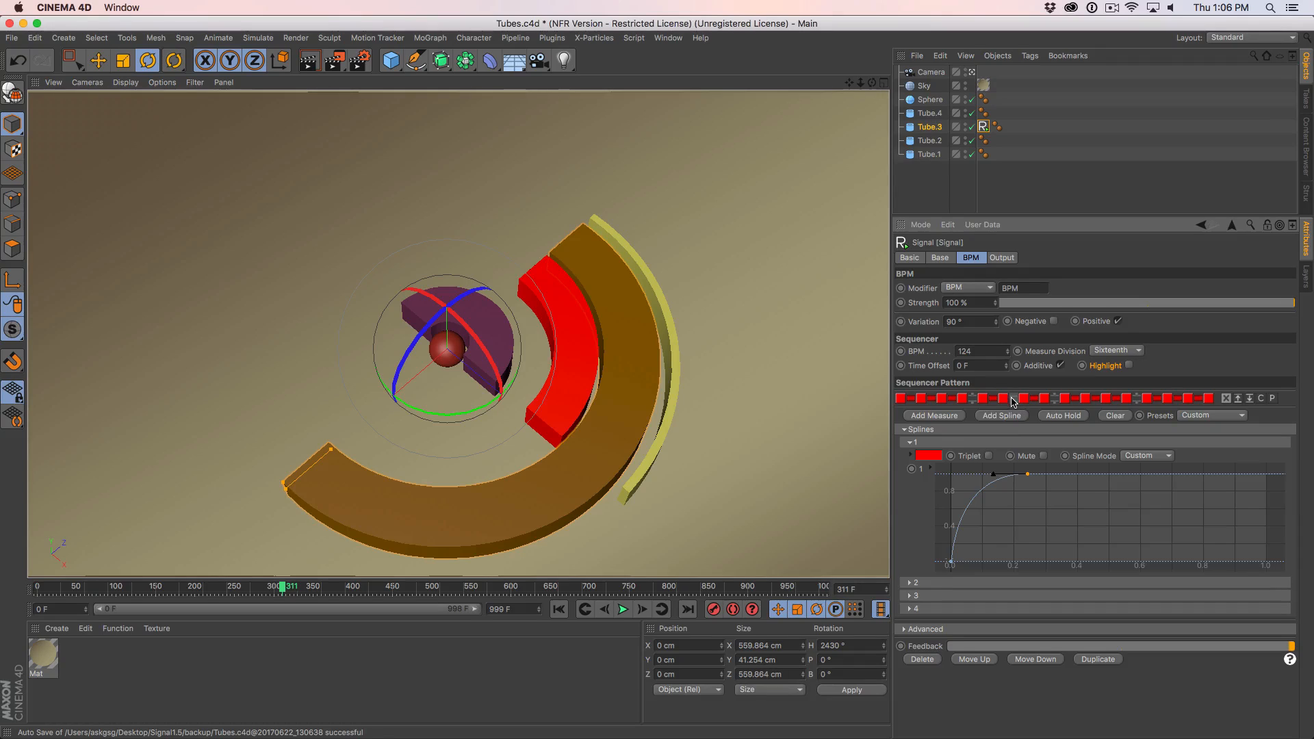
{"action": "left_click", "coordinate": [972, 398]}
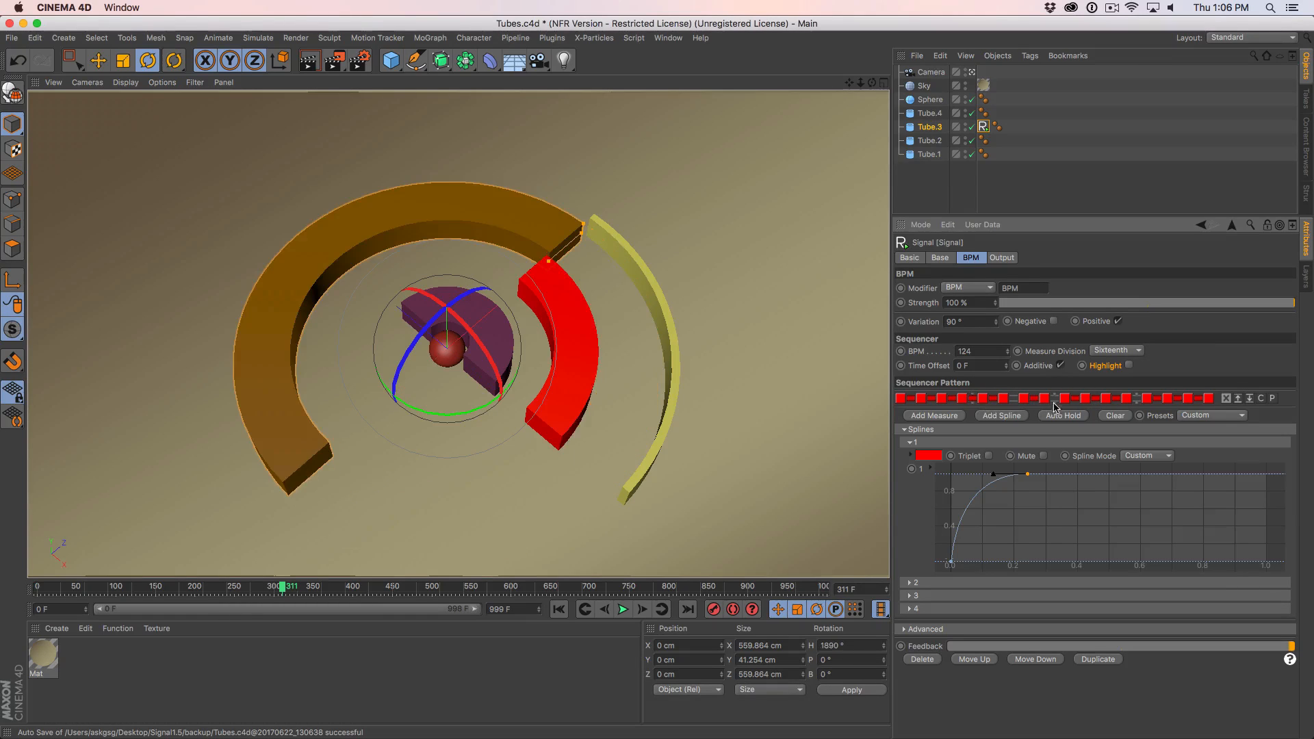
{"action": "left_click", "coordinate": [1094, 398]}
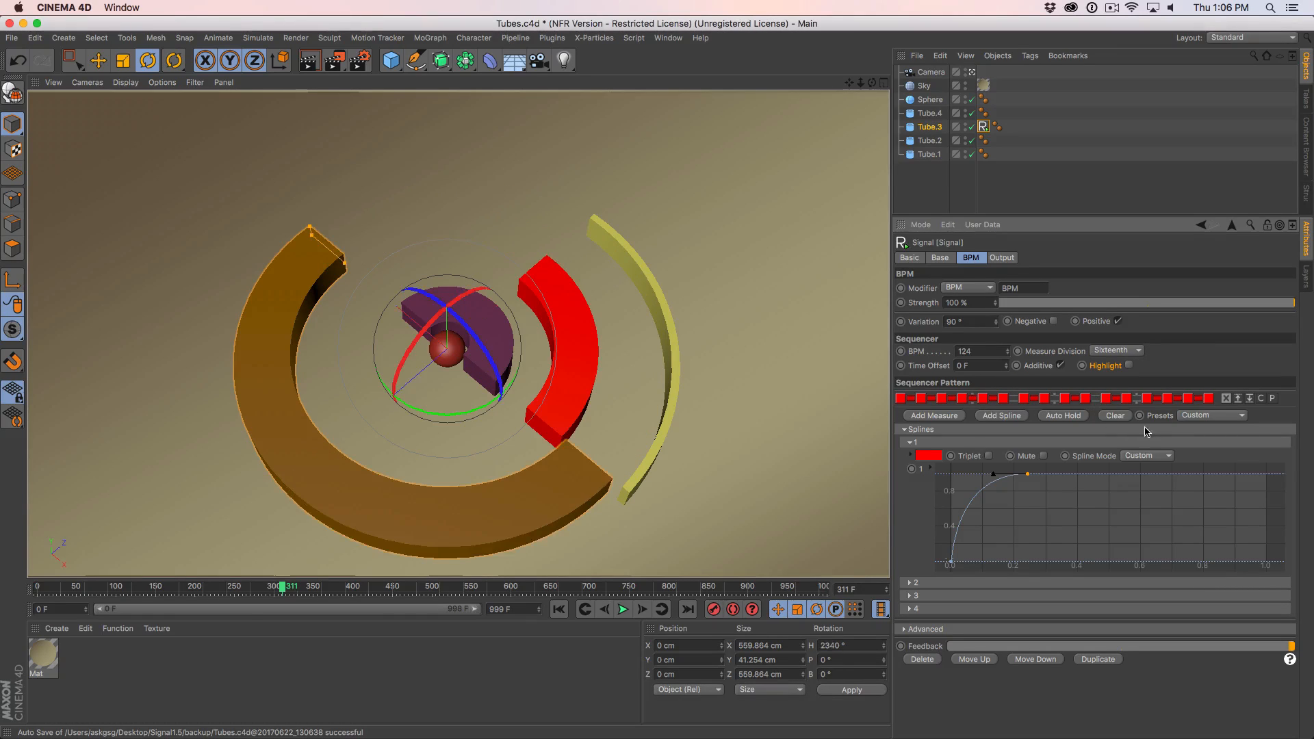
{"action": "left_click", "coordinate": [622, 609]}
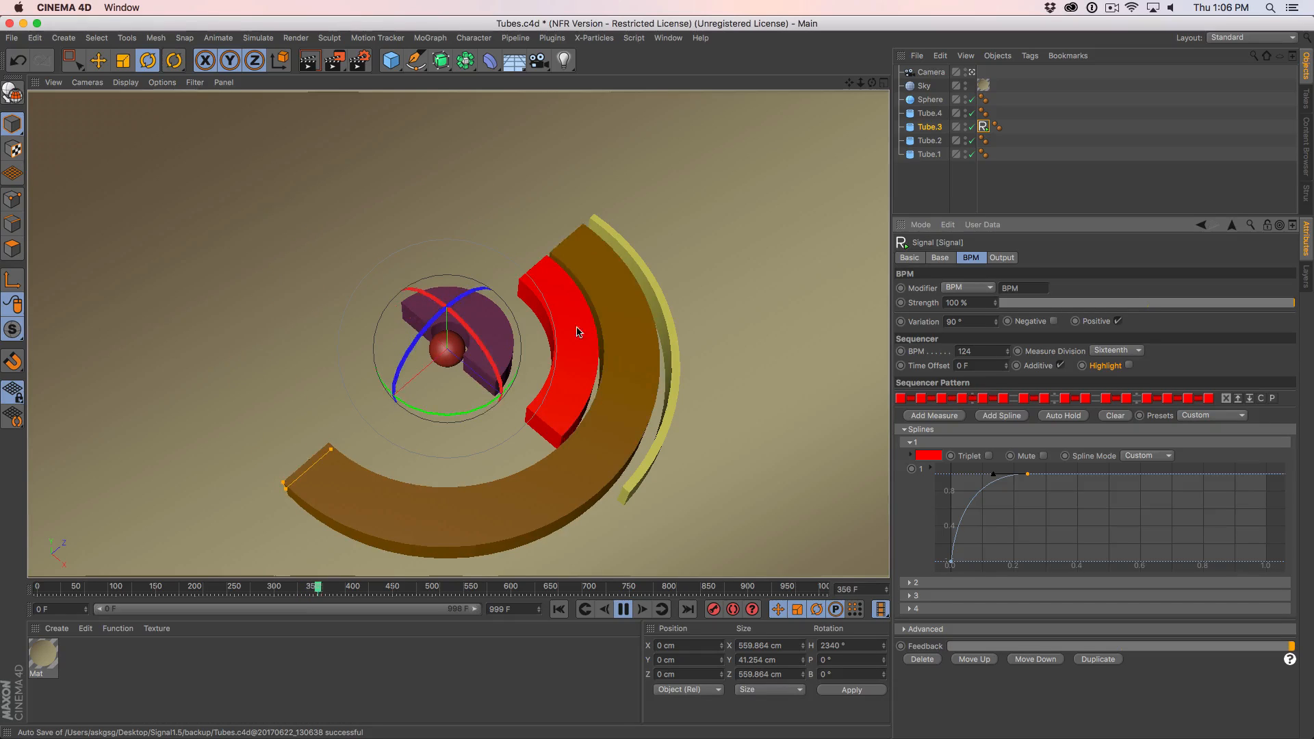
{"action": "left_click", "coordinate": [623, 611]}
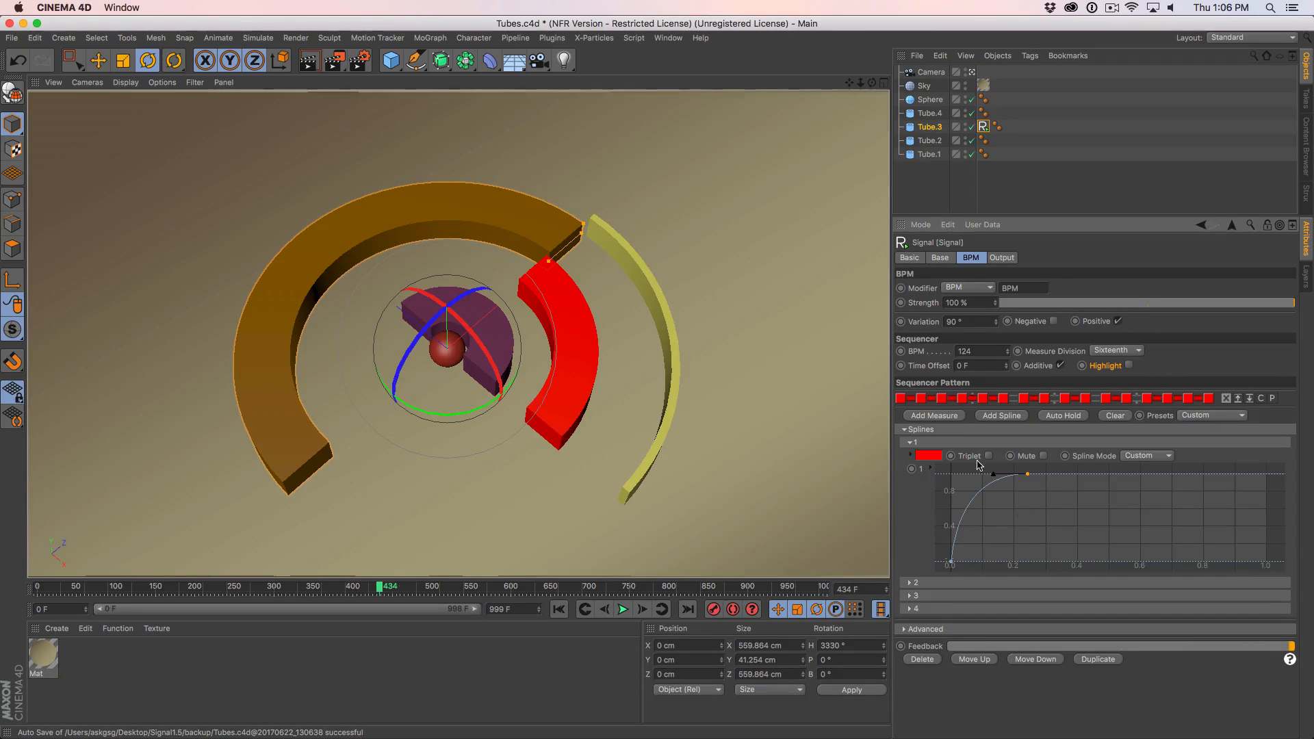
Expand the settings of spline 2 and copy the curve of spline 1 onto it.
{"action": "left_click", "coordinate": [917, 582]}
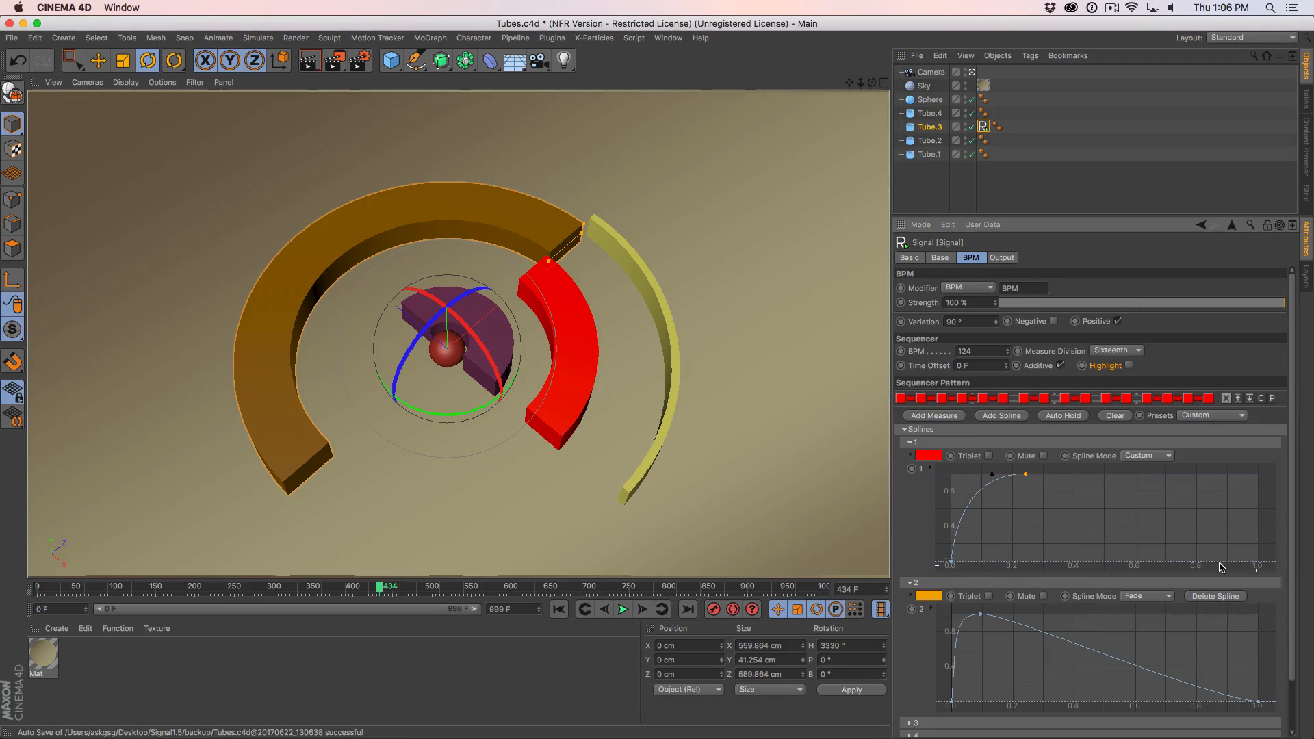
{"action": "right_click", "coordinate": [924, 471]}
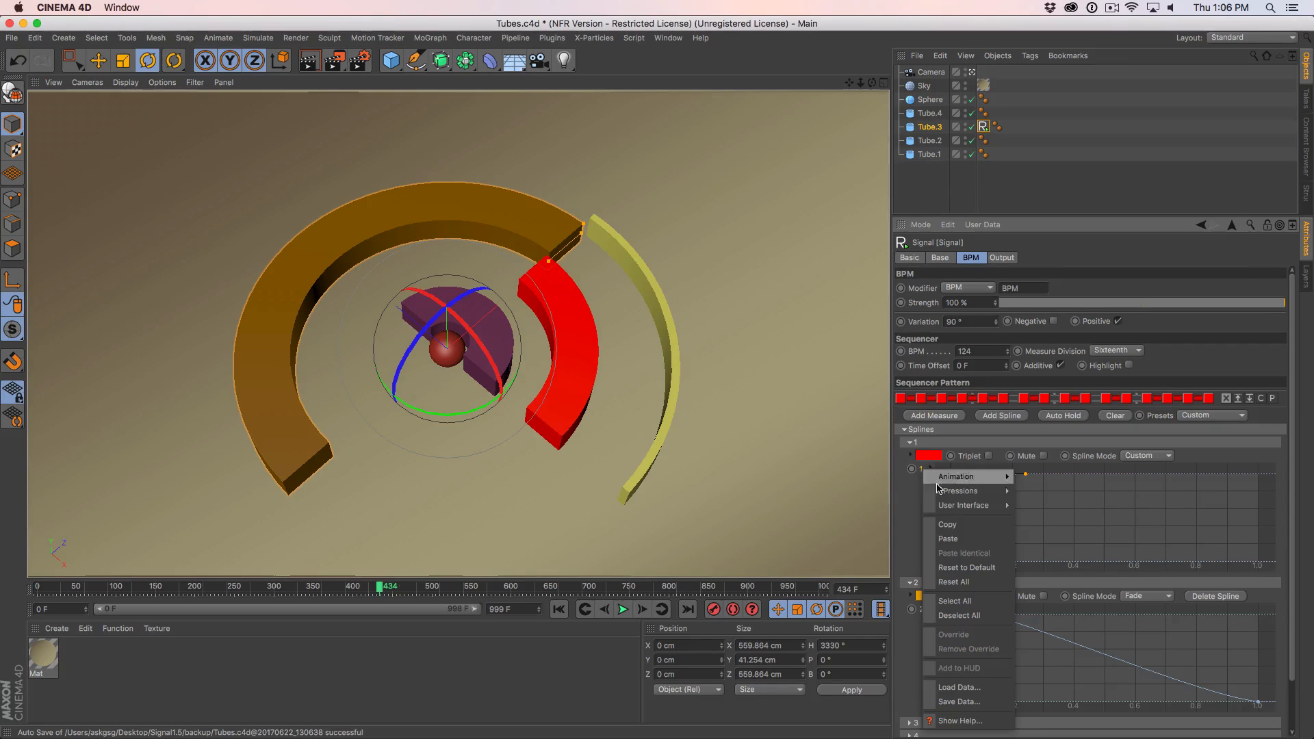
{"action": "left_click", "coordinate": [948, 525]}
{"action": "right_click", "coordinate": [924, 613]}
{"action": "left_click", "coordinate": [948, 548]}
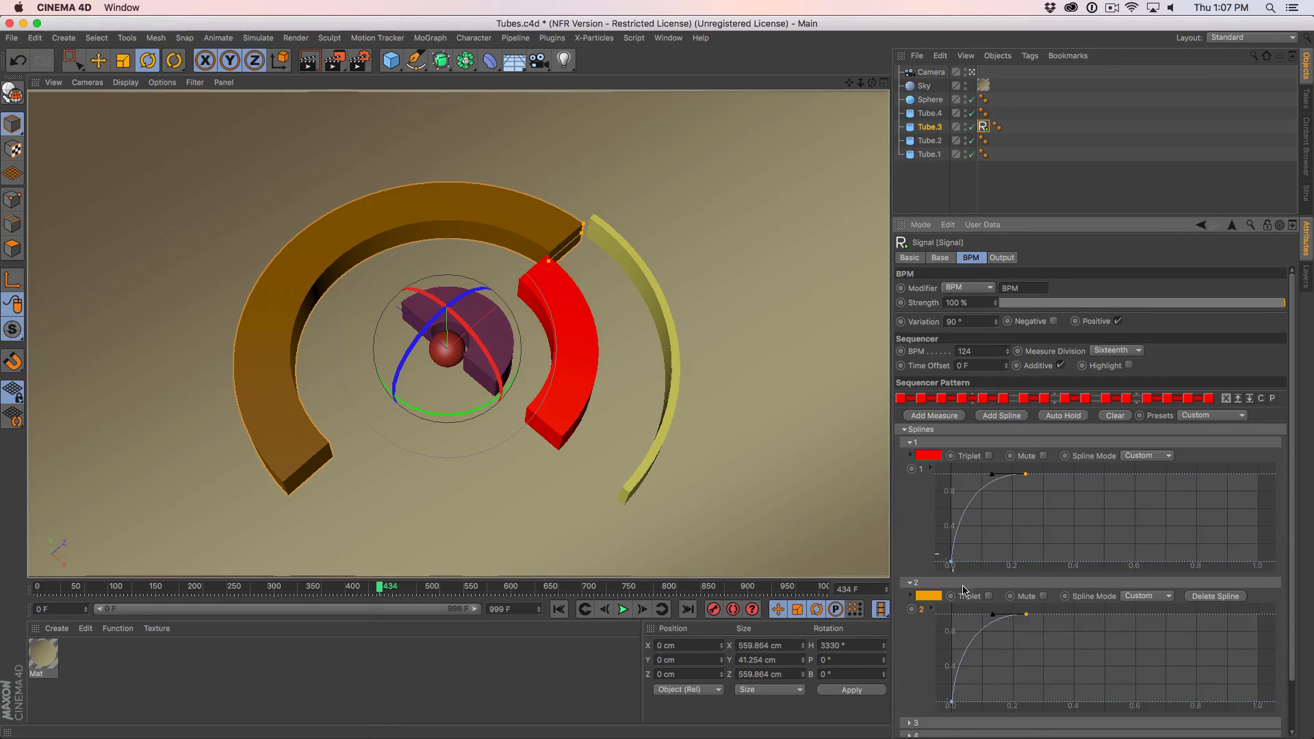
Lower the end point of spline 2 to a height of about 0.2 and pull its start tangent down to match.
{"action": "left_click_drag", "start_coordinate": [1029, 615], "coordinate": [1032, 687]}
{"action": "left_click", "coordinate": [952, 699]}
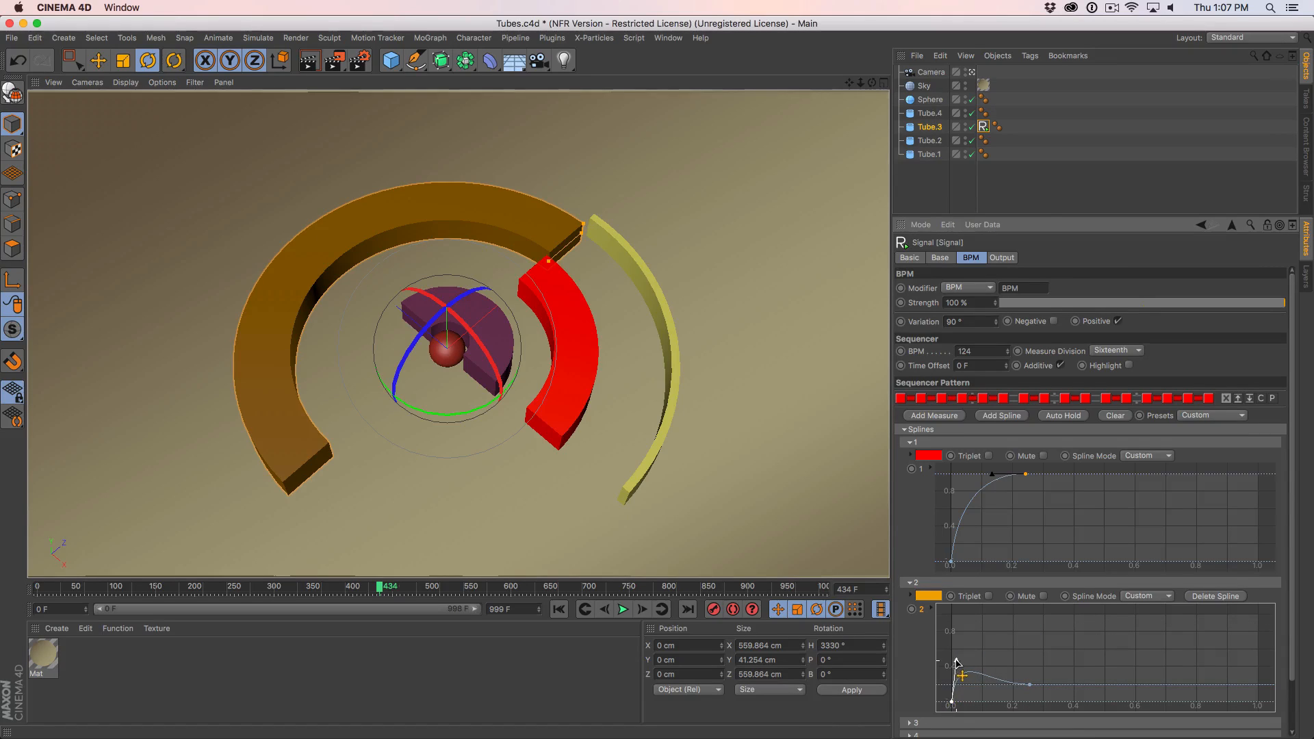
{"action": "left_click_drag", "start_coordinate": [957, 663], "coordinate": [956, 693]}
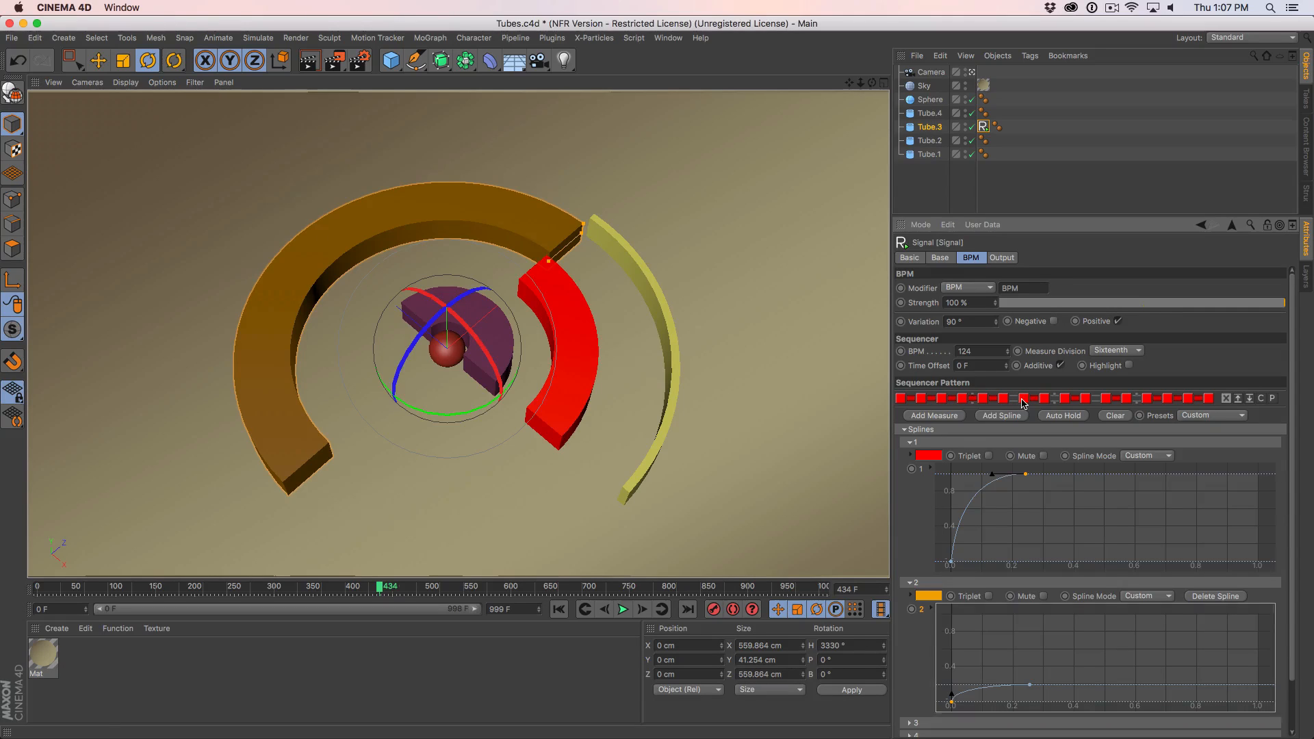
Assign the orange spline to the three held notes in the middle of the sequencer pattern and replay the animation from the start.
{"action": "left_click_drag", "start_coordinate": [1023, 402], "coordinate": [1090, 409]}
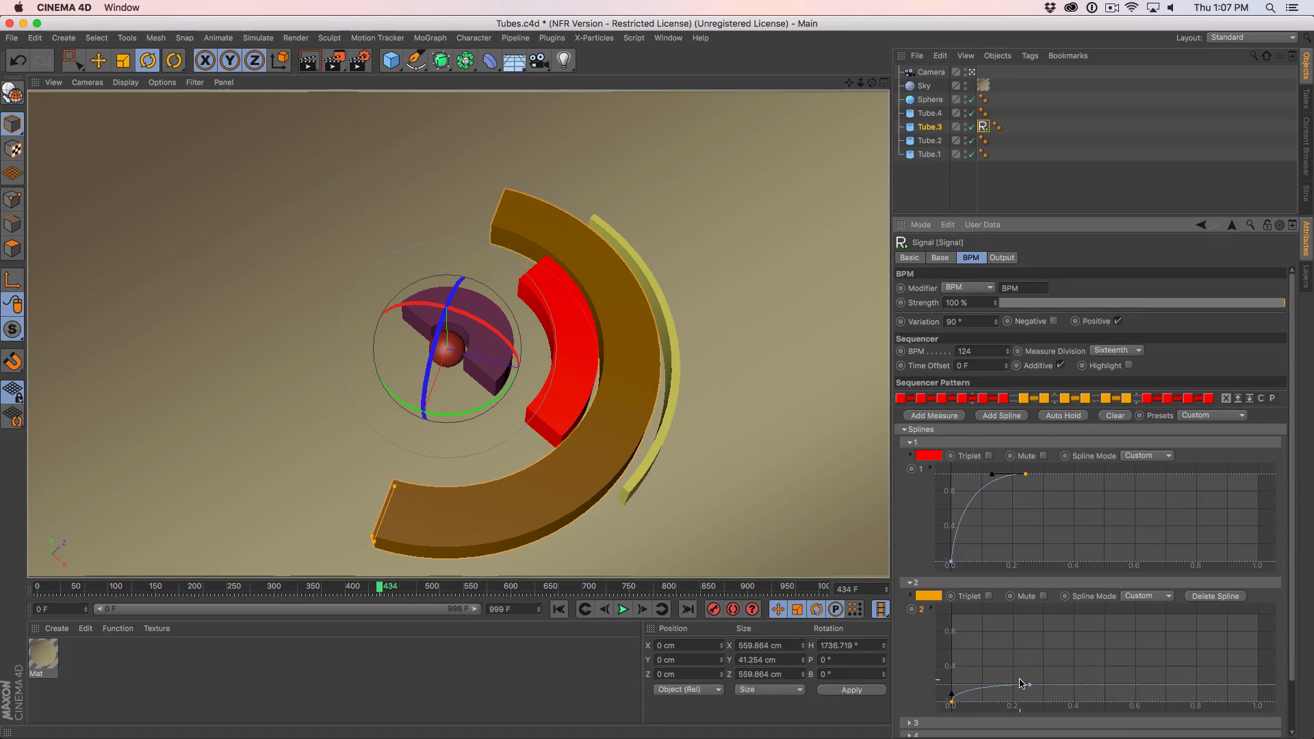
{"action": "left_click", "coordinate": [559, 609]}
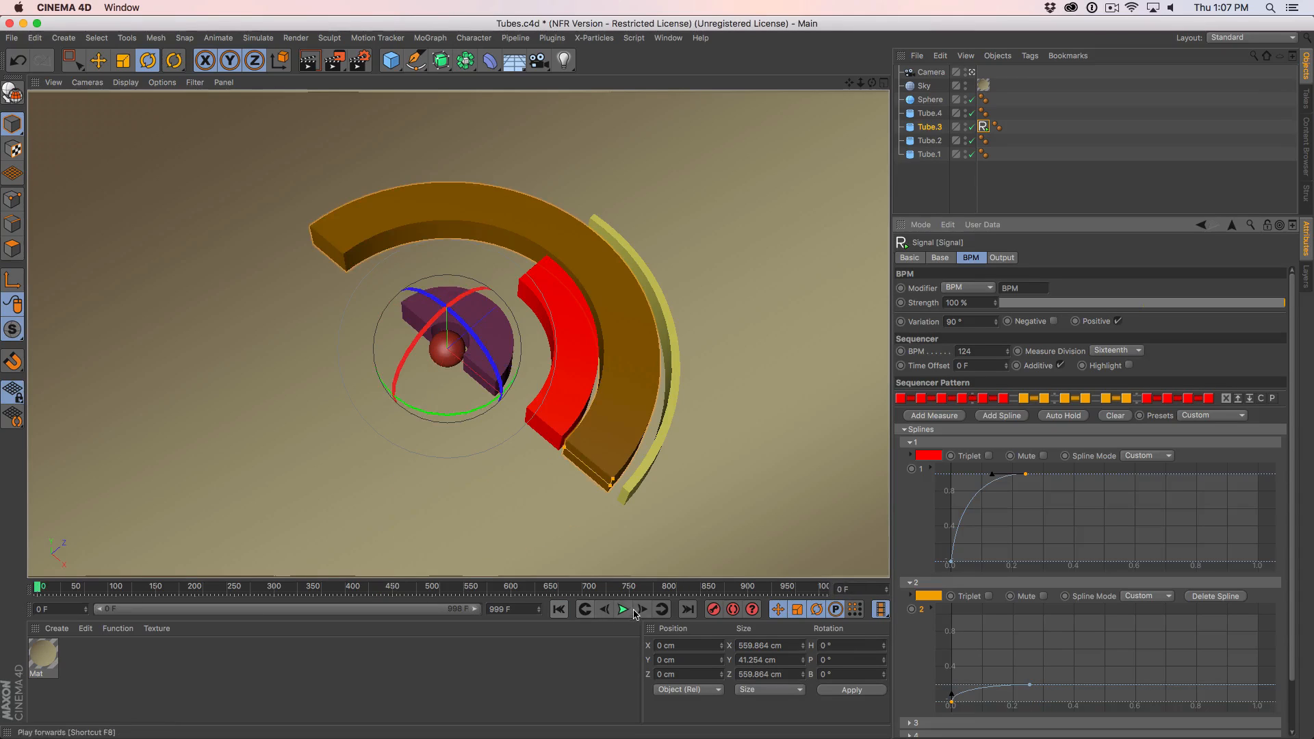
{"action": "left_click", "coordinate": [624, 609]}
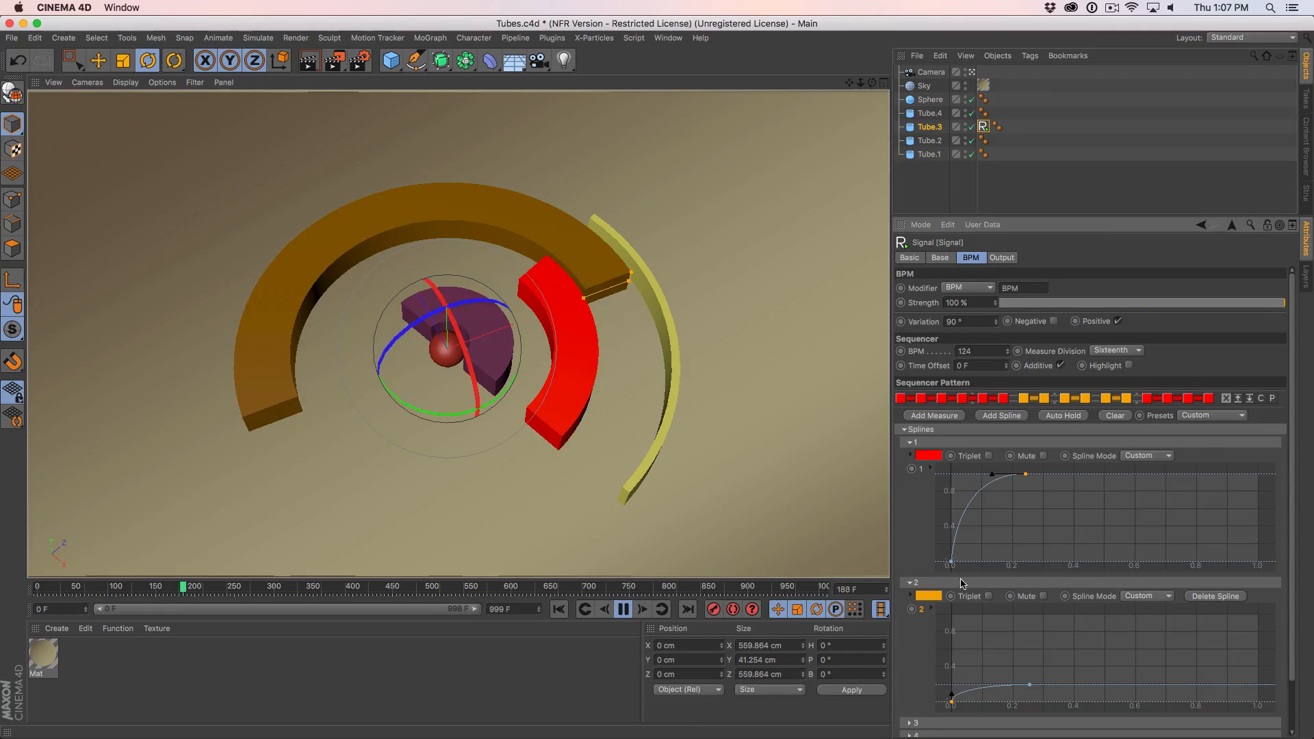
Expand the settings of spline 3, paste the copied curve of spline 1 into it and flip it vertically.
{"action": "scroll", "coordinate": [1291, 607], "scroll_direction": "down", "scroll_amount": 2}
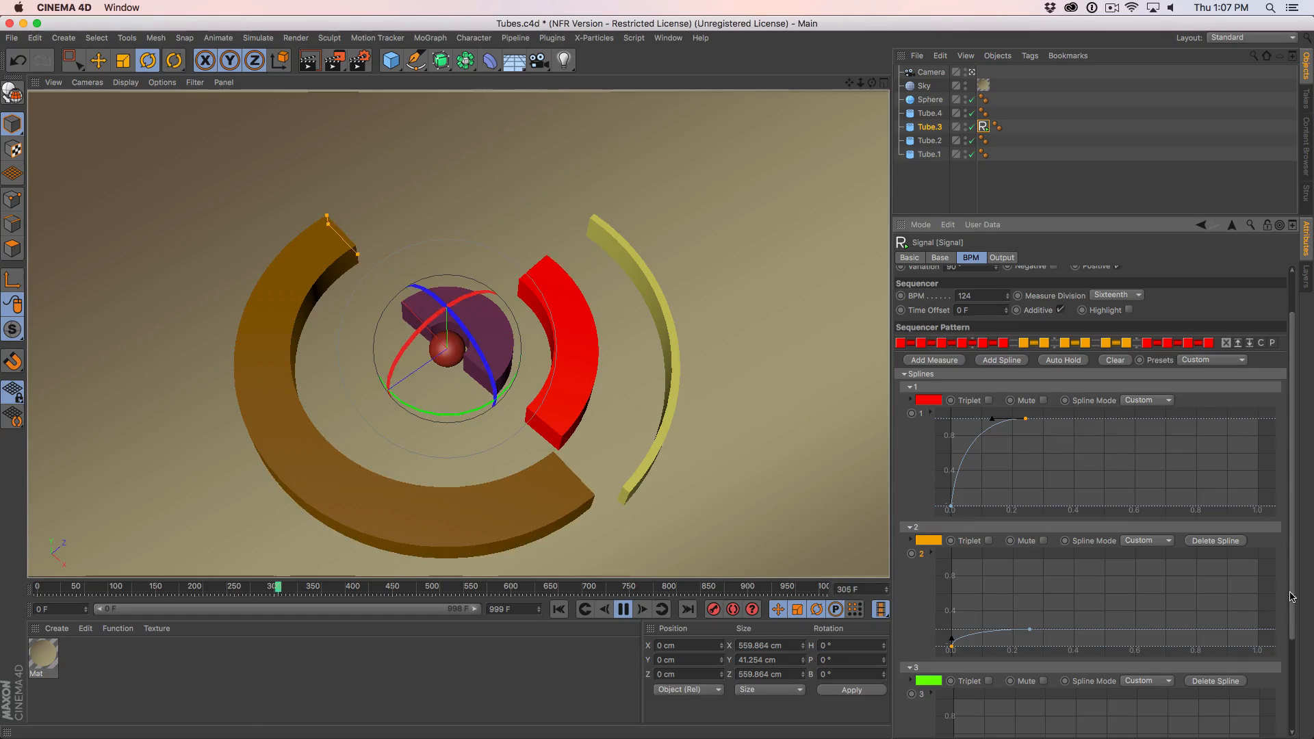
{"action": "scroll", "coordinate": [1273, 621], "scroll_direction": "down", "scroll_amount": 4}
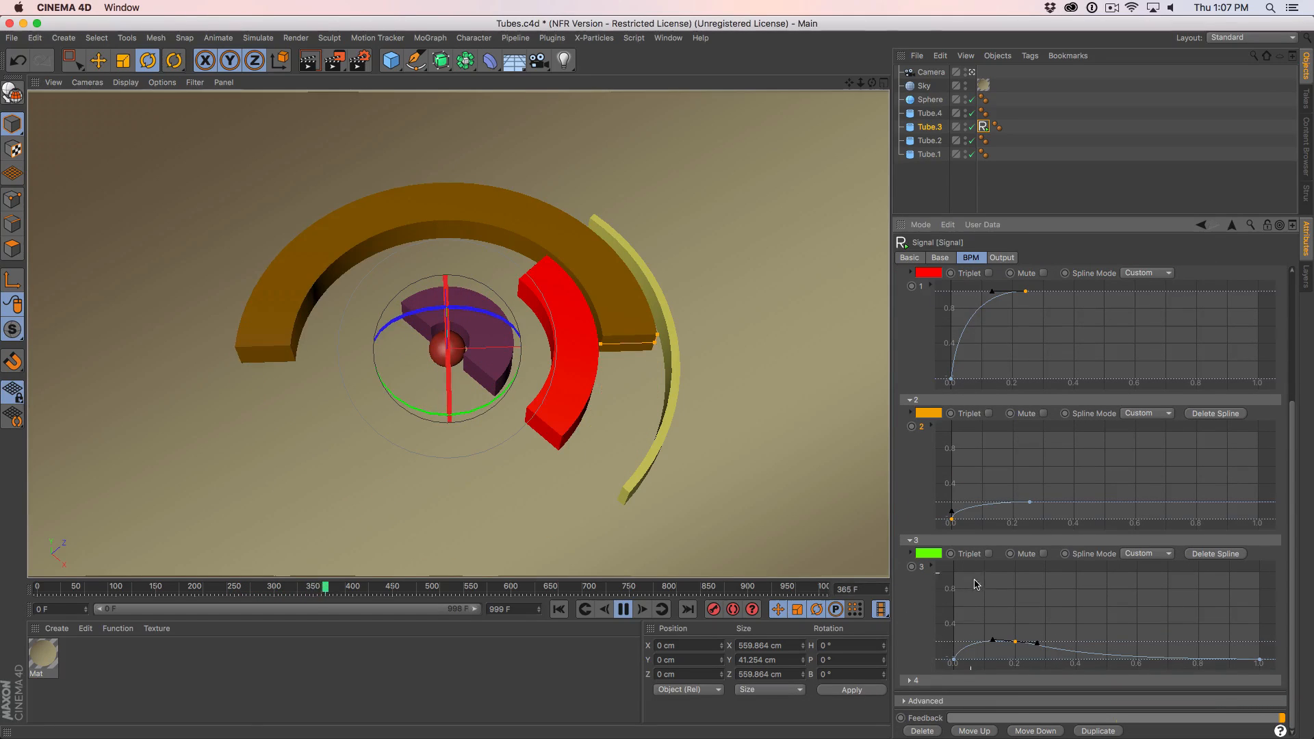
{"action": "right_click", "coordinate": [921, 479]}
{"action": "left_click", "coordinate": [951, 548]}
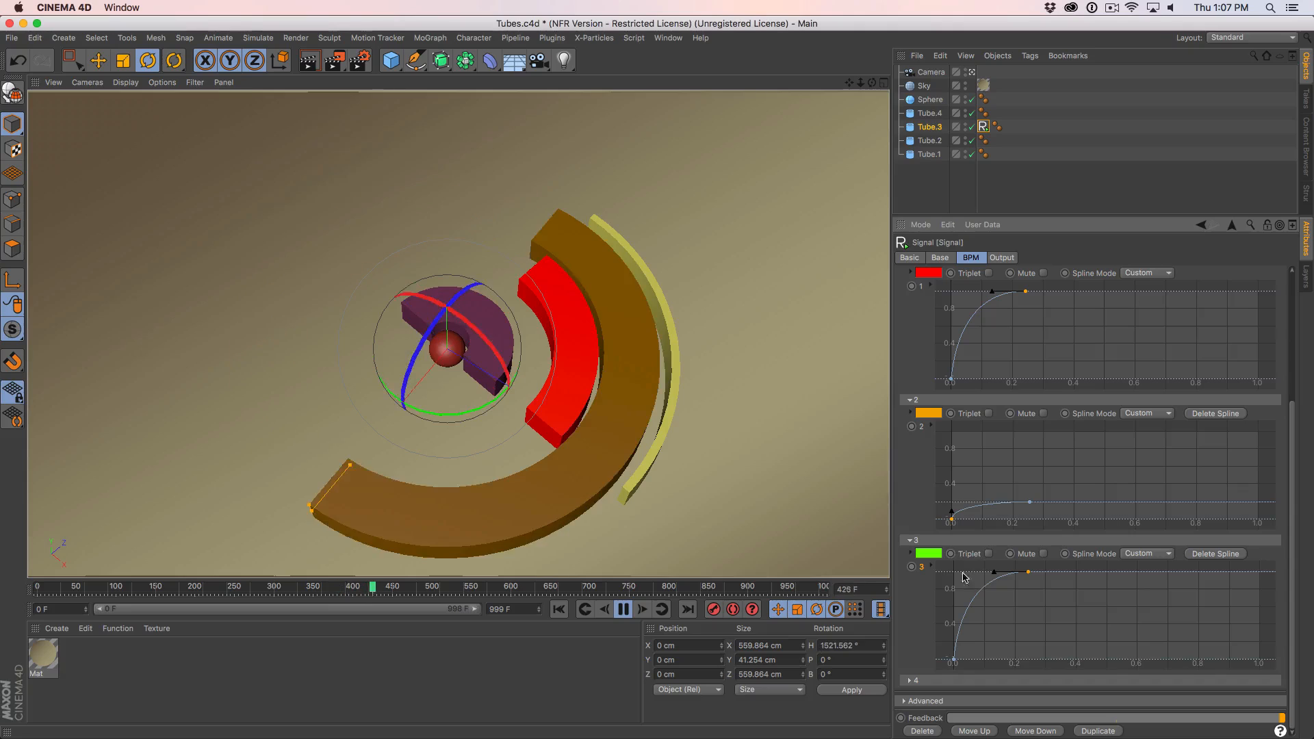
{"action": "right_click", "coordinate": [1006, 606]}
{"action": "mouse_move", "coordinate": [1067, 635]}
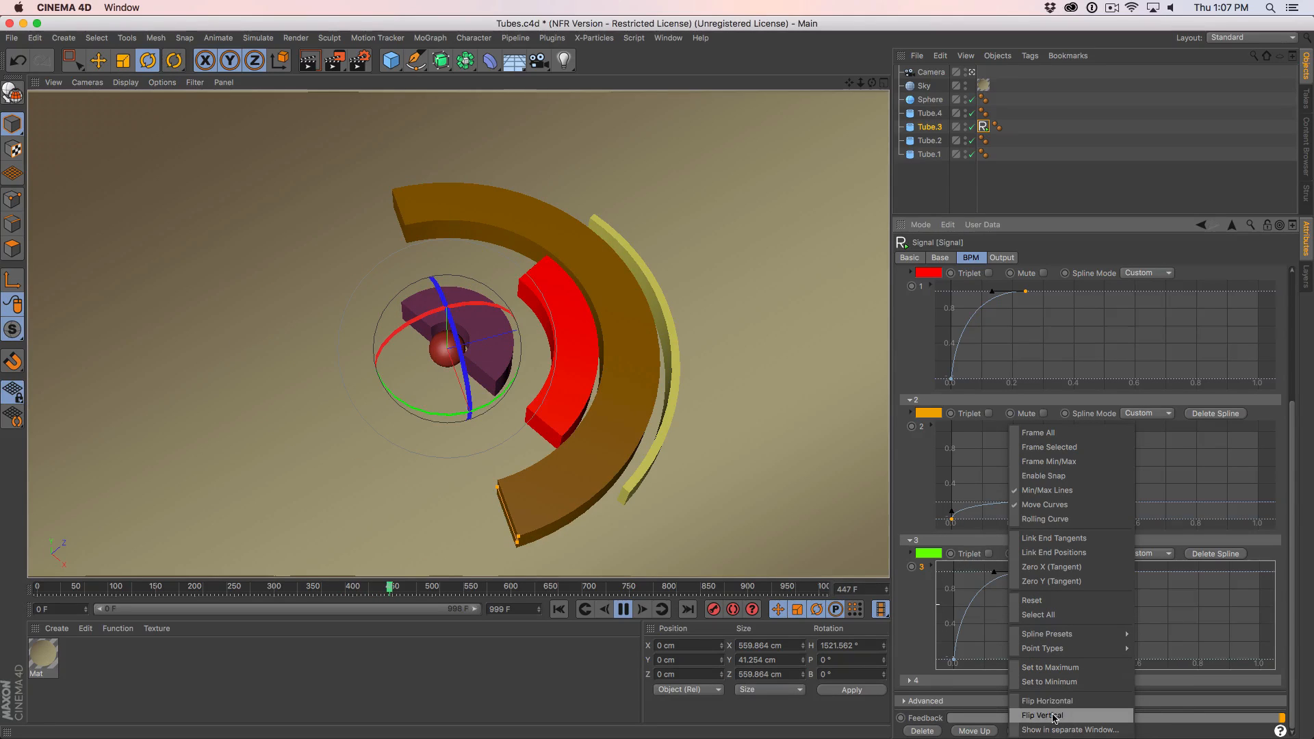
{"action": "left_click", "coordinate": [1075, 716]}
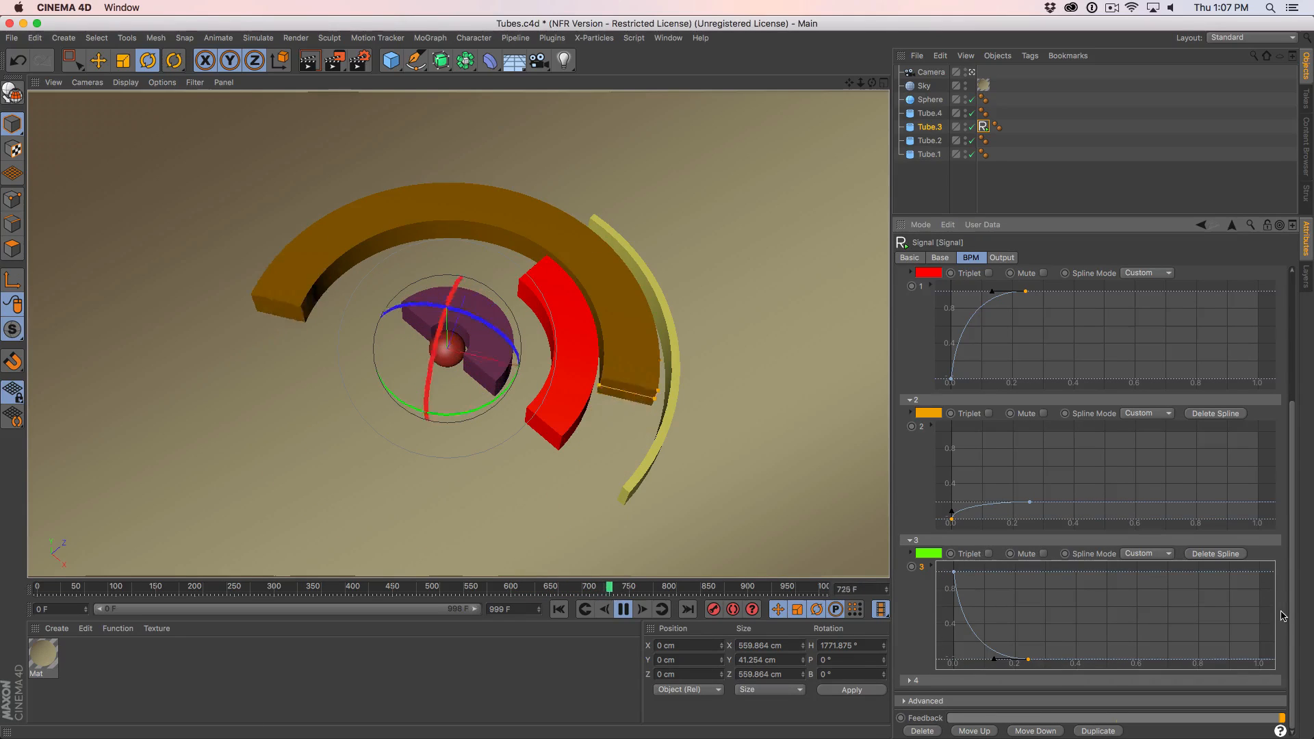
Assign the green Spline2 to the last held note of the sequencer pattern and check its descending curve.
{"action": "scroll", "coordinate": [1159, 411], "scroll_direction": "up", "scroll_amount": 5}
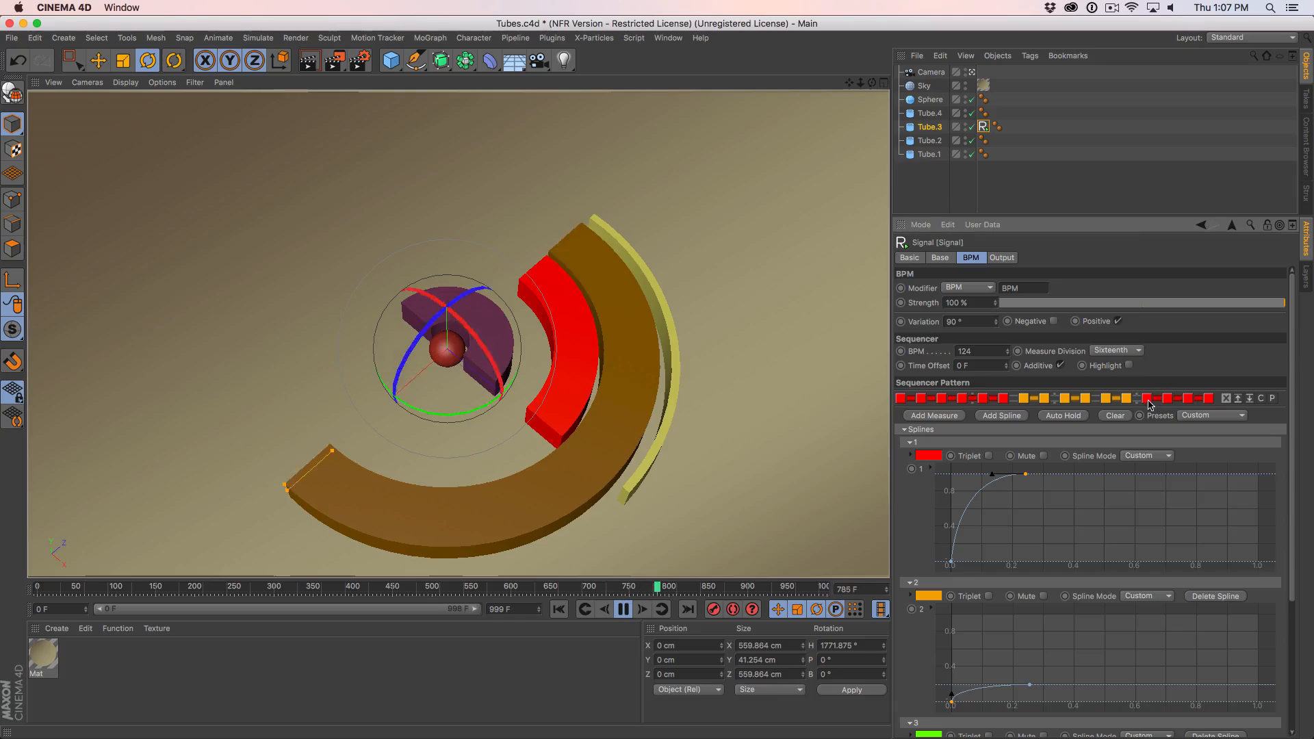
{"action": "left_click", "coordinate": [1148, 399]}
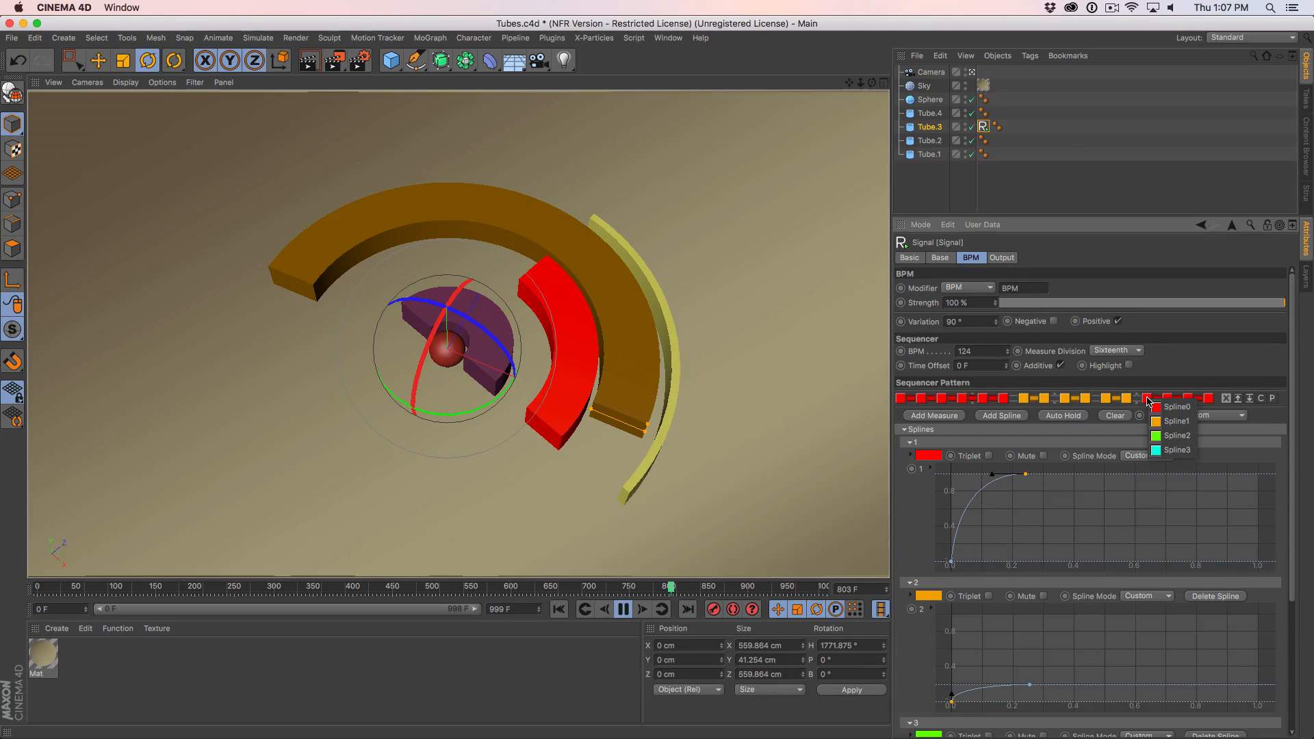
{"action": "left_click", "coordinate": [1172, 436]}
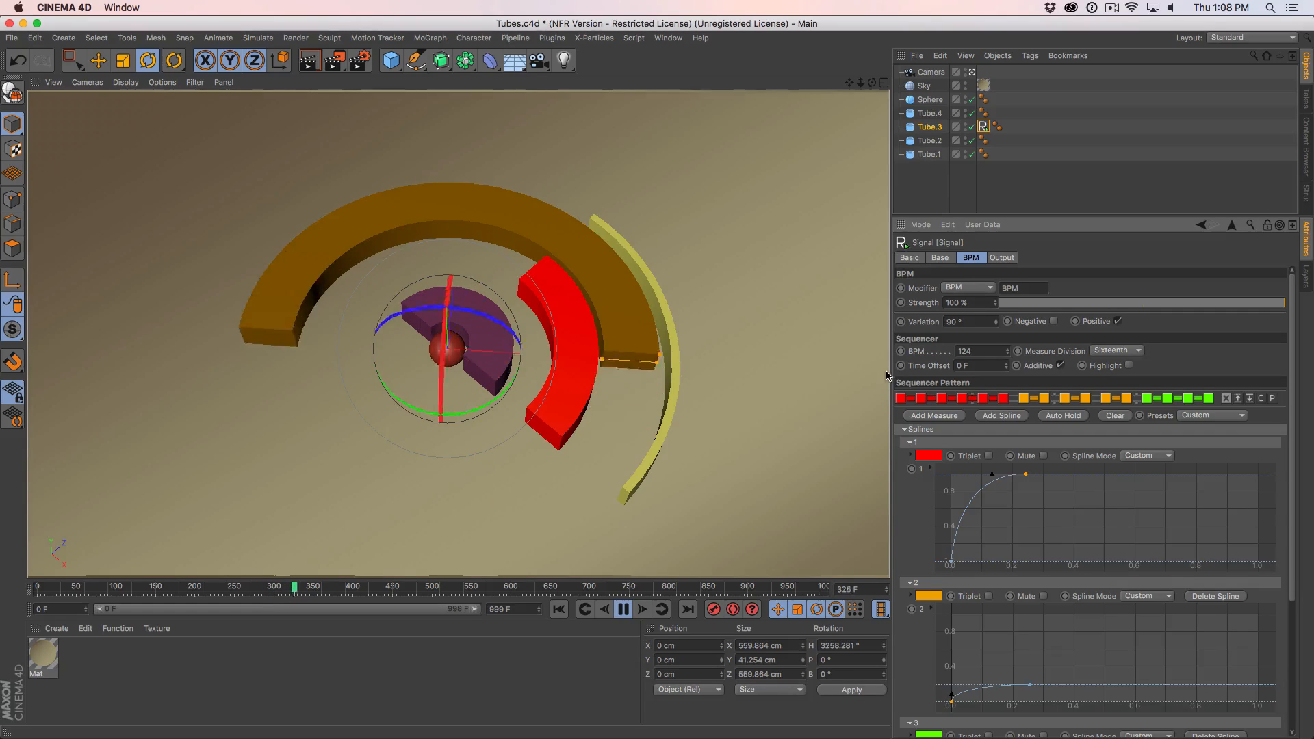
{"action": "scroll", "coordinate": [1290, 524], "scroll_direction": "down", "scroll_amount": 5}
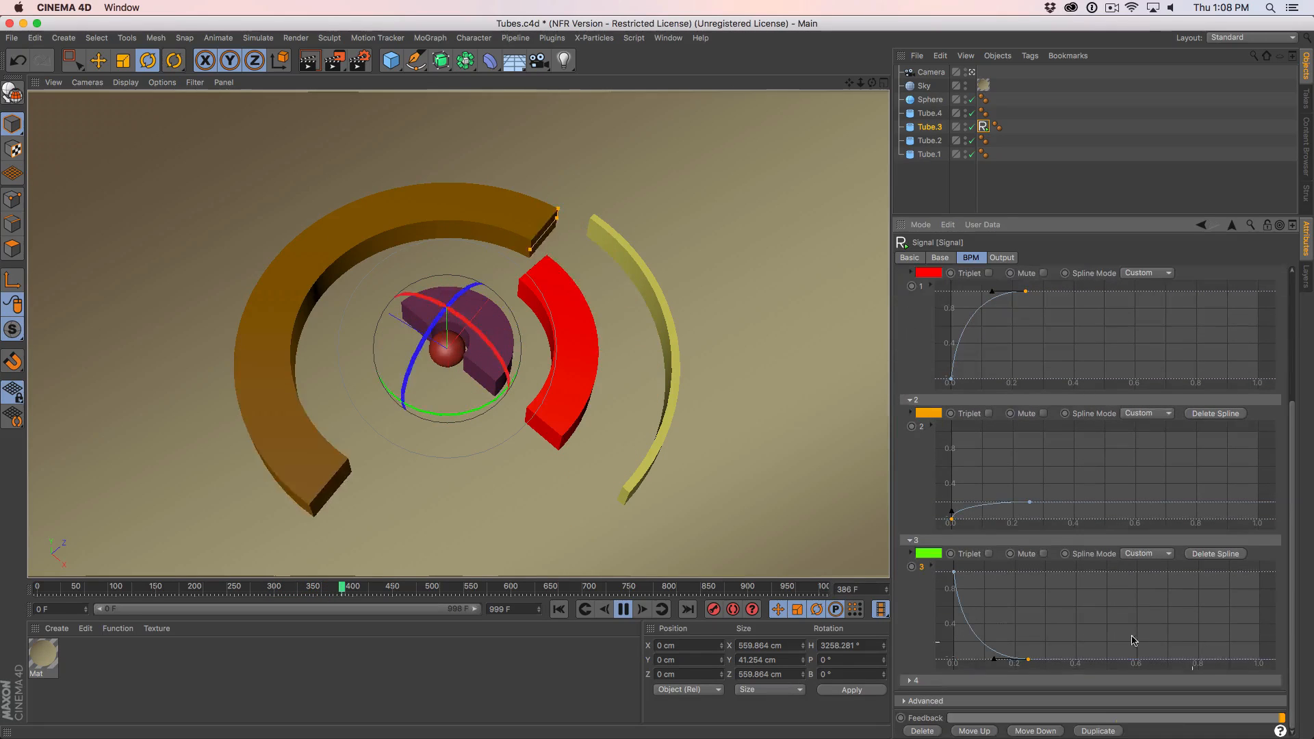
{"action": "scroll", "coordinate": [1232, 567], "scroll_direction": "up", "scroll_amount": 5}
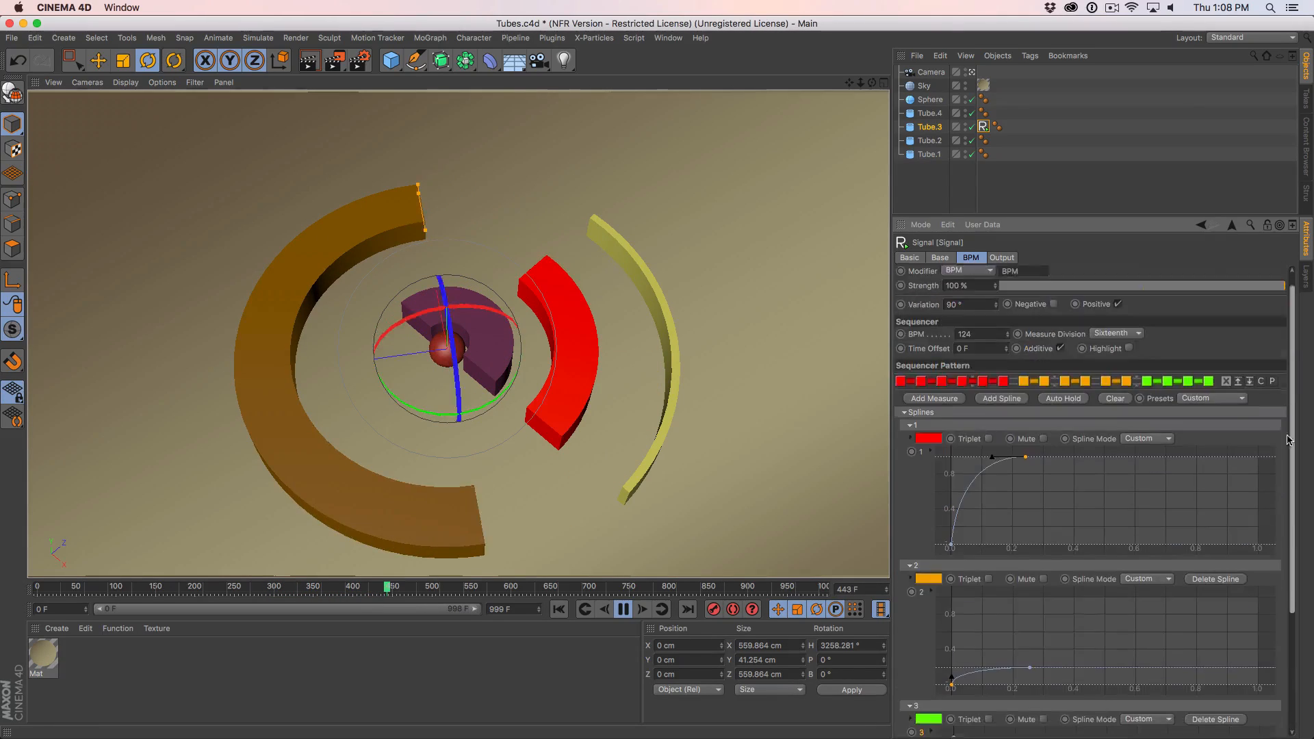
Add a second measure, copy the first measure's pattern into it and assign the green Spline2 to its first held note.
{"action": "left_click", "coordinate": [946, 415]}
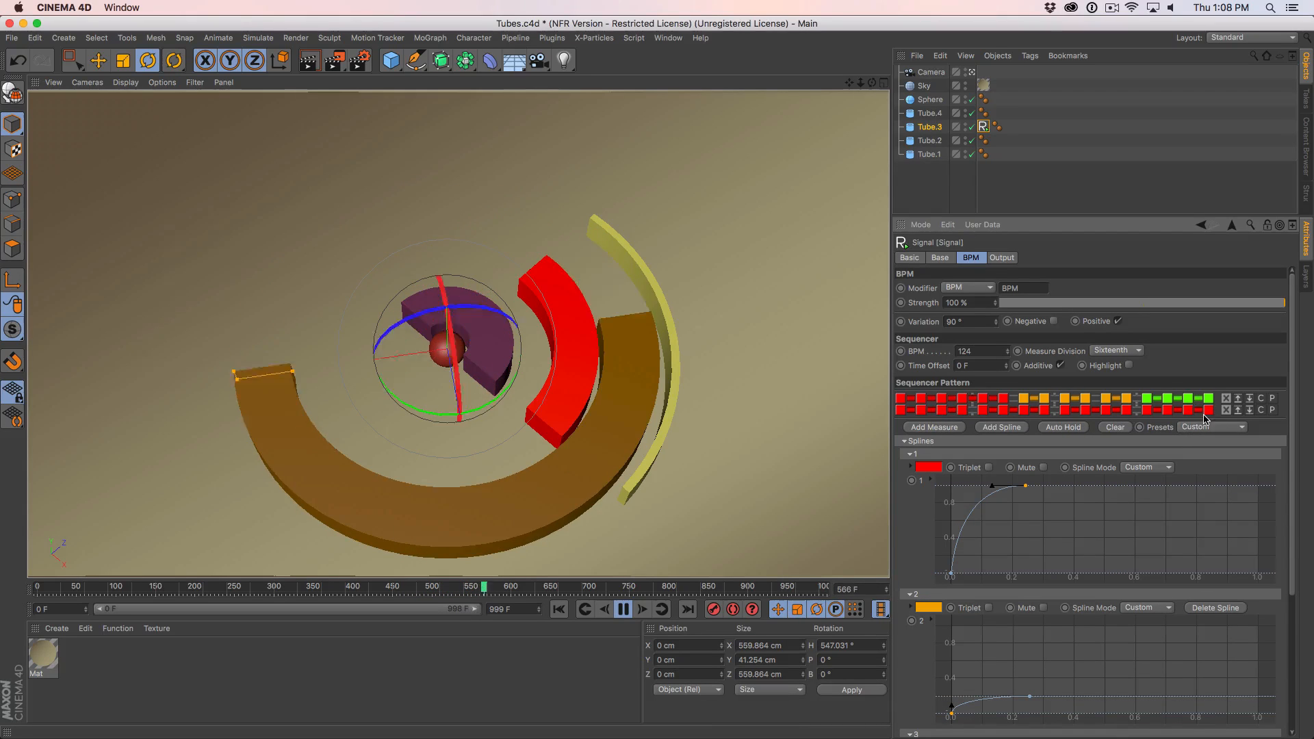
{"action": "left_click", "coordinate": [1261, 399]}
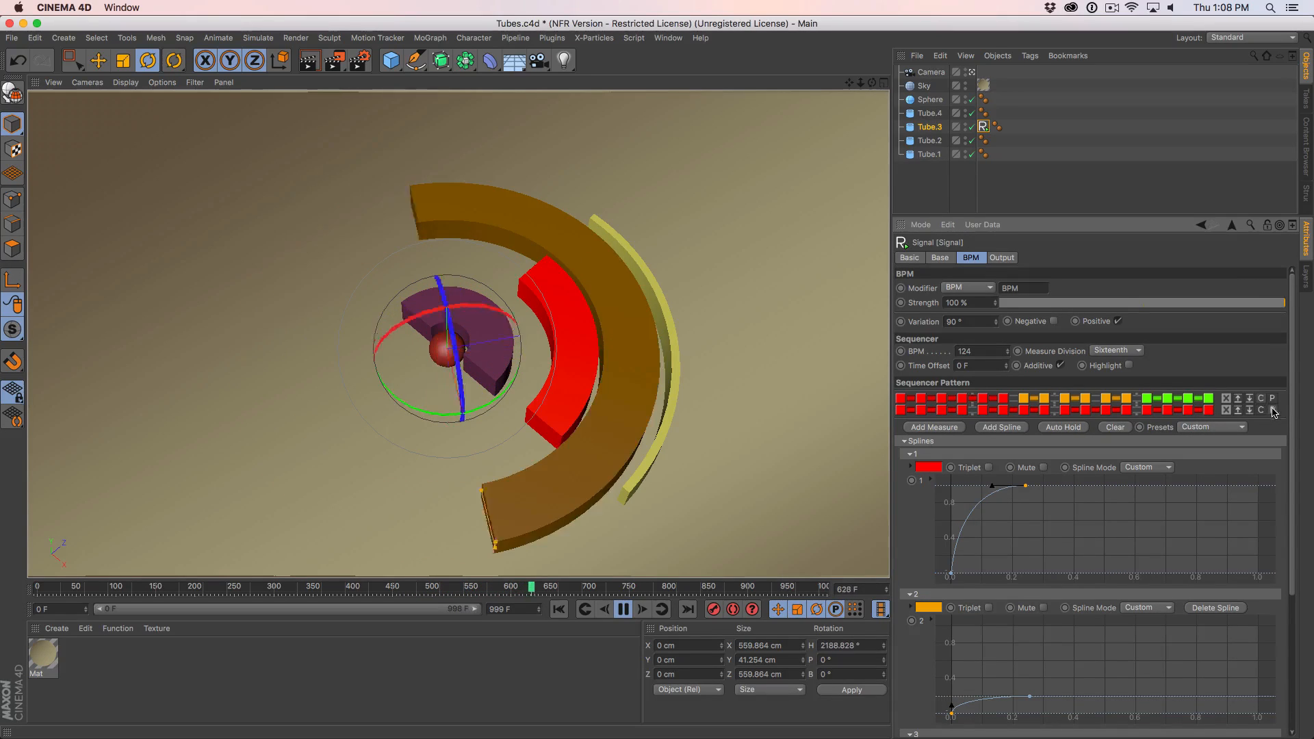
{"action": "left_click", "coordinate": [1271, 409]}
{"action": "right_click", "coordinate": [982, 413]}
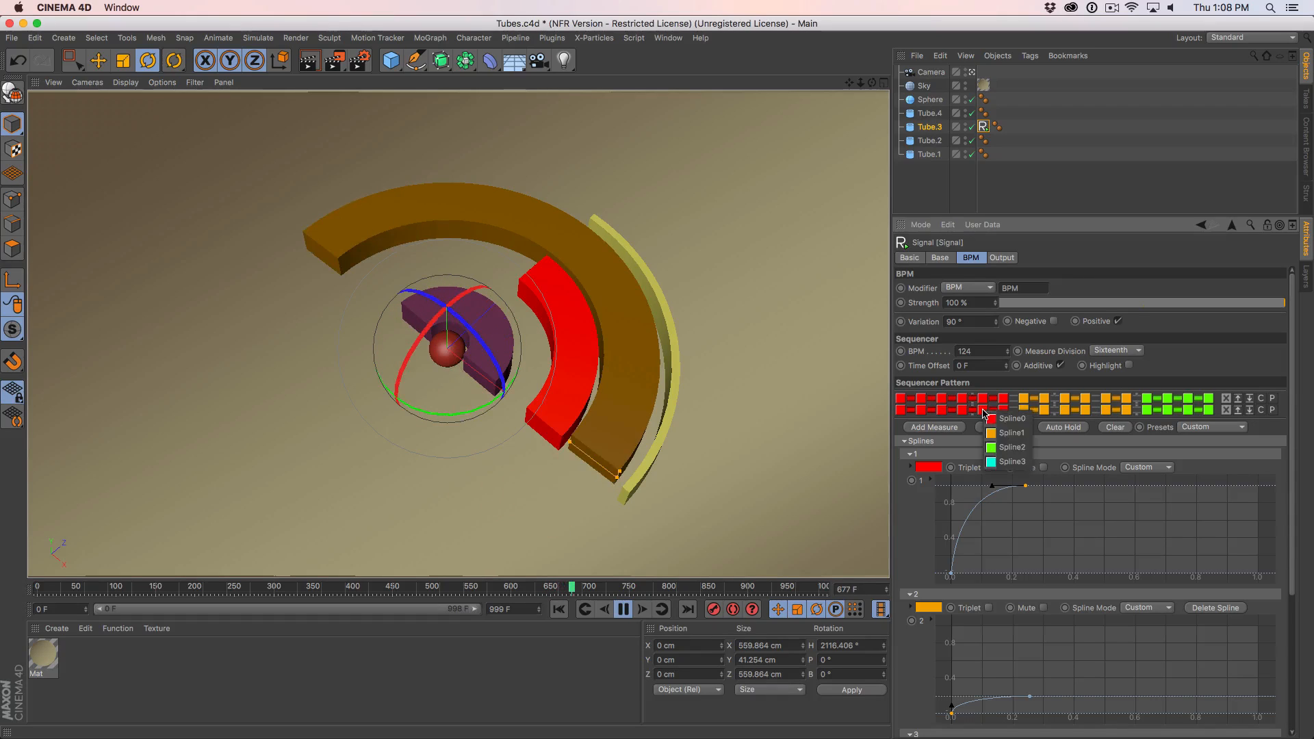
{"action": "left_click", "coordinate": [1010, 449]}
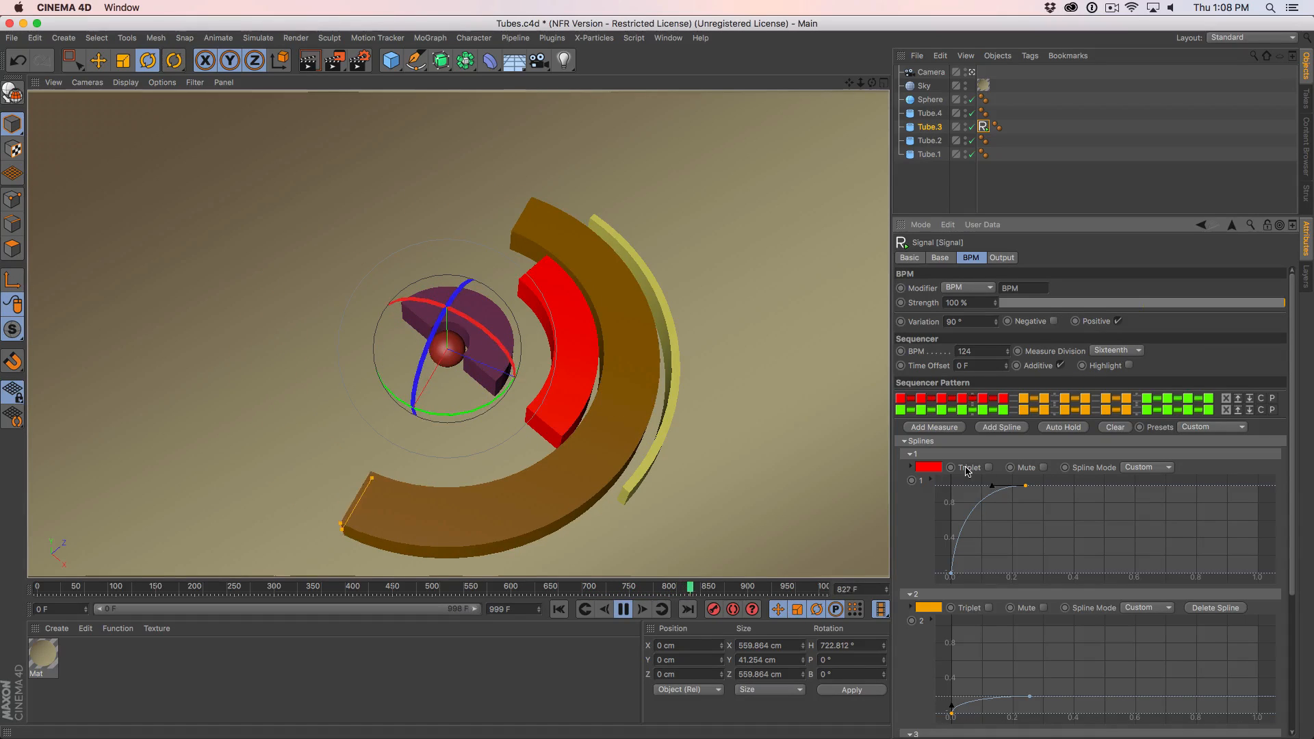
Enable Triplet for spline 1, and try out Mute on the same spline before switching Mute off again.
{"action": "left_click", "coordinate": [989, 467]}
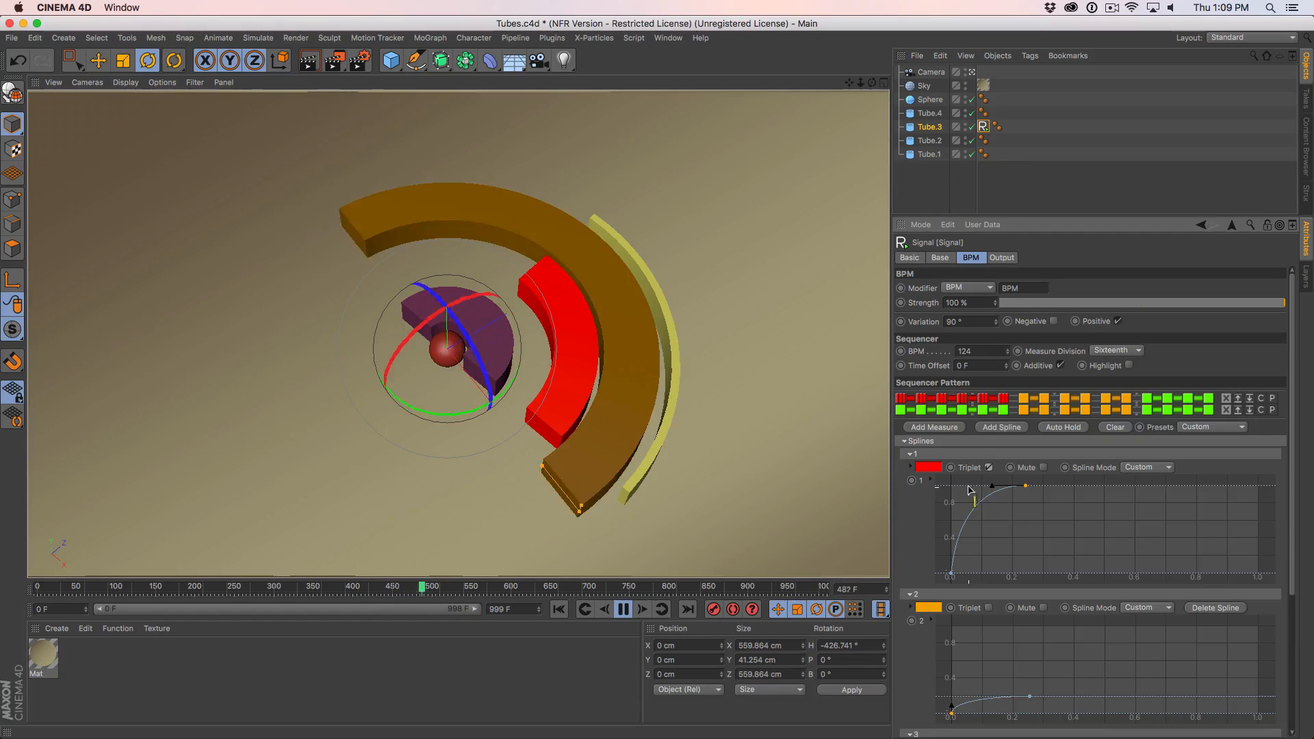
{"action": "left_click", "coordinate": [1042, 468]}
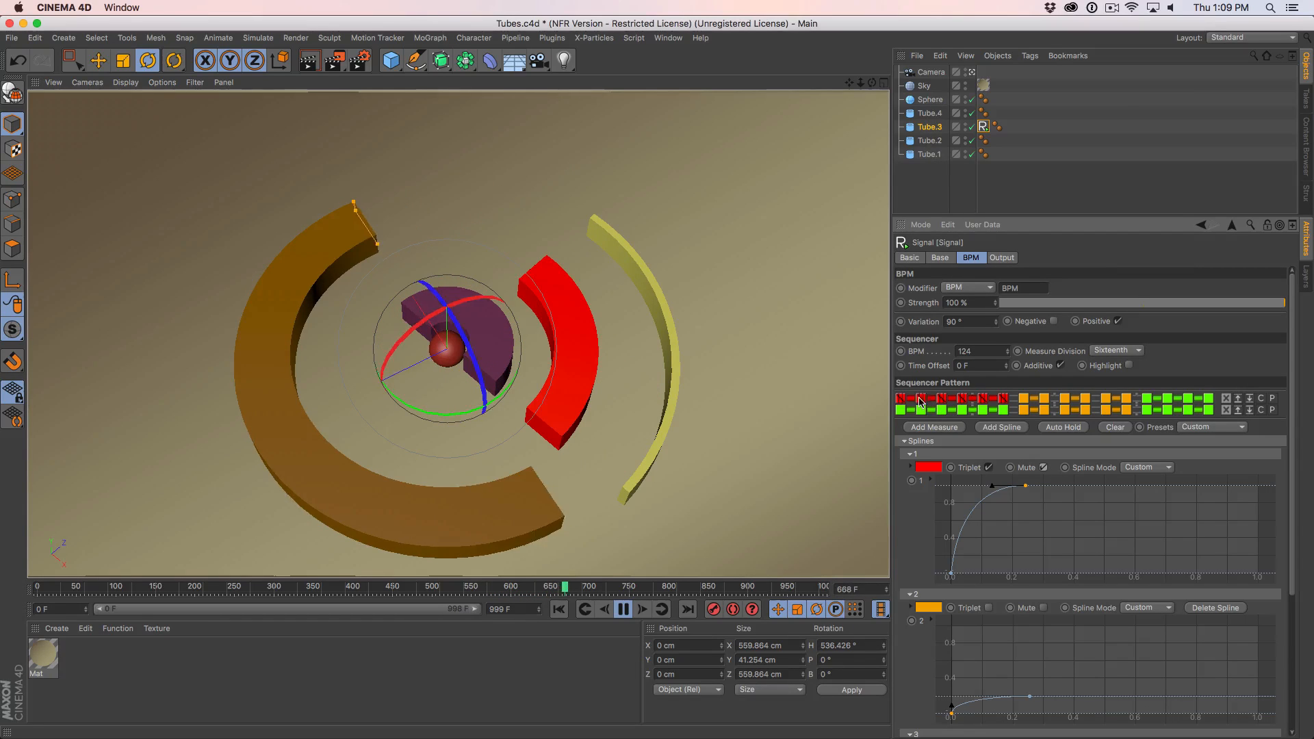
{"action": "left_click", "coordinate": [1044, 467]}
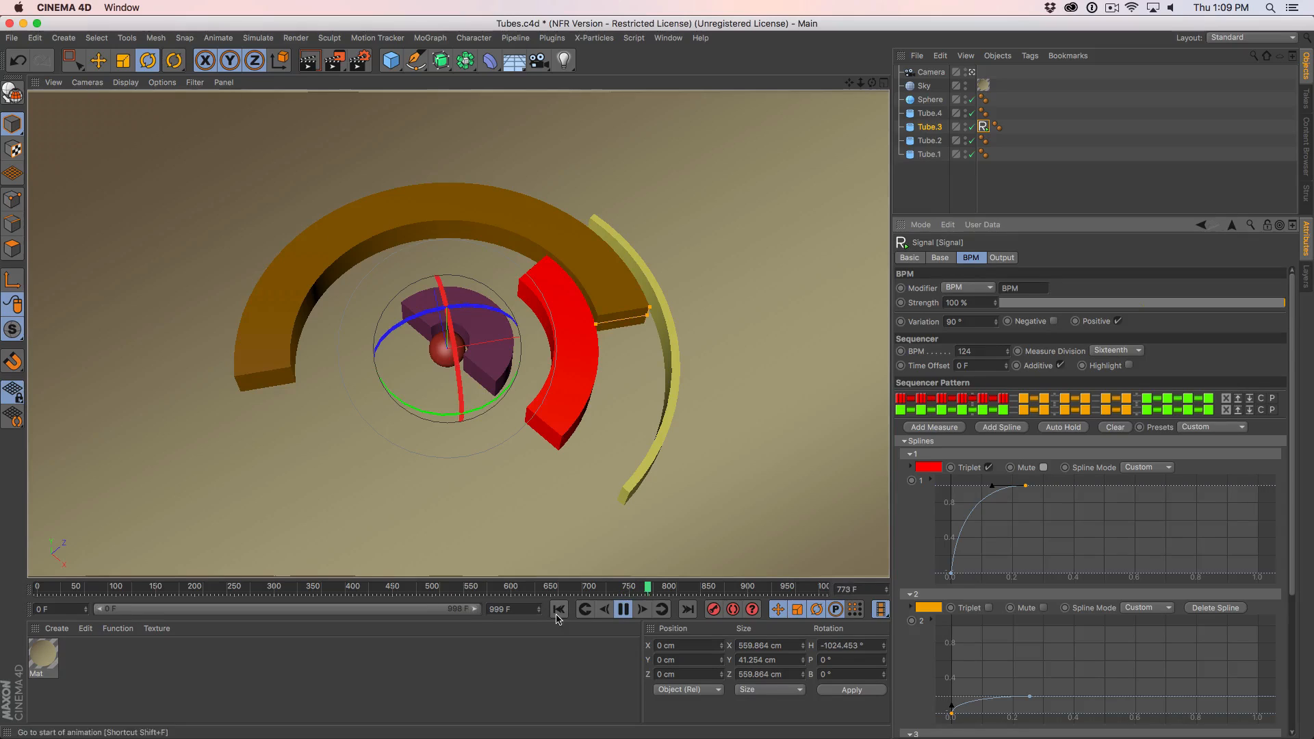
Stop the playback and reopen the Signal tag settings of Tube.3.
{"action": "left_click", "coordinate": [623, 609]}
{"action": "left_click", "coordinate": [793, 542]}
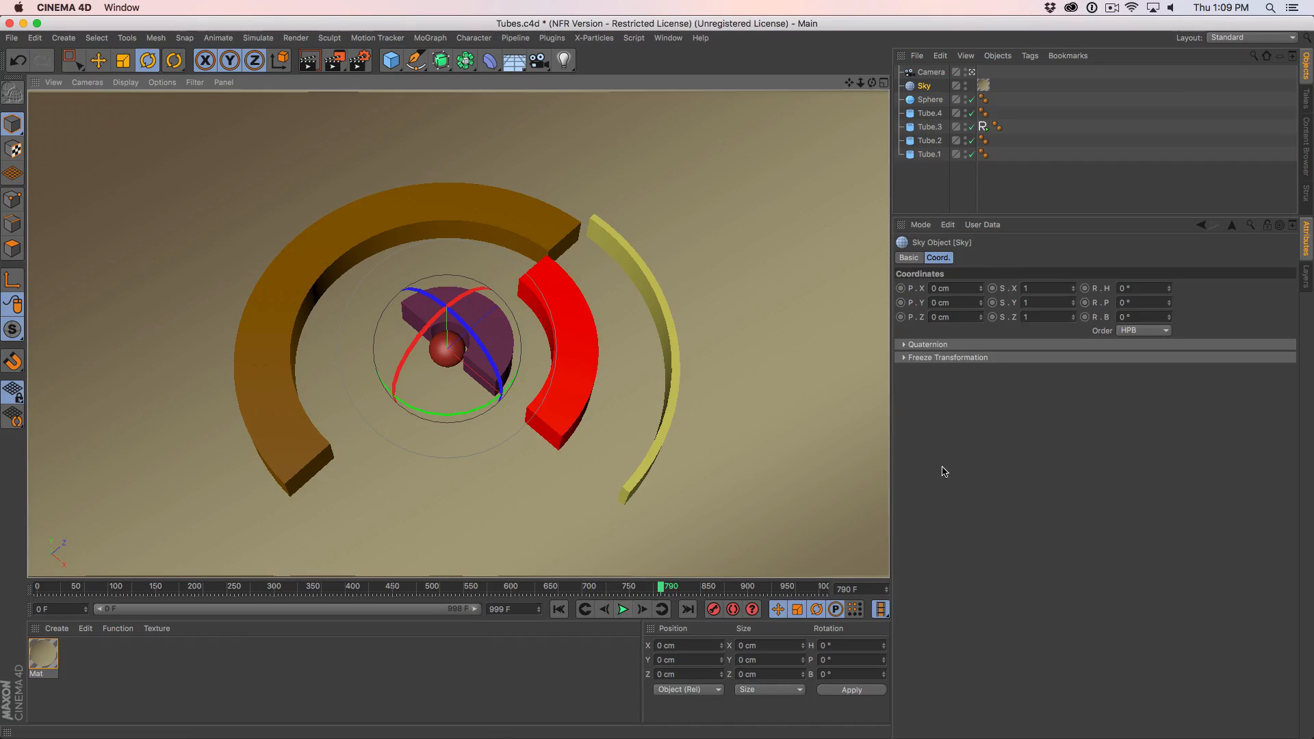
{"action": "left_click", "coordinate": [982, 126]}
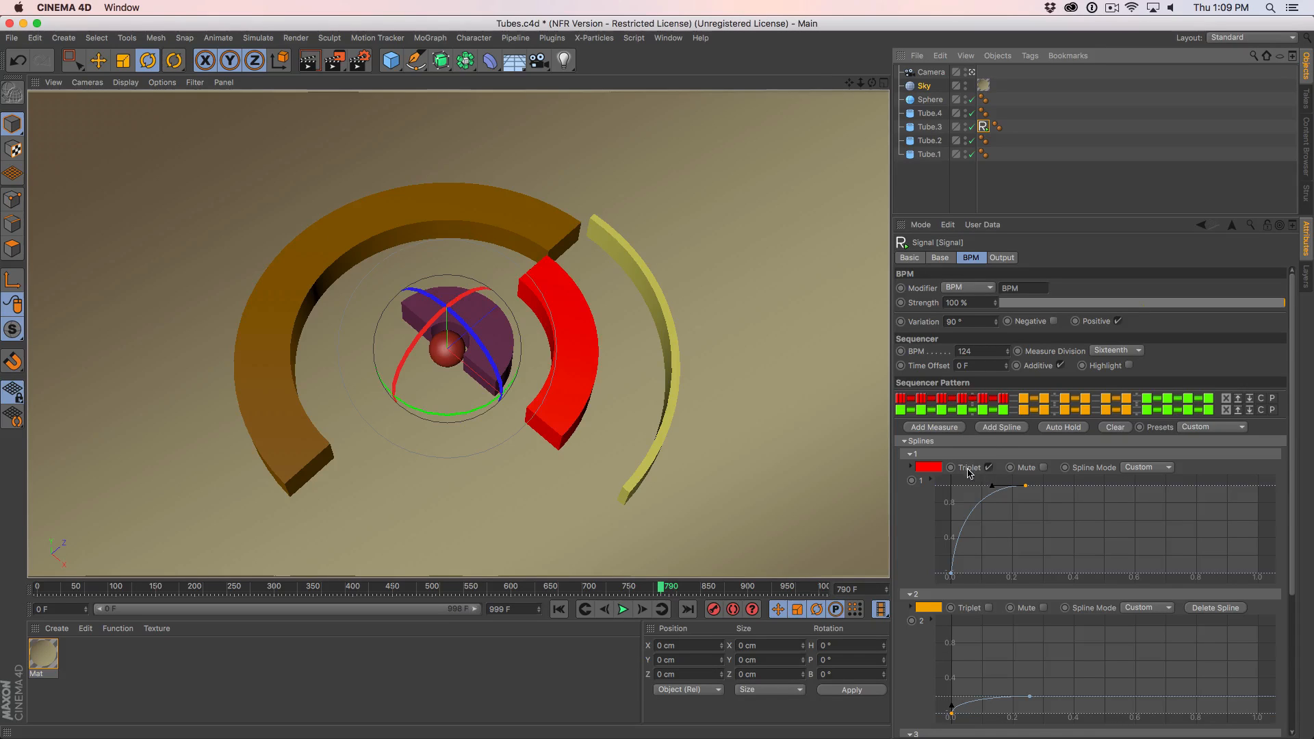
Disable Triplet for spline 1 and expand the Strength Over Time settings in the Advanced section.
{"action": "left_click", "coordinate": [990, 472]}
{"action": "scroll", "coordinate": [1124, 625], "scroll_direction": "down", "scroll_amount": 6}
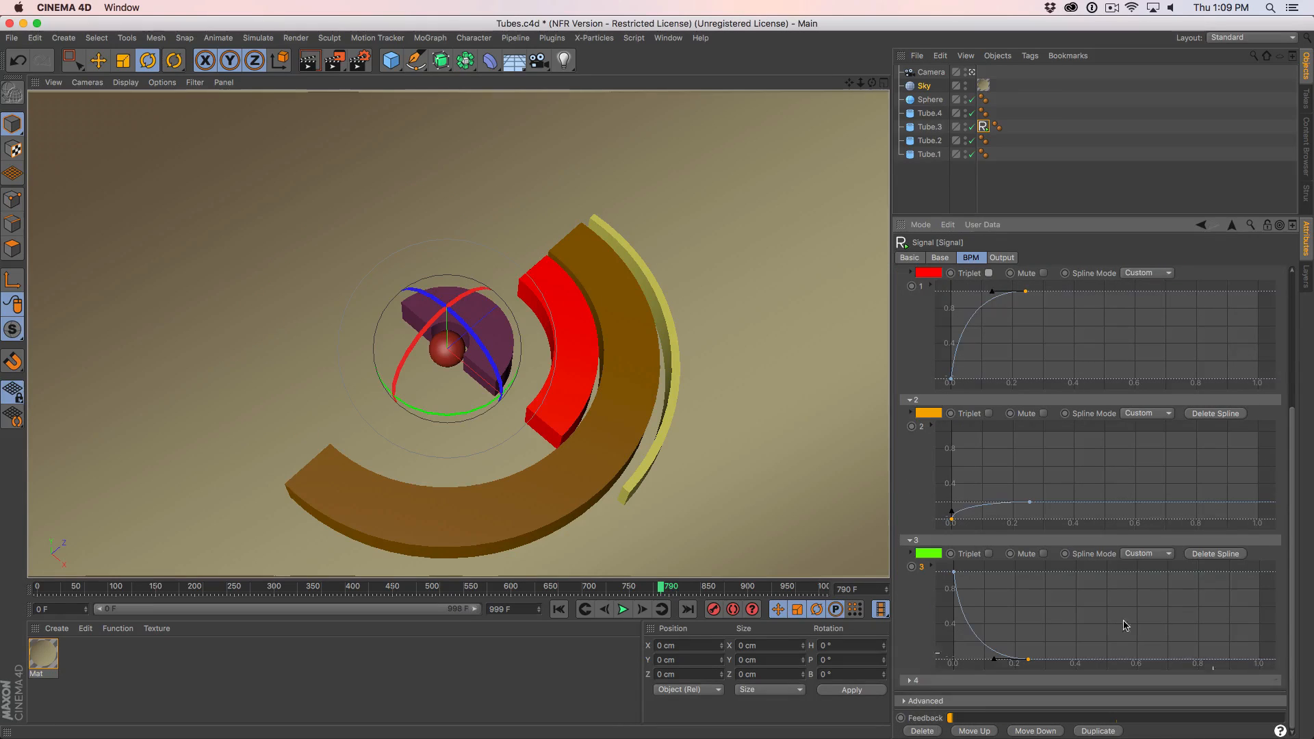
{"action": "left_click", "coordinate": [923, 700]}
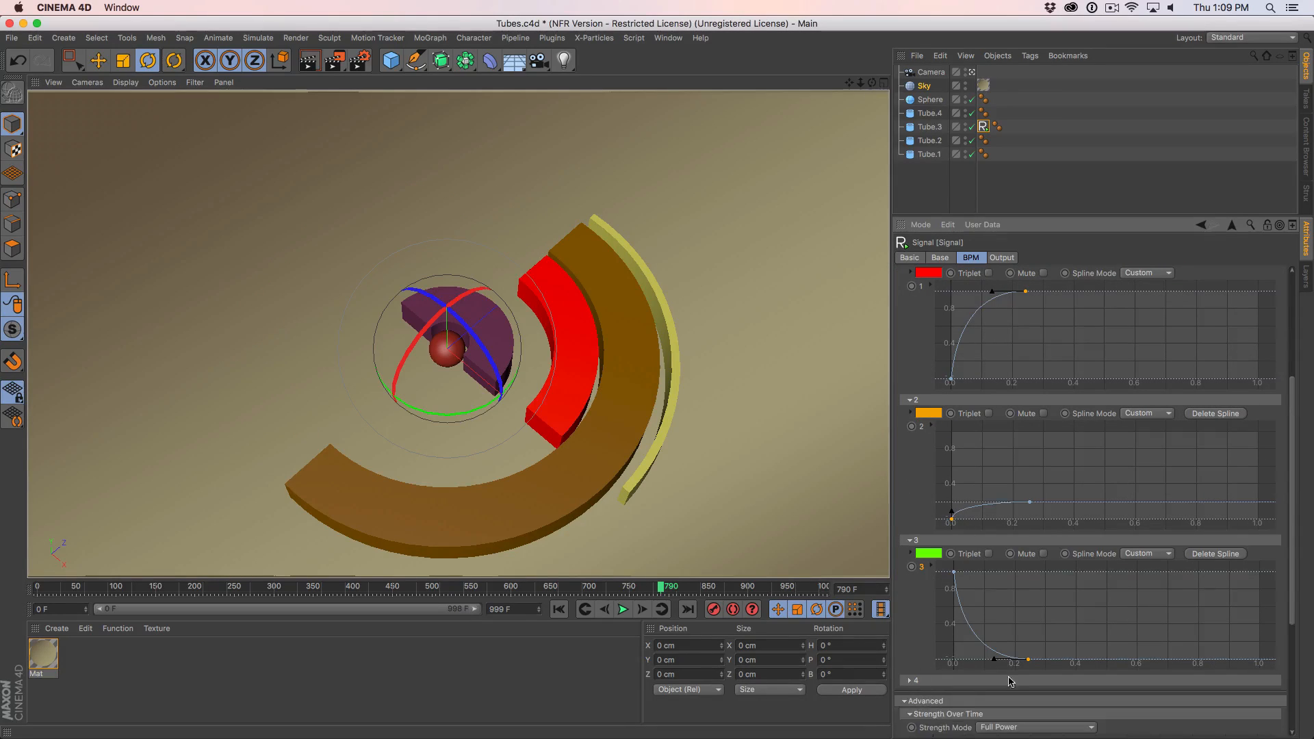
{"action": "scroll", "coordinate": [1292, 519], "scroll_direction": "down", "scroll_amount": 6}
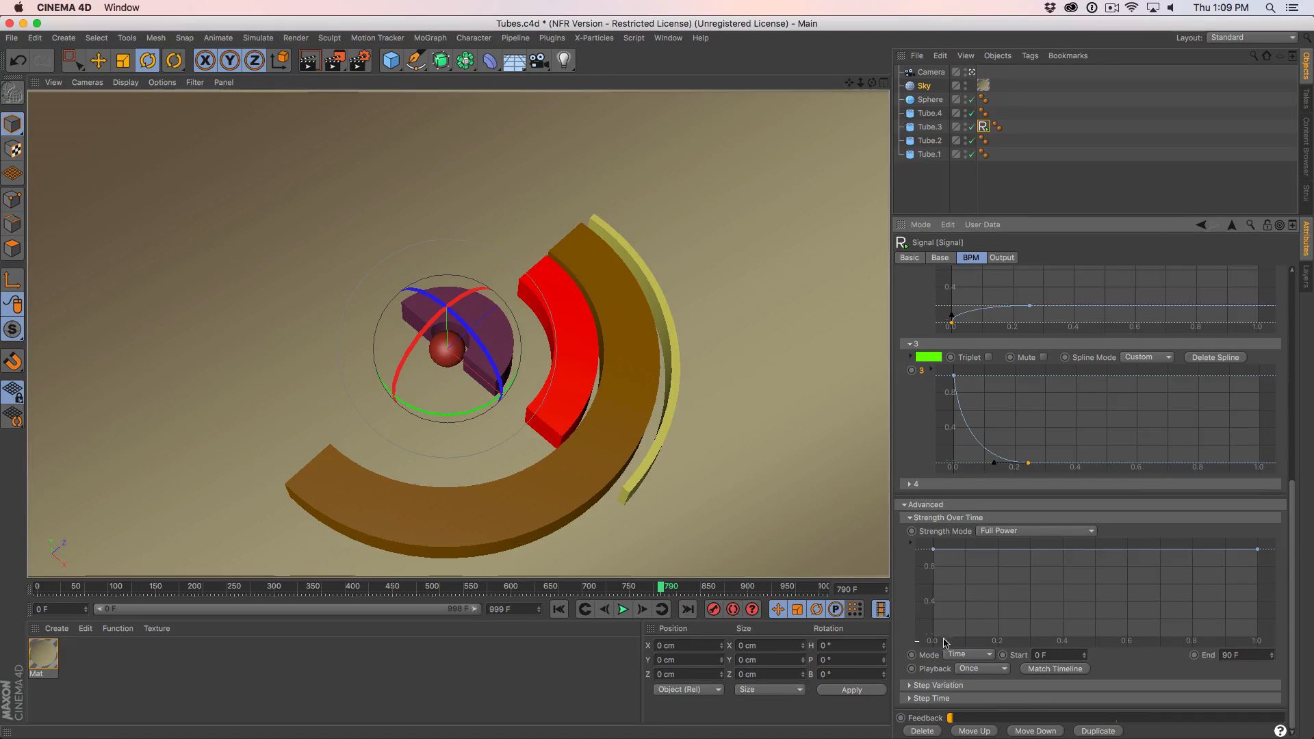
{"action": "left_click", "coordinate": [932, 518]}
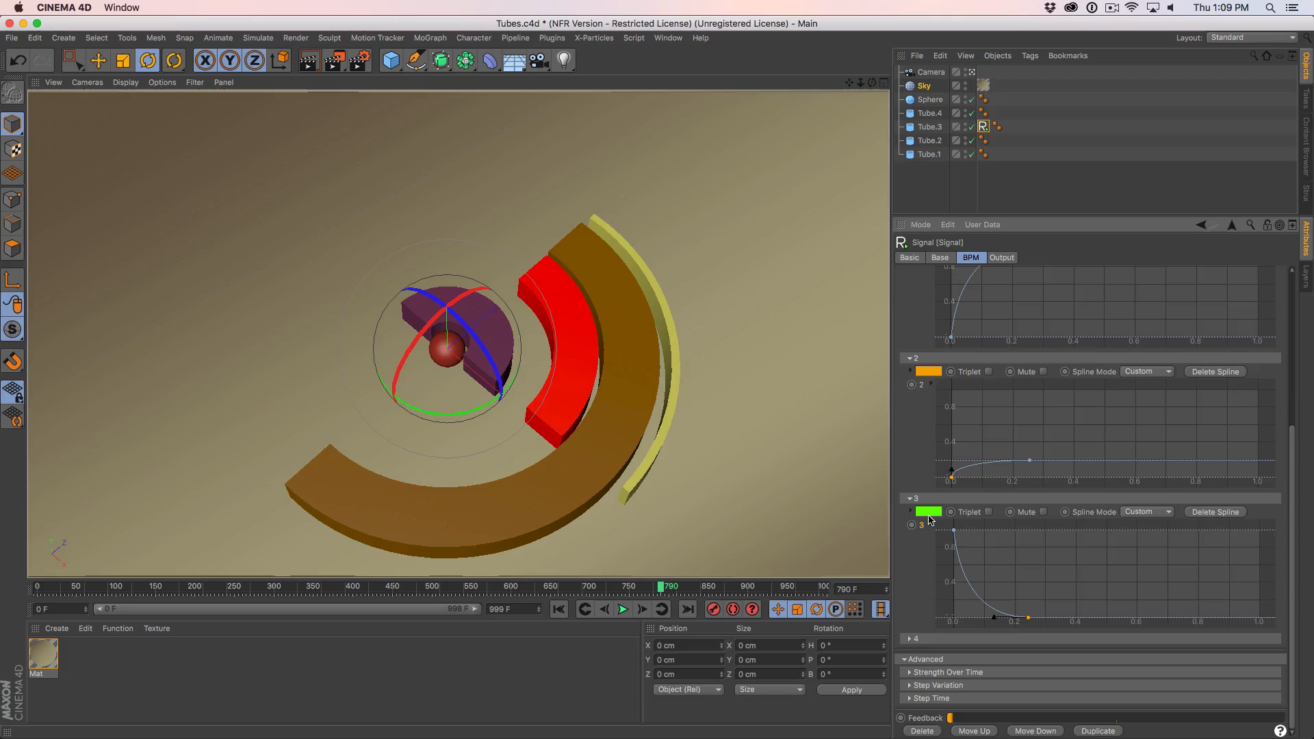
{"action": "left_click", "coordinate": [927, 661]}
{"action": "left_click", "coordinate": [929, 699]}
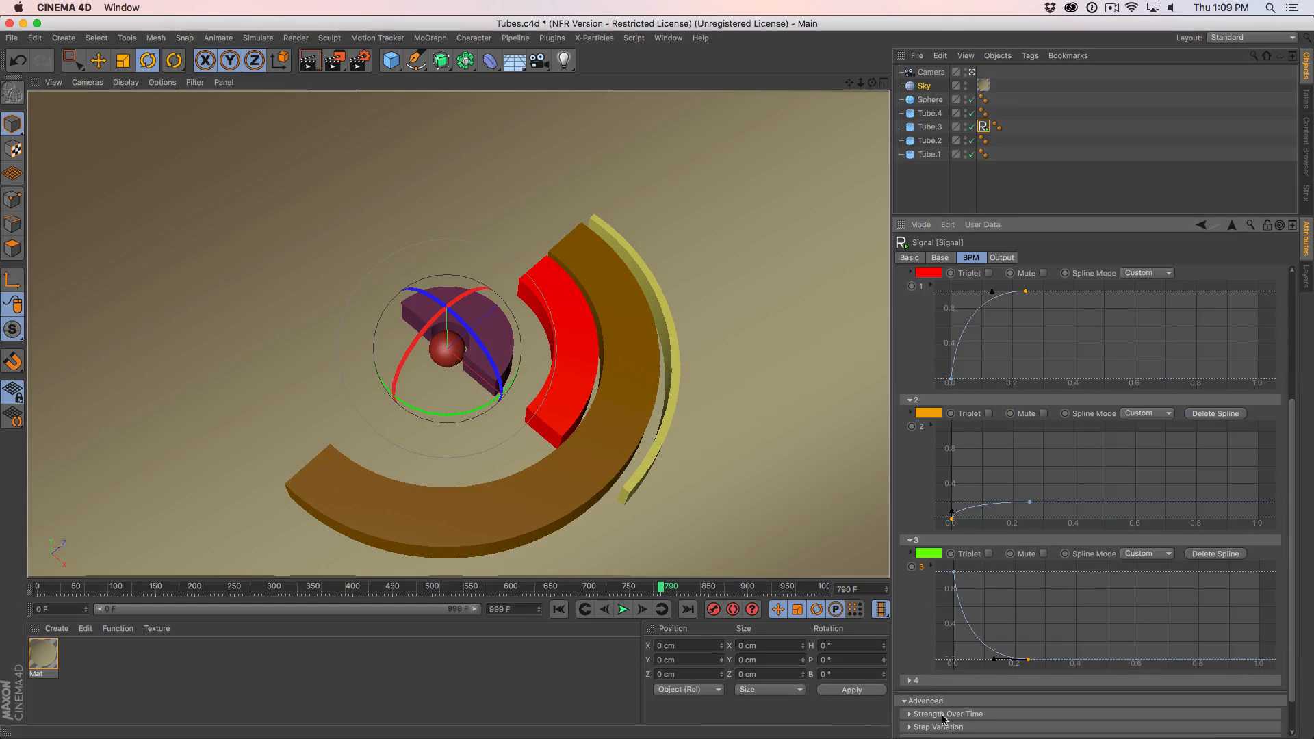
{"action": "left_click", "coordinate": [943, 715]}
{"action": "scroll", "coordinate": [976, 554], "scroll_direction": "down", "scroll_amount": 6}
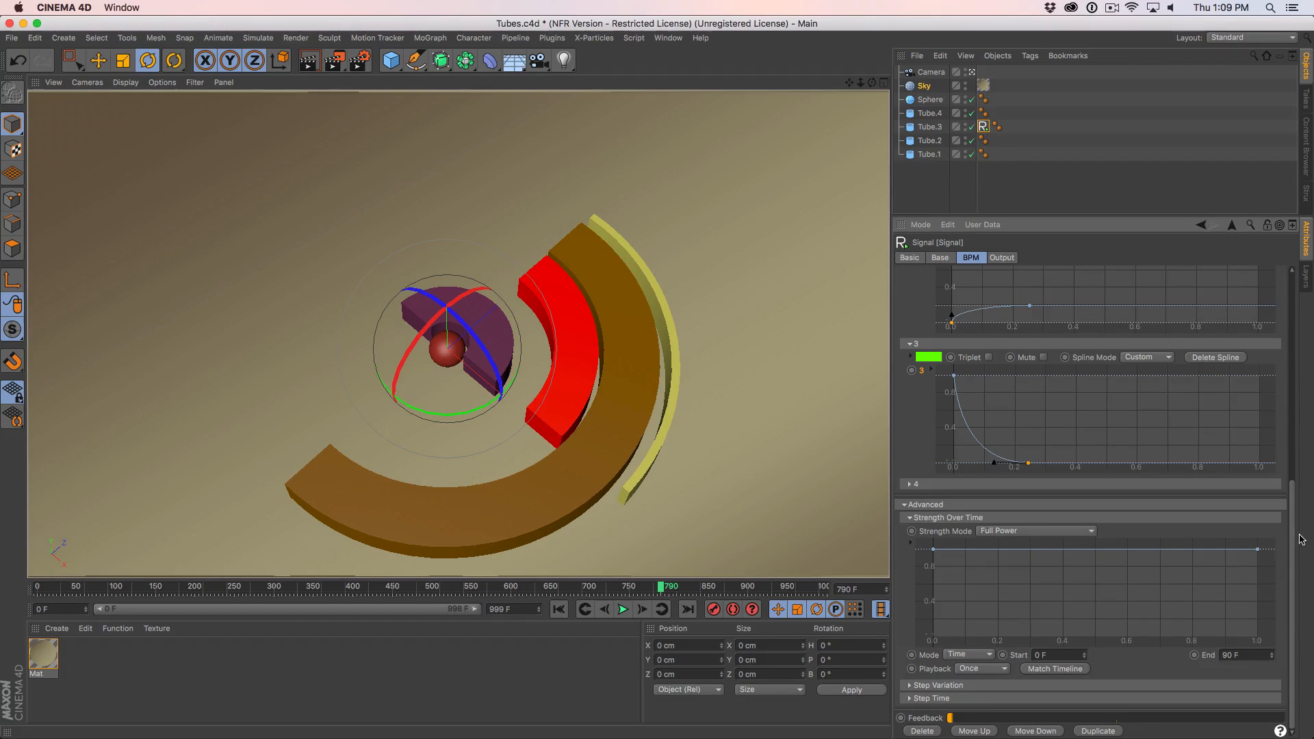
Delete the second measure of the sequencer pattern and apply the Quarter preset to the remaining measure.
{"action": "scroll", "coordinate": [1252, 384], "scroll_direction": "up", "scroll_amount": 10}
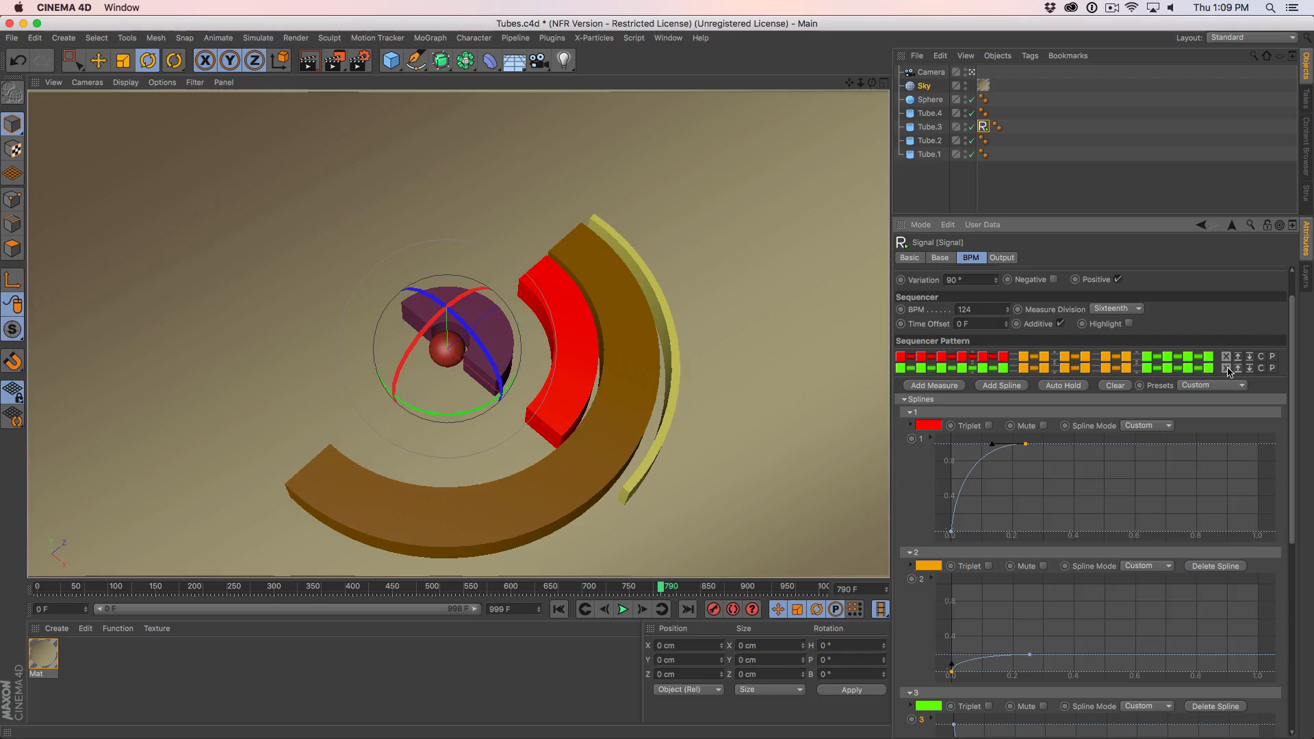
{"action": "left_click", "coordinate": [1227, 368]}
{"action": "left_click", "coordinate": [1204, 374]}
{"action": "left_click", "coordinate": [1199, 385]}
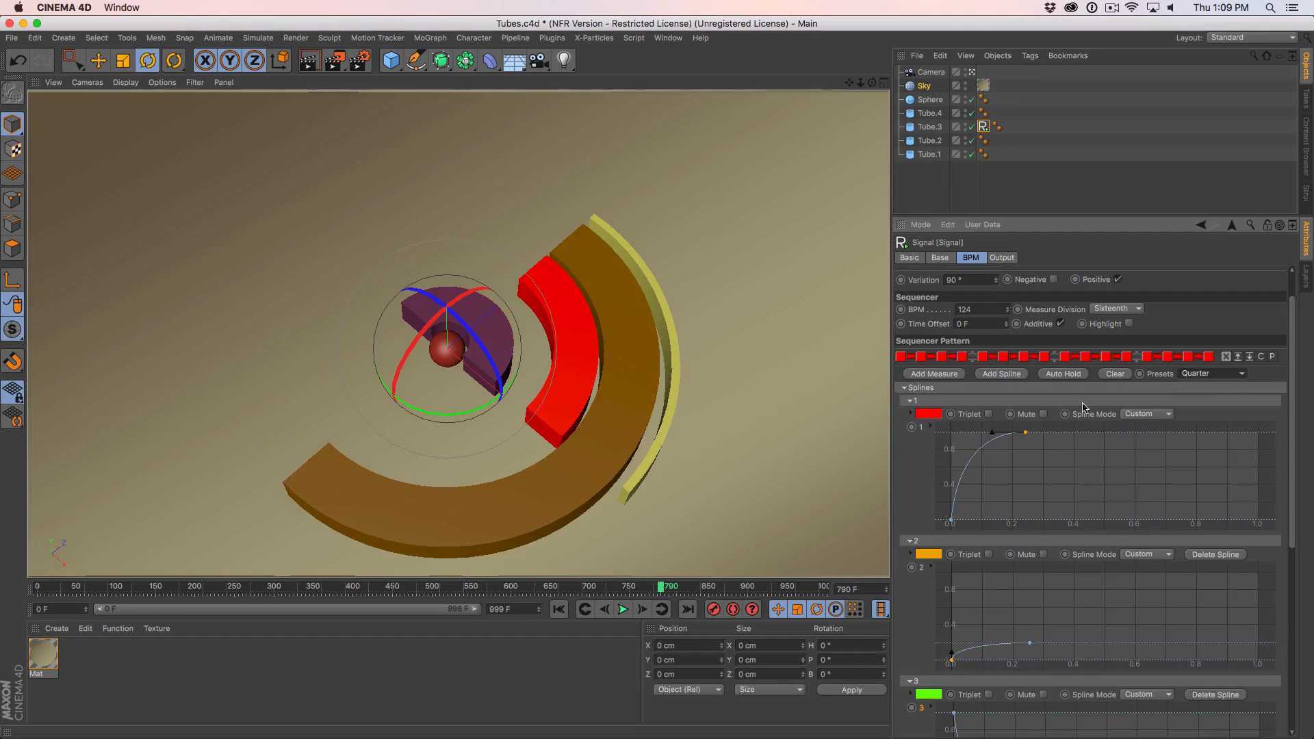
Set spline 1's Spline Mode to Standard with Additive turned off, and leave splines 2, 3 and 4 collapsed.
{"action": "left_click", "coordinate": [910, 540]}
{"action": "left_click", "coordinate": [910, 554]}
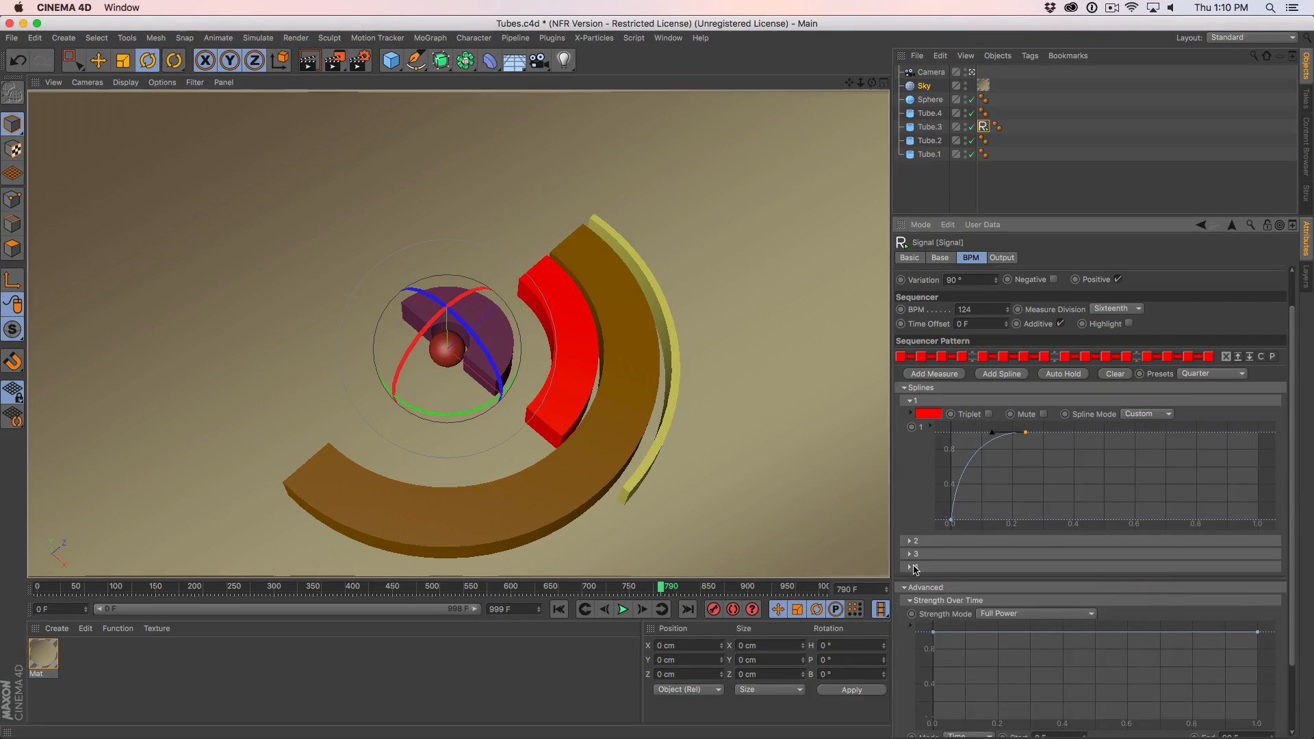
{"action": "left_click", "coordinate": [910, 566]}
{"action": "left_click", "coordinate": [1147, 414]}
{"action": "left_click", "coordinate": [1147, 427]}
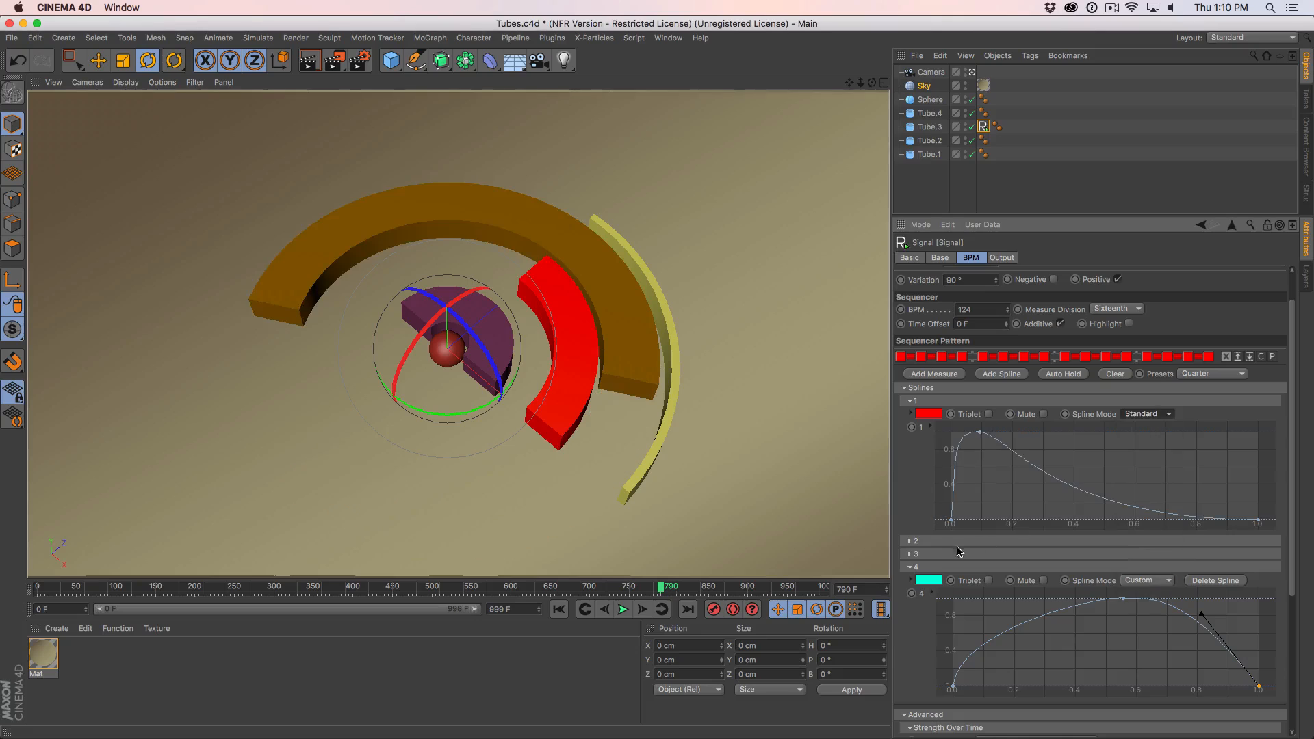
{"action": "left_click", "coordinate": [918, 567]}
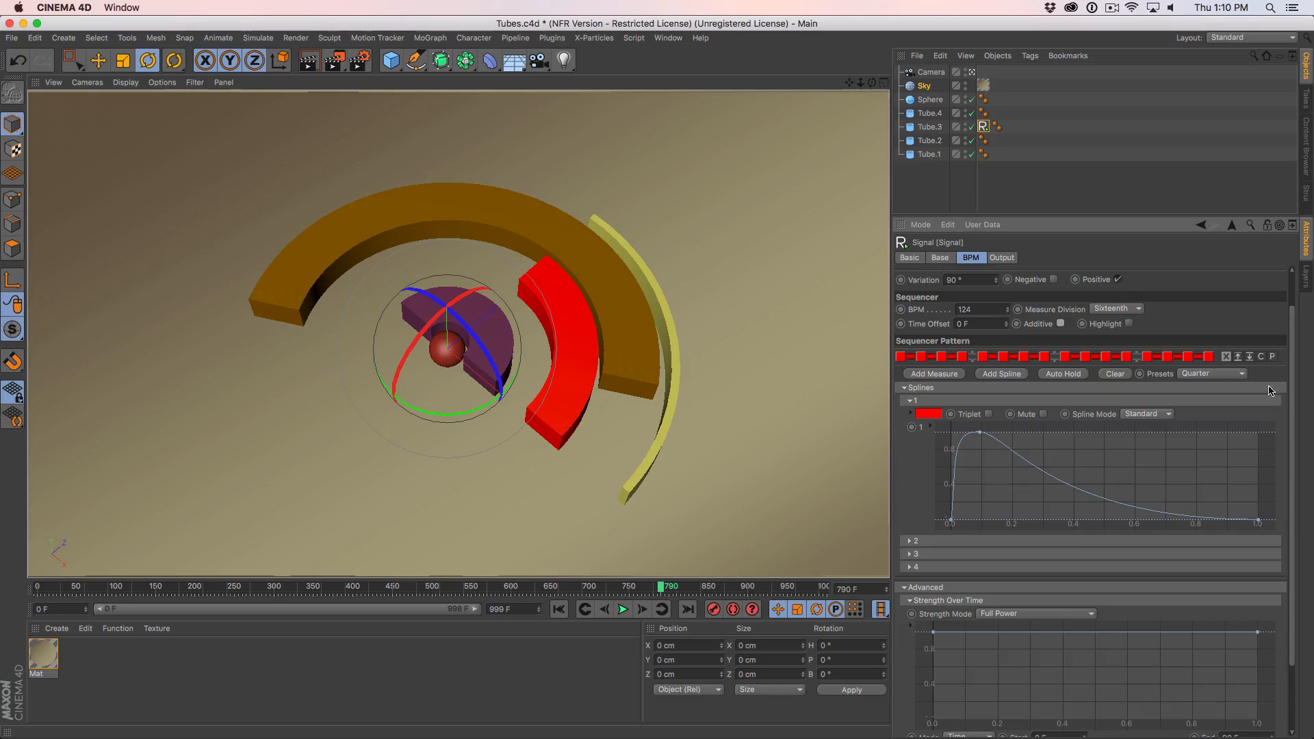
Play the quarter-note animation from frame 0 and stop it to check the motion at full power.
{"action": "scroll", "coordinate": [1276, 484], "scroll_direction": "down", "scroll_amount": 3}
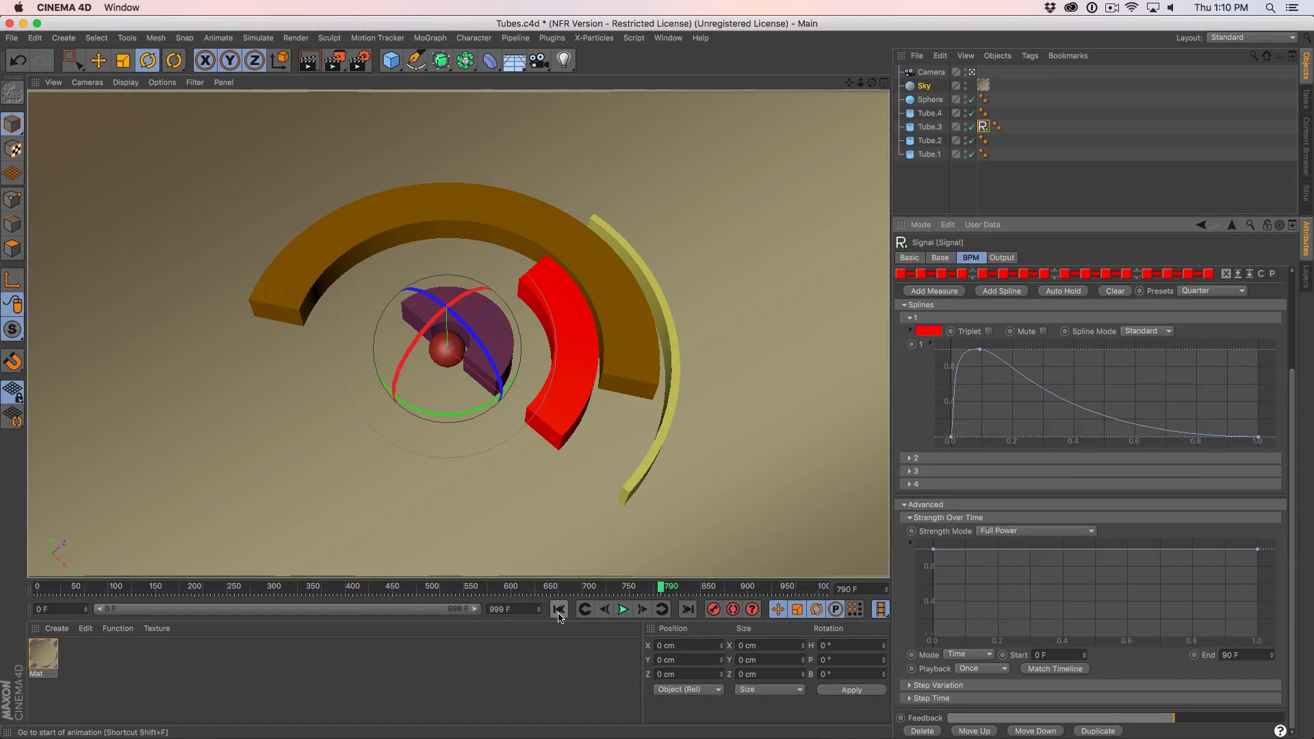
{"action": "left_click", "coordinate": [559, 609]}
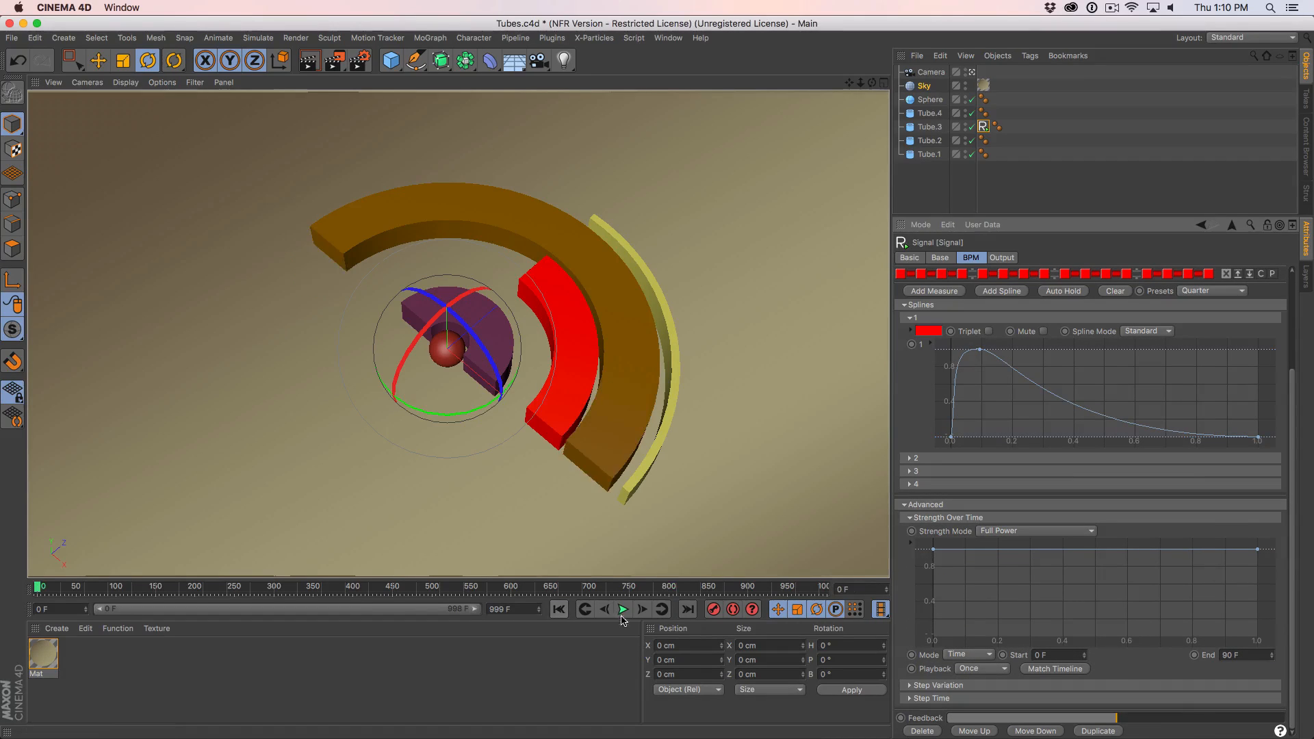
{"action": "left_click", "coordinate": [623, 609]}
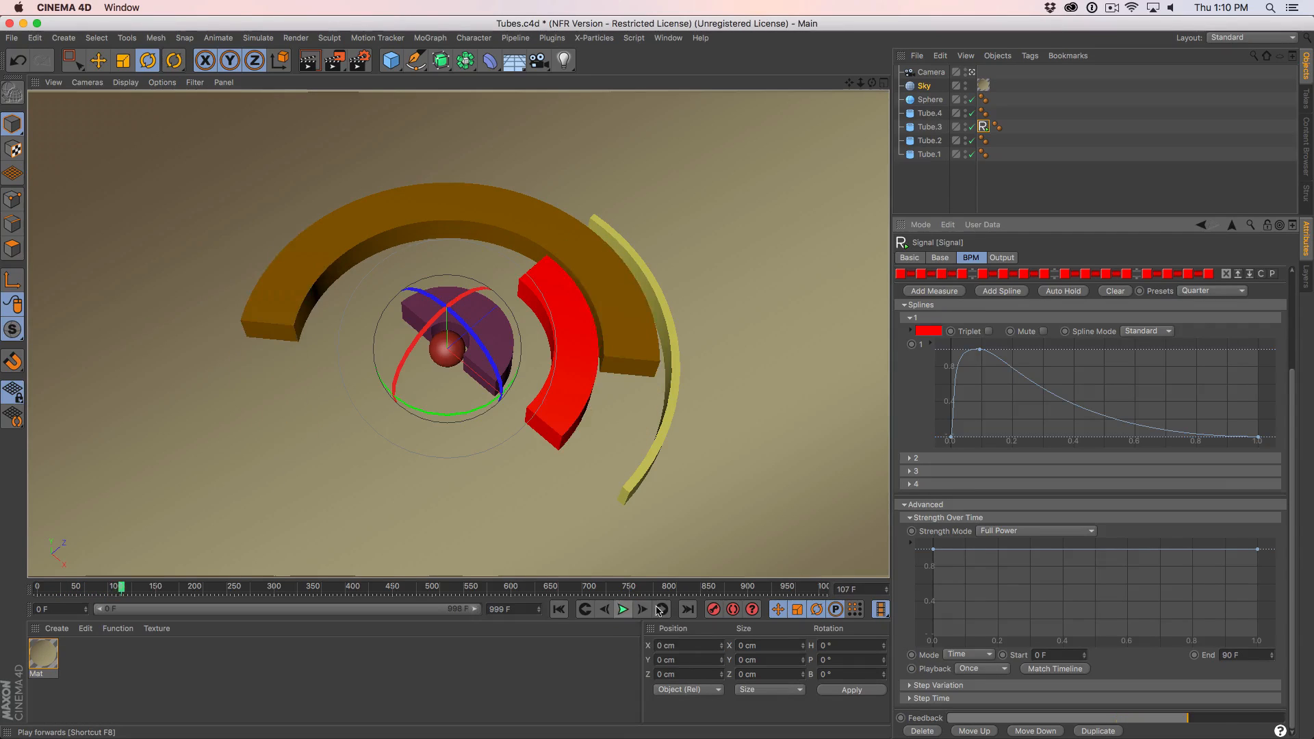
{"action": "left_click", "coordinate": [623, 609]}
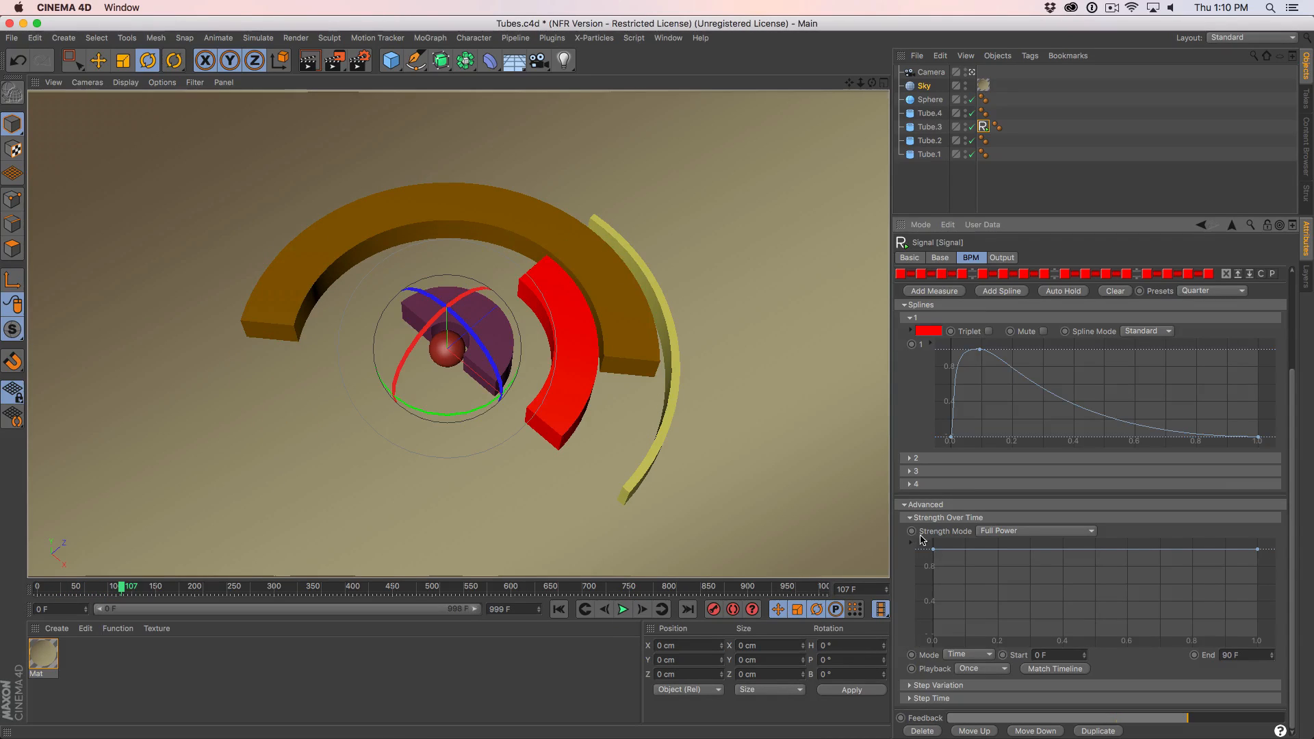
Lower the start of the Strength Over Time curve to zero with a long ease-in tangent and preview the animation from the first frame.
{"action": "left_click_drag", "start_coordinate": [934, 549], "coordinate": [886, 684]}
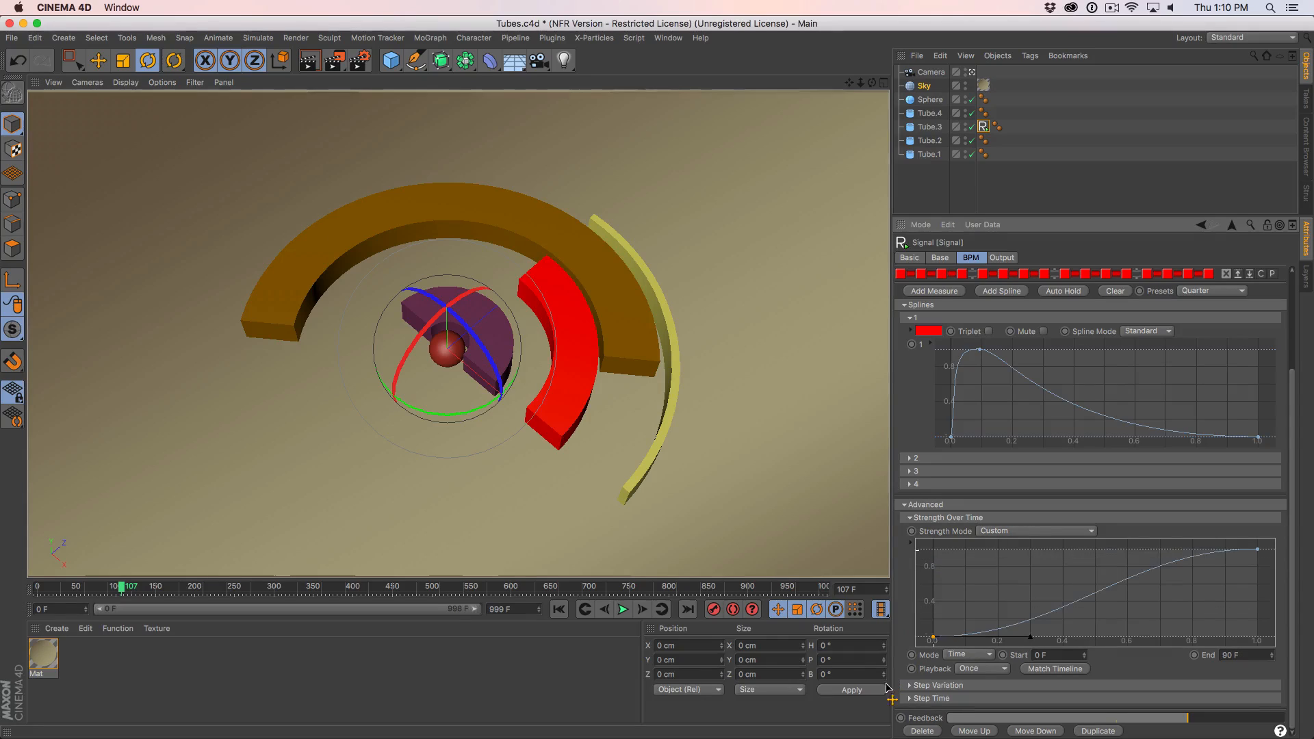
{"action": "left_click_drag", "start_coordinate": [1035, 640], "coordinate": [1155, 641]}
{"action": "left_click", "coordinate": [1075, 654]}
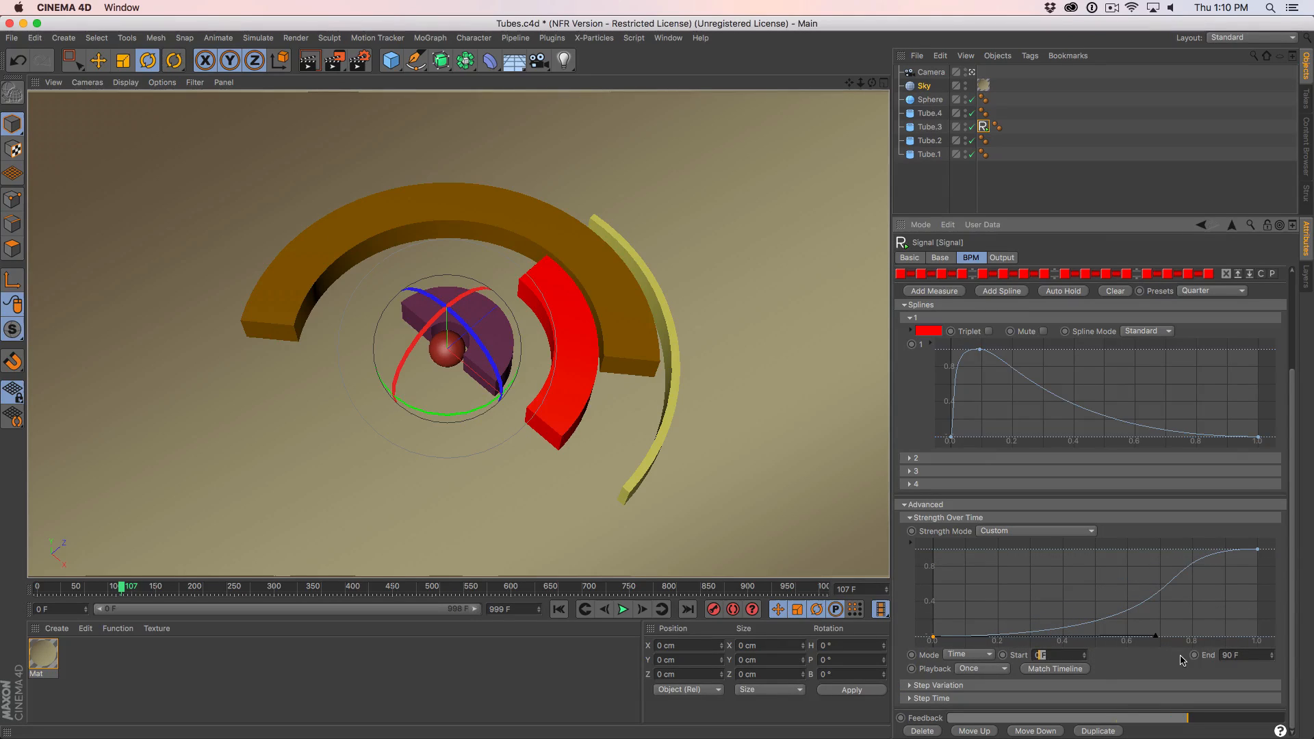
{"action": "key", "text": "Return"}
{"action": "left_click", "coordinate": [558, 609]}
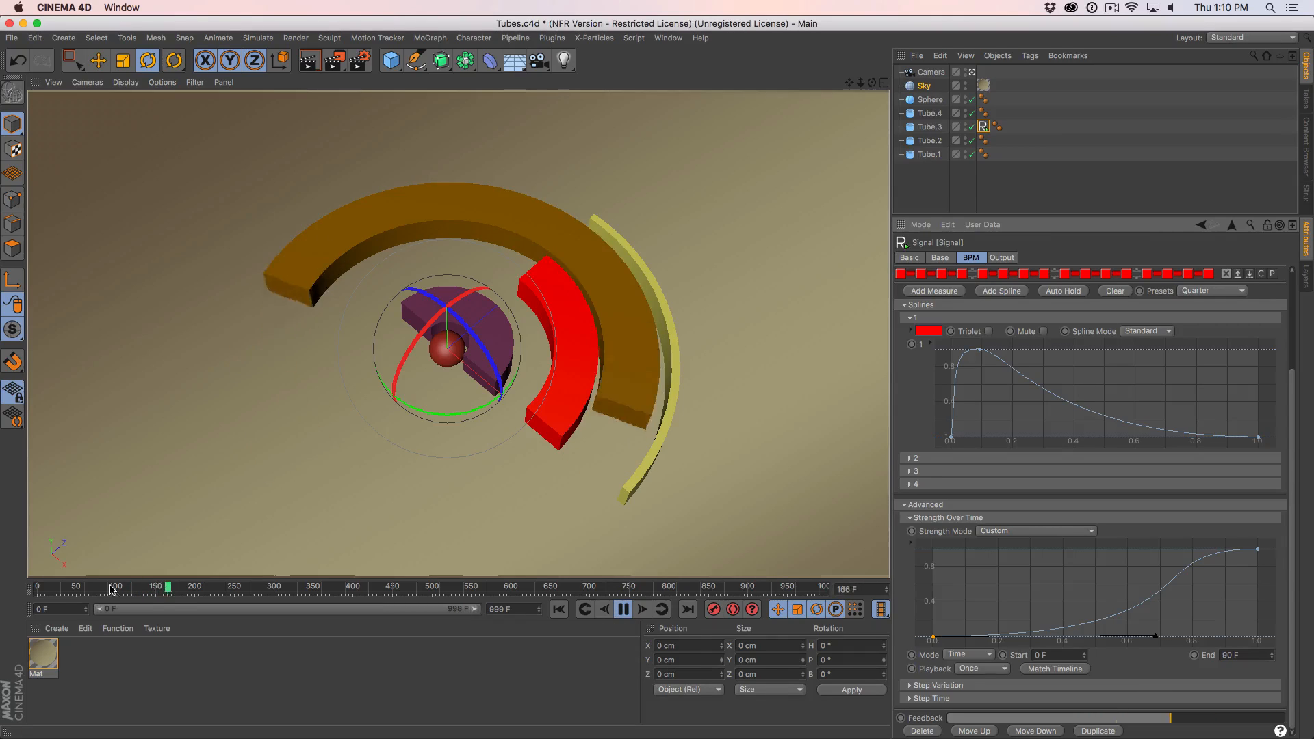
{"action": "left_click", "coordinate": [622, 609]}
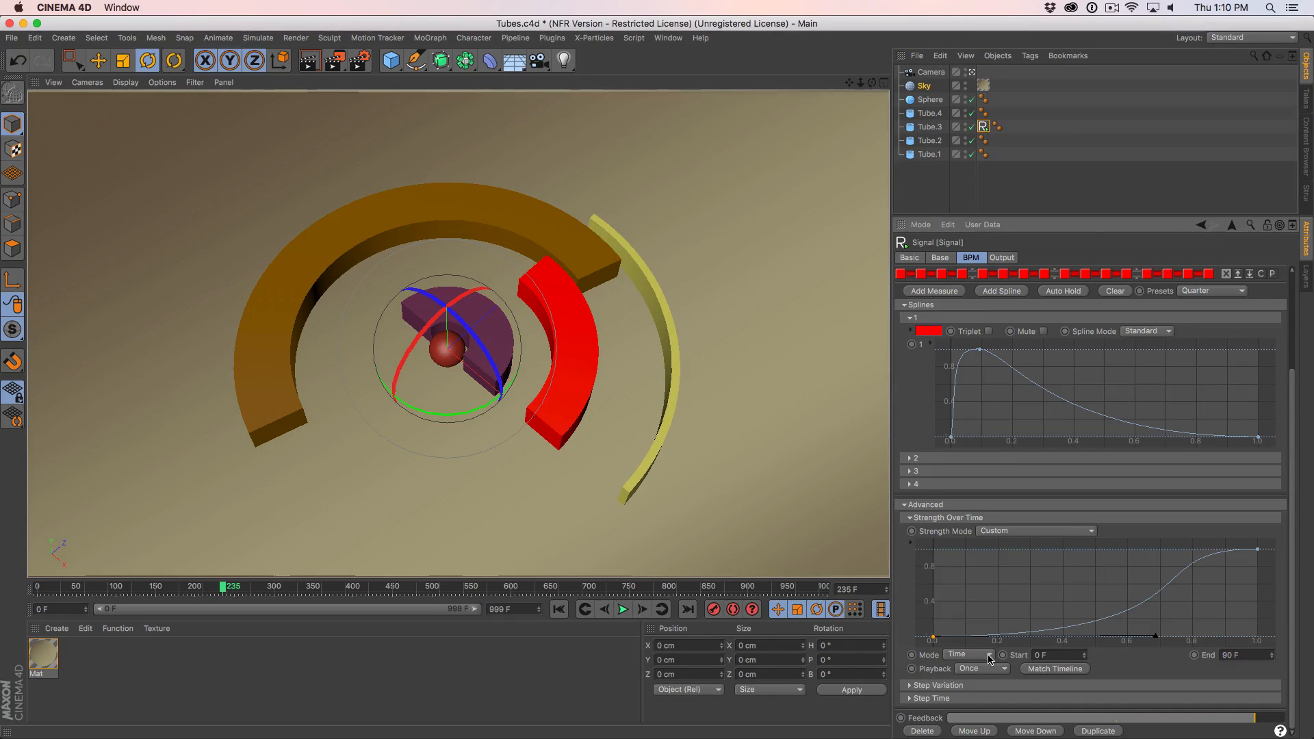
Switch the Strength Over Time mode to Measure and preview the animation from the first frame.
{"action": "left_click", "coordinate": [965, 655]}
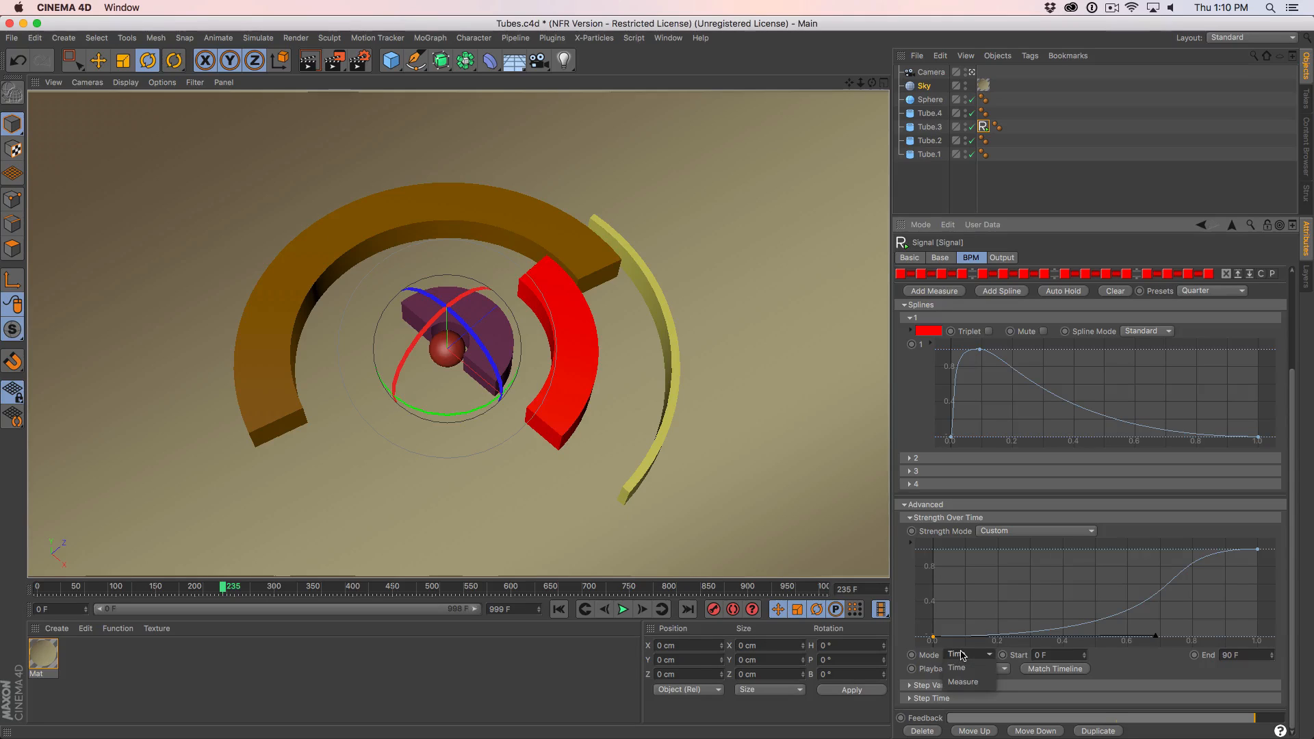
{"action": "left_click", "coordinate": [982, 683]}
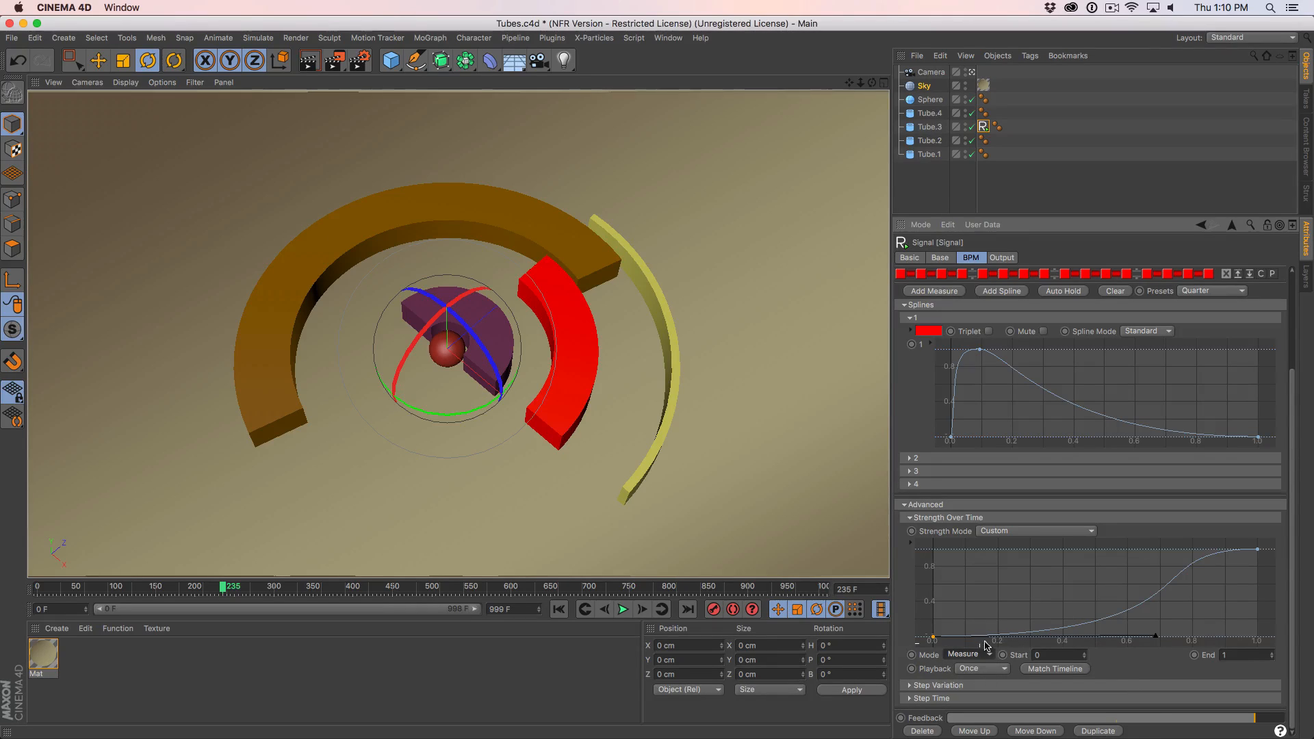
{"action": "left_click", "coordinate": [932, 637]}
{"action": "left_click", "coordinate": [559, 609]}
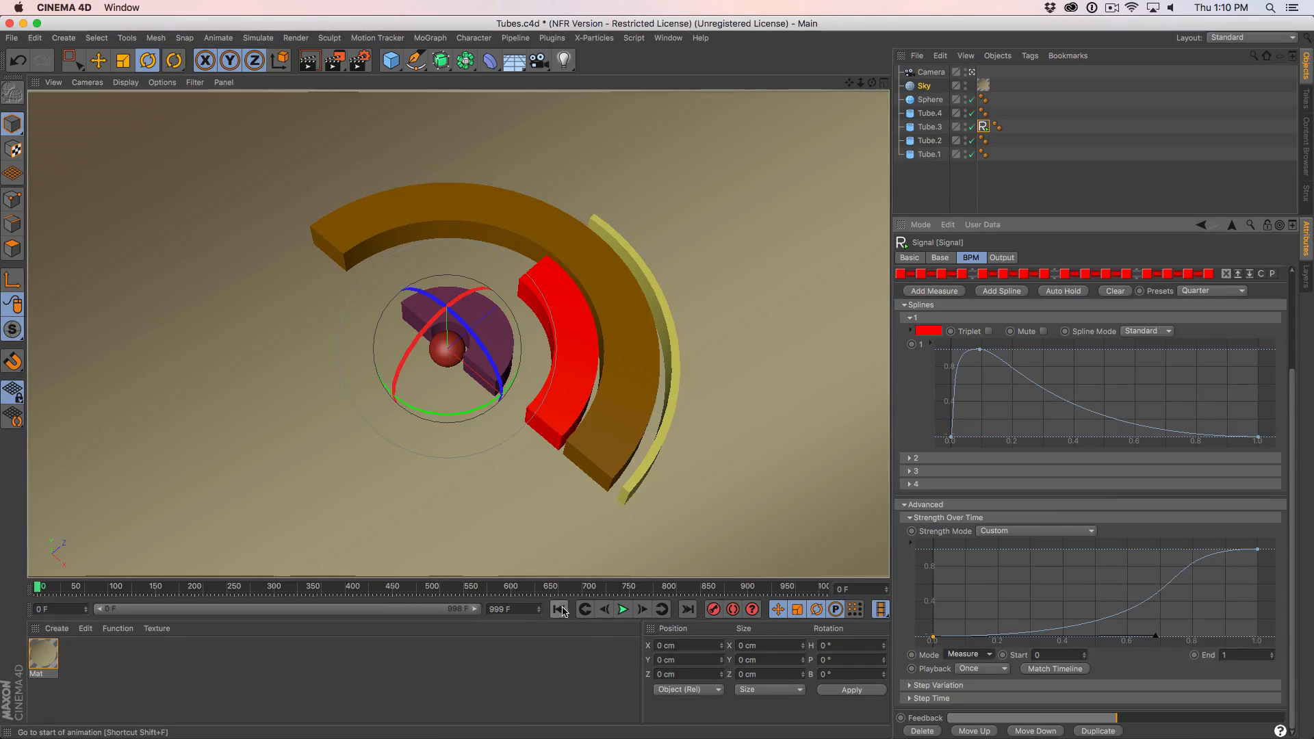
{"action": "left_click", "coordinate": [624, 610]}
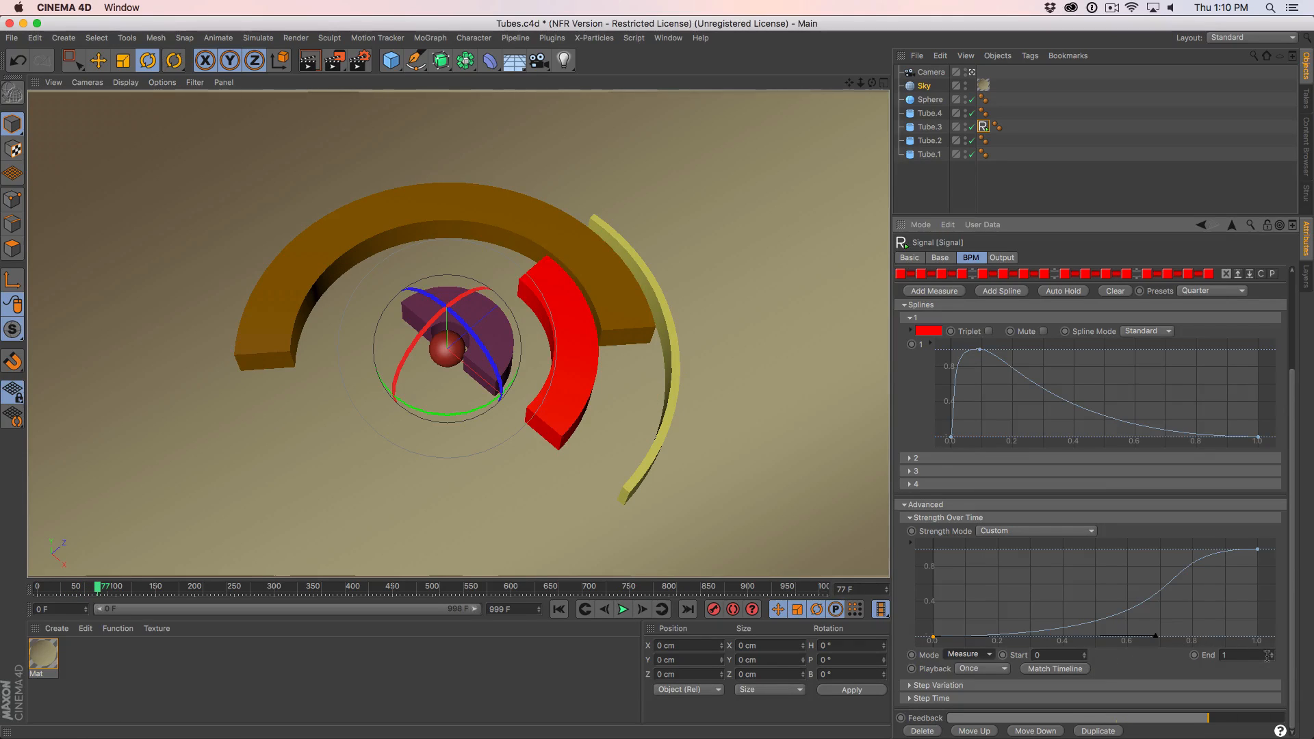
Set the strength range's End to measure 4 and preview the animation from the first frame.
{"action": "left_click", "coordinate": [1272, 655]}
{"action": "left_click", "coordinate": [1272, 656]}
{"action": "left_click", "coordinate": [1272, 655]}
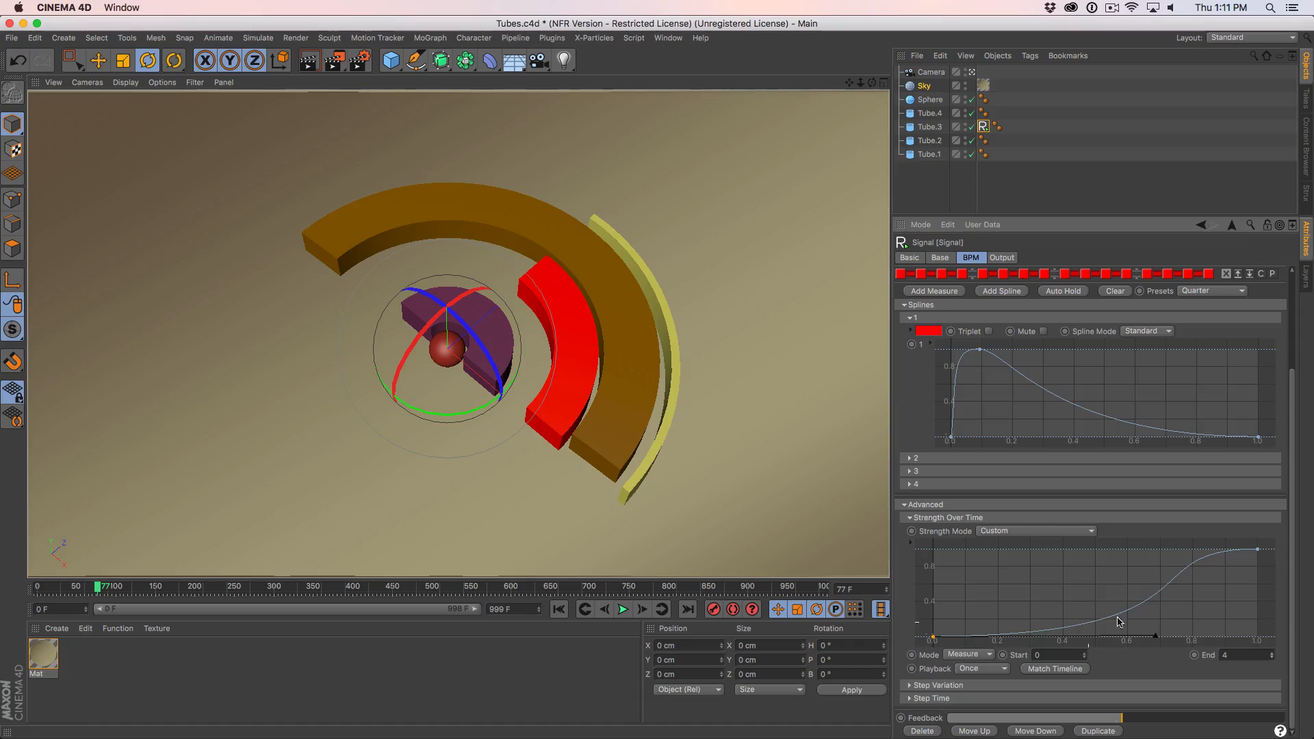
{"action": "left_click", "coordinate": [558, 609]}
{"action": "left_click", "coordinate": [623, 609]}
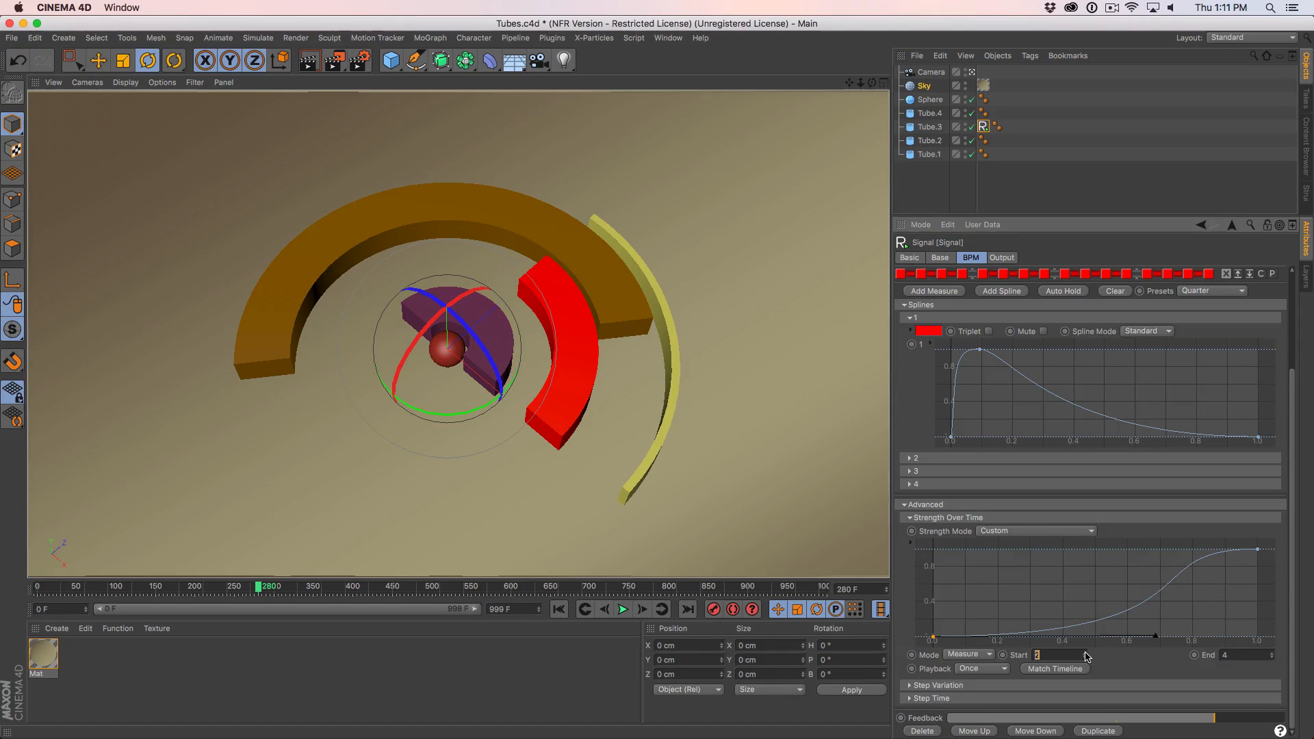
Set the strength range to Start 4 and End 5, and shape a linear curve that jumps instantly to full strength.
{"action": "left_click", "coordinate": [1085, 653]}
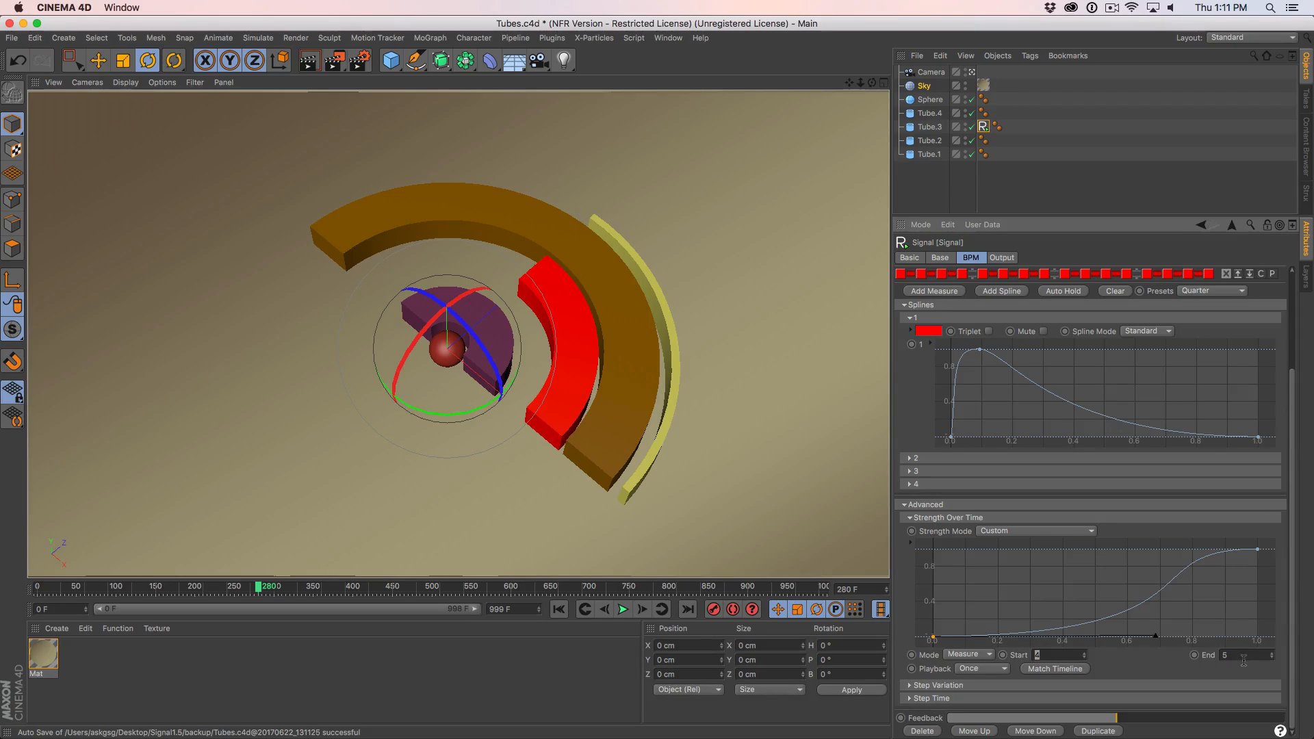
{"action": "left_click_drag", "start_coordinate": [1051, 633], "coordinate": [955, 549]}
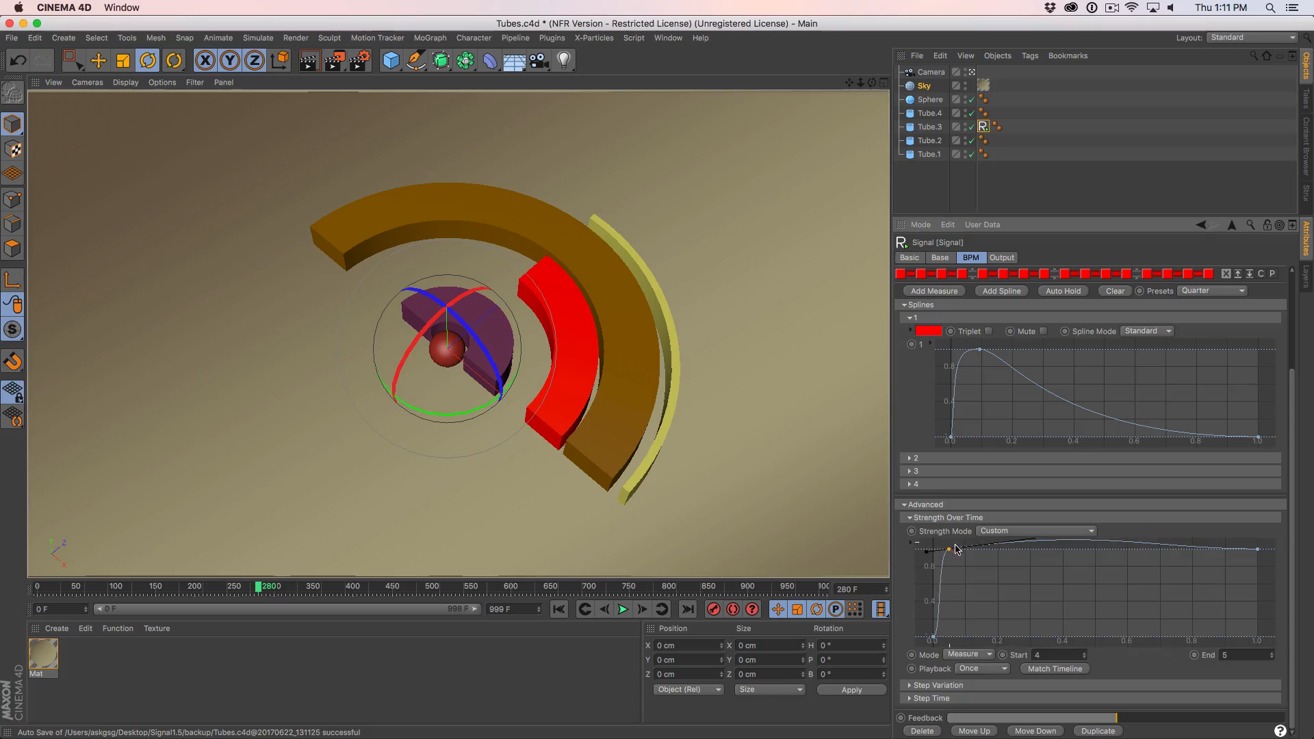
{"action": "left_click", "coordinate": [1001, 577]}
{"action": "key", "text": "super+a"}
{"action": "right_click", "coordinate": [1021, 601]}
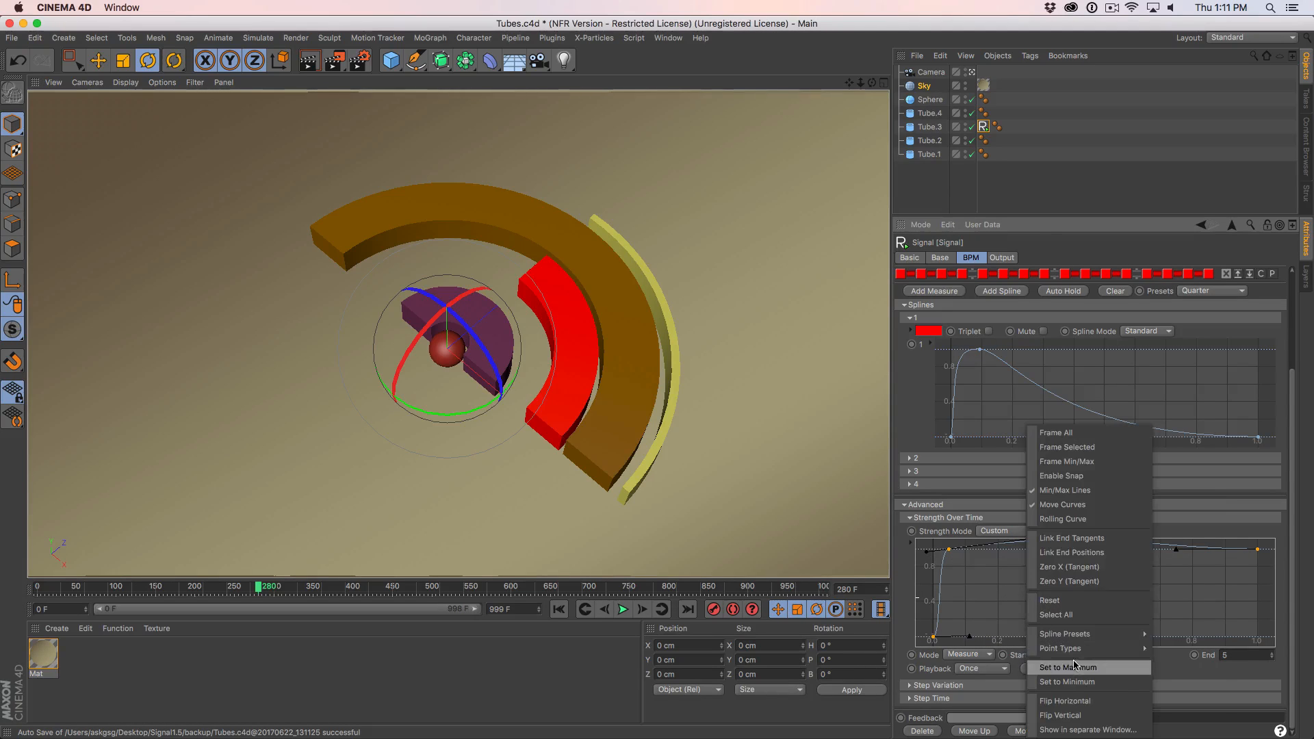
{"action": "mouse_move", "coordinate": [1121, 636]}
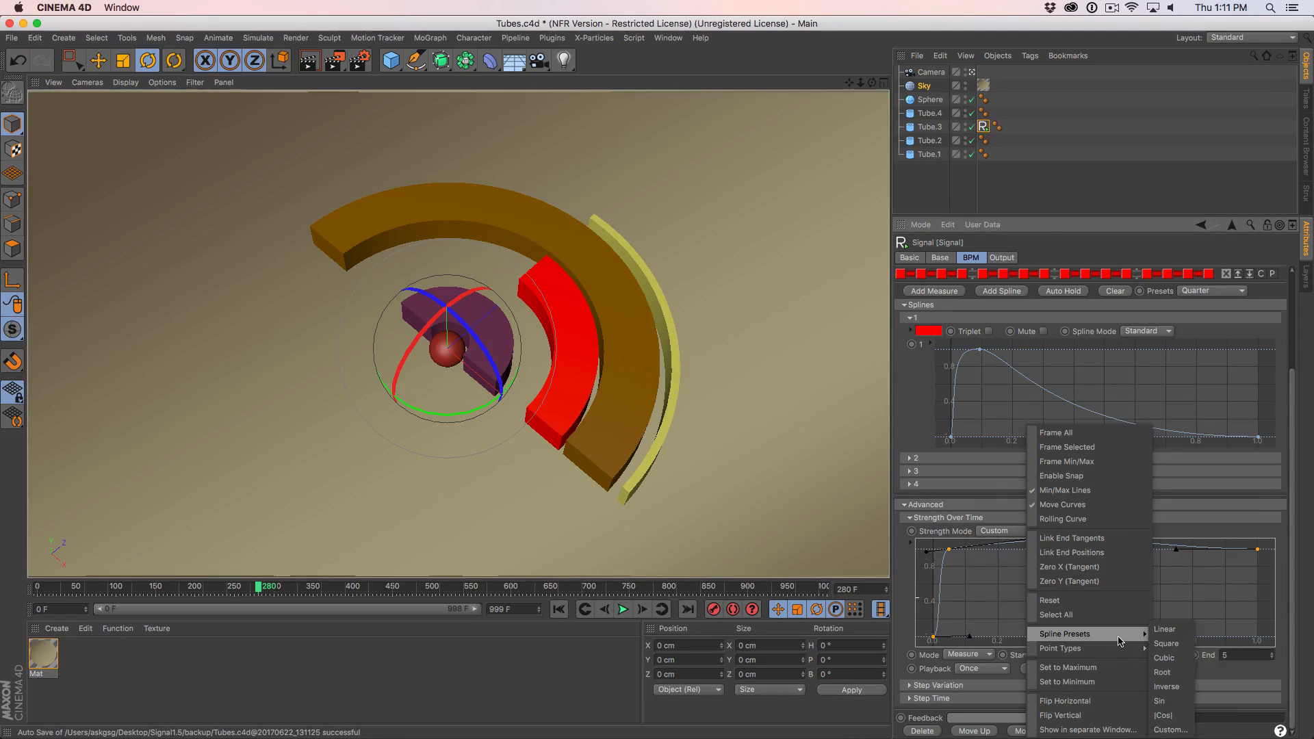
{"action": "left_click", "coordinate": [1165, 629]}
{"action": "left_click_drag", "start_coordinate": [1019, 619], "coordinate": [971, 550]}
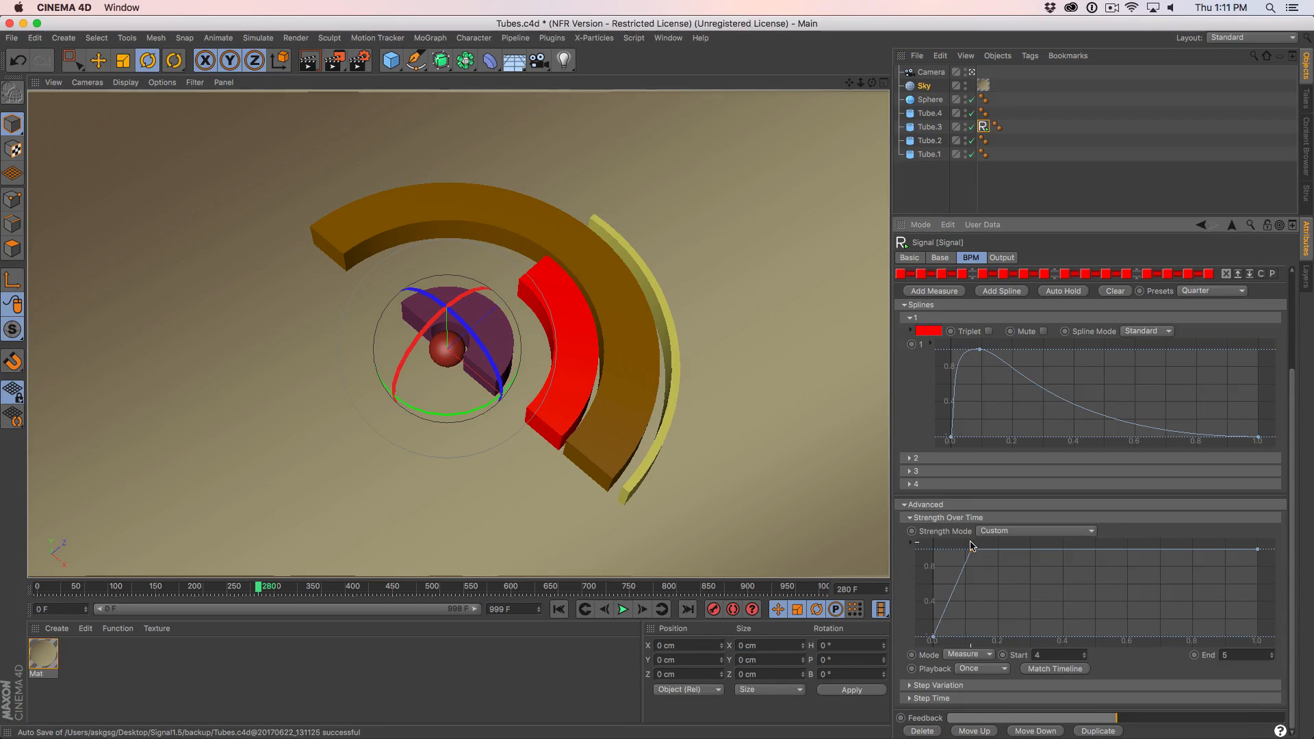
{"action": "left_click_drag", "start_coordinate": [970, 550], "coordinate": [933, 549]}
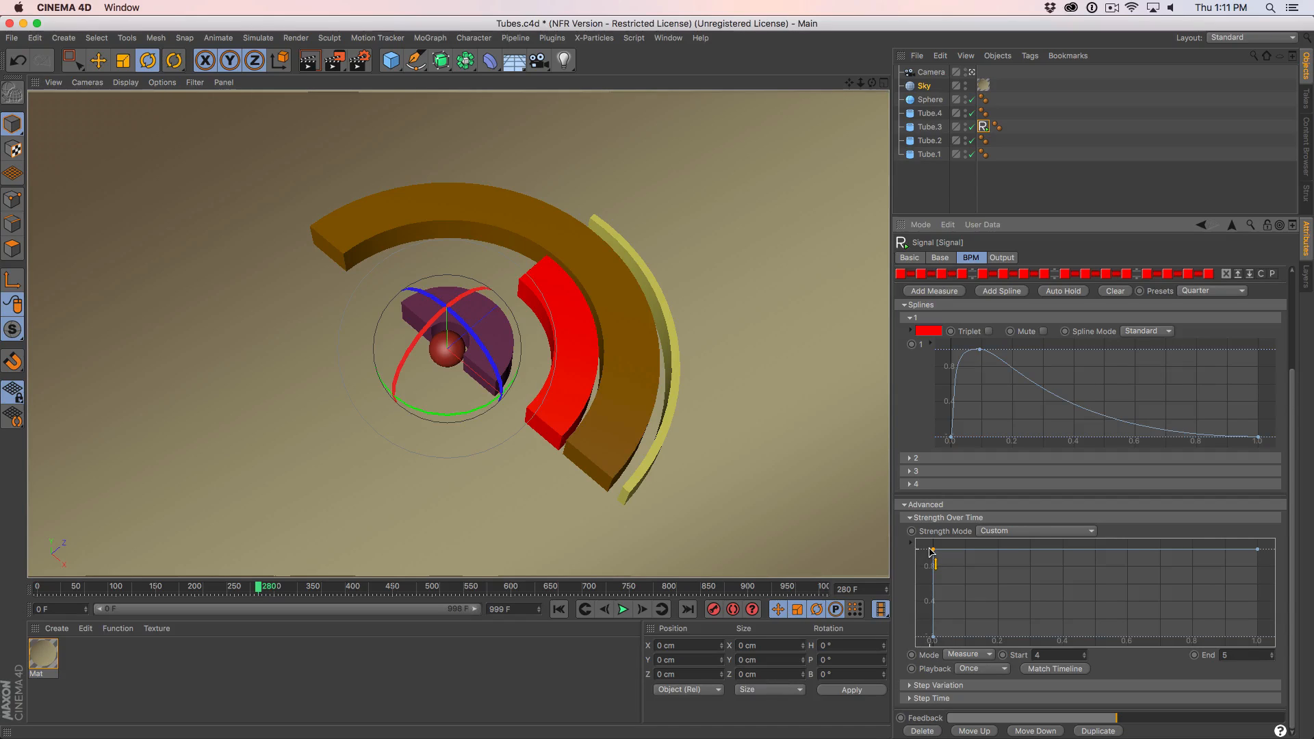
Set the strength range to Start 3 and End 4, replaying the animation from the first frame to check the jump.
{"action": "left_click", "coordinate": [558, 609]}
{"action": "left_click", "coordinate": [622, 609]}
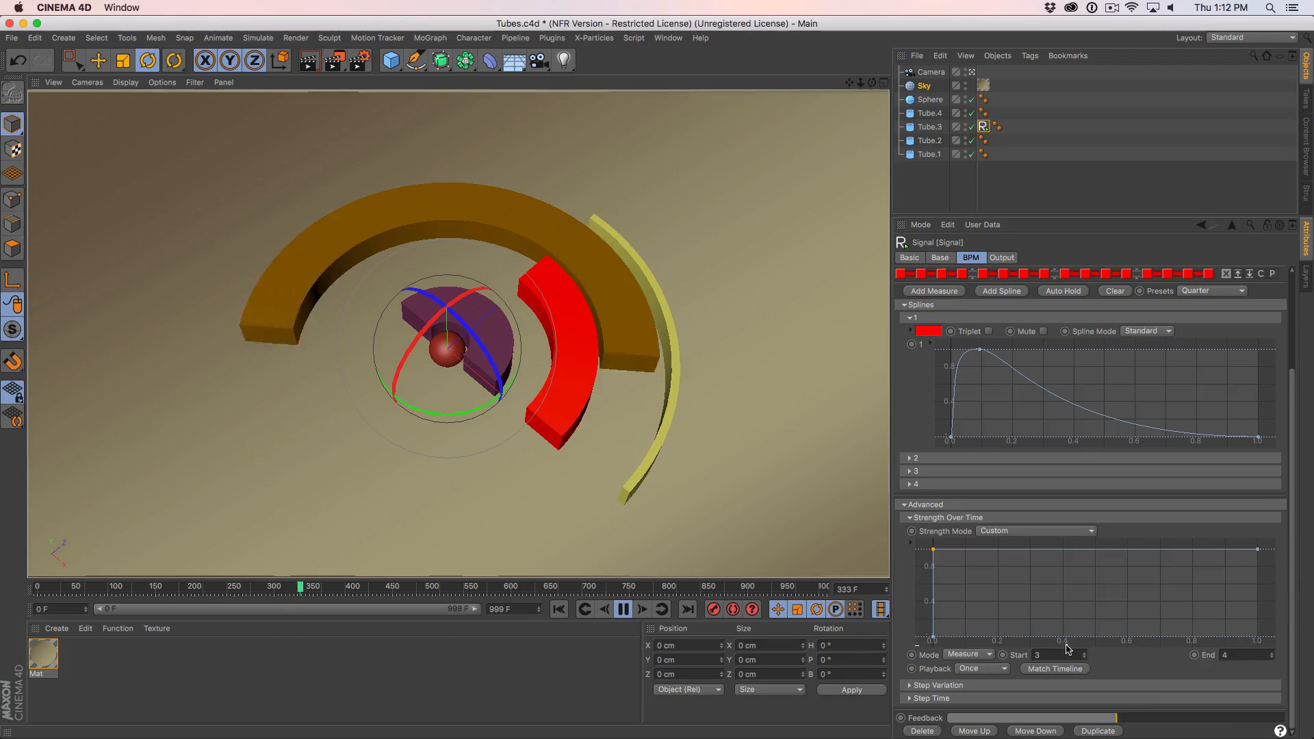
{"action": "left_click", "coordinate": [562, 613]}
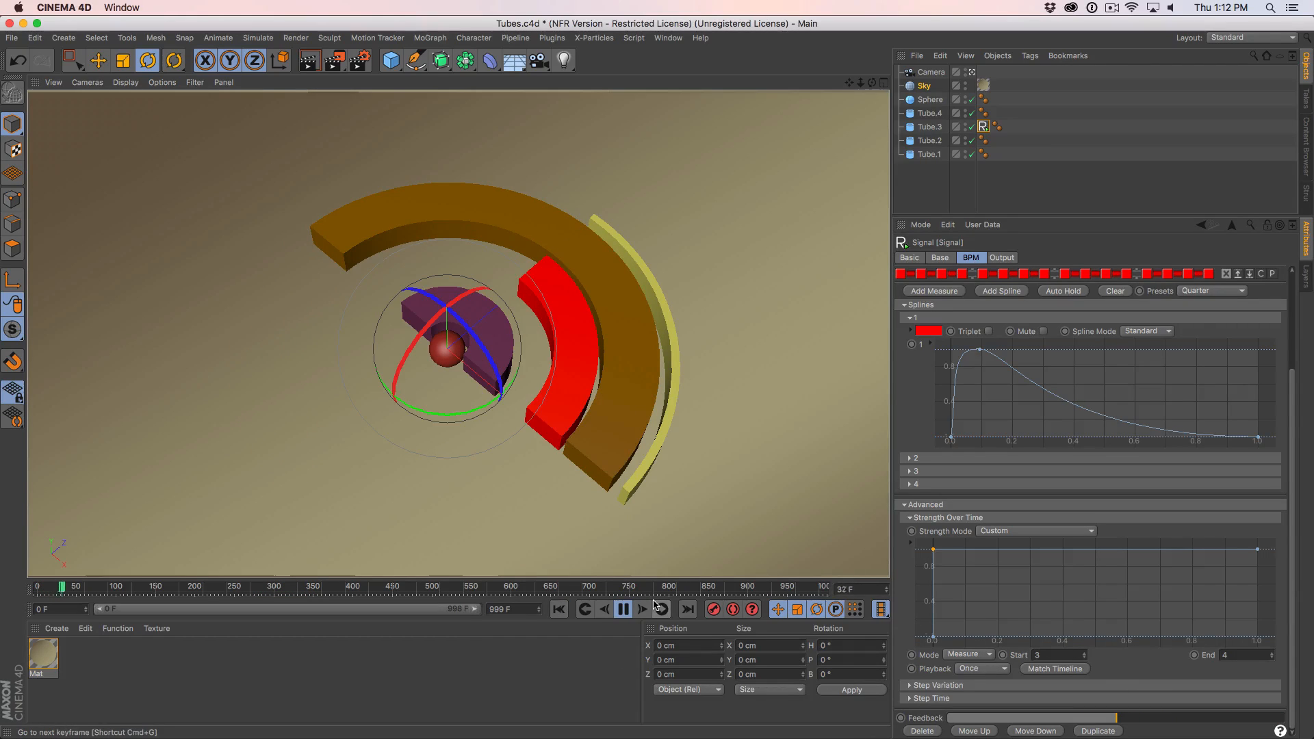
{"action": "left_click", "coordinate": [623, 609]}
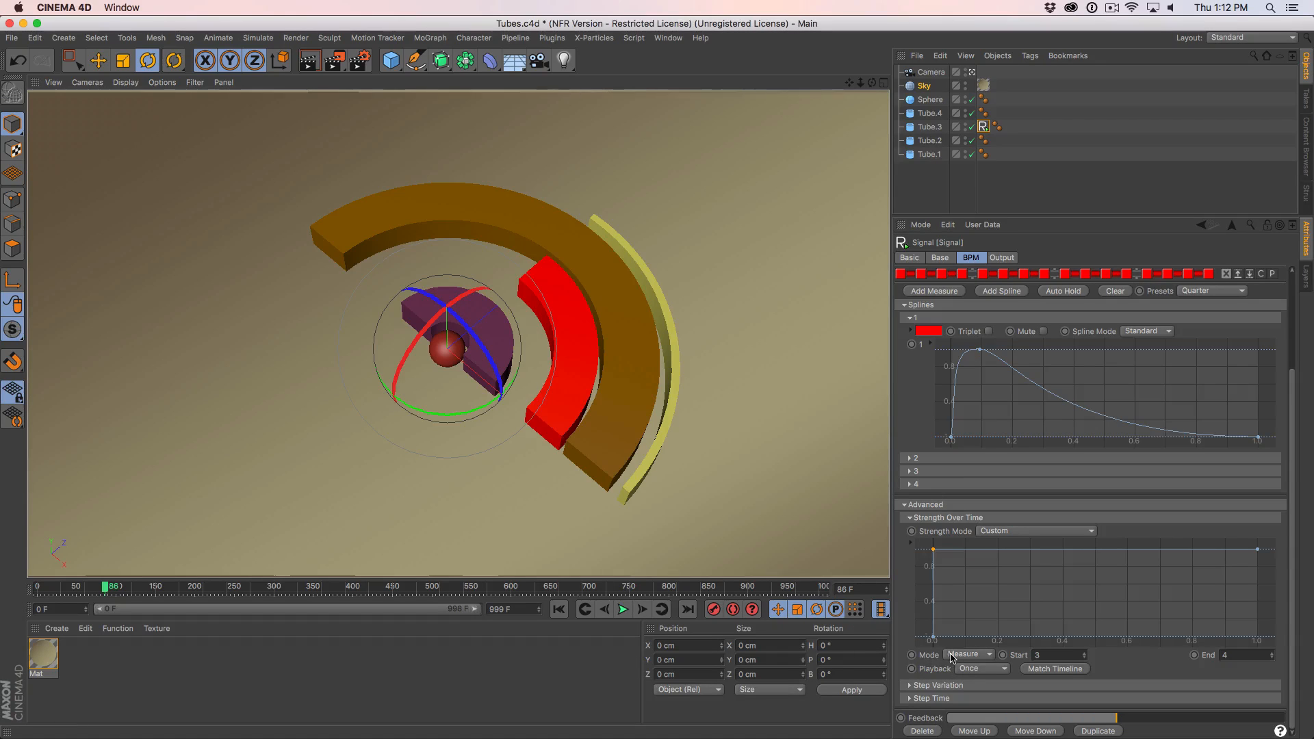
Set the strength playback to Additive with Start 0 and End 1, lower the curve's peak to about 0.2, and preview the animation.
{"action": "left_click", "coordinate": [979, 669]}
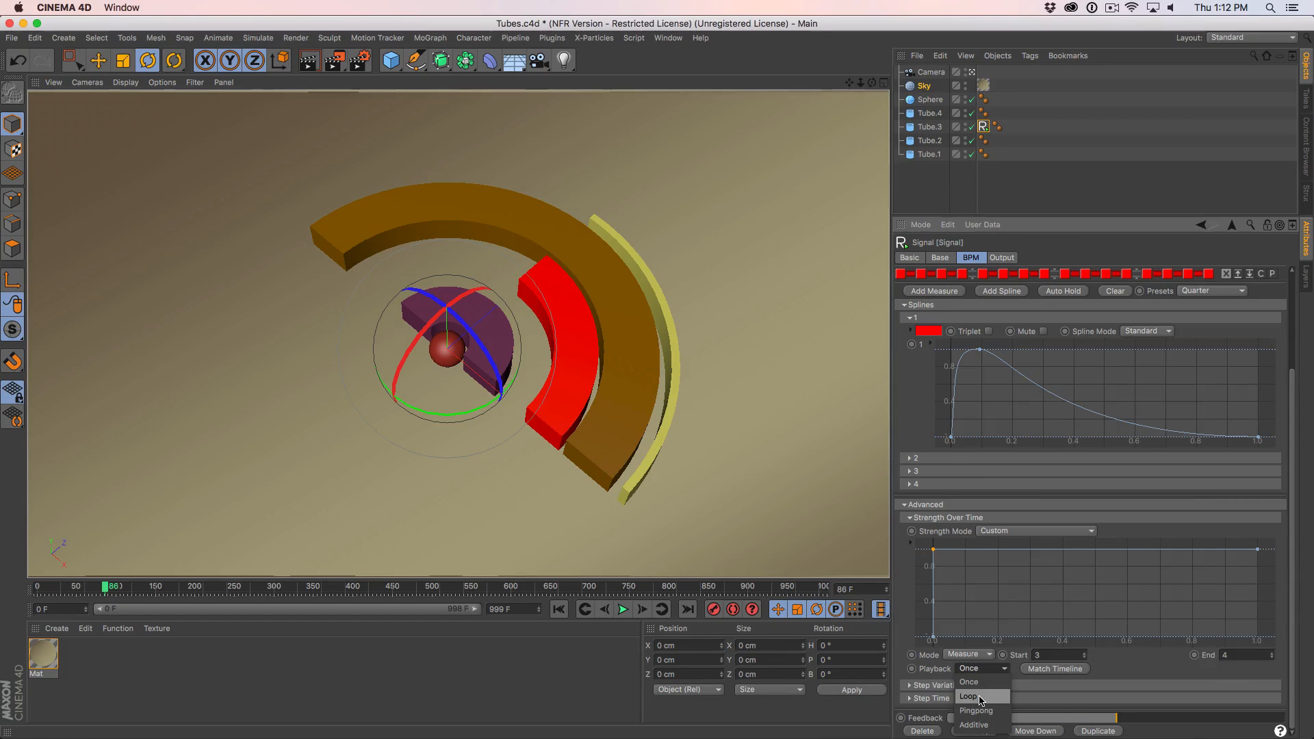
{"action": "left_click", "coordinate": [994, 727]}
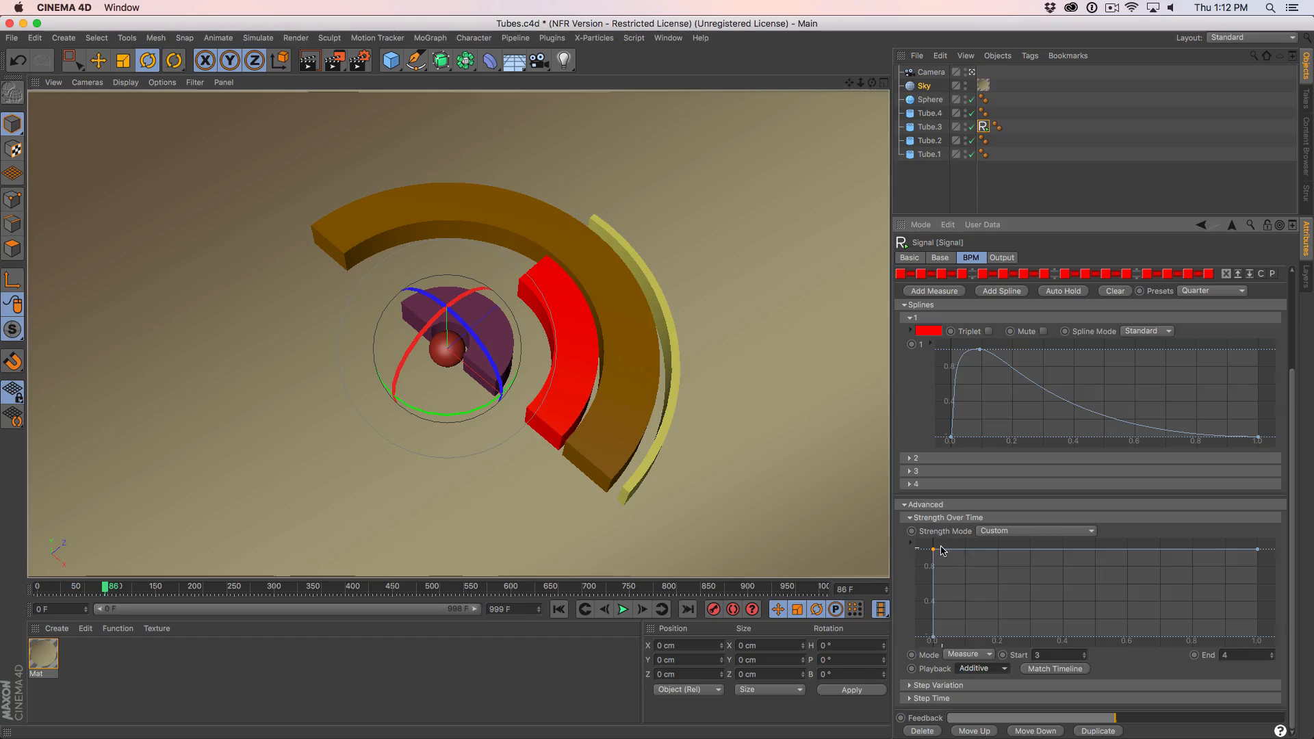
{"action": "left_click_drag", "start_coordinate": [925, 554], "coordinate": [940, 618]}
{"action": "left_click_drag", "start_coordinate": [1307, 492], "coordinate": [1289, 534]}
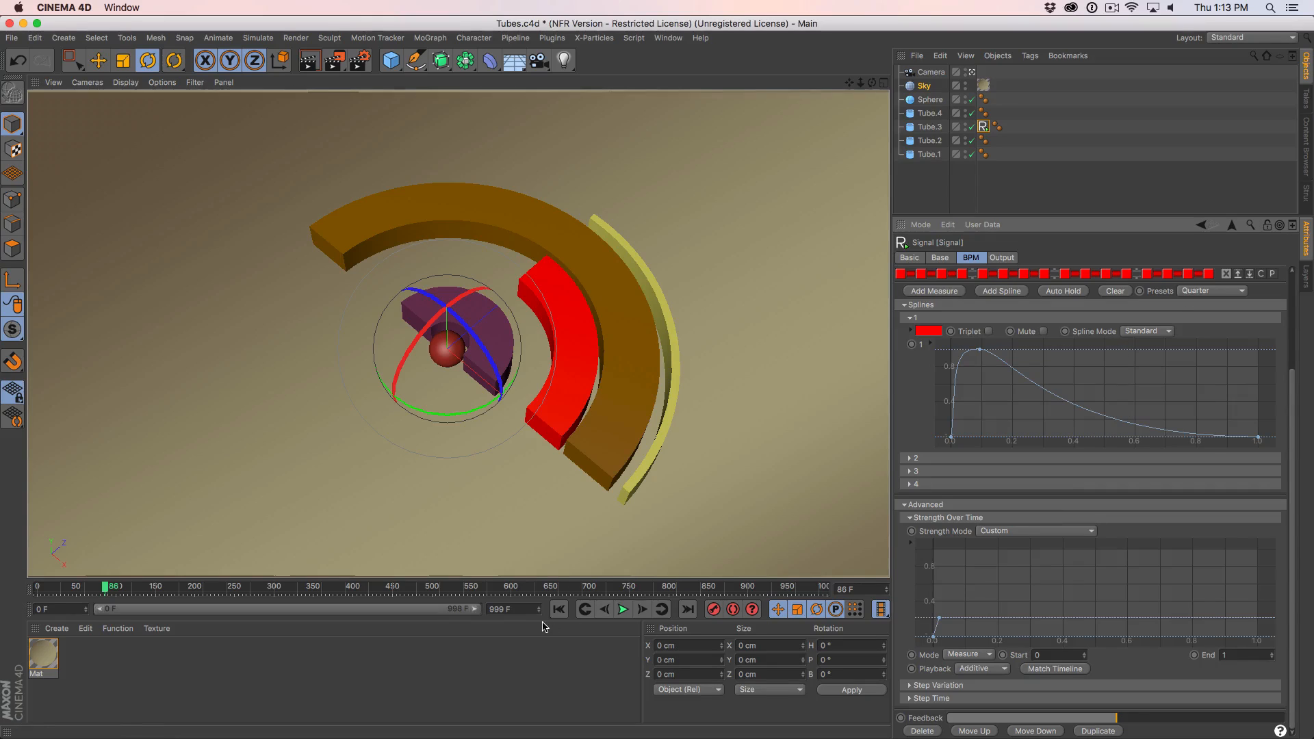
{"action": "left_click", "coordinate": [622, 609]}
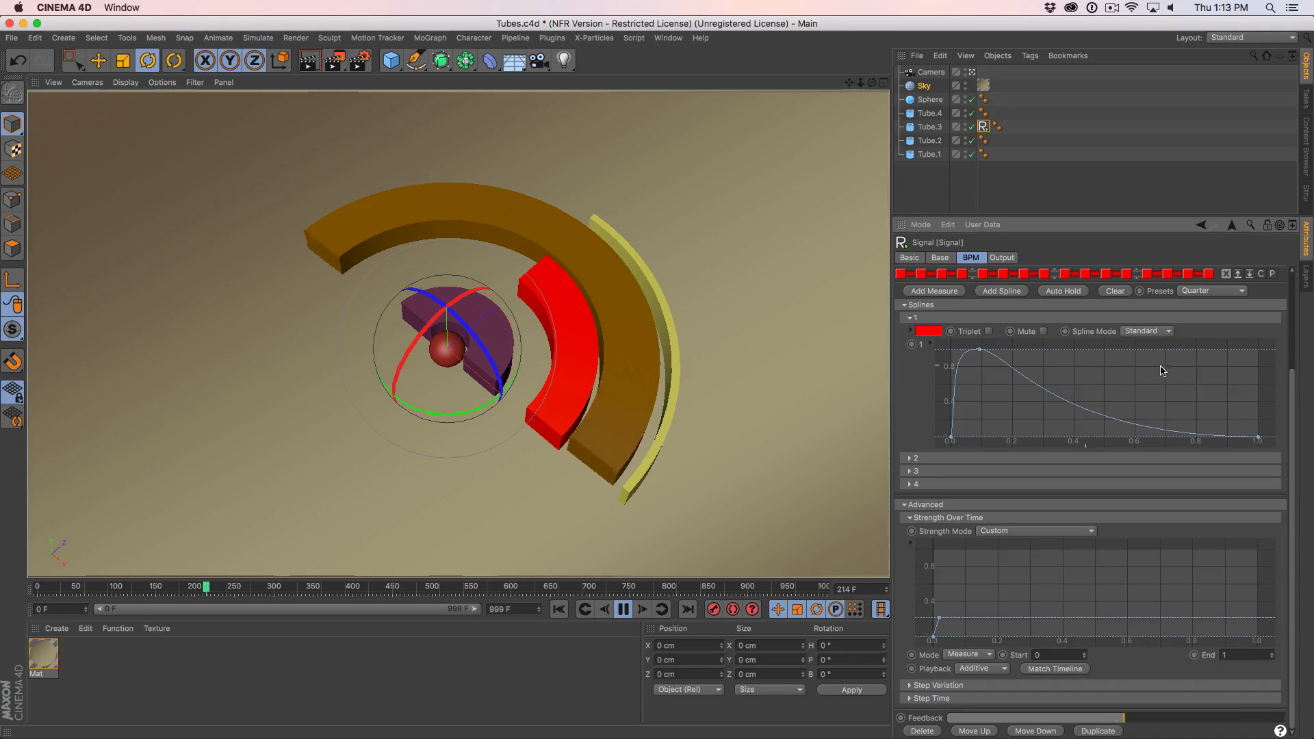
{"action": "scroll", "coordinate": [1162, 371], "scroll_direction": "up", "scroll_amount": 3}
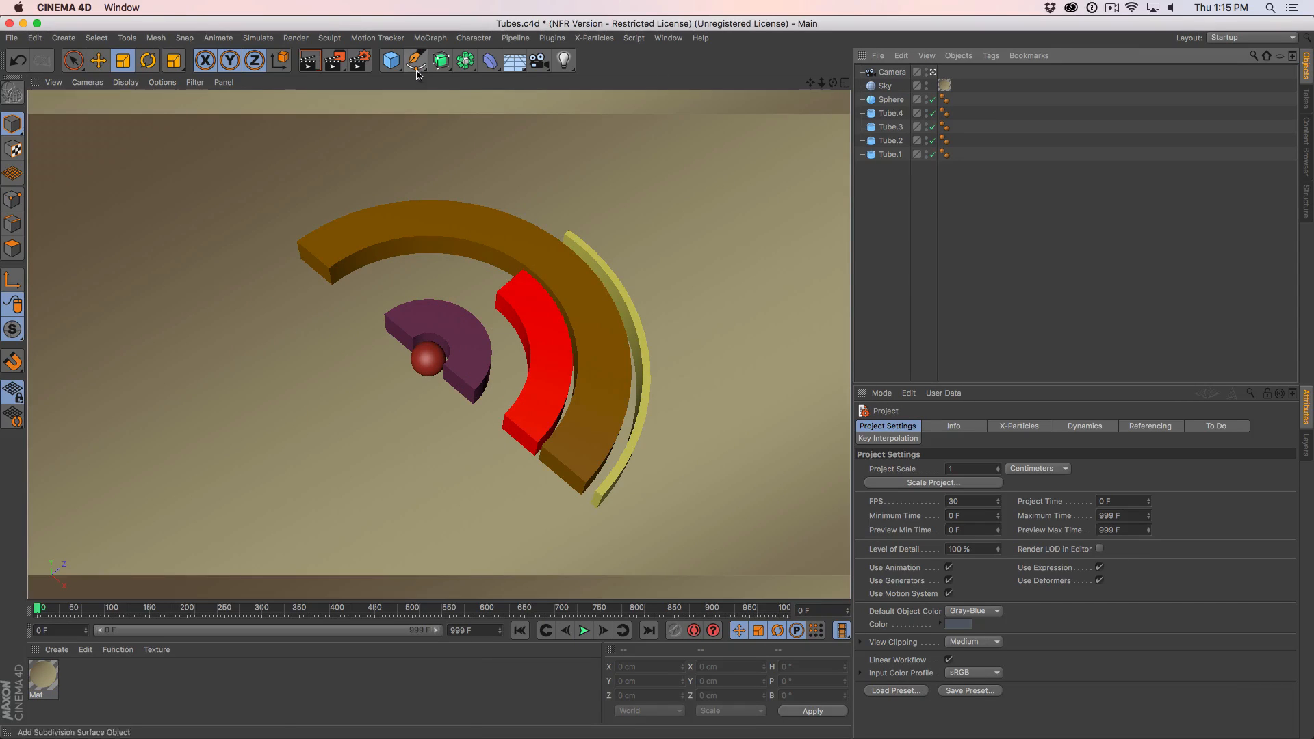
Open the recent scene file Tubes[Animated].c4d.
{"action": "left_click", "coordinate": [12, 38]}
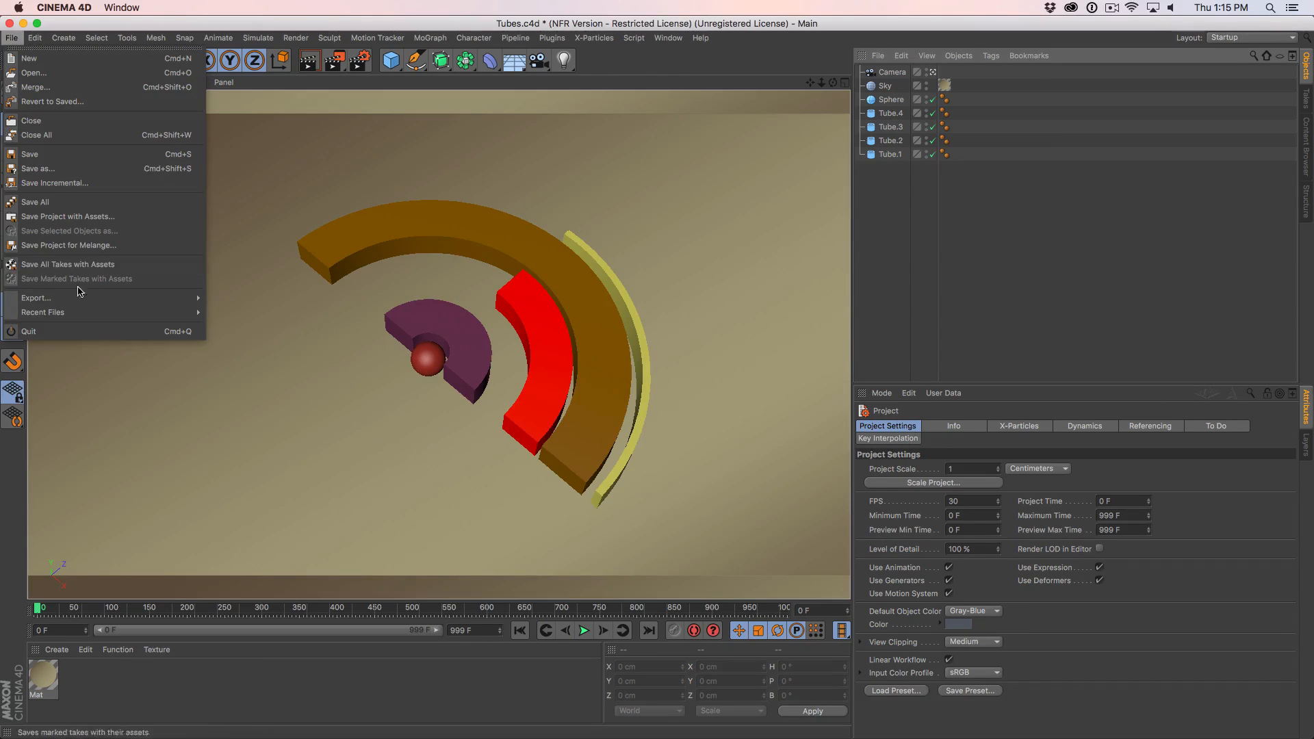
{"action": "mouse_move", "coordinate": [76, 312]}
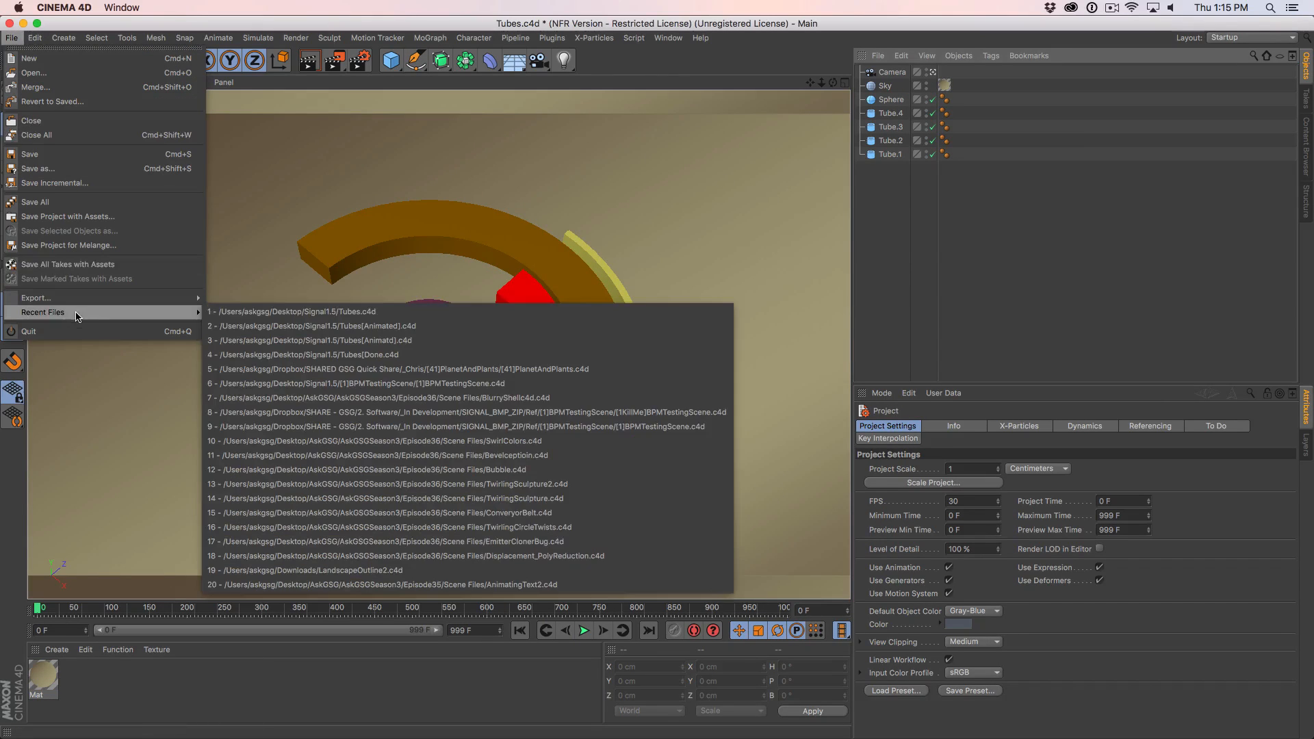
{"action": "left_click", "coordinate": [322, 326]}
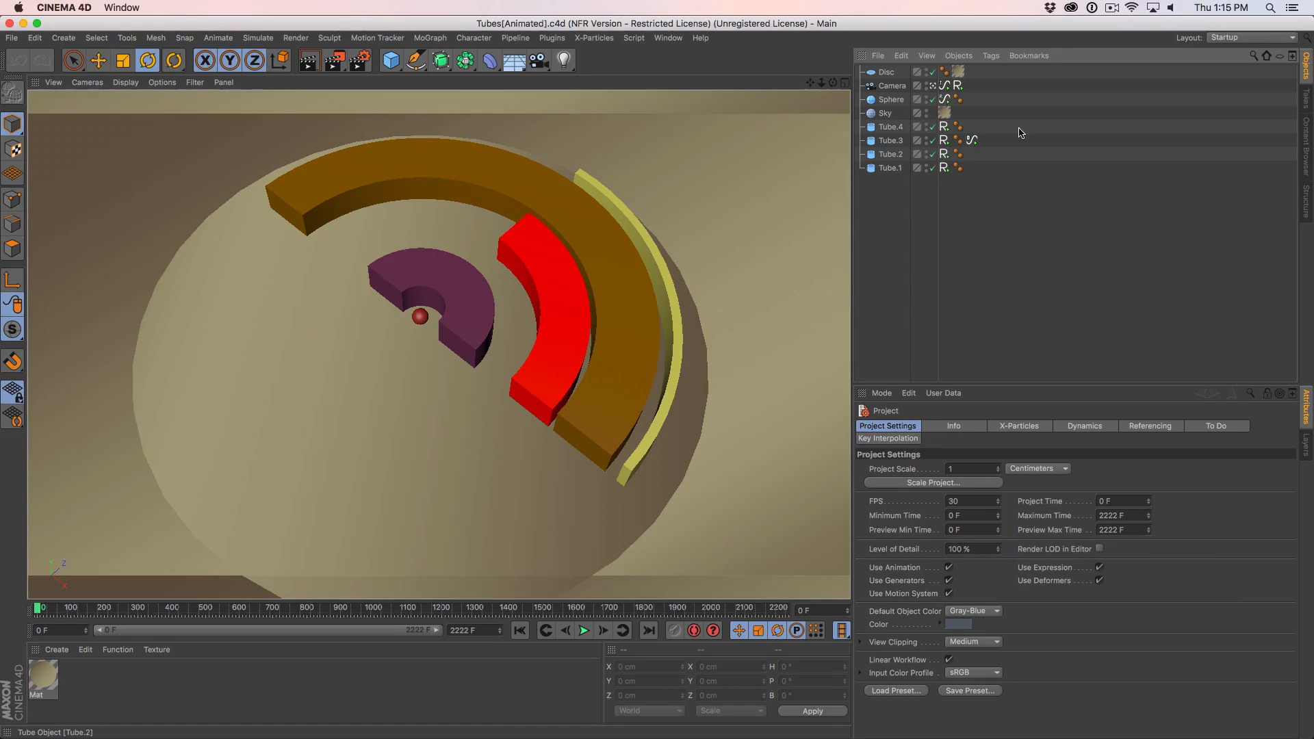
Detach the Modifiers group of the Signal Scripts into a floating palette above the viewport.
{"action": "left_click", "coordinate": [634, 38]}
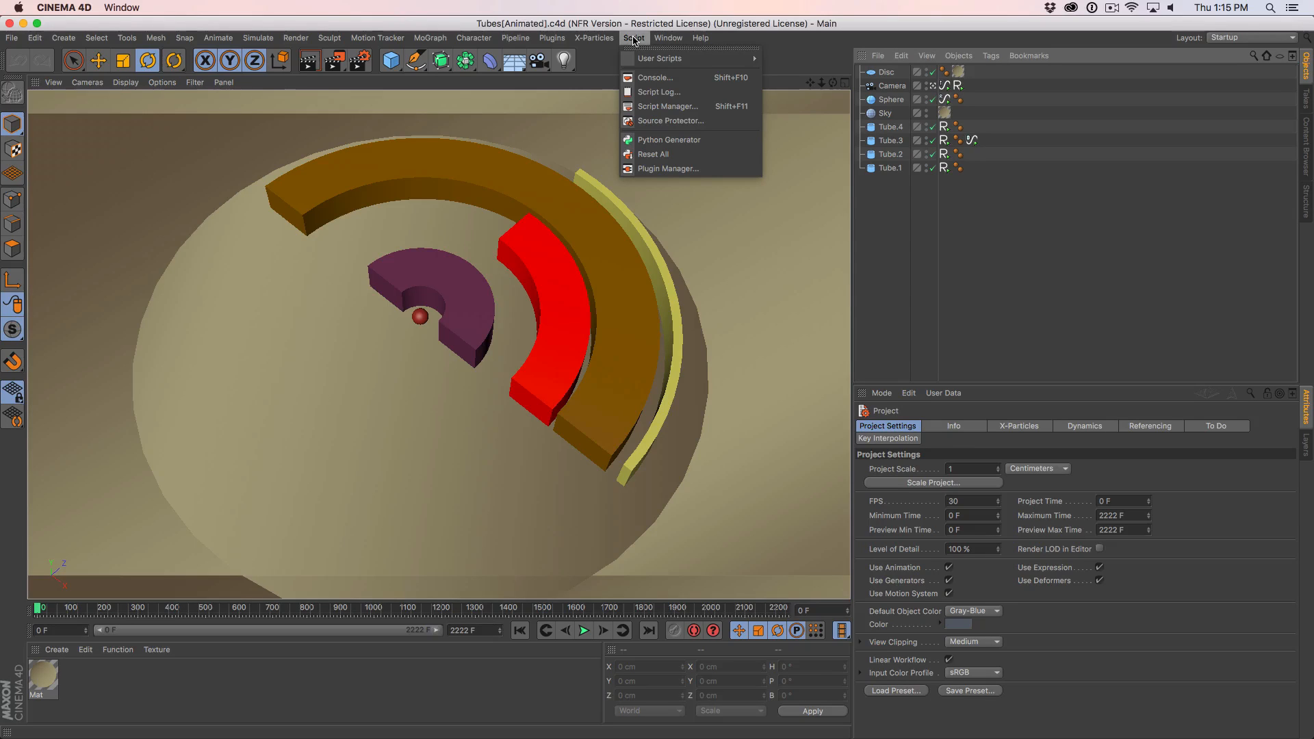
{"action": "mouse_move", "coordinate": [650, 57]}
{"action": "mouse_move", "coordinate": [803, 114]}
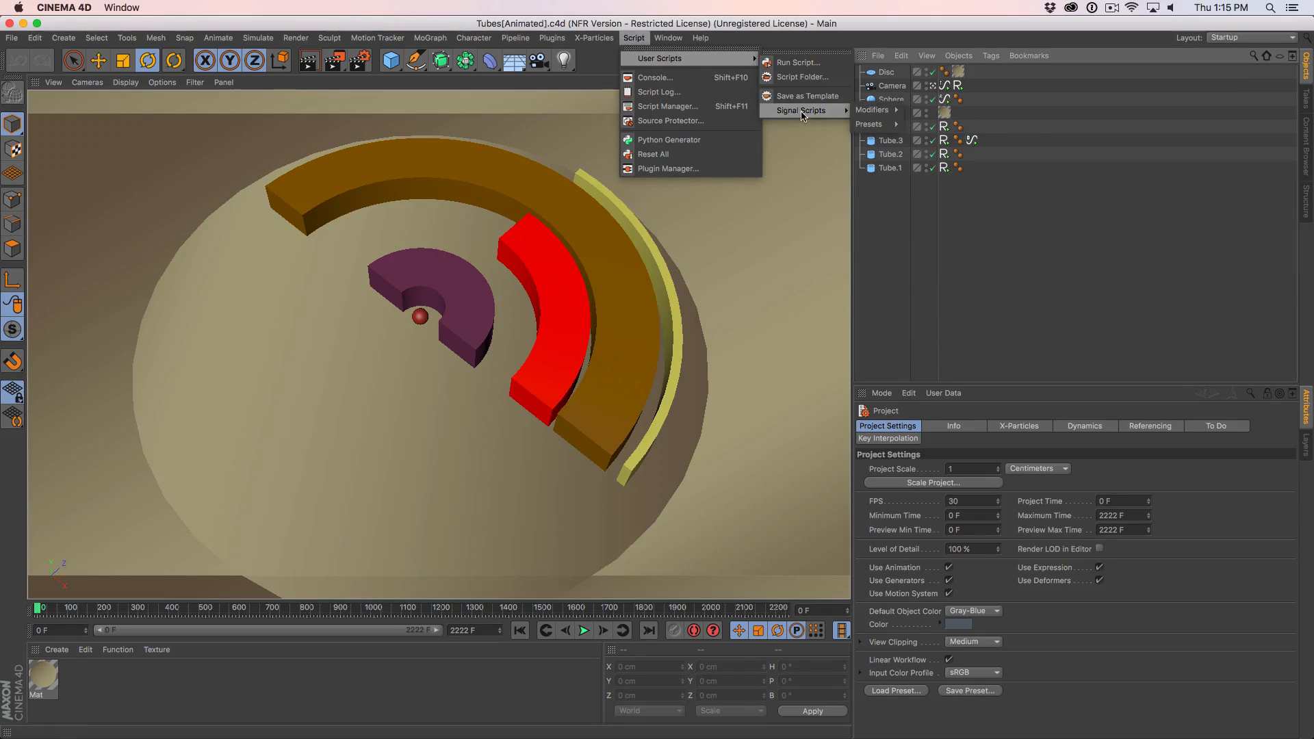
{"action": "mouse_move", "coordinate": [868, 115]}
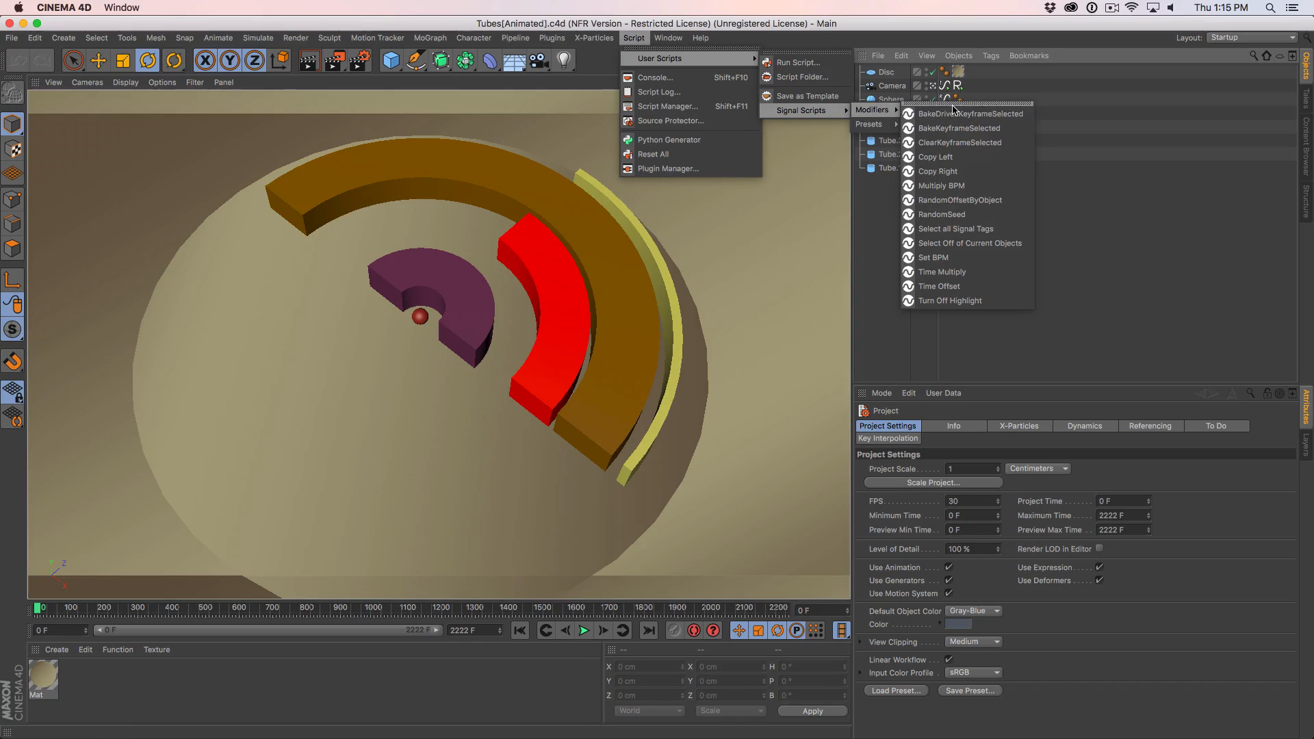
{"action": "left_click", "coordinate": [954, 104]}
{"action": "left_click_drag", "start_coordinate": [953, 103], "coordinate": [762, 34]}
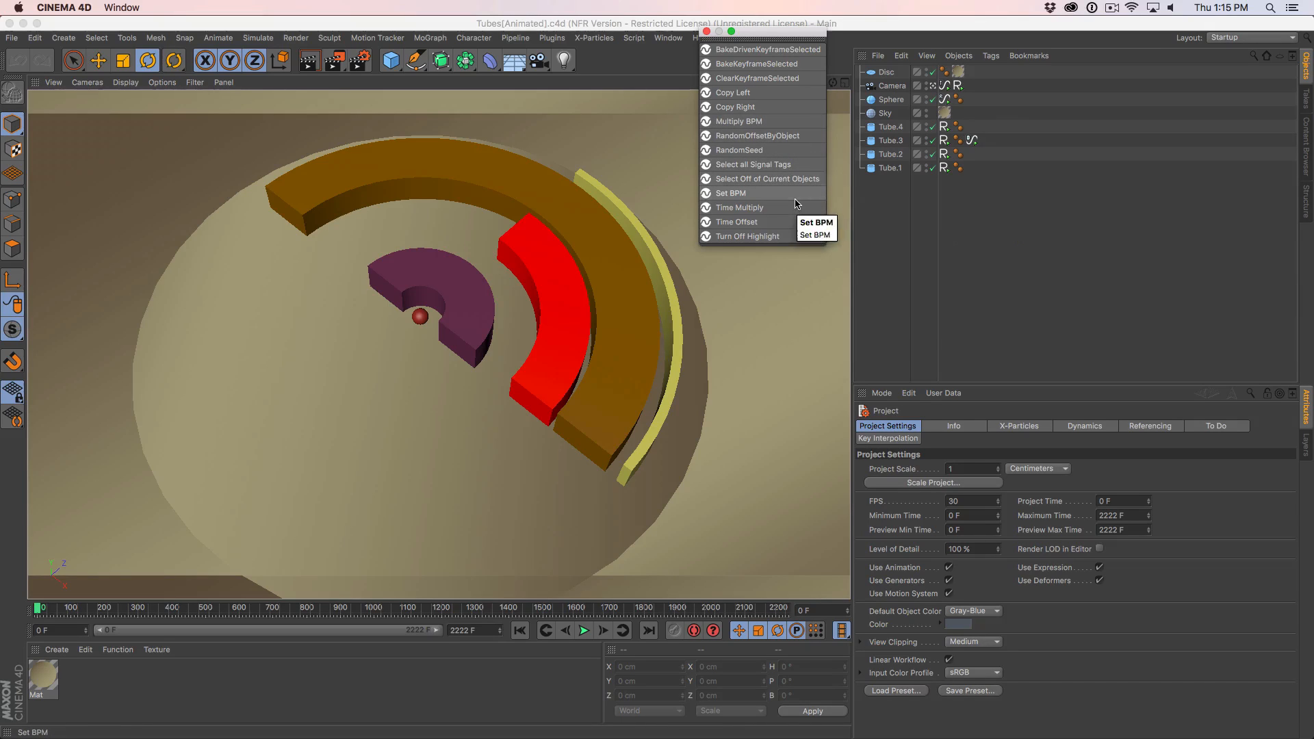
Try the Select all Signal Tags script, clear the selection, and check the BPM values in the Tube.1 and Tube.3 Signal tags.
{"action": "left_click", "coordinate": [756, 164]}
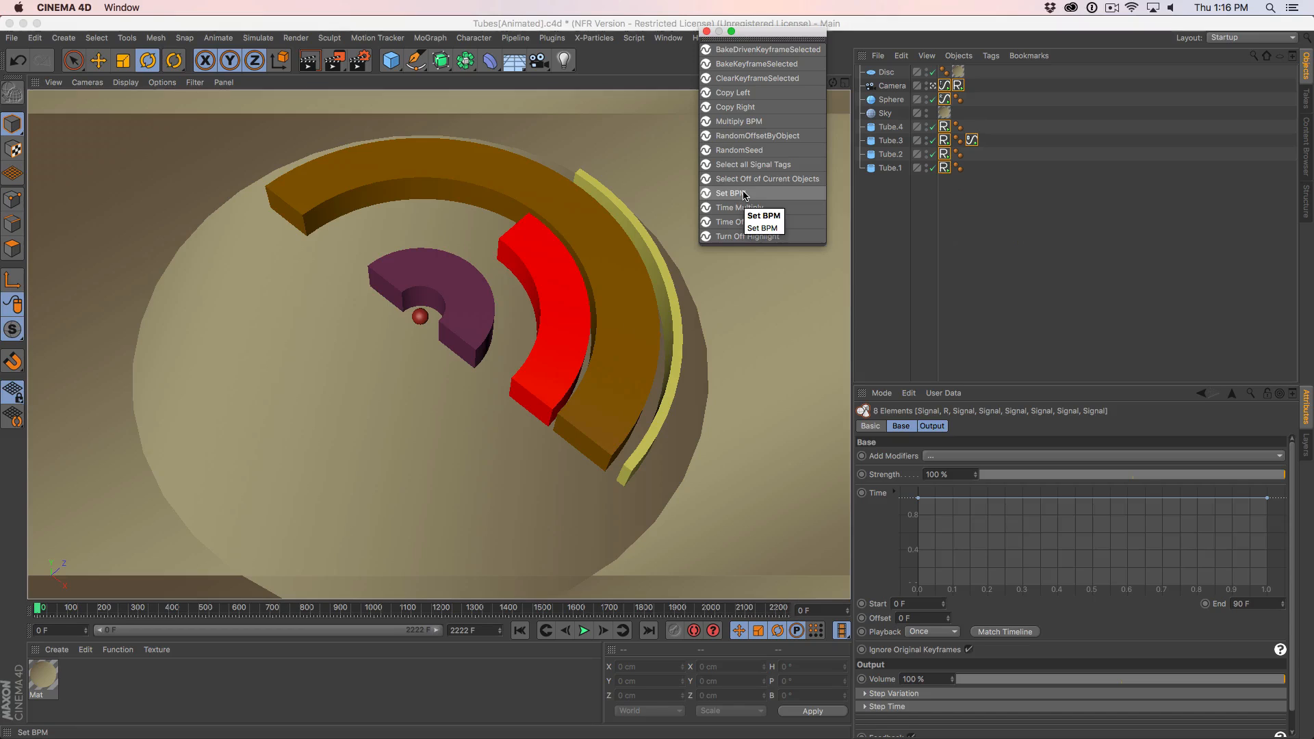
{"action": "left_click", "coordinate": [975, 199]}
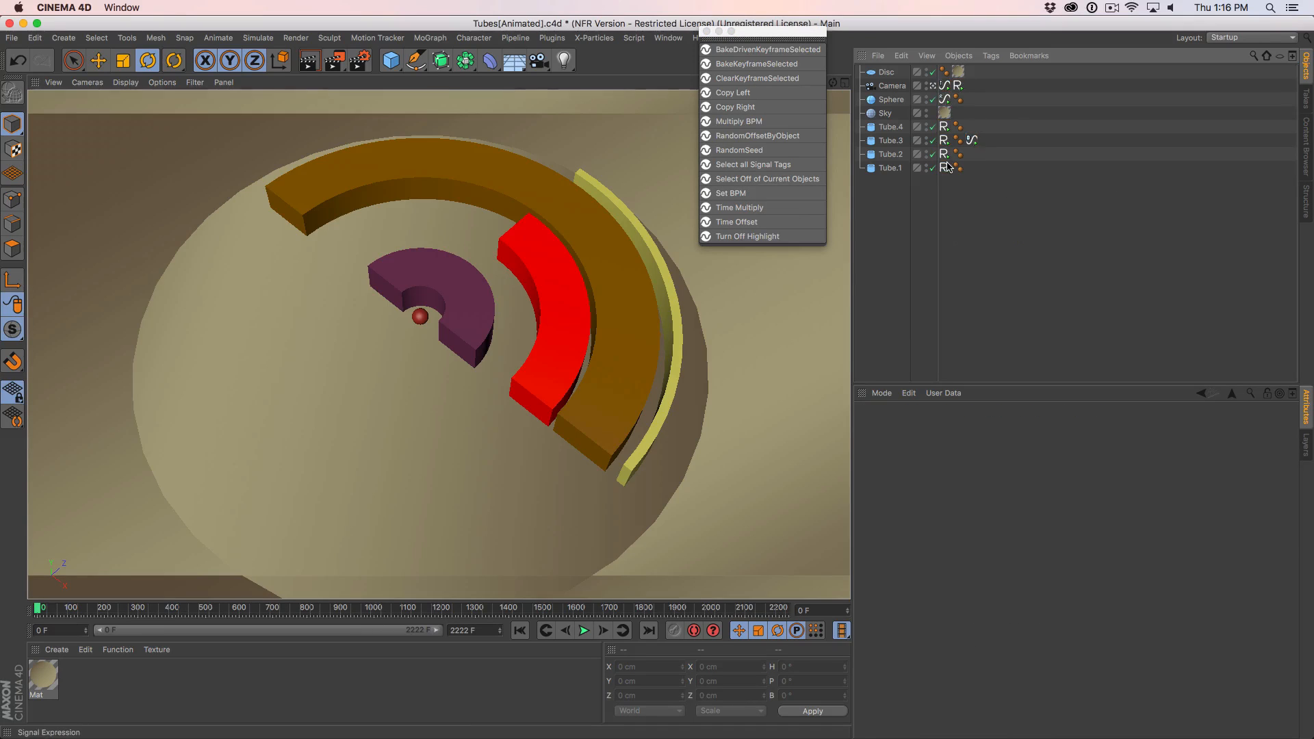
{"action": "left_click", "coordinate": [944, 168]}
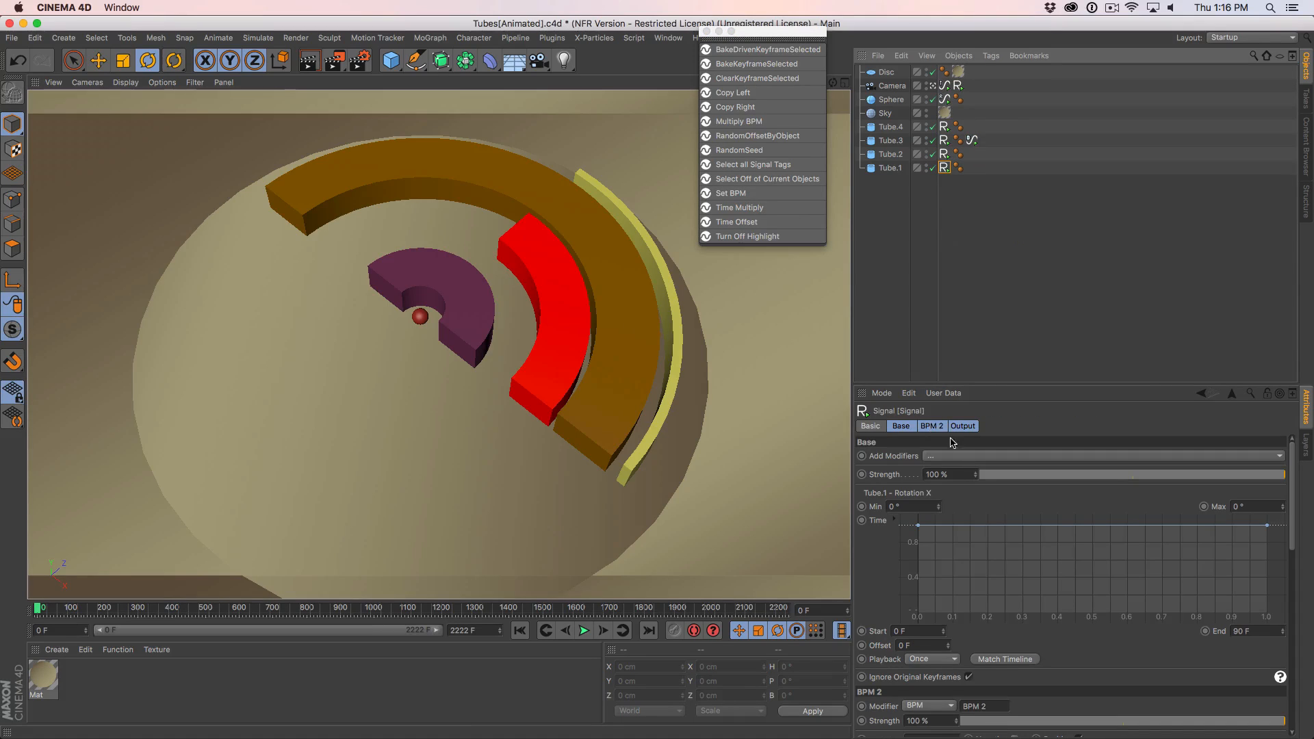
{"action": "left_click", "coordinate": [933, 426]}
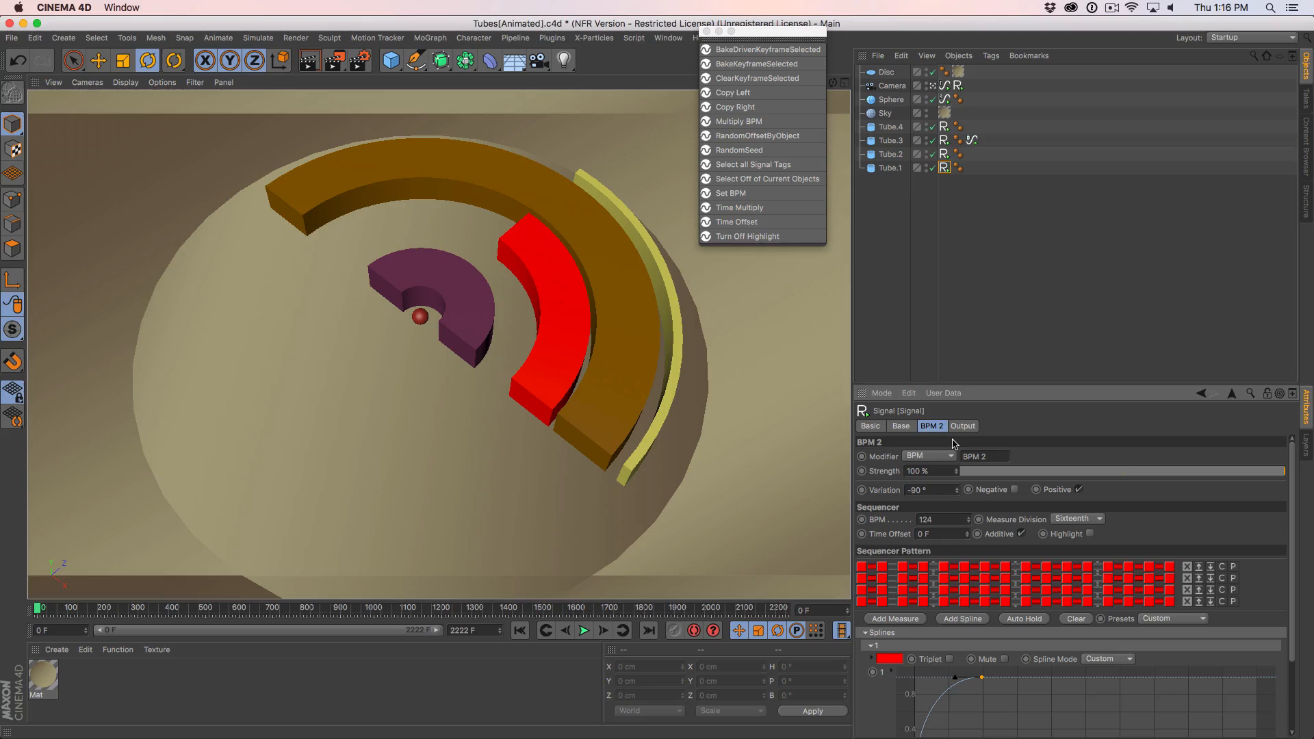
{"action": "double_click", "coordinate": [925, 520]}
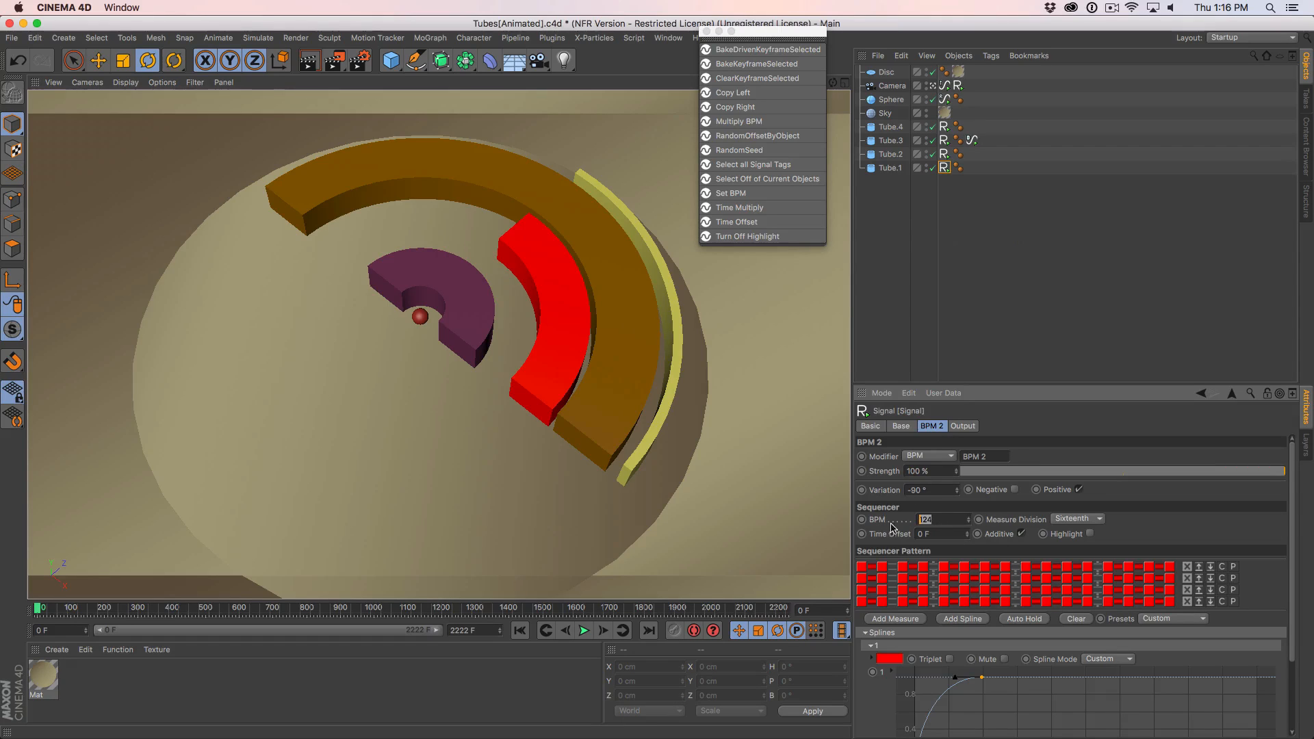
{"action": "left_click", "coordinate": [943, 141]}
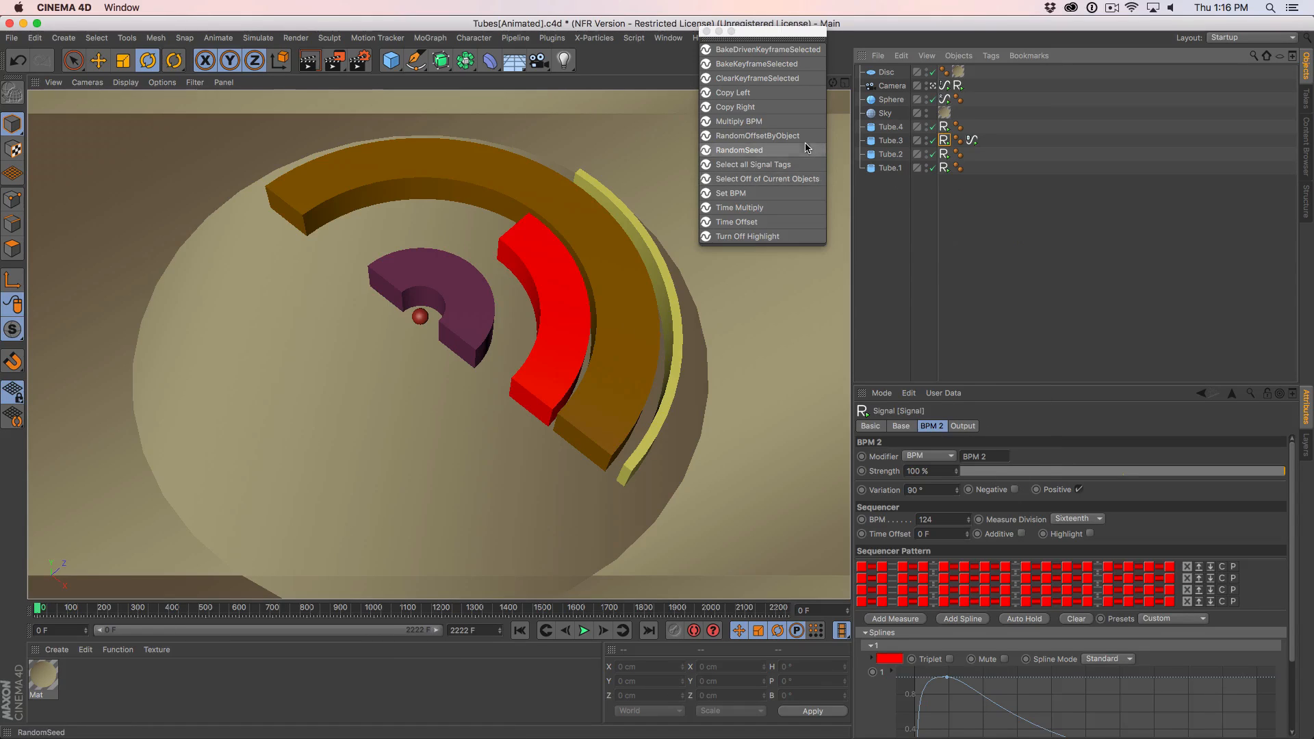
Select all Signal tags in the scene and set their BPM to 130 with the Set BPM script.
{"action": "left_click", "coordinate": [773, 165]}
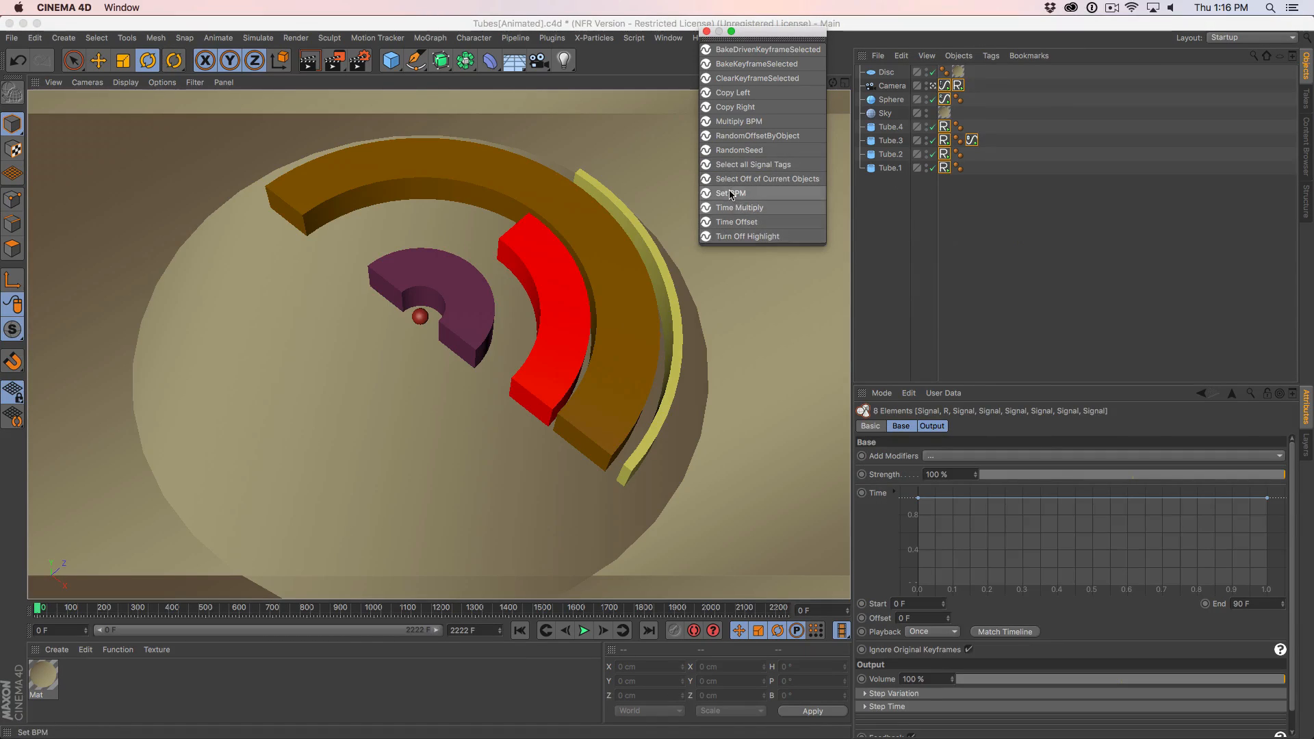
{"action": "left_click", "coordinate": [737, 193]}
{"action": "type", "text": "13"}
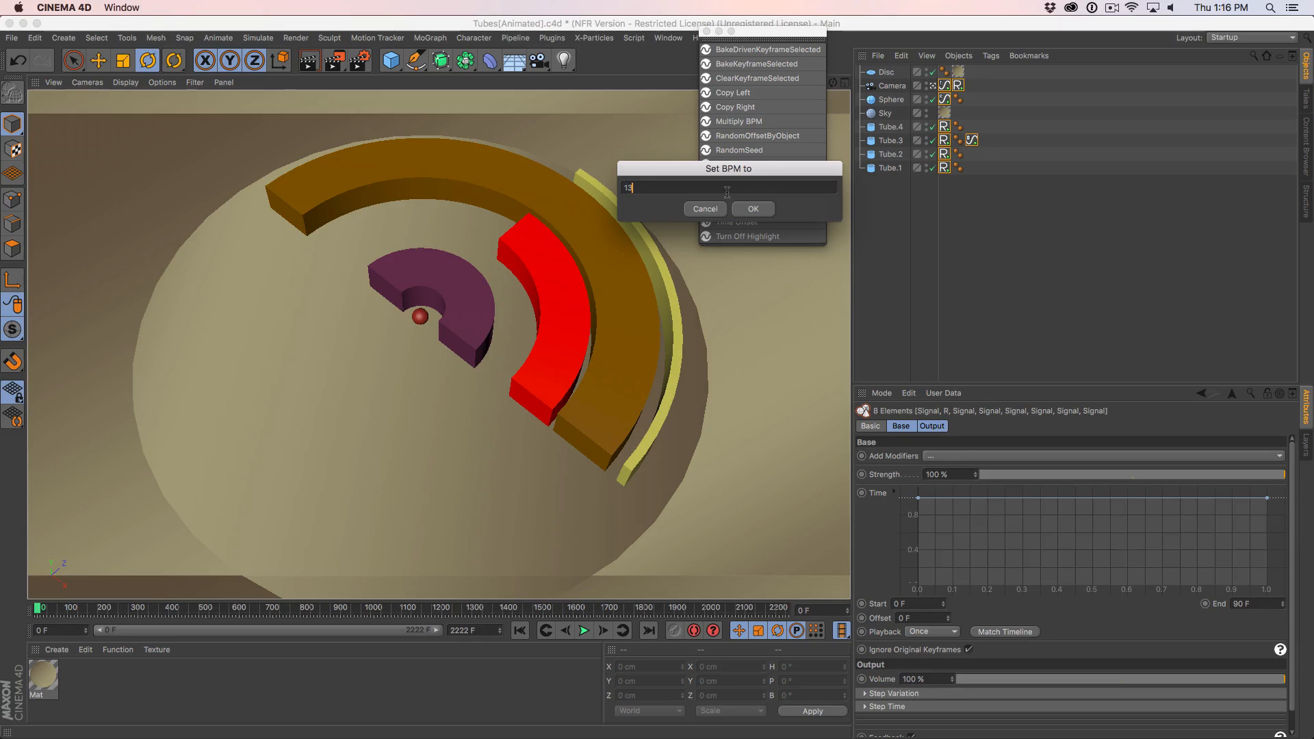
{"action": "type", "text": "0"}
{"action": "left_click", "coordinate": [752, 210]}
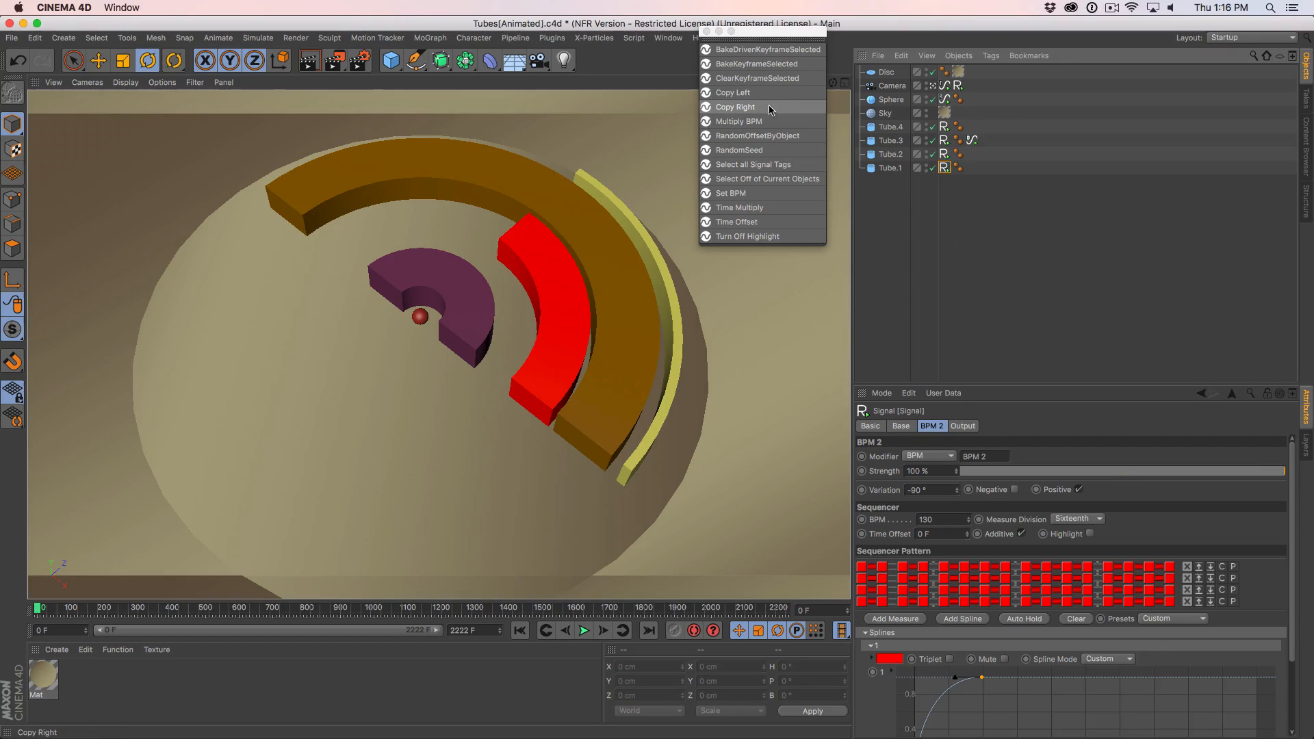
Reselect all Signal tags, multiply their BPM by 2.0 with the Multiply BPM script, and close the floating script palette.
{"action": "left_click", "coordinate": [756, 165]}
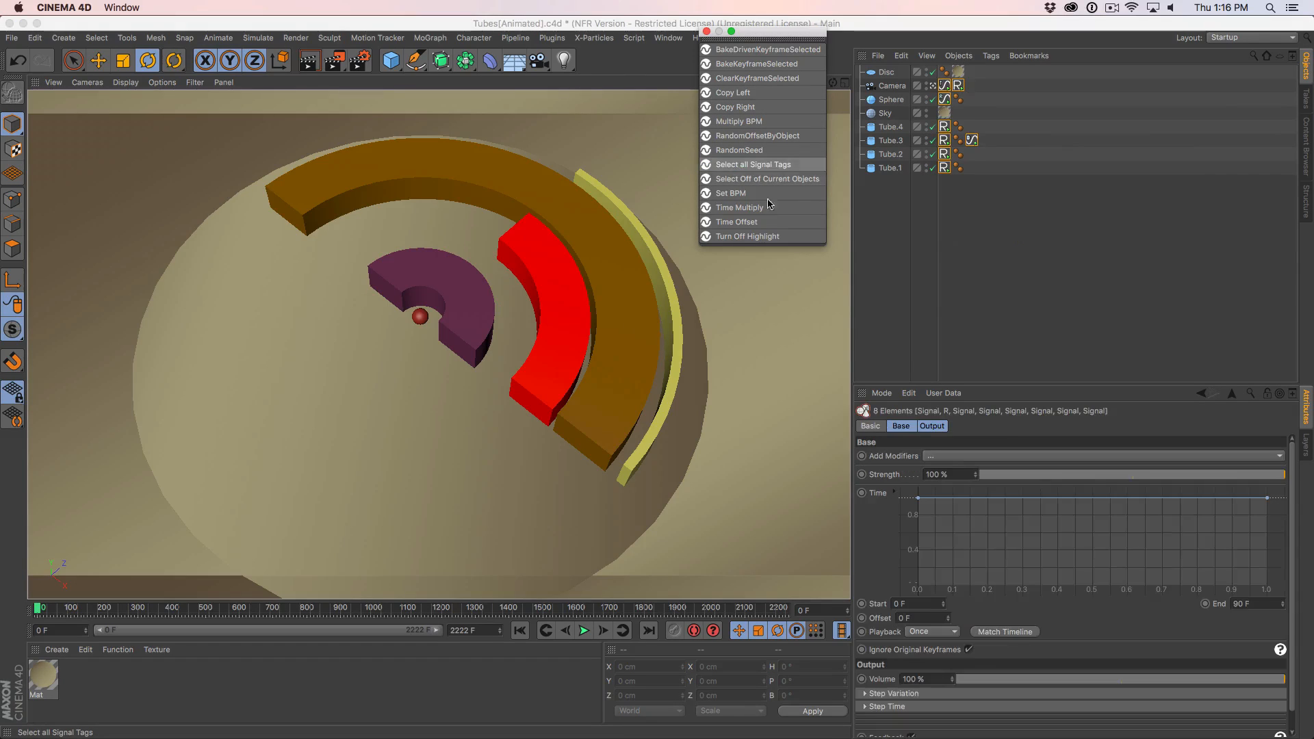
{"action": "left_click", "coordinate": [739, 122]}
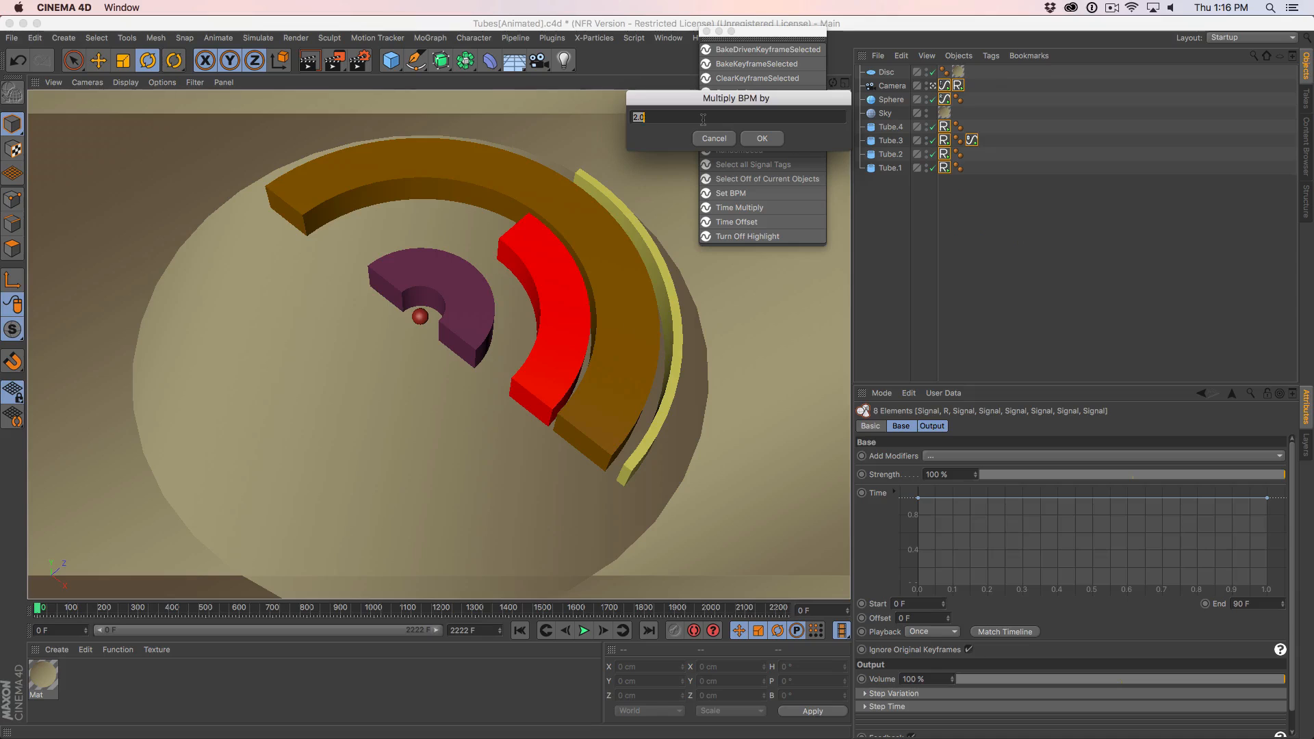
{"action": "left_click", "coordinate": [756, 138]}
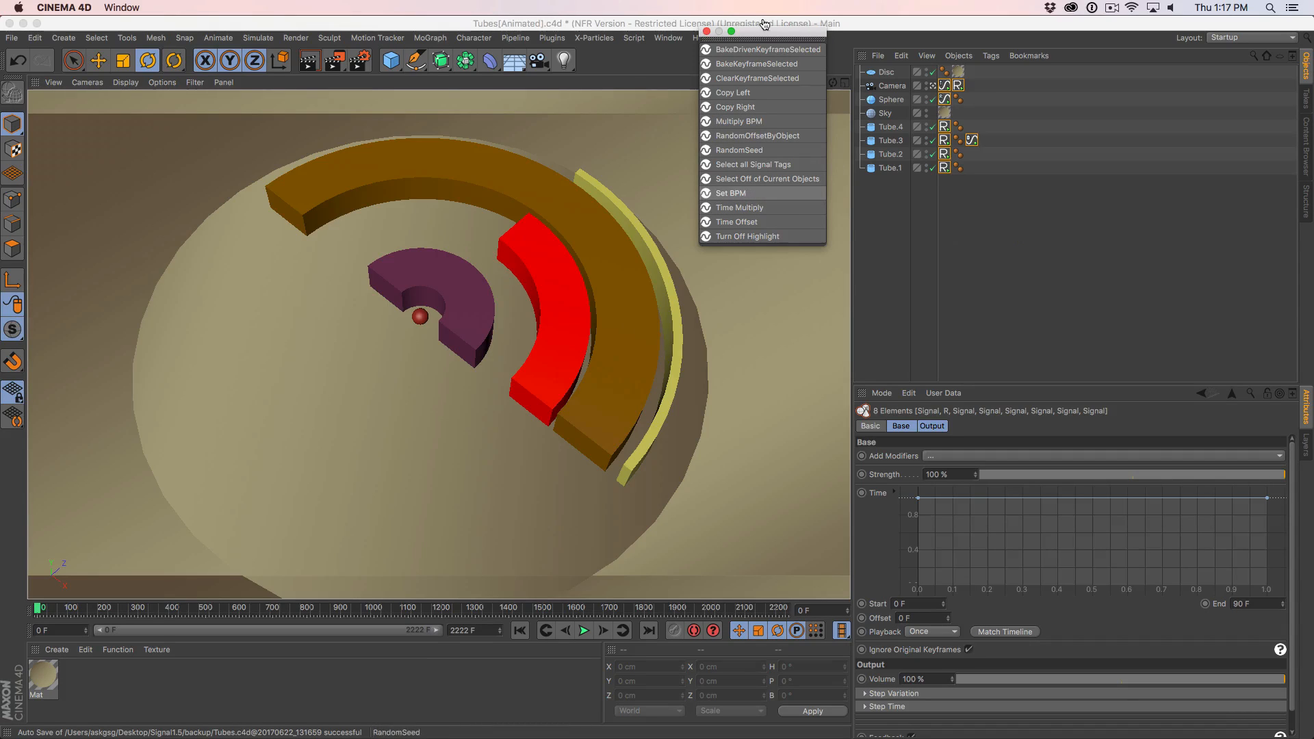
{"action": "left_click", "coordinate": [707, 32]}
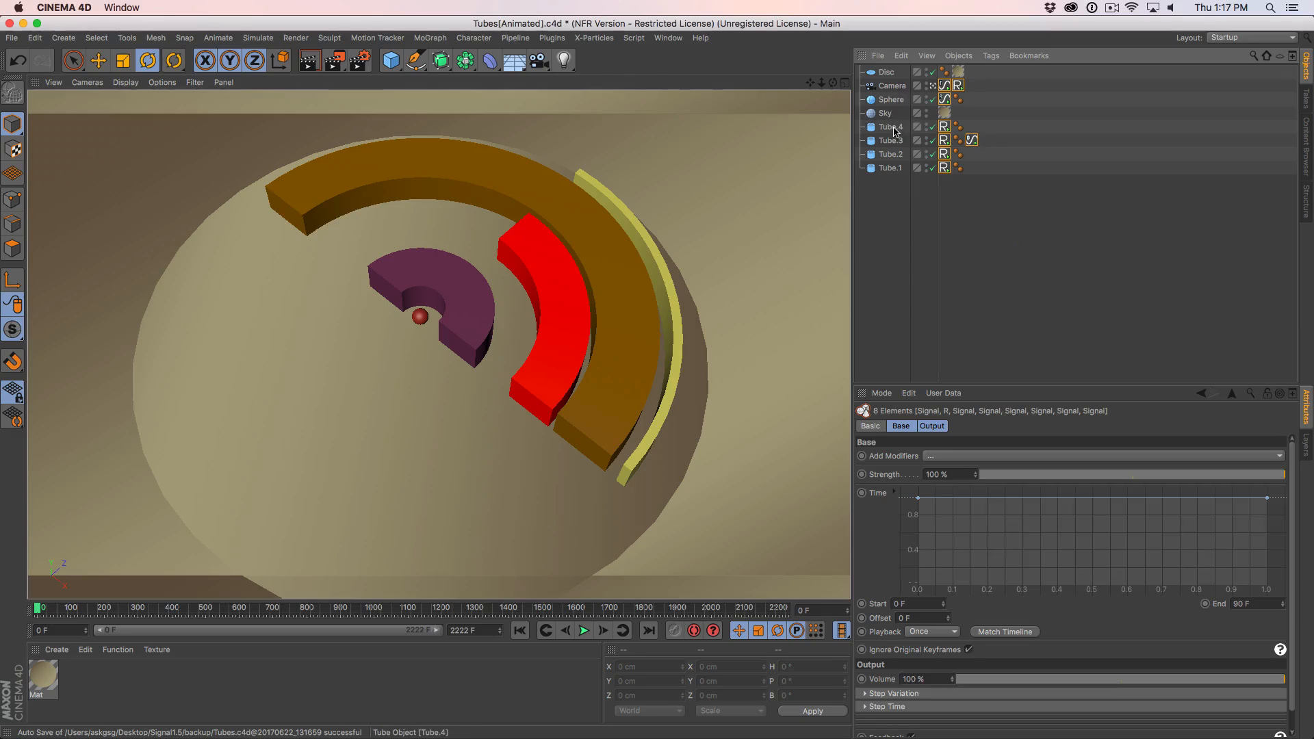